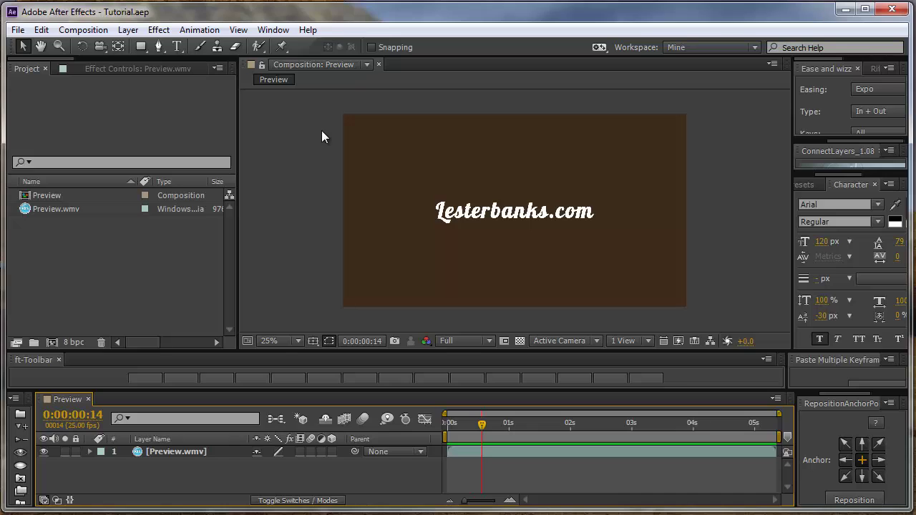
Create a new 1920 x 1080, 25 fps composition named Flash with a duration of one second
left_click(73, 271)
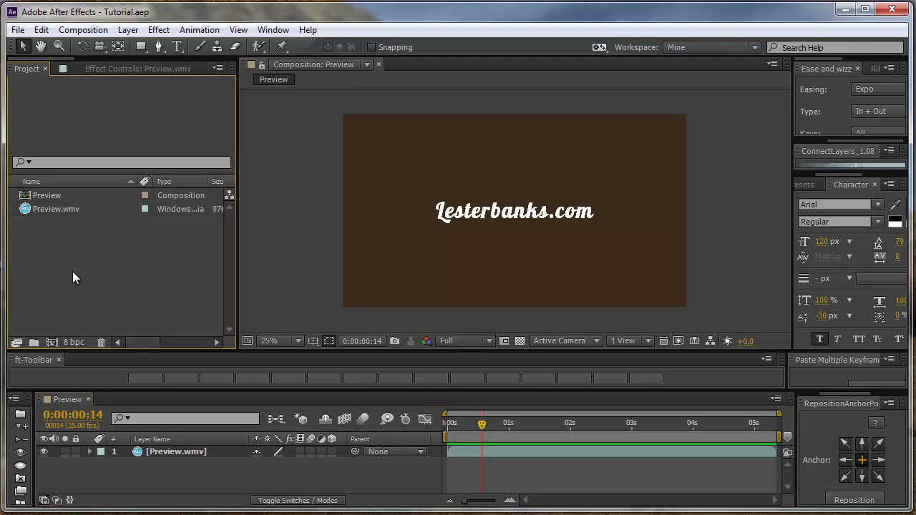
key("ctrl+n")
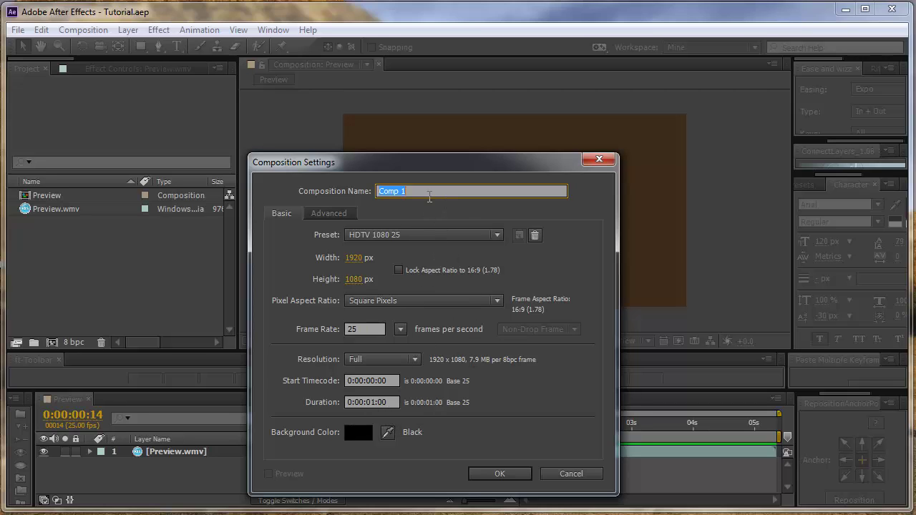
type("Flash")
key("Return")
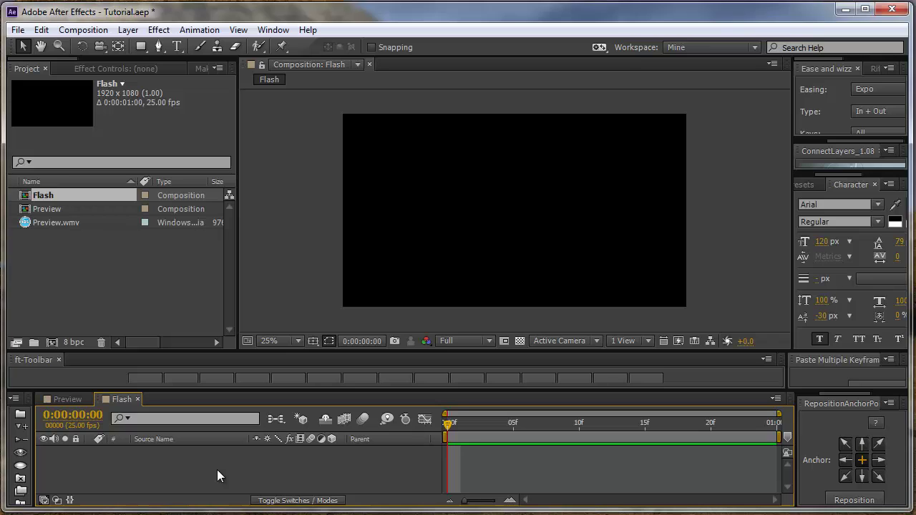
Add a composition-sized white solid named White to the Flash composition
left_click(217, 469)
key("ctrl+y")
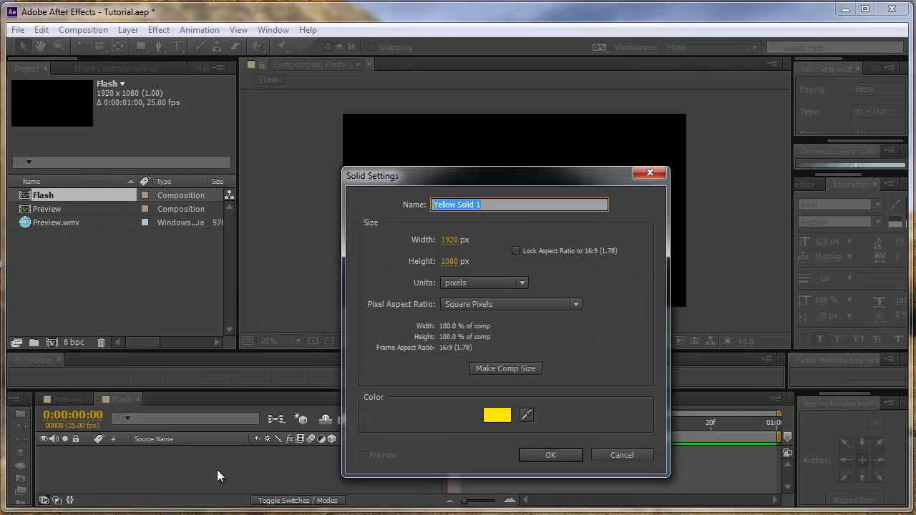
left_click(507, 368)
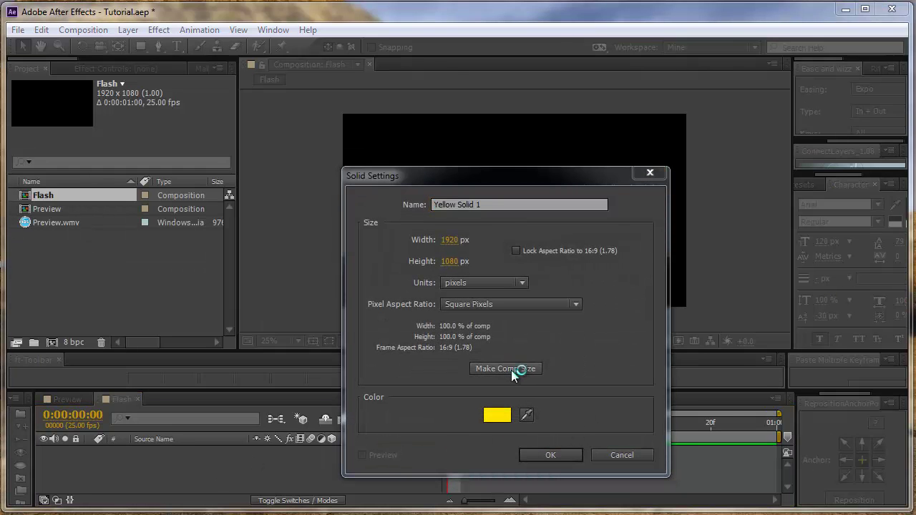
left_click(497, 415)
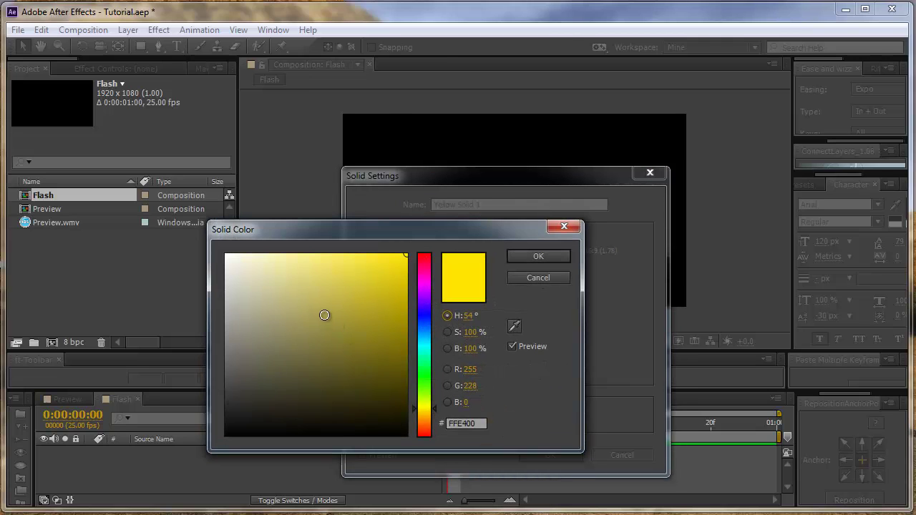
left_click(226, 255)
left_click(537, 257)
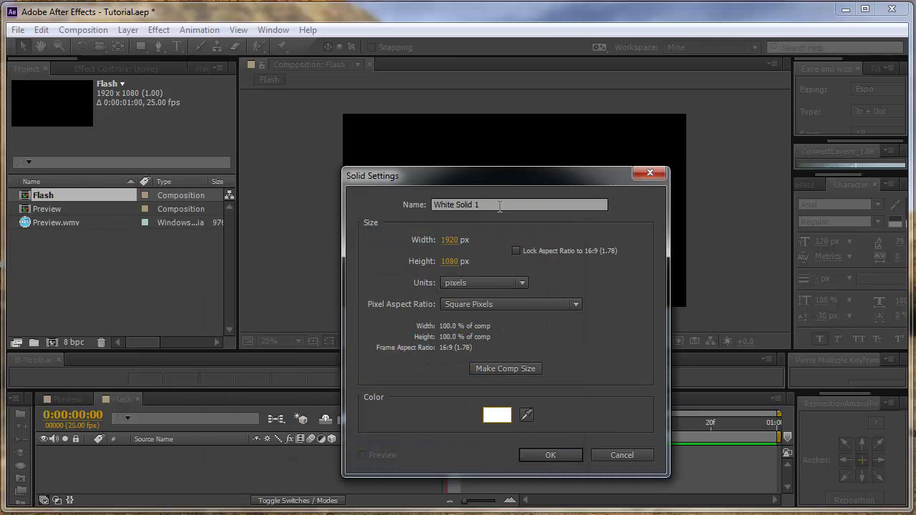
key("BackSpace")
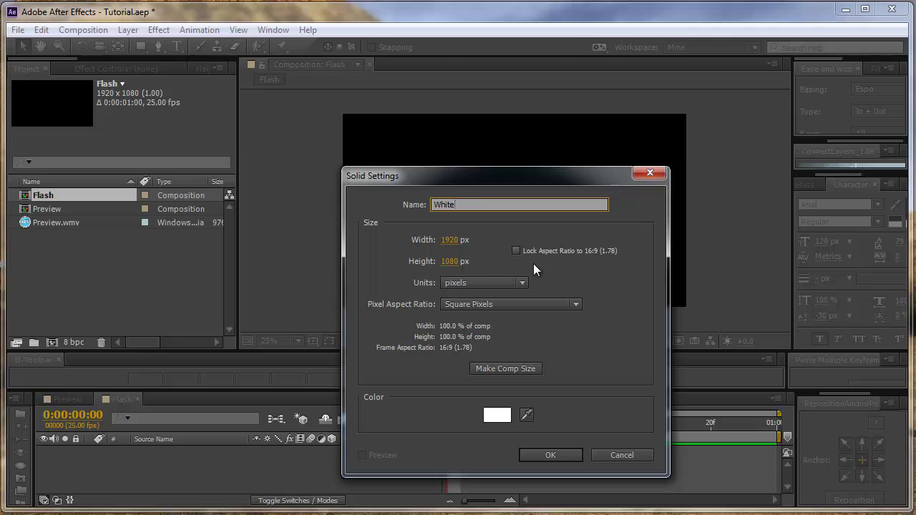
left_click(548, 456)
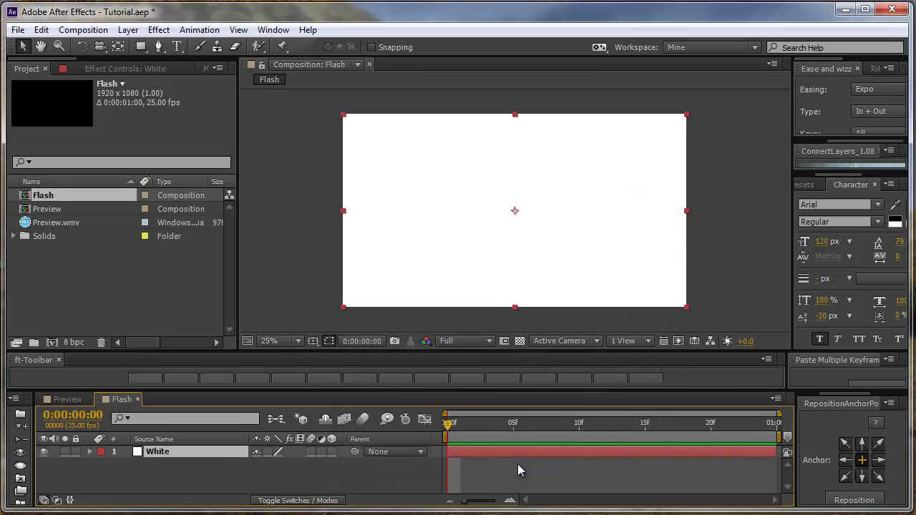
Trim the end of the White layer at frame 0:00:00:02
key("Page_Down")
key("Page_Down")
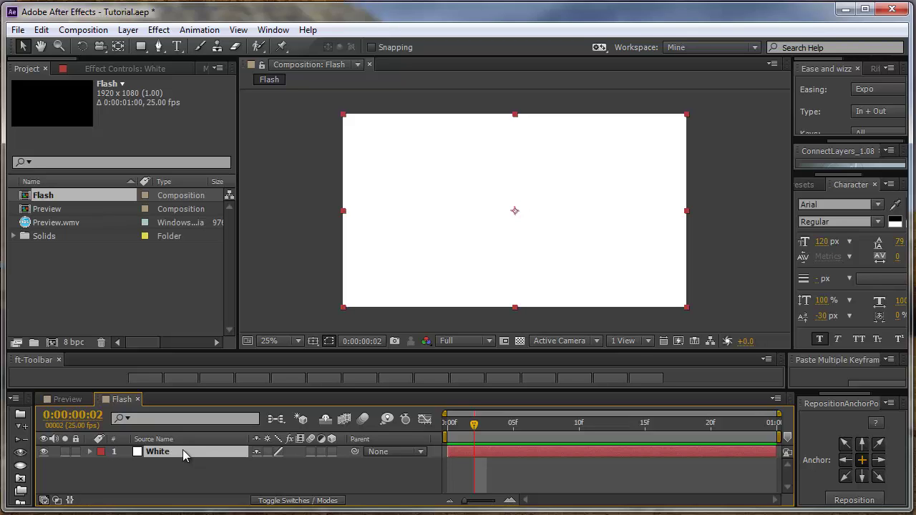
key("alt+bracketright")
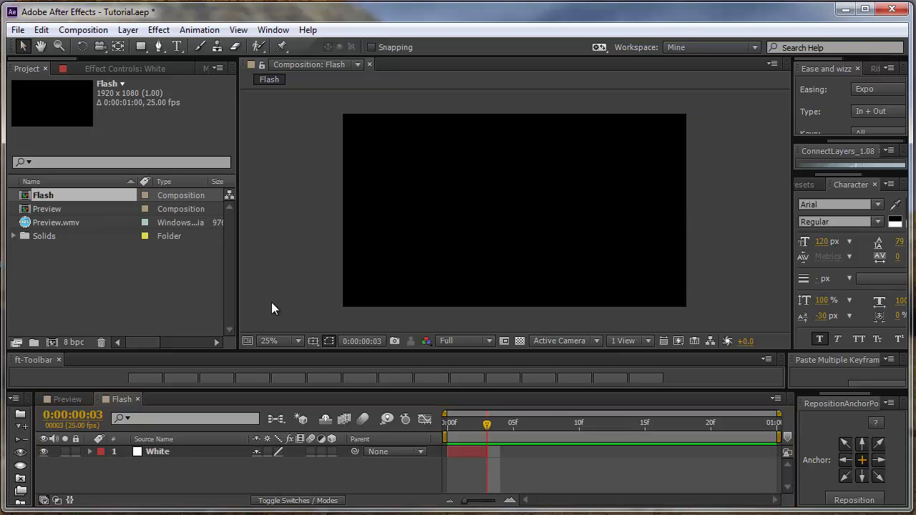
Add a shape layer containing a star that fills the composition's height, at frame 0:00:00:03
left_click(140, 46)
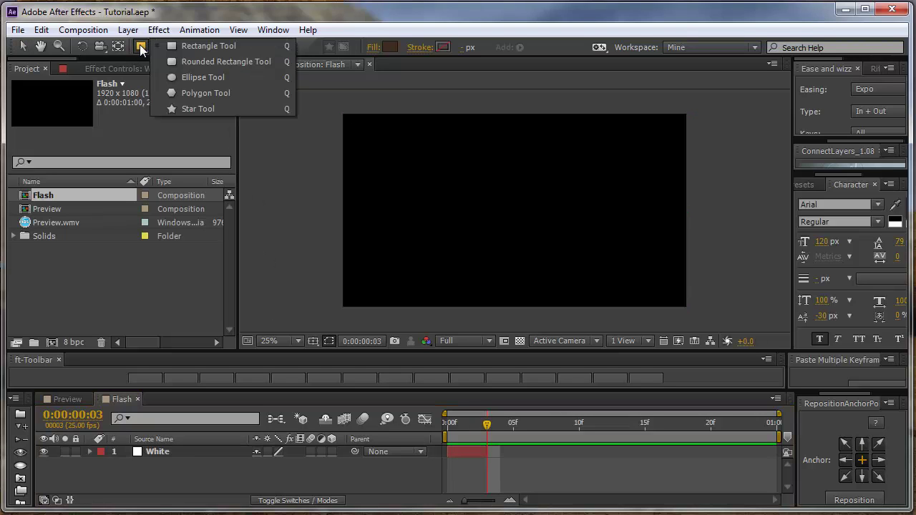
left_click(194, 108)
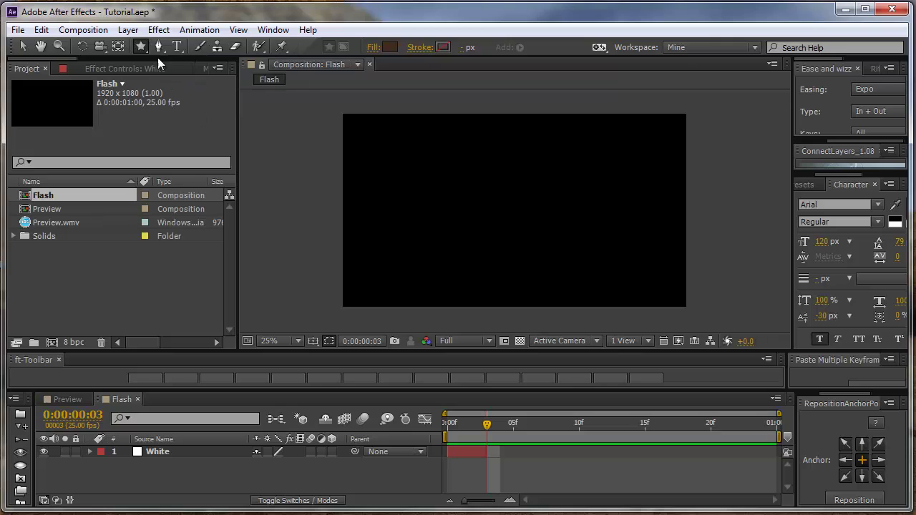
double_click(141, 48)
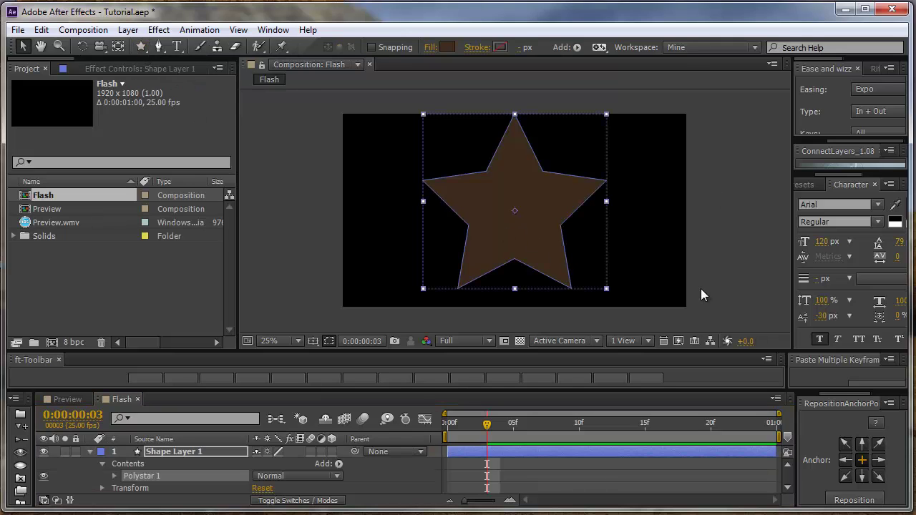
Change the star's fill color to bright yellow, FFE400
left_click(446, 47)
left_click_drag(429, 423, 430, 409)
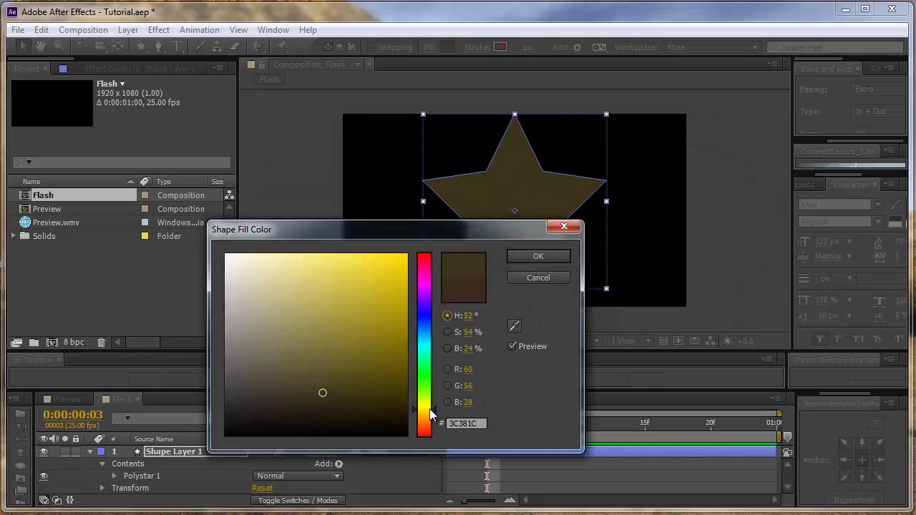
left_click_drag(378, 341, 408, 254)
left_click(521, 256)
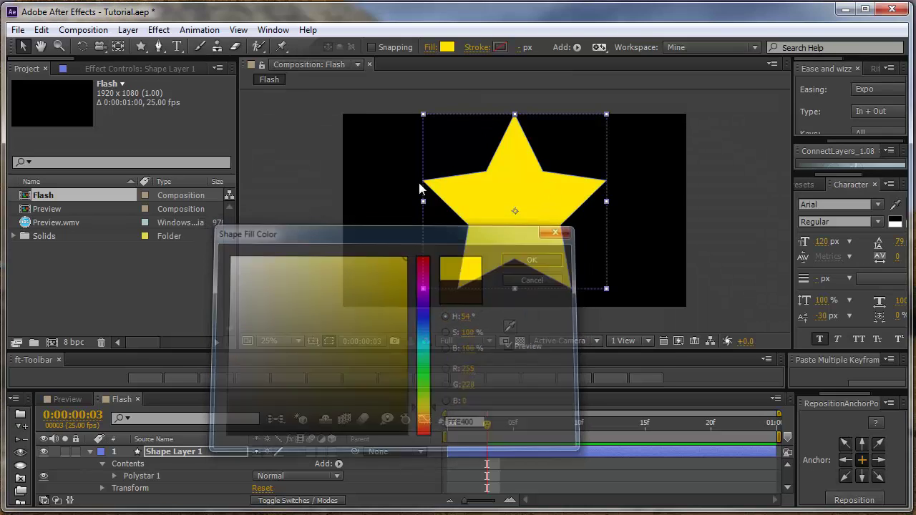
Narrow the star's arms by trying an inner radius of 100 on its polystar path and settling on 70
key("period")
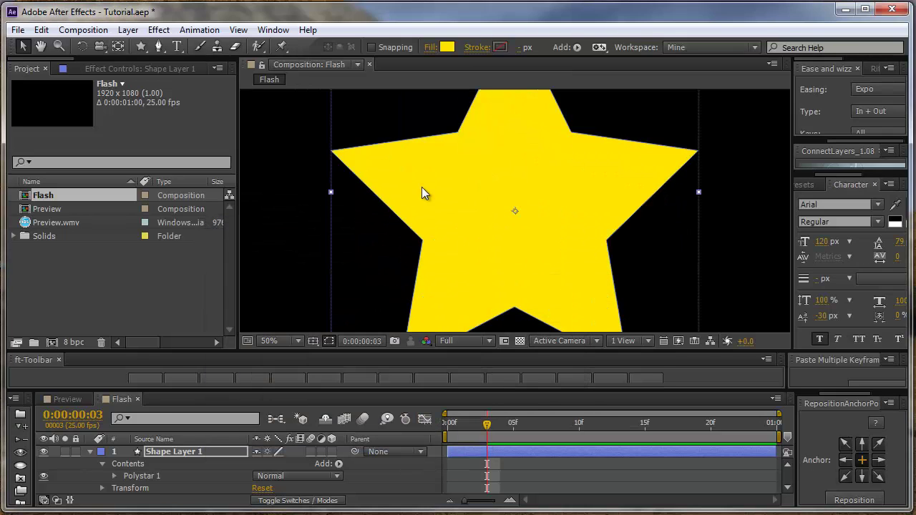
left_click(114, 476)
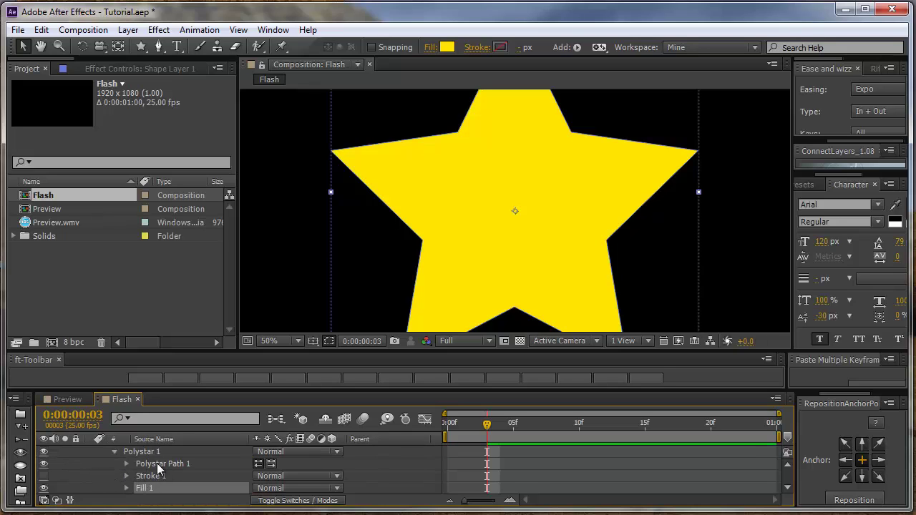
left_click(126, 464)
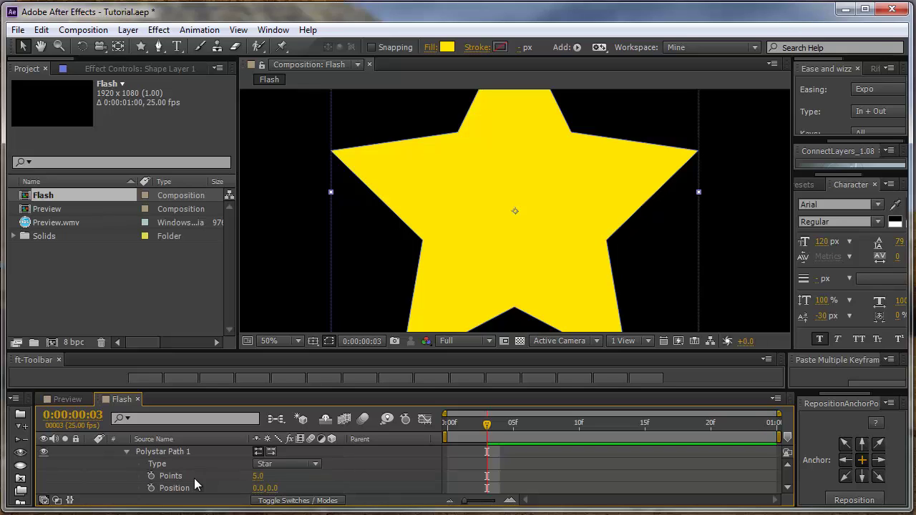
scroll(276, 488, "down", 1)
left_click(263, 476)
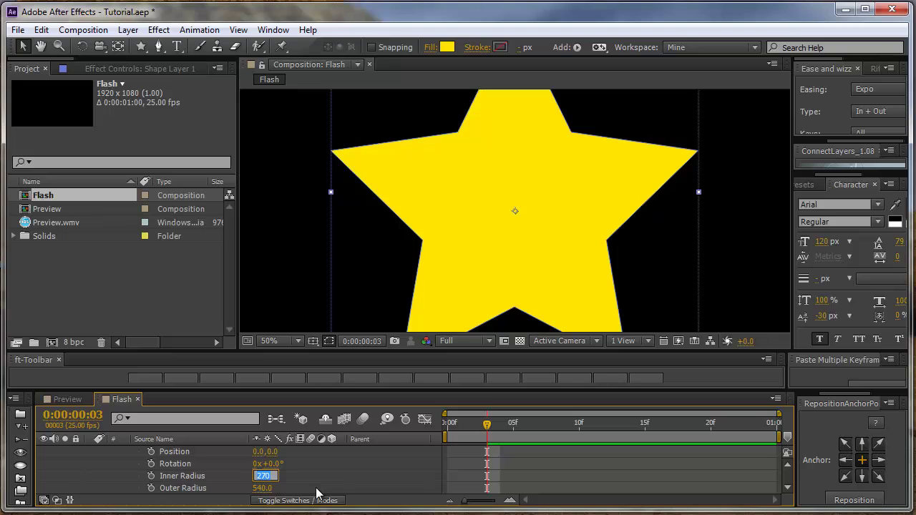
type("100")
key("Return")
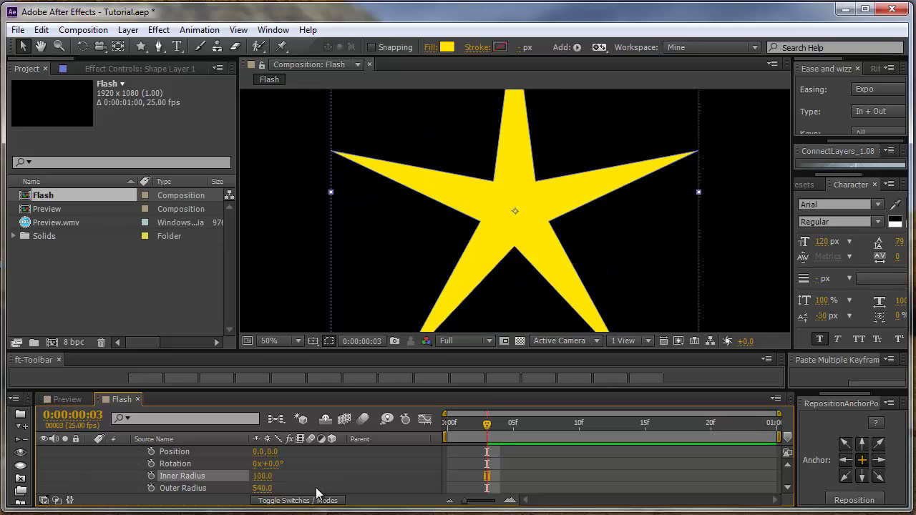
left_click(263, 475)
type("70")
key("Return")
Set the star's outer radius to 3000 so its arms extend well beyond the frame
left_click(263, 488)
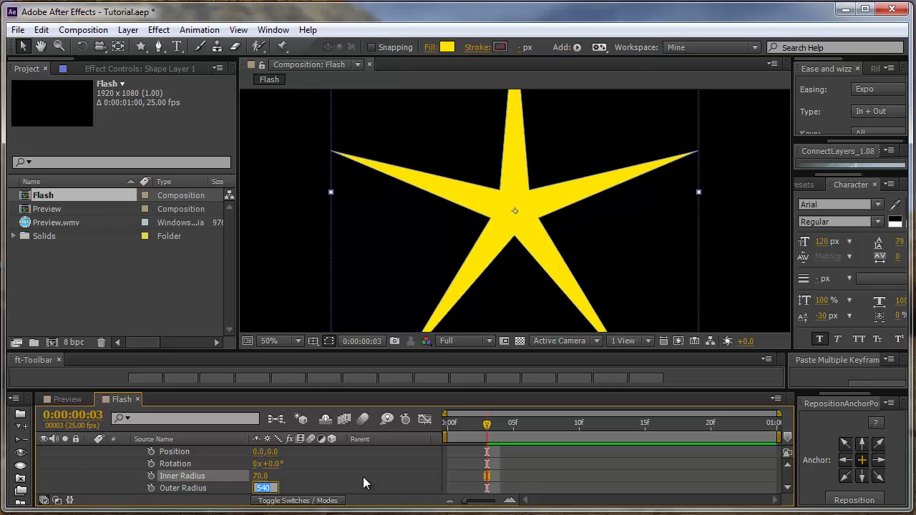
type("3000")
key("Return")
key("comma")
key("comma")
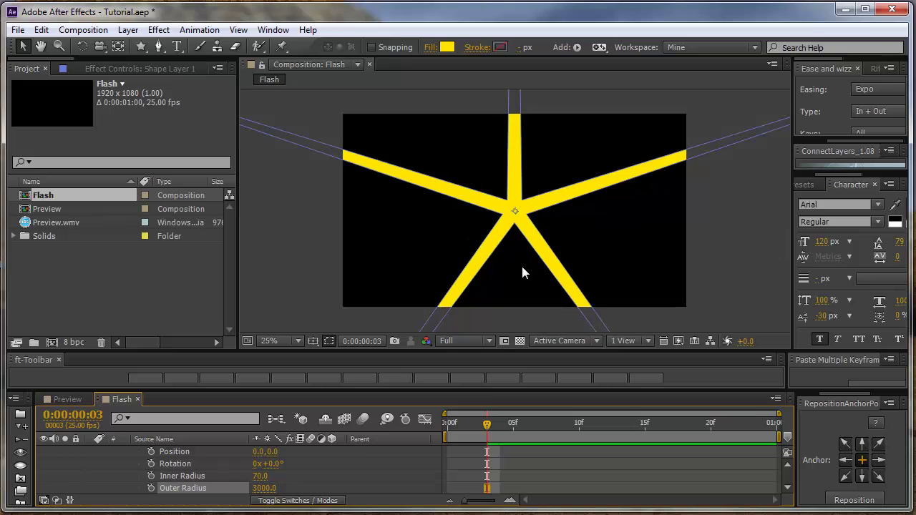
key("comma")
key("comma")
key("period")
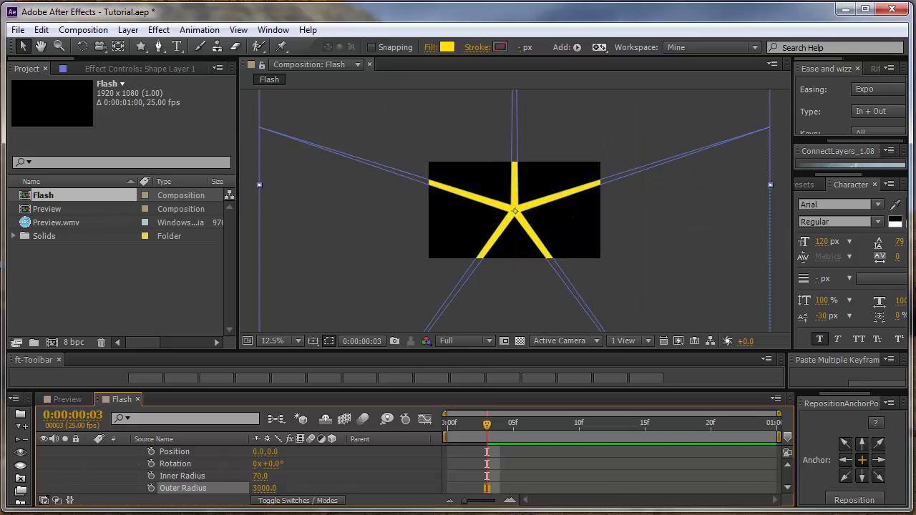
key("period")
Increase the star's outer roundness to widen its rays and move the star's center toward the upper left of the frame
scroll(356, 464, "down", 1)
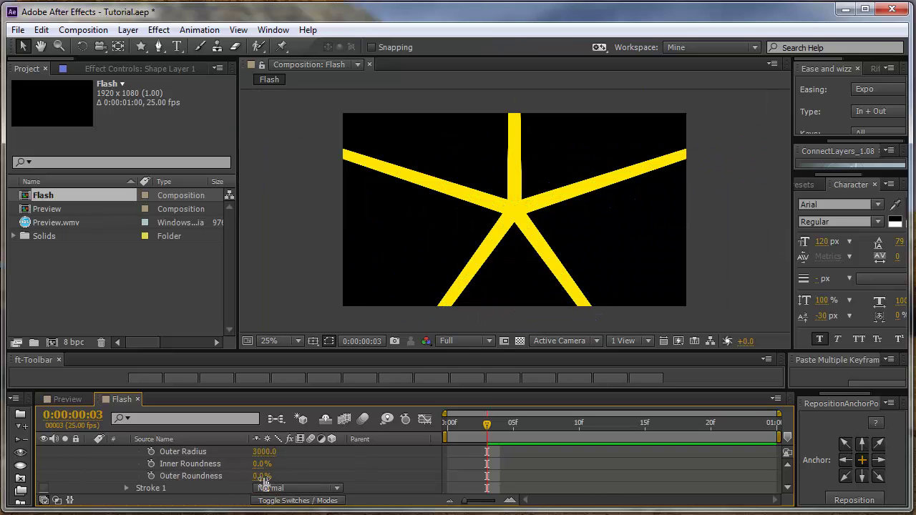
left_click_drag(262, 476, 304, 485)
left_click_drag(525, 219, 420, 183)
left_click(347, 476)
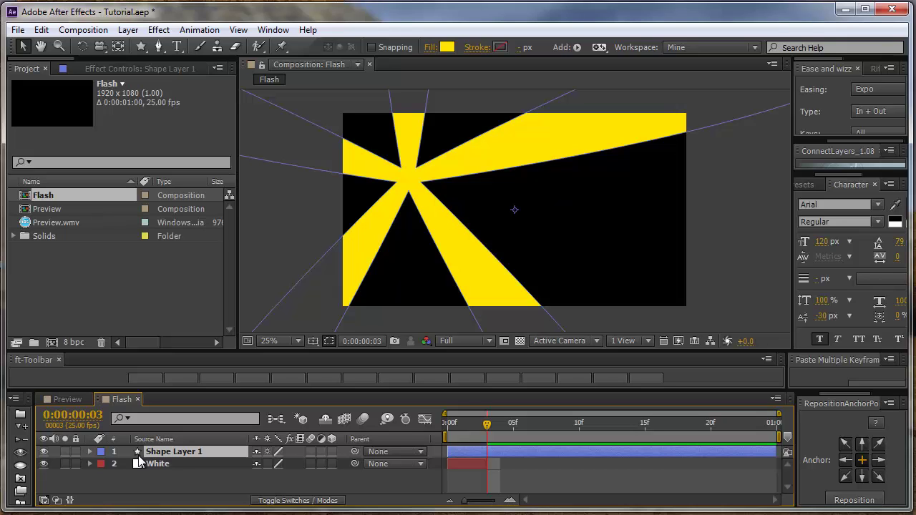
Trim the star shape layer to start at frame 0:00:00:03 and end at frame 0:00:00:05
key("alt+bracketleft")
key("Page_Down")
key("Page_Down")
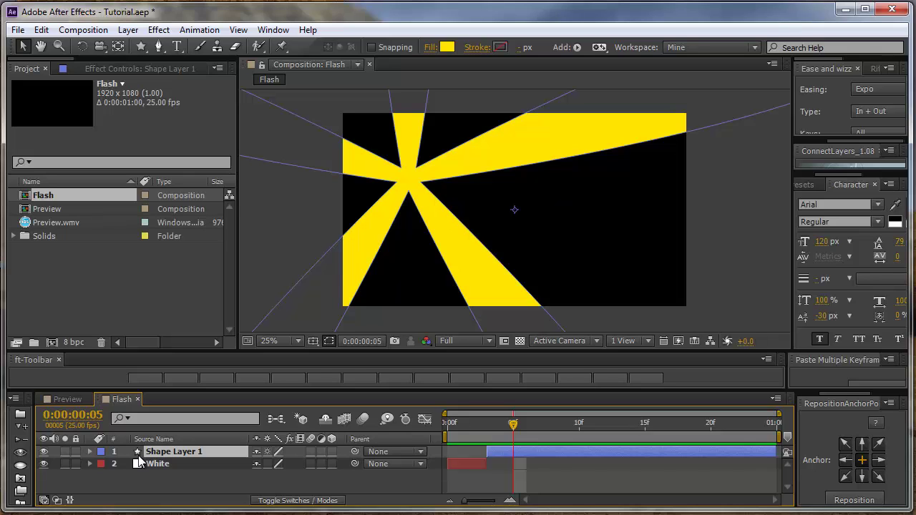
key("alt+bracketright")
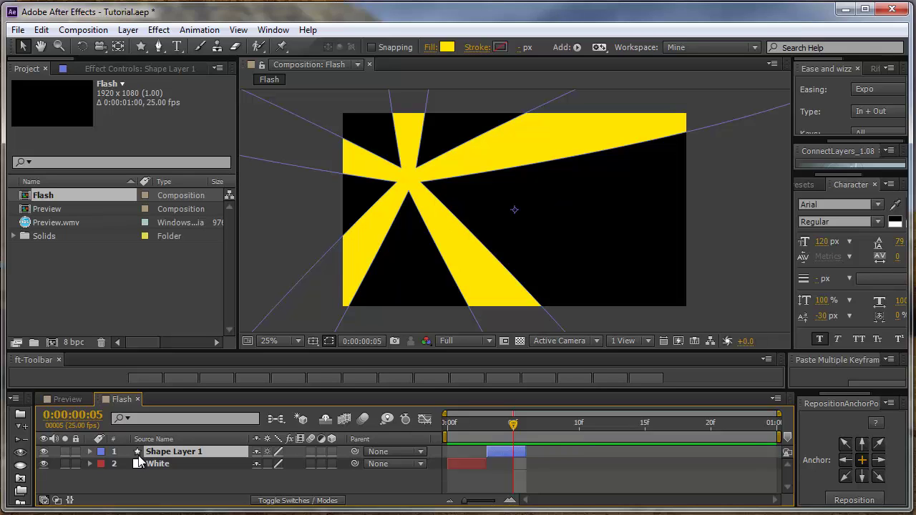
Duplicate the White layer and turn the copy into a new solid named Yellow, with its color sampled from the star (FFE400)
left_click(164, 464)
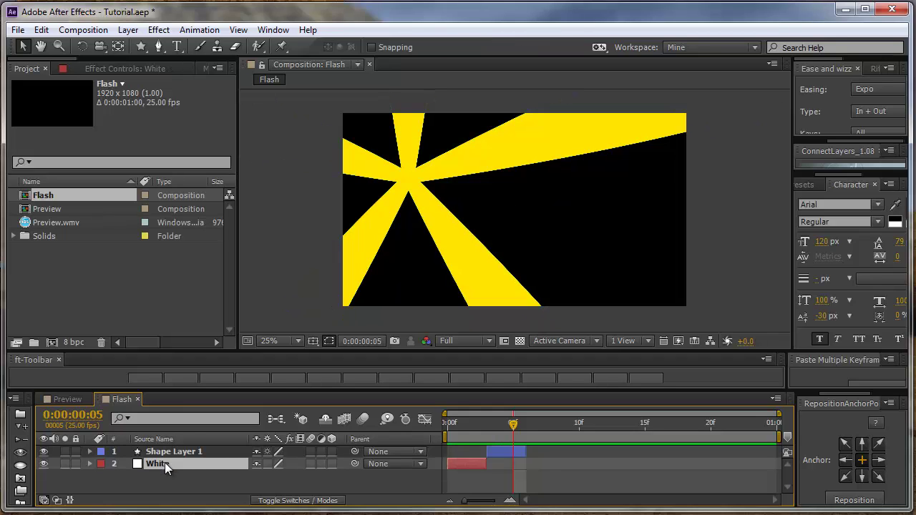
key("ctrl+d")
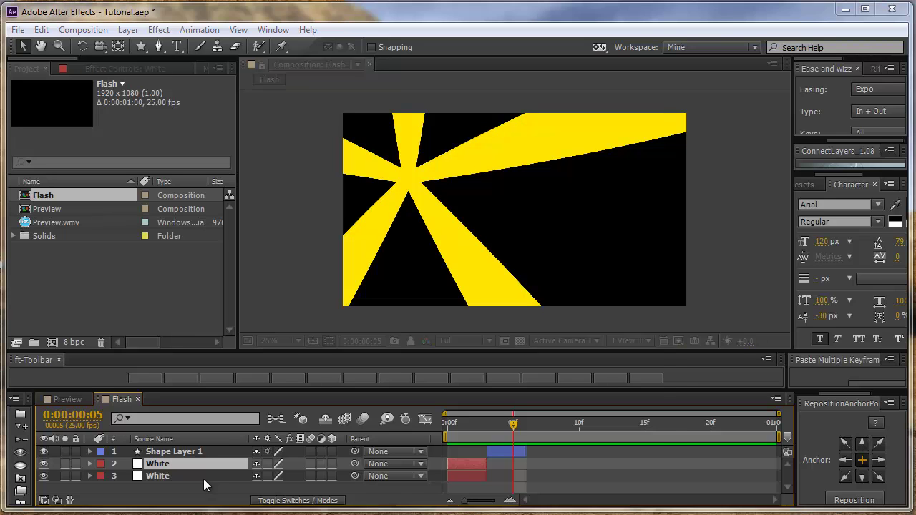
key("ctrl+shift+y")
left_click(491, 364)
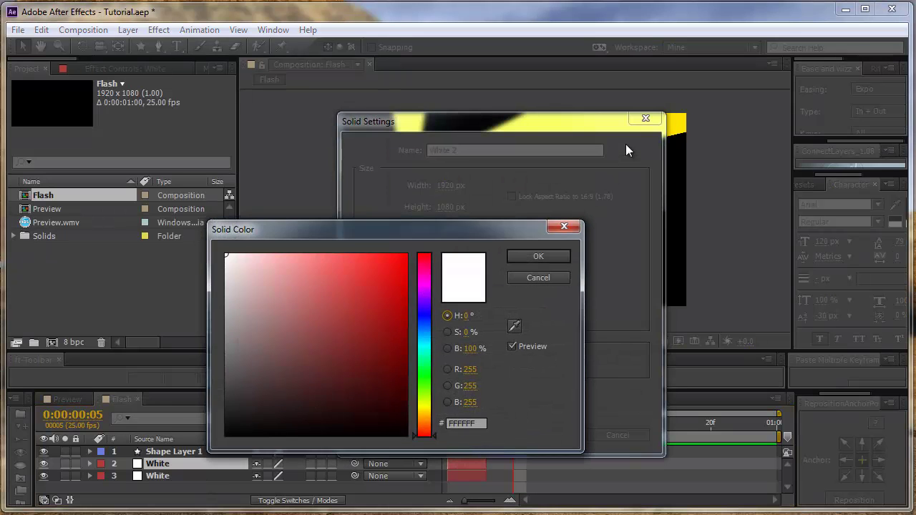
left_click(514, 326)
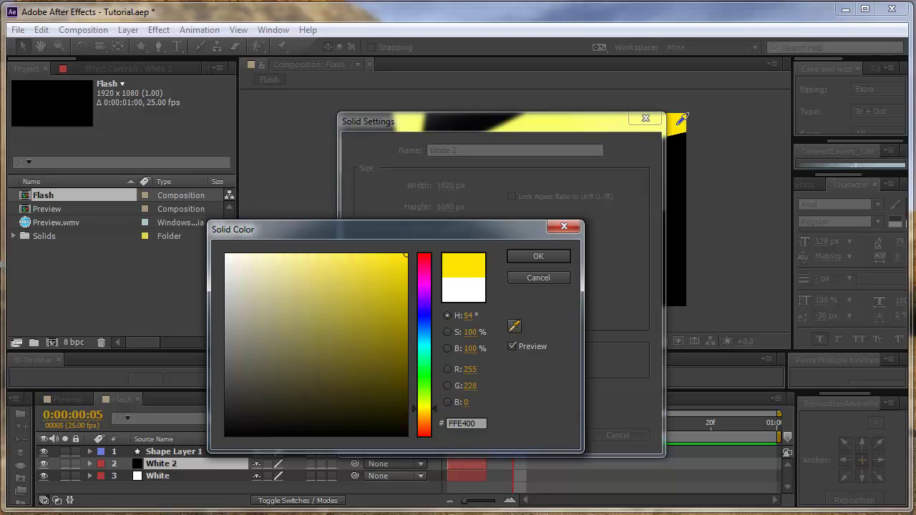
left_click(677, 126)
left_click(538, 257)
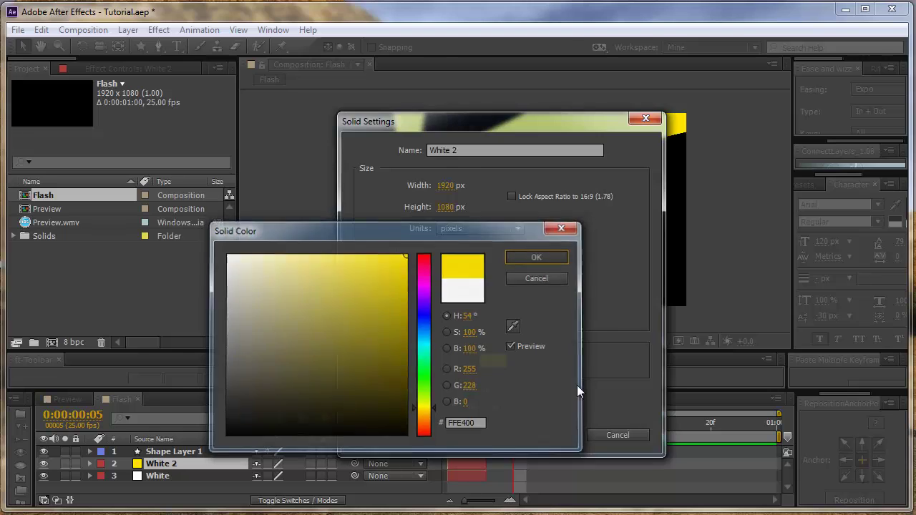
type("Yellow")
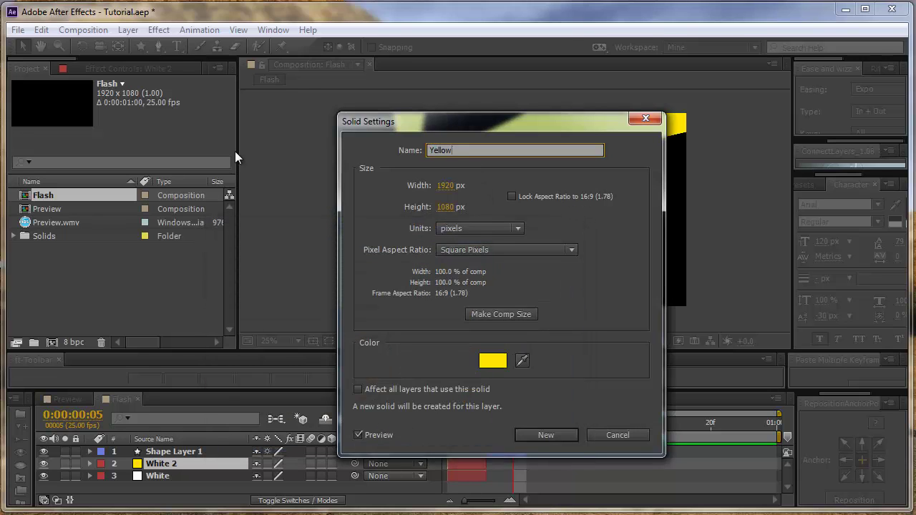
key("Return")
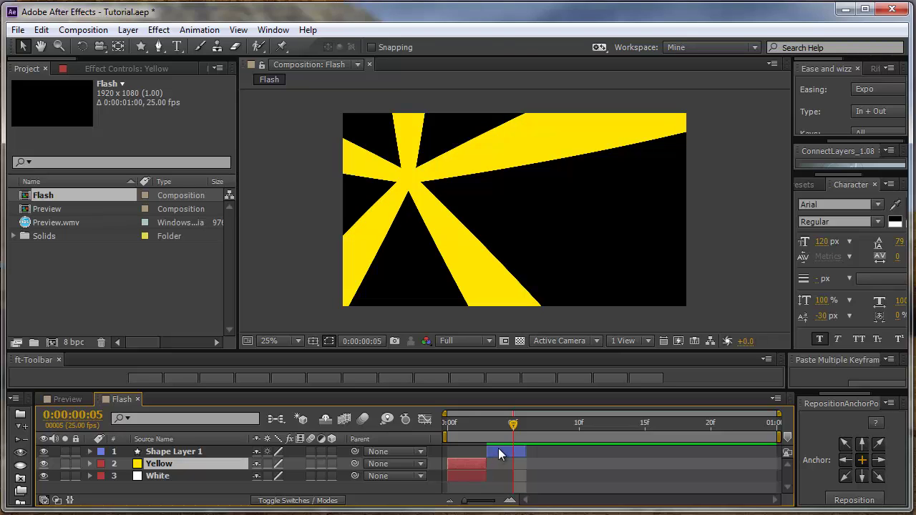
Stagger the layers so Yellow starts at frame 0:00:00:03 and Shape Layer 1 starts at frame 0:00:00:06
left_click_drag(496, 451, 535, 451)
left_click_drag(480, 466, 505, 469)
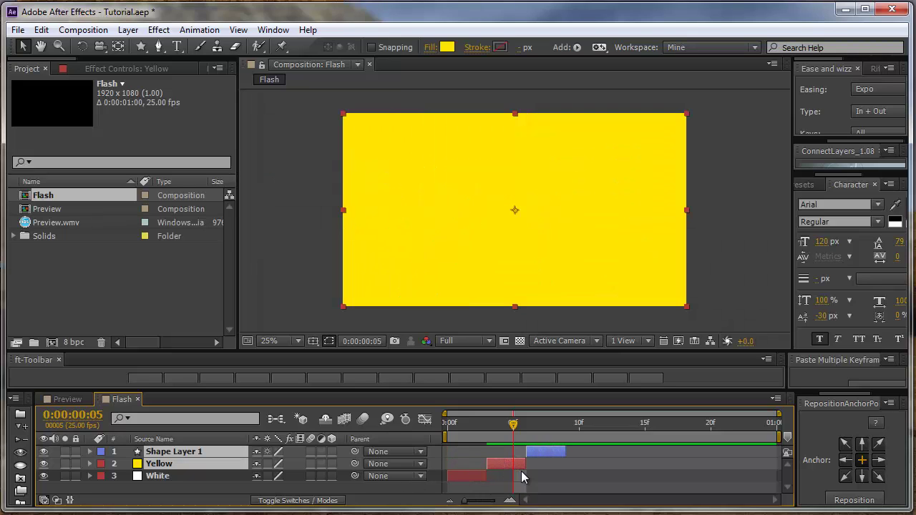
left_click(478, 487)
key("Home")
Duplicate Shape Layer 1 and move the copy along the timeline to start at frame 0:00:00:11
left_click(432, 455)
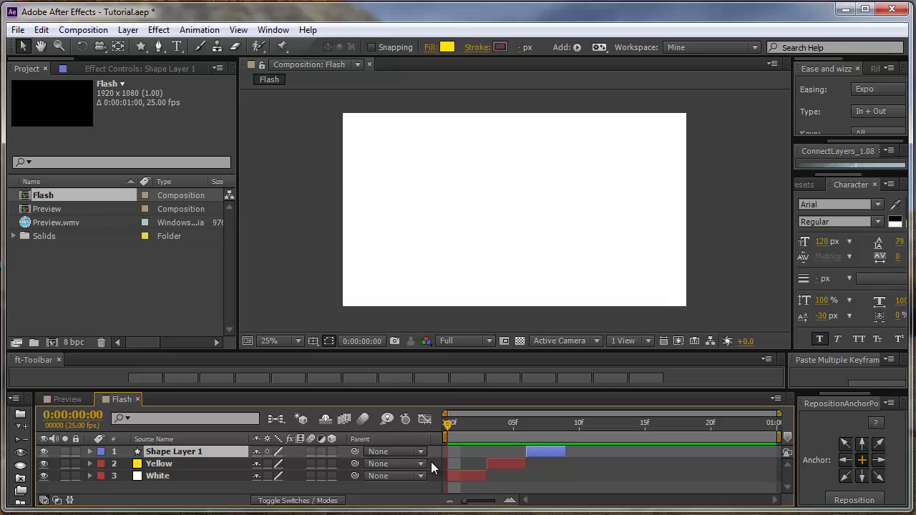
key("o")
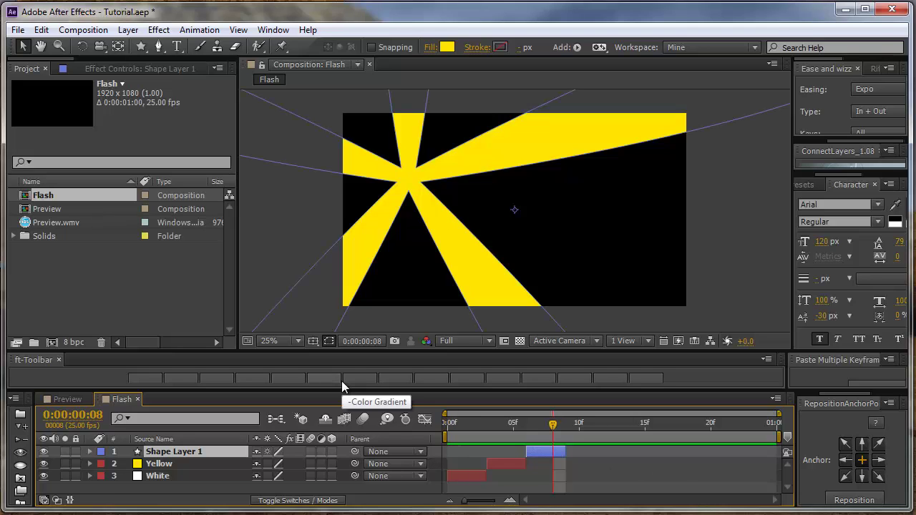
key("ctrl+d")
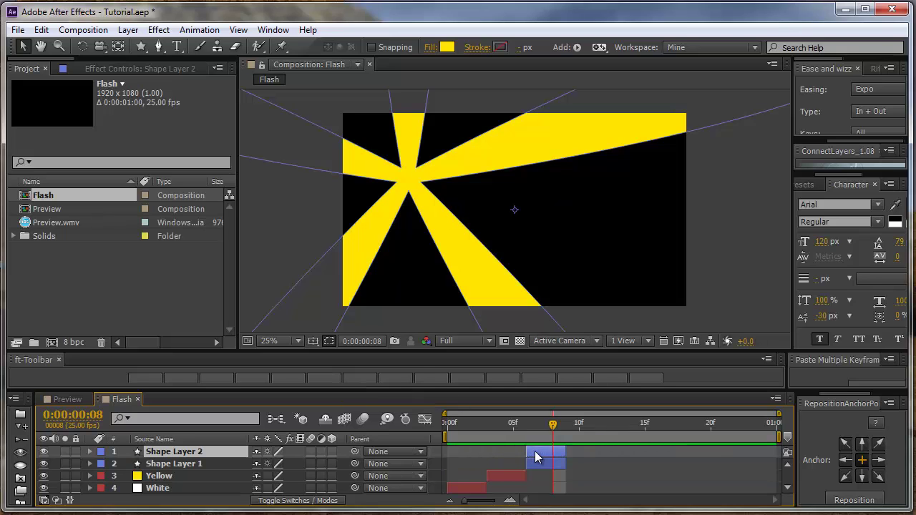
left_click_drag(536, 452, 600, 463)
left_click_drag(565, 427, 605, 438)
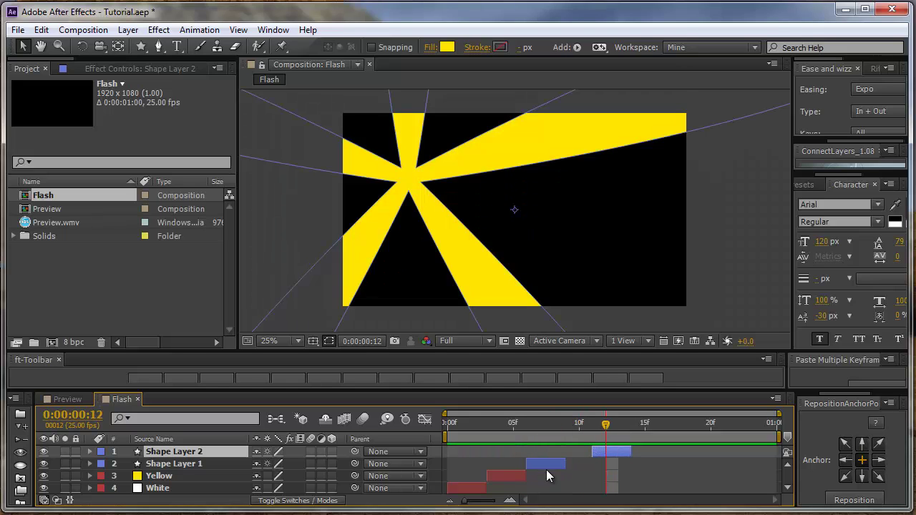
Rotate the polystar path in Shape Layer 2 so its rays point in different directions from the original star
left_click(90, 451)
left_click(103, 463)
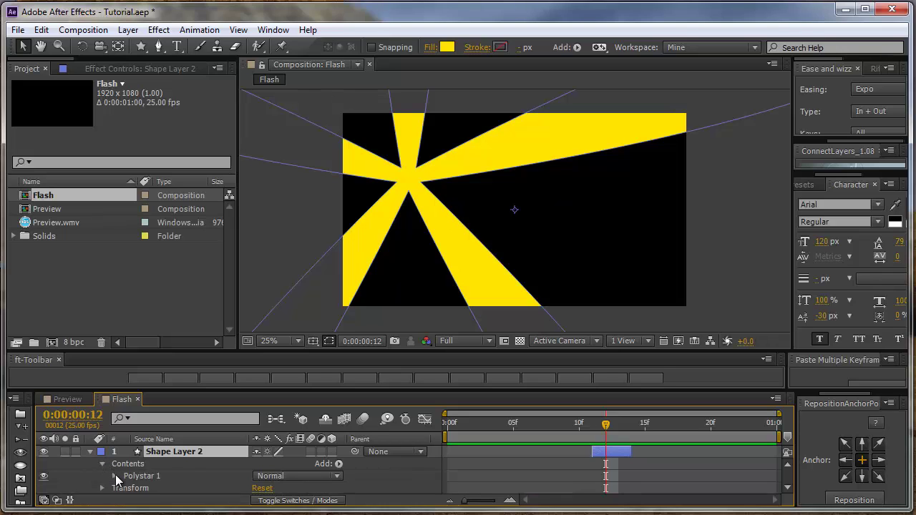
left_click(115, 475)
scroll(143, 474, "up", 2)
scroll(136, 472, "down", 3)
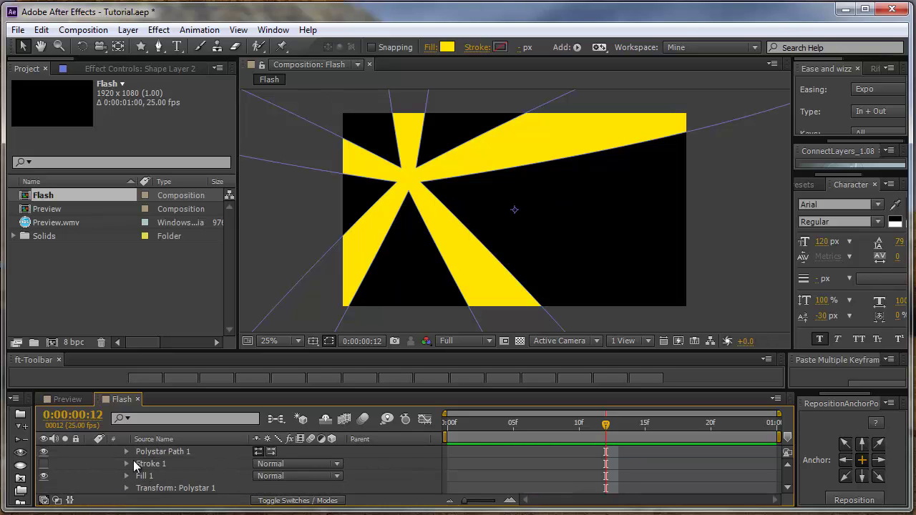
left_click(126, 451)
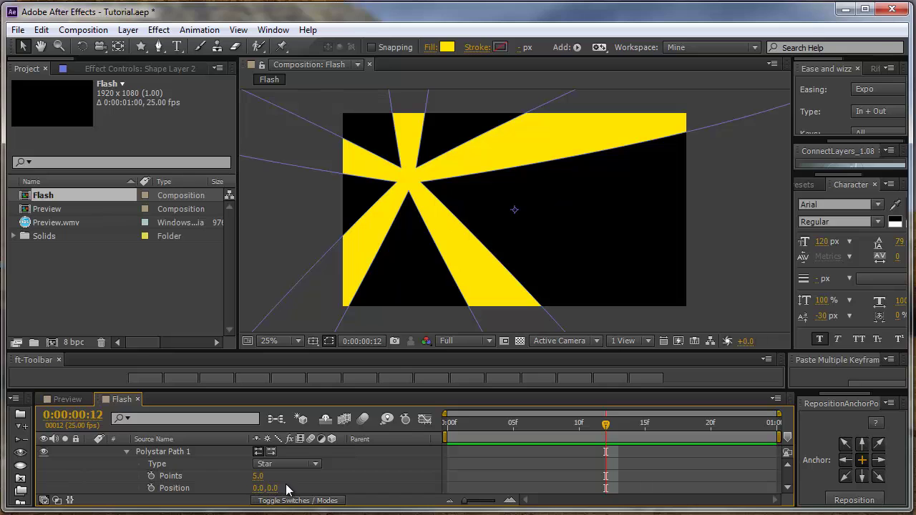
scroll(286, 486, "down", 3)
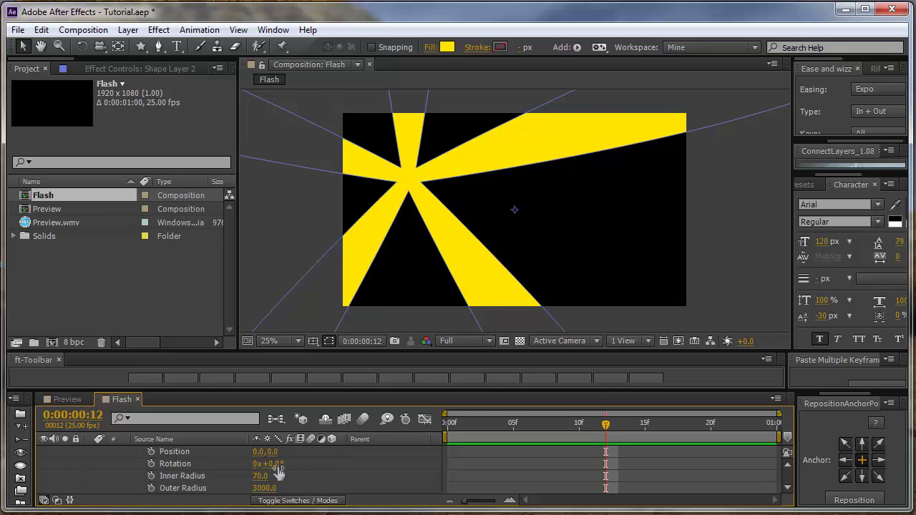
left_click_drag(277, 464, 316, 477)
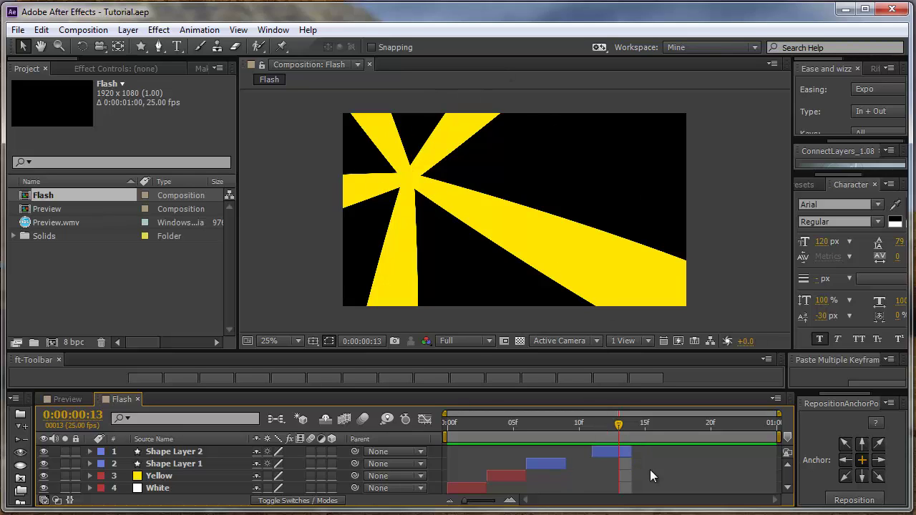
At frame 0:00:00:15, add a new frame-sized star shape layer and change its fill to orange (FF8A00)
left_click(647, 423)
double_click(142, 49)
key("v")
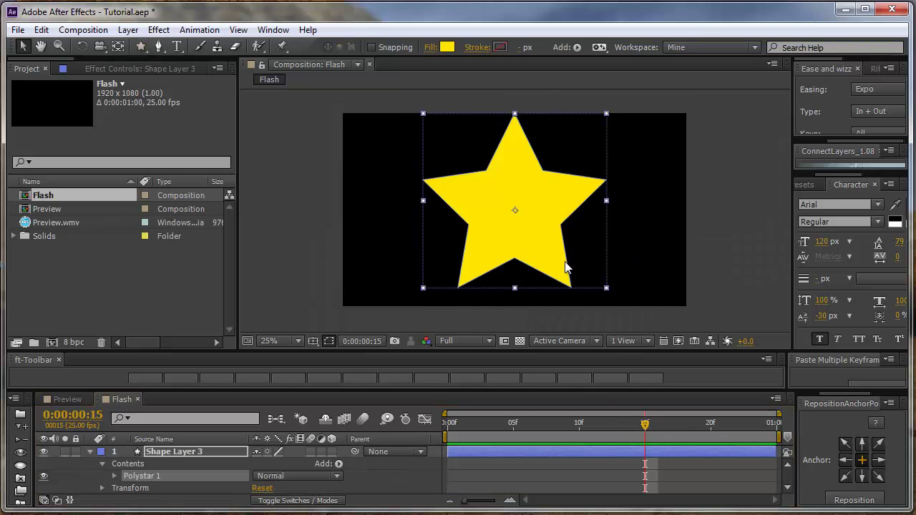
scroll(565, 264, "up", 2)
left_click(446, 47)
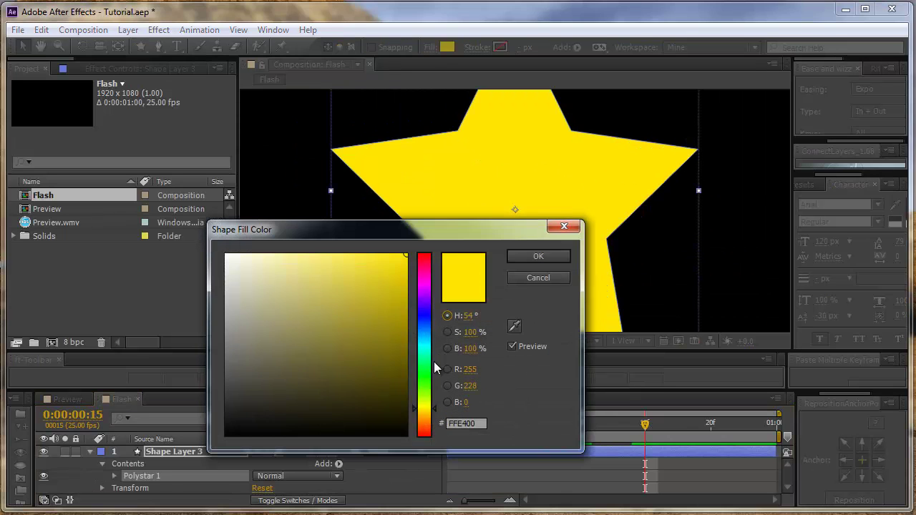
left_click_drag(428, 413, 429, 419)
left_click(529, 257)
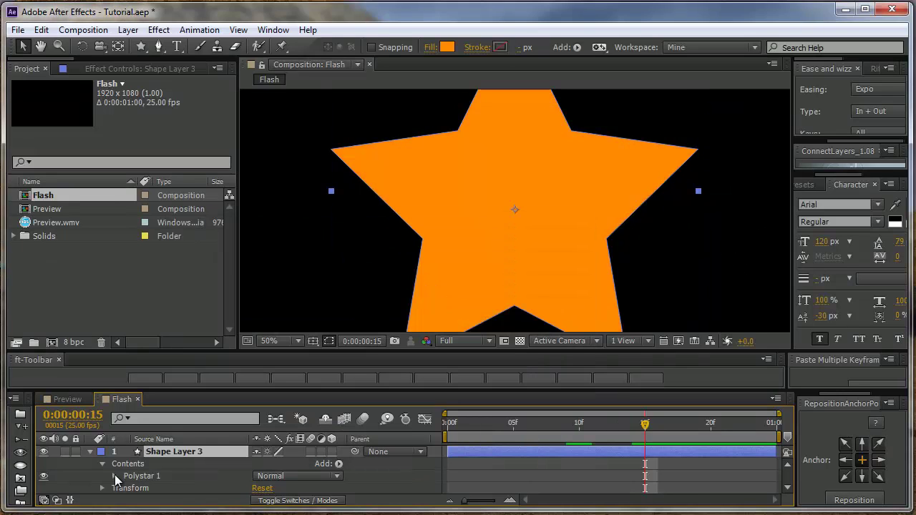
Set the orange star's inner radius to 134 and its inner roundness to 201%
left_click(114, 476)
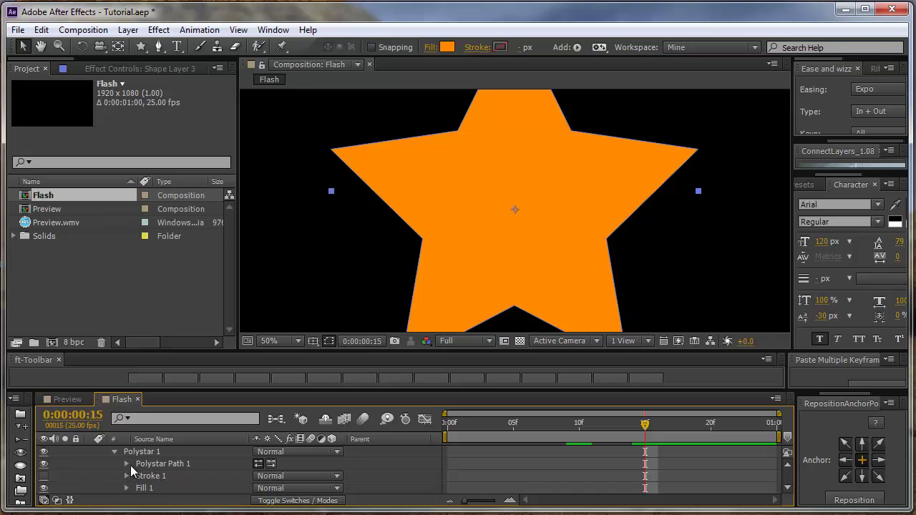
left_click(129, 464)
scroll(197, 465, "down", 3)
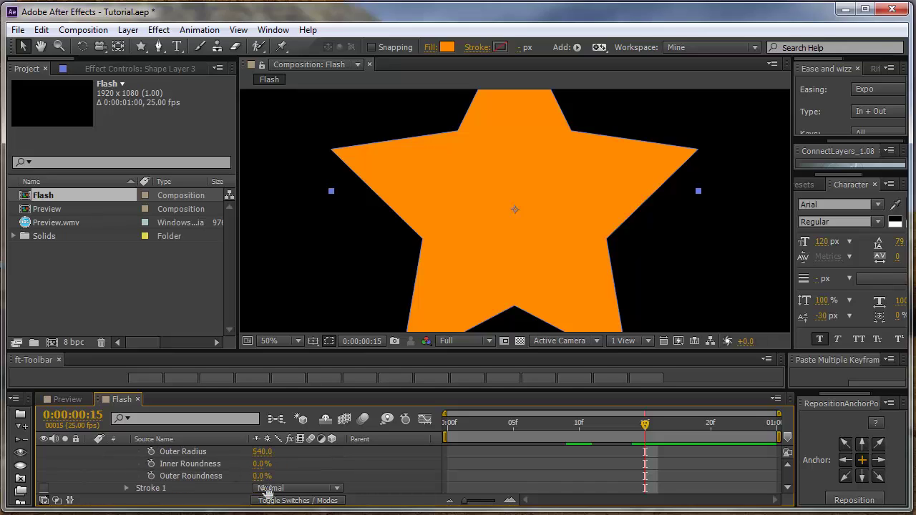
scroll(269, 483, "up", 2)
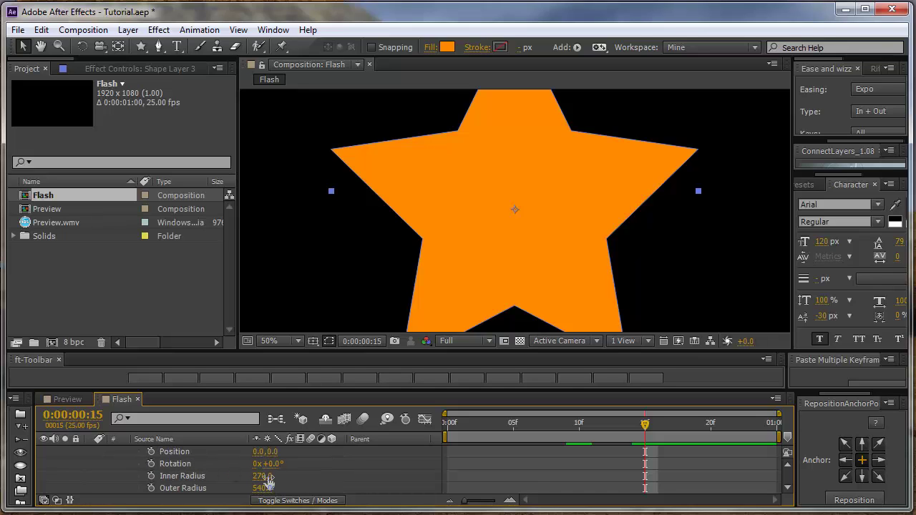
mouse_move(262, 476)
left_mouse_down()
mouse_move(265, 490)
mouse_move(407, 467)
left_mouse_up()
scroll(264, 489, "down", 3)
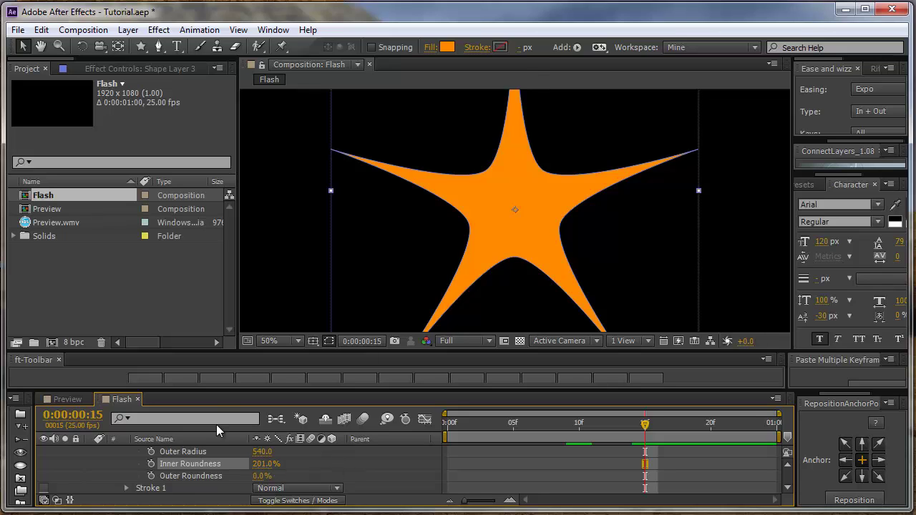
Set the orange star's number of points to 4
scroll(246, 449, "up", 5)
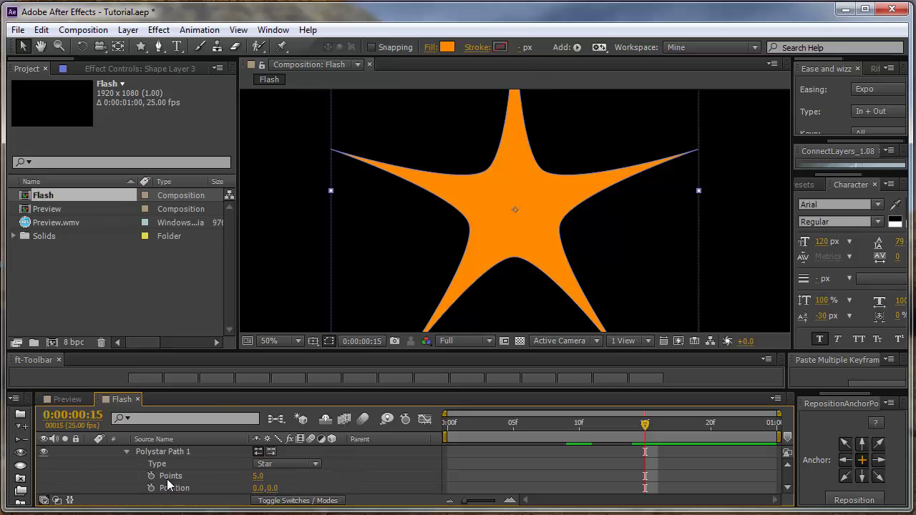
left_click(258, 476)
type("4")
key("Return")
scroll(215, 461, "up", 3)
Add a Pucker & Bloat operation to Shape Layer 3 with an amount of -83
left_click(156, 454)
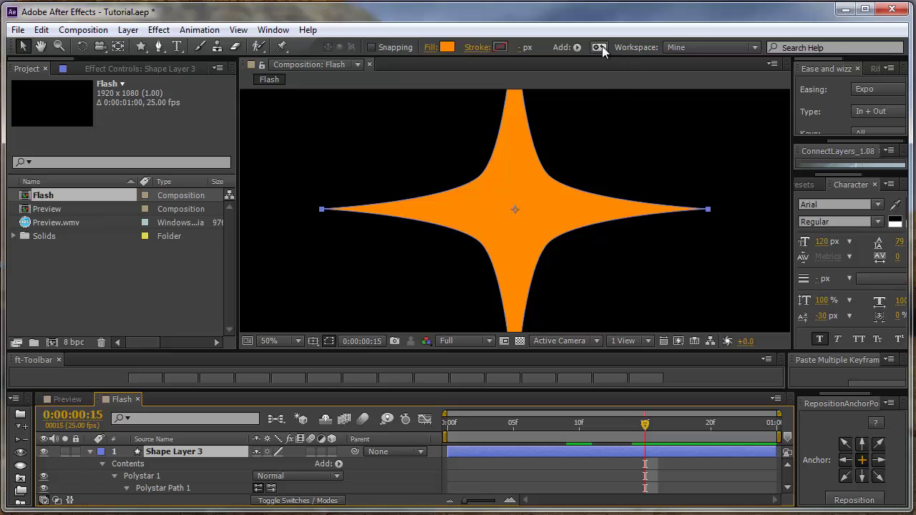
left_click(577, 47)
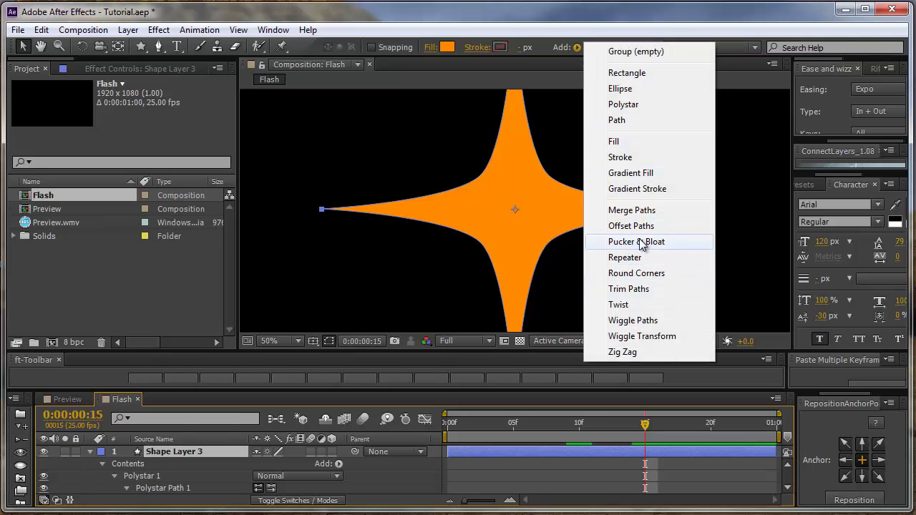
left_click(642, 242)
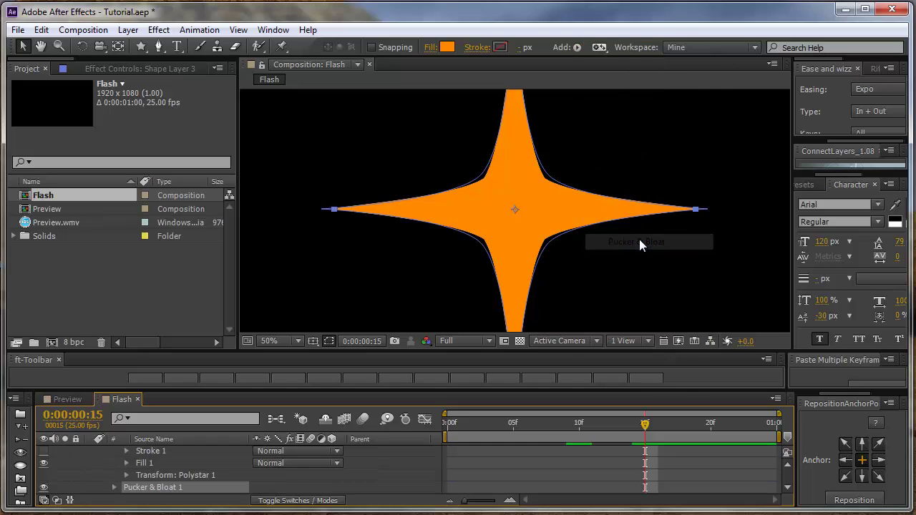
left_click_drag(262, 487, 192, 489)
left_click(291, 479)
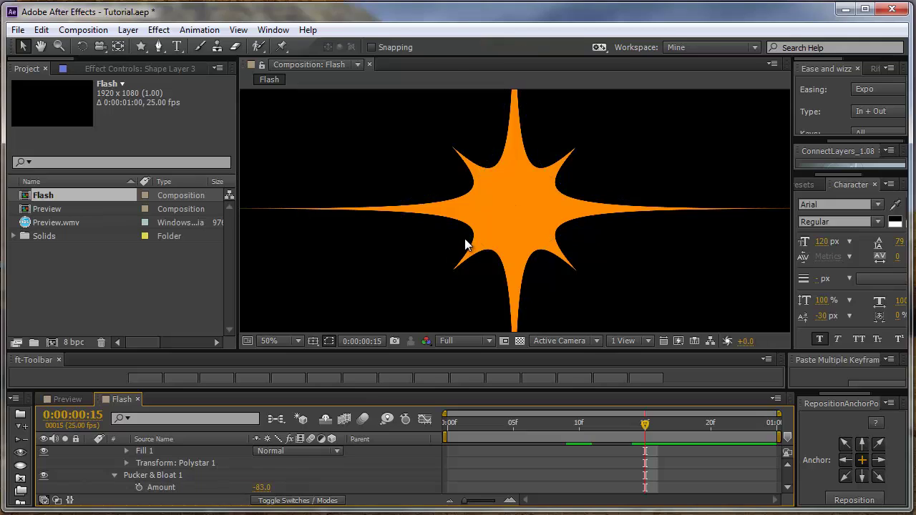
Set the orange polystar's outer radius to 335 and its rotation to 18°
scroll(466, 240, "down", 2)
scroll(150, 481, "up", 1)
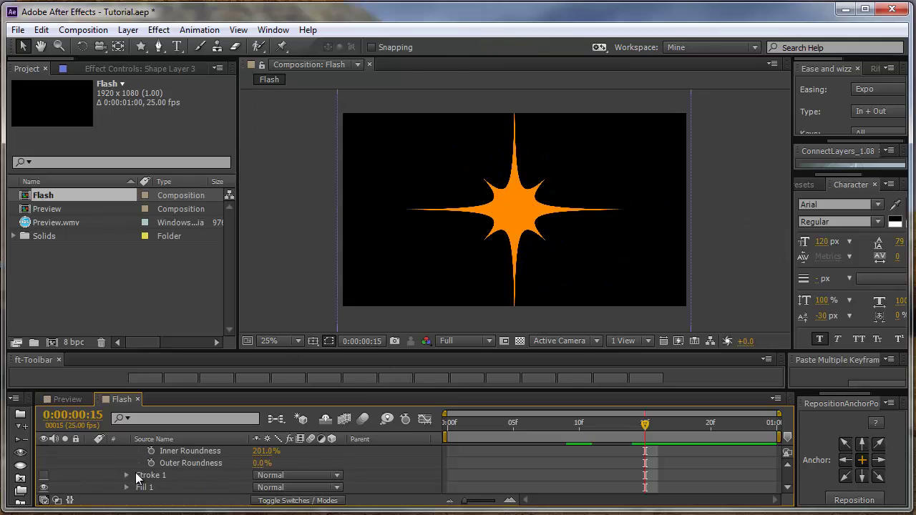
scroll(172, 461, "up", 1)
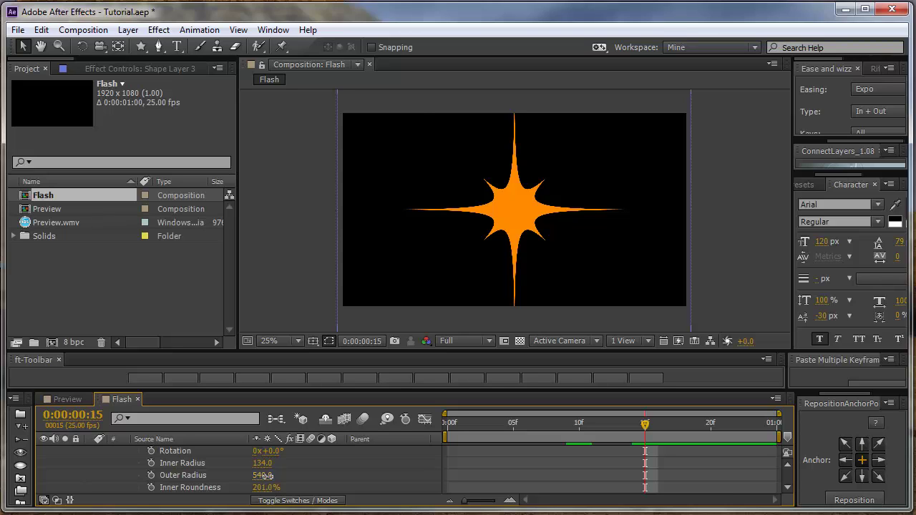
left_click_drag(268, 481, 135, 490)
left_click(320, 475)
scroll(486, 215, "up", 2)
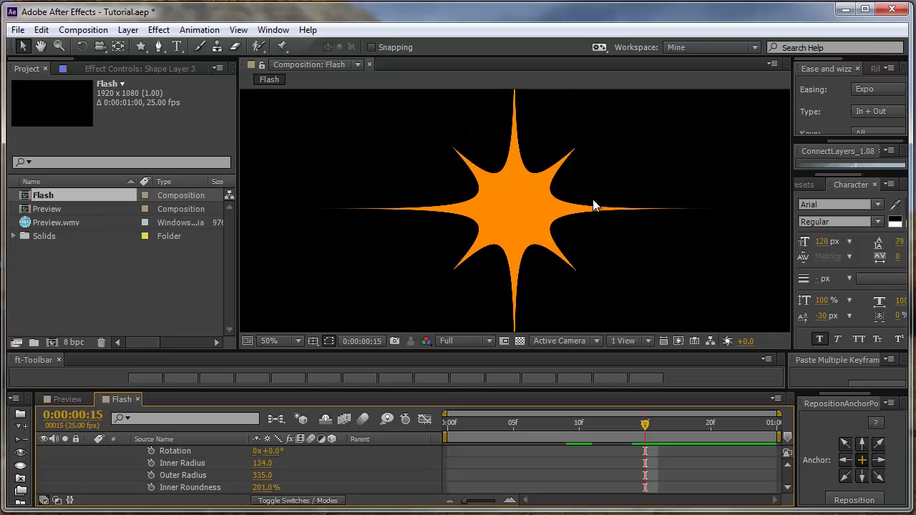
scroll(472, 186, "down", 2)
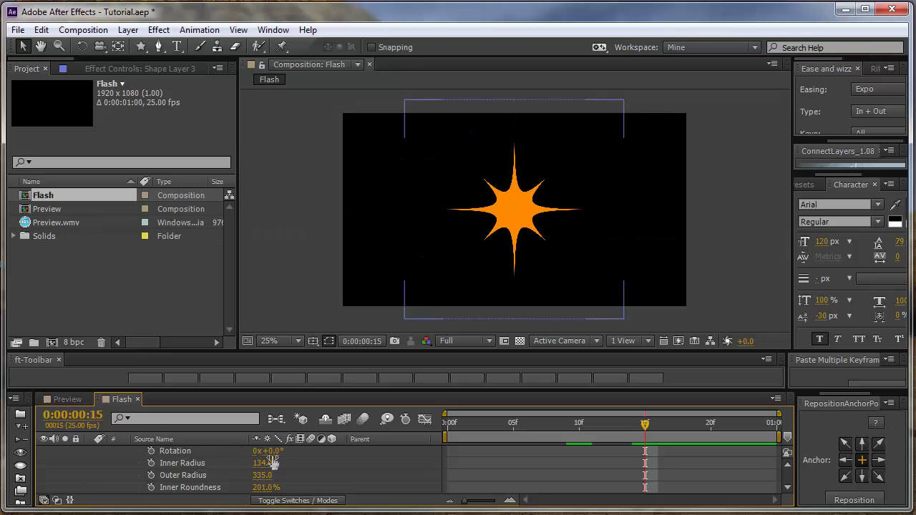
left_click_drag(272, 454, 289, 458)
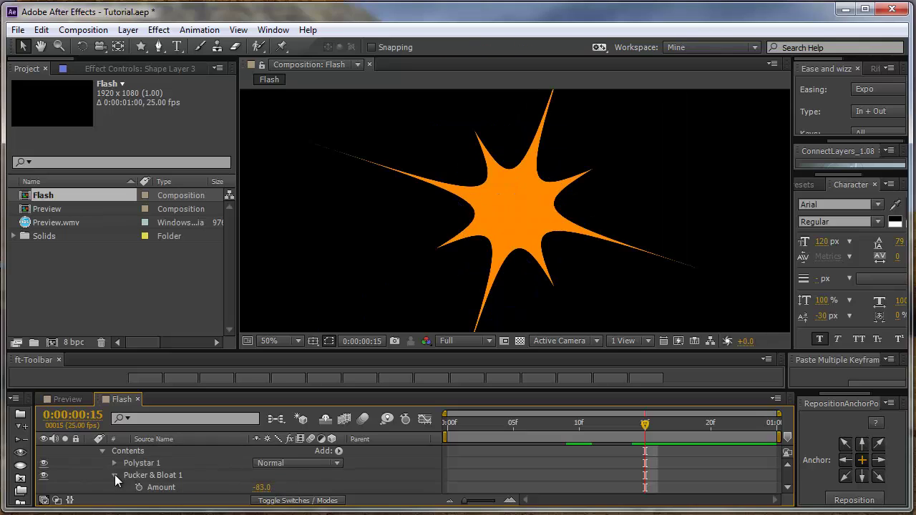
Duplicate the polystar group inside Shape Layer 3 and set the copy's fill color to white
left_click(114, 475)
left_click(144, 466)
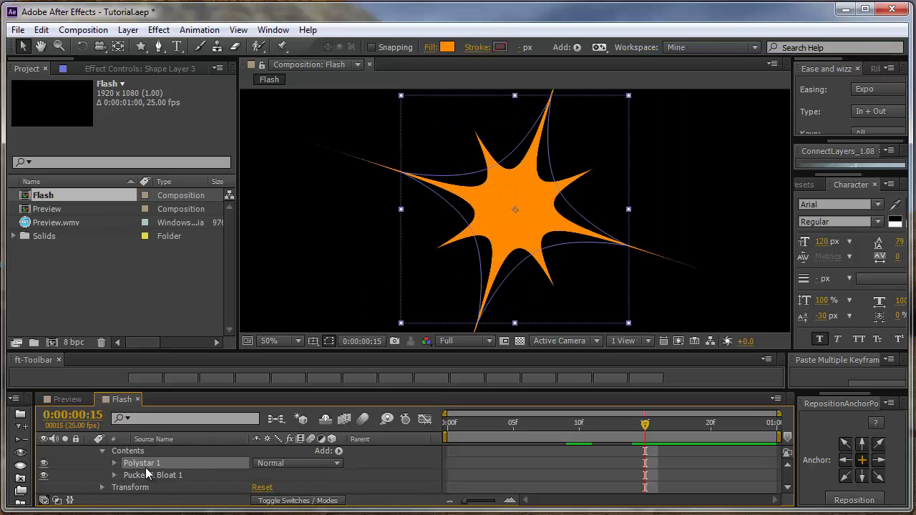
key("ctrl+d")
left_click(115, 463)
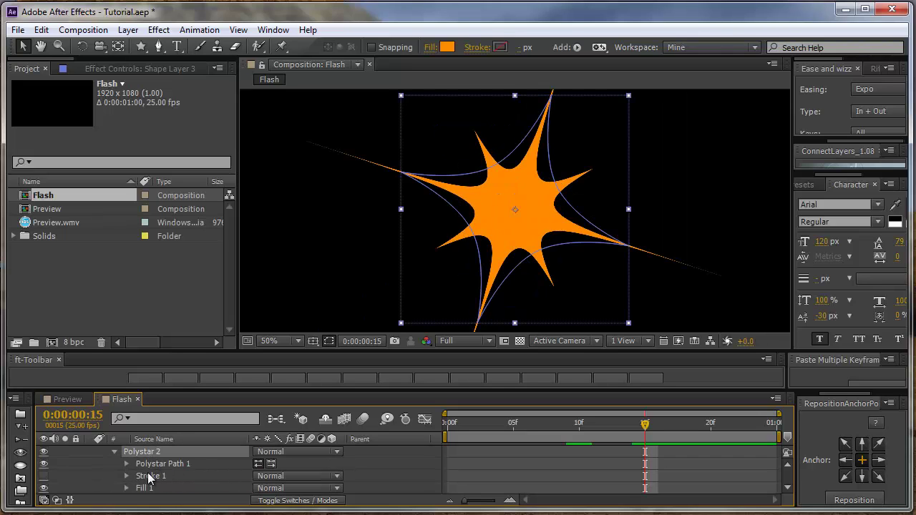
left_click(126, 488)
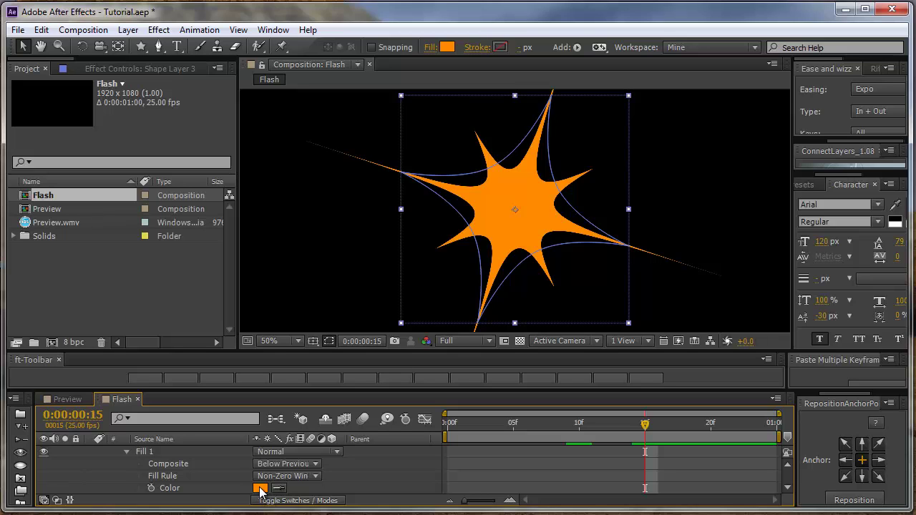
left_click(261, 489)
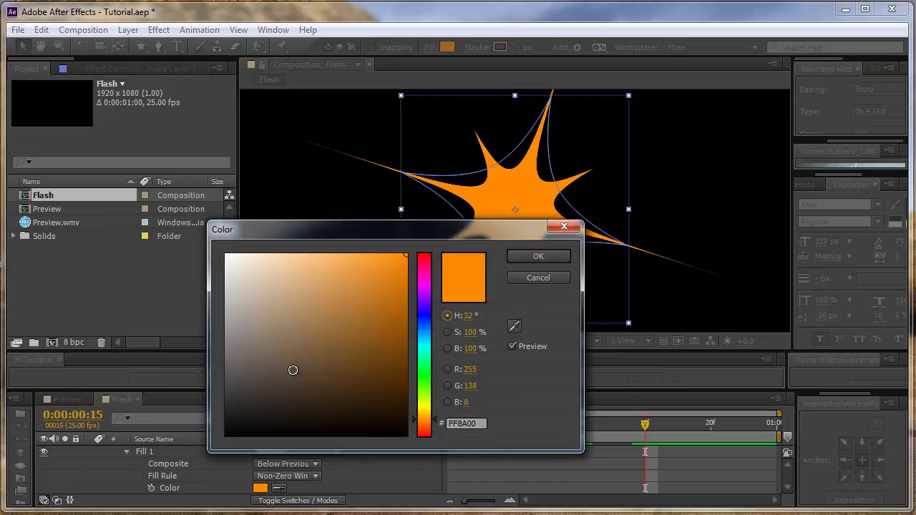
left_click_drag(293, 370, 199, 216)
left_click(538, 258)
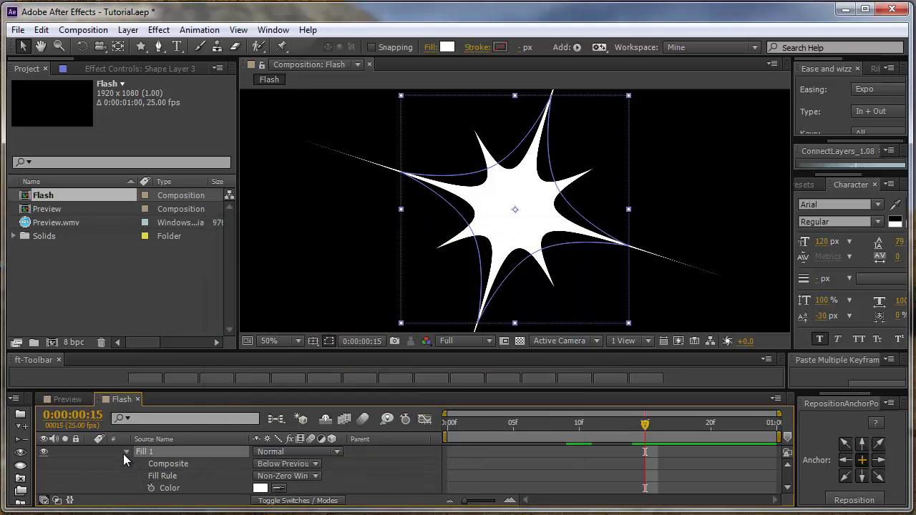
left_click(126, 452)
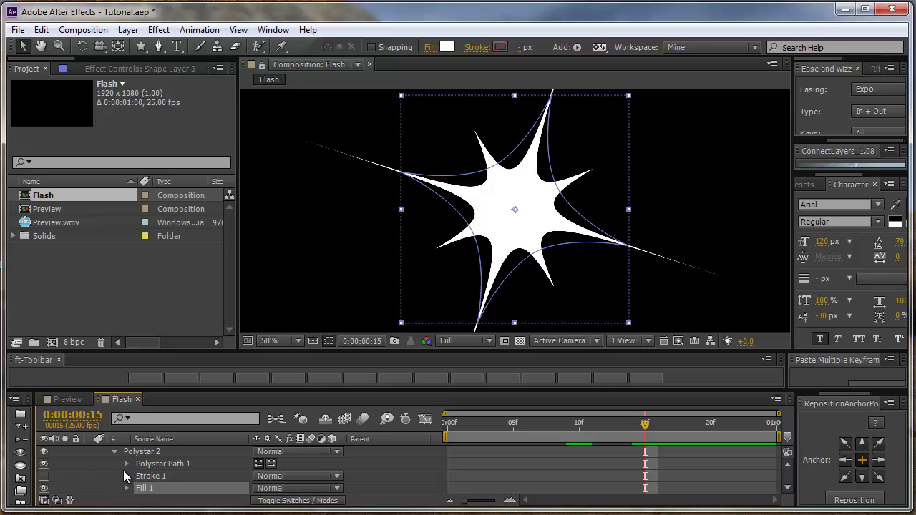
Reduce the white polystar's inner radius so it forms a smaller core inside the orange star
left_click(126, 463)
scroll(131, 468, "down", 3)
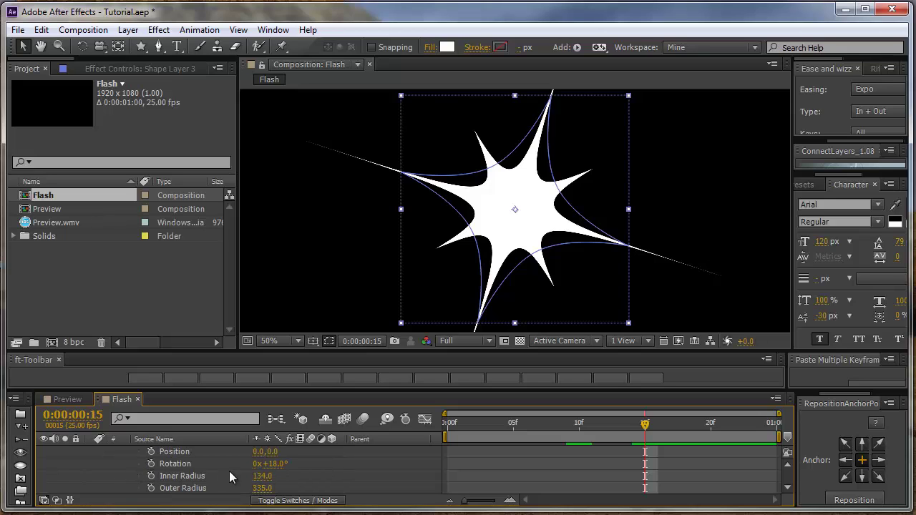
left_click_drag(261, 476, 204, 491)
left_click(328, 490)
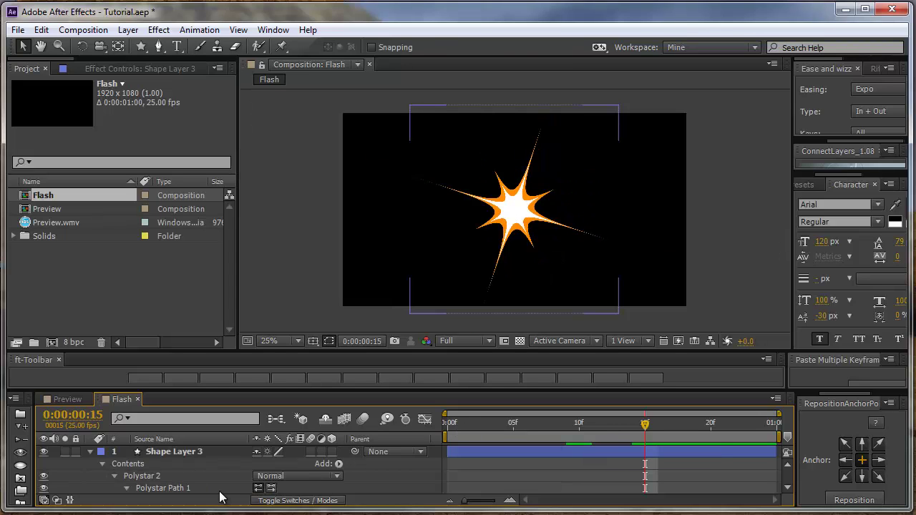
Keyframe the scale of Shape Layer 3 from 0% at frame 15 to 100% at frame 19
left_click(141, 451)
key("u")
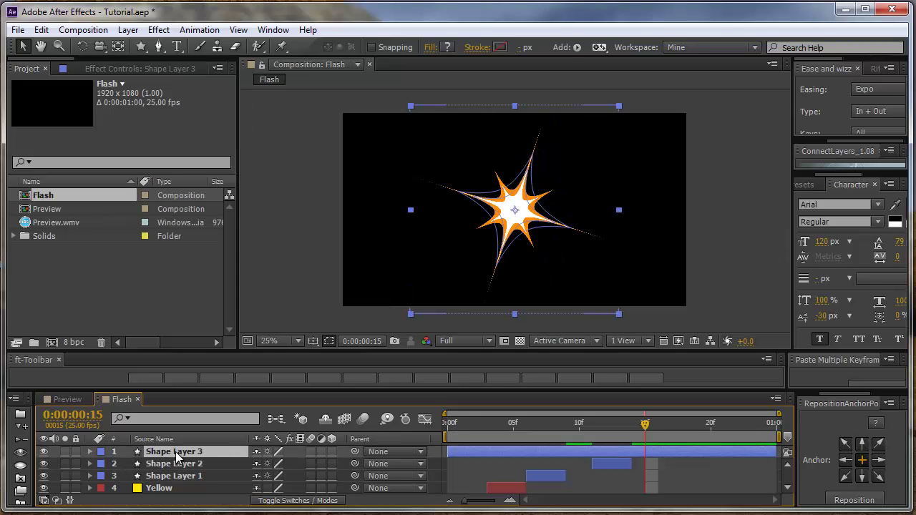
key("s")
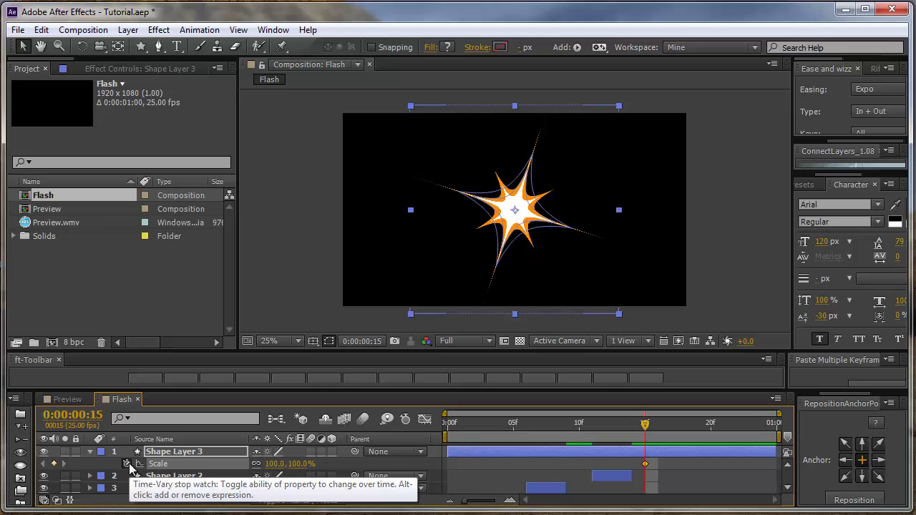
key("space")
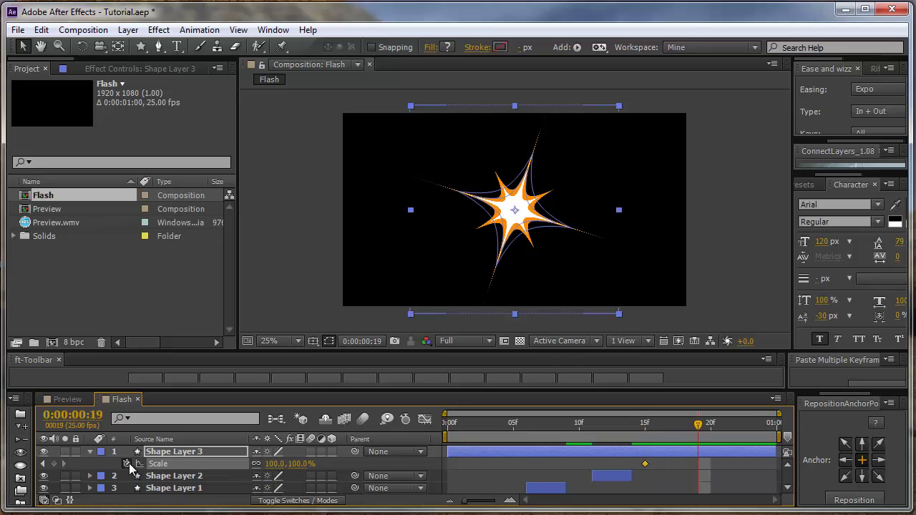
left_click(54, 464)
left_click(43, 464)
left_click(302, 464)
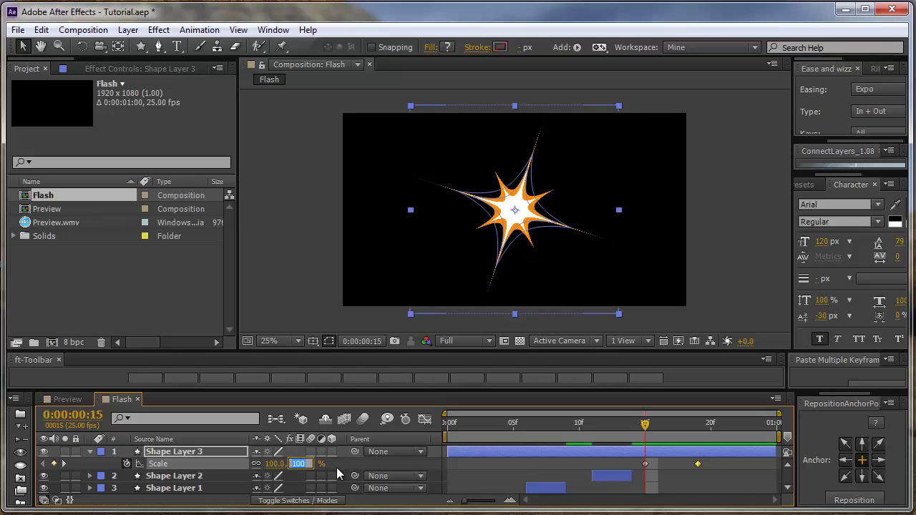
type("0")
key("Return")
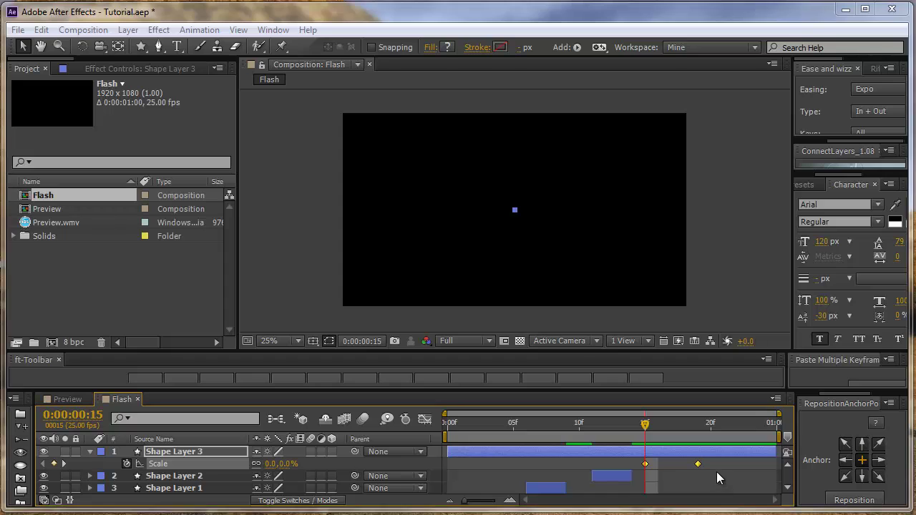
Apply Easy Ease to both scale keyframes of Shape Layer 3
right_click(644, 466)
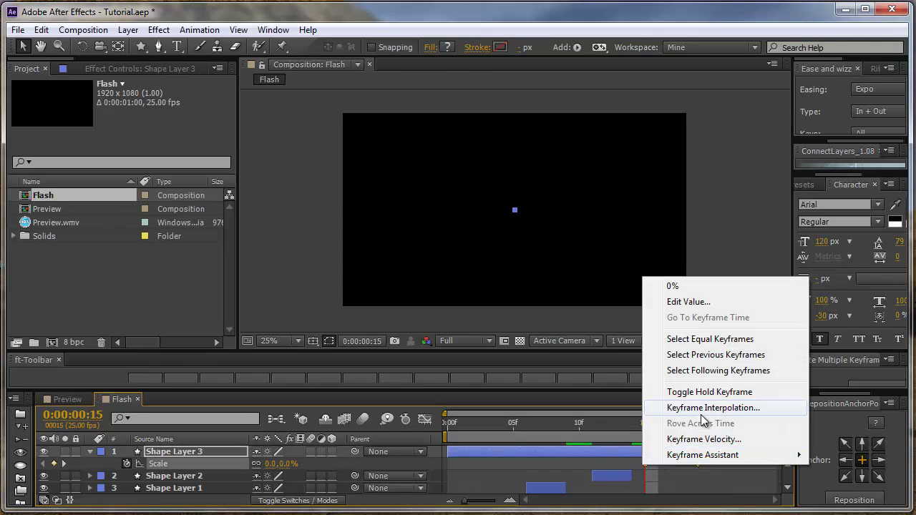
mouse_move(718, 457)
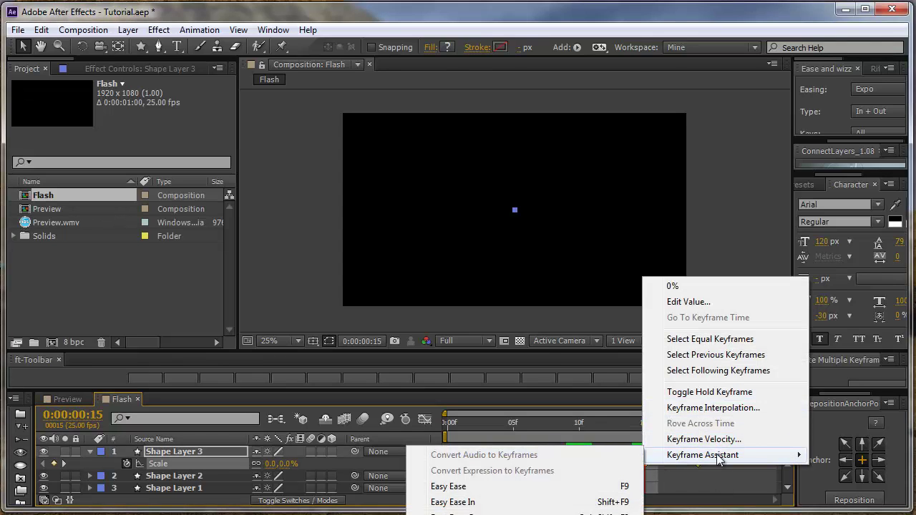
left_click(488, 492)
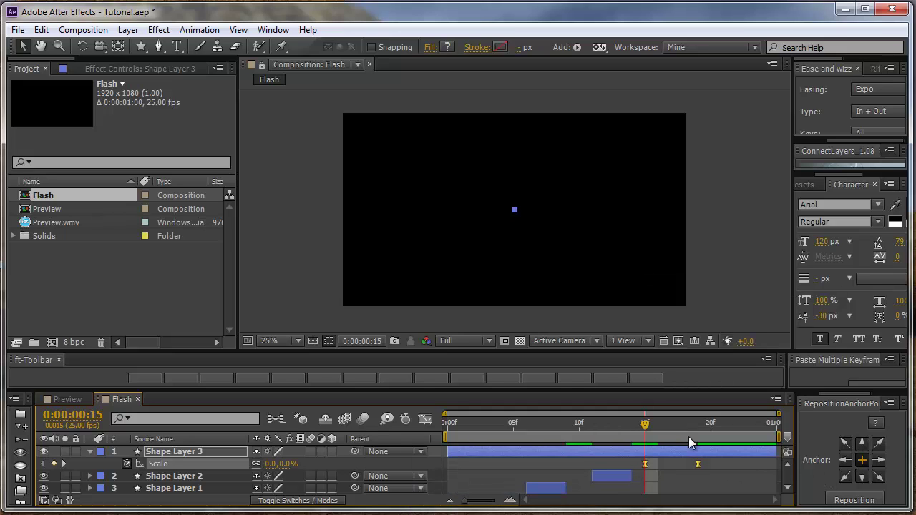
Lengthen the ease into the last scale keyframe in the speed graph so the burst grows fast and settles slowly
left_click(423, 424)
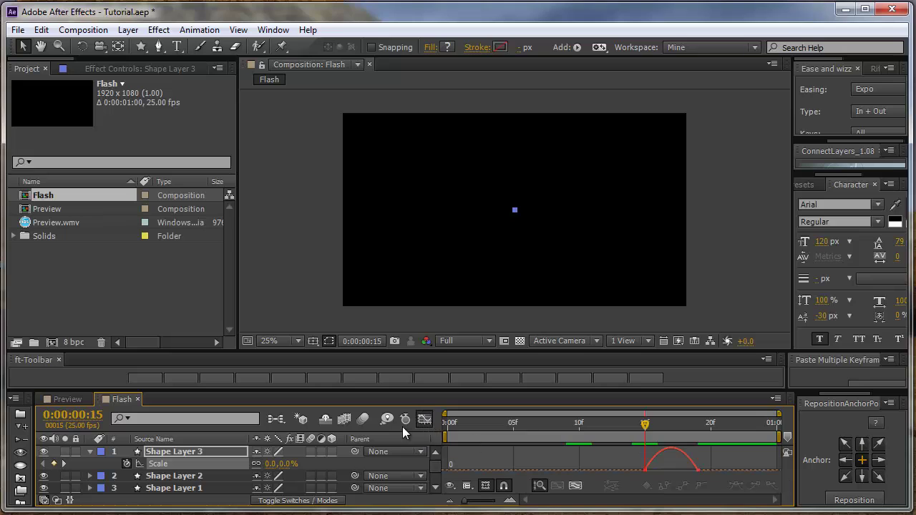
left_click_drag(484, 501, 495, 502)
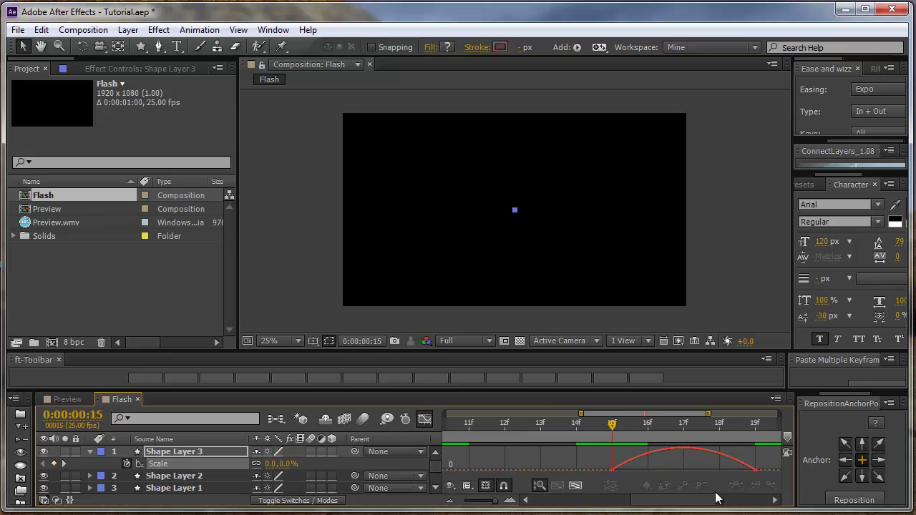
left_click_drag(690, 502, 702, 503)
left_click(712, 471)
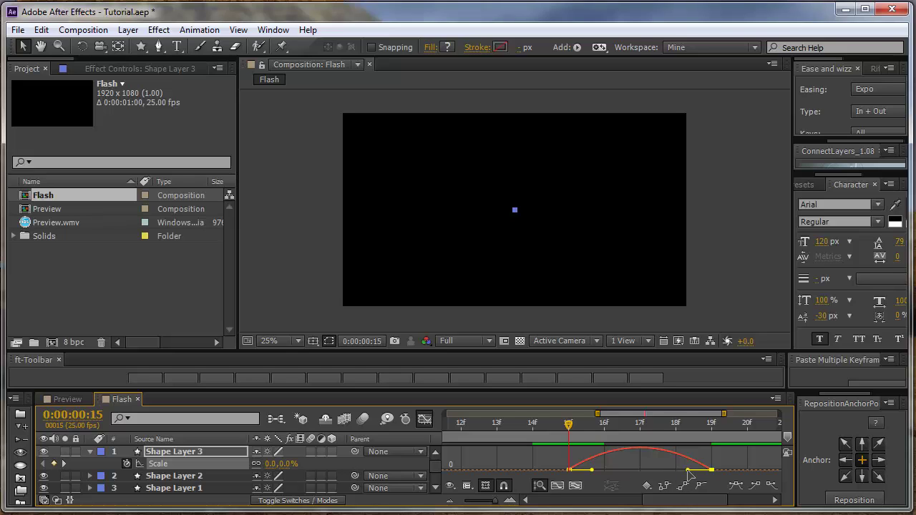
left_click_drag(688, 470, 502, 457)
left_click_drag(502, 458, 648, 457)
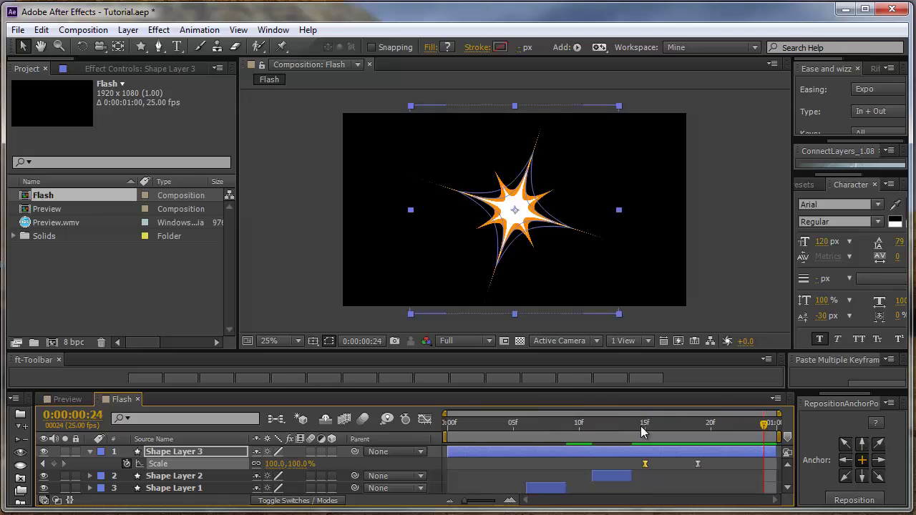
Trim Shape Layer 3 to four frames, bring its scale keyframes two frames apart, and start the clip at frame 17
left_click(642, 427)
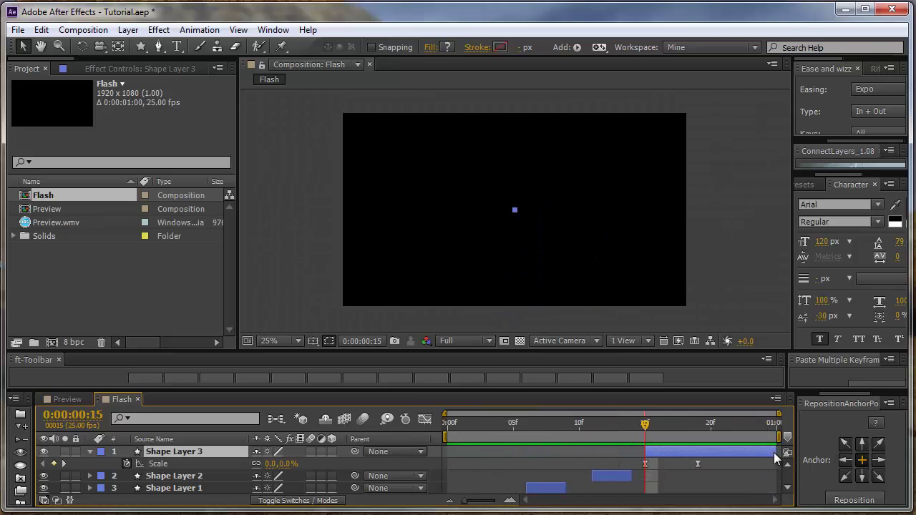
left_click_drag(772, 454, 656, 468)
left_click(685, 470)
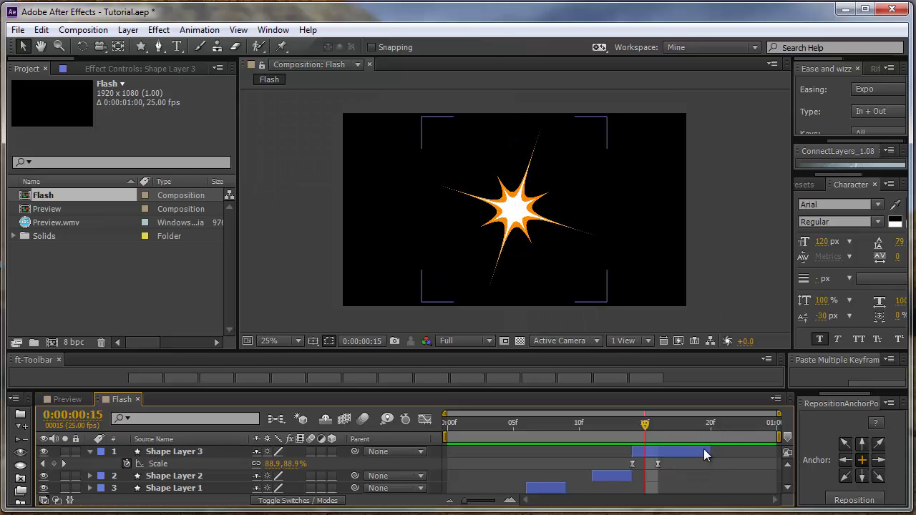
mouse_move(709, 453)
left_mouse_down()
mouse_move(679, 451)
mouse_move(699, 455)
left_mouse_up()
left_click(718, 461)
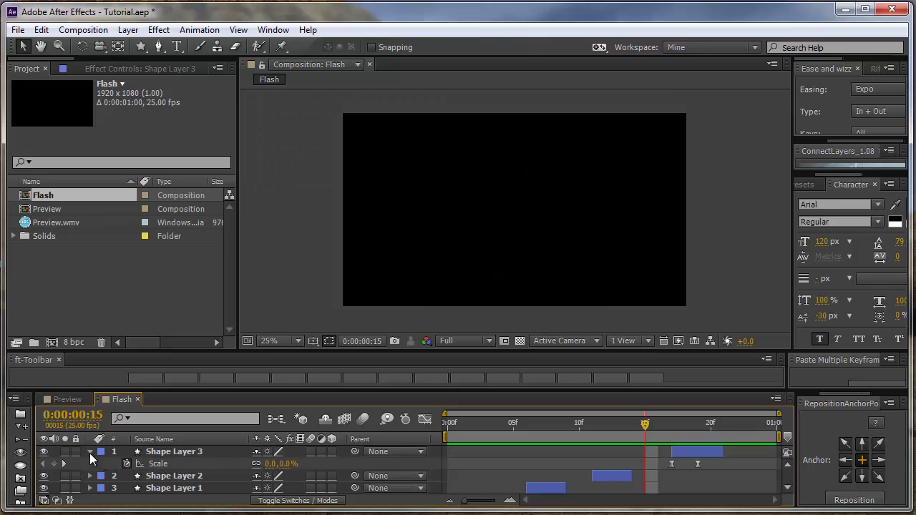
Move the orange-and-white burst of Shape Layer 3 to the upper-right area of the composition frame
left_click(90, 451)
left_click_drag(651, 433, 711, 445)
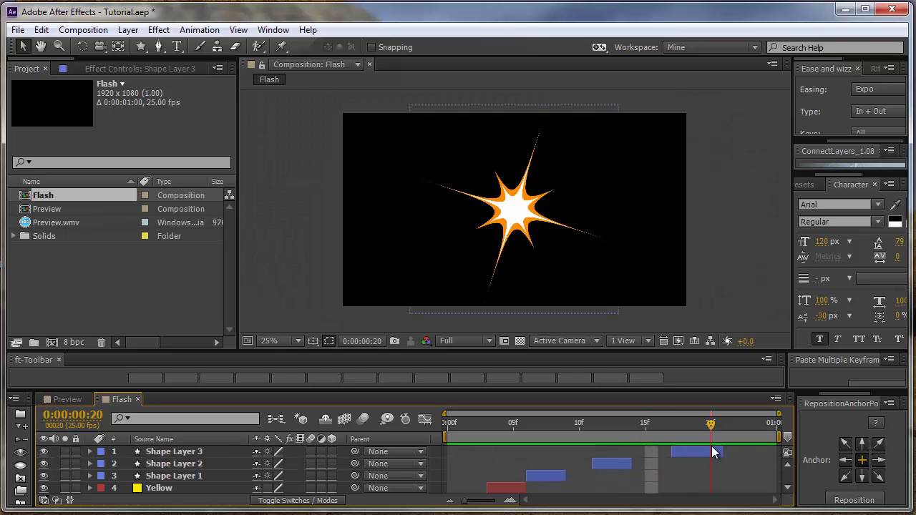
left_click_drag(511, 220, 412, 194)
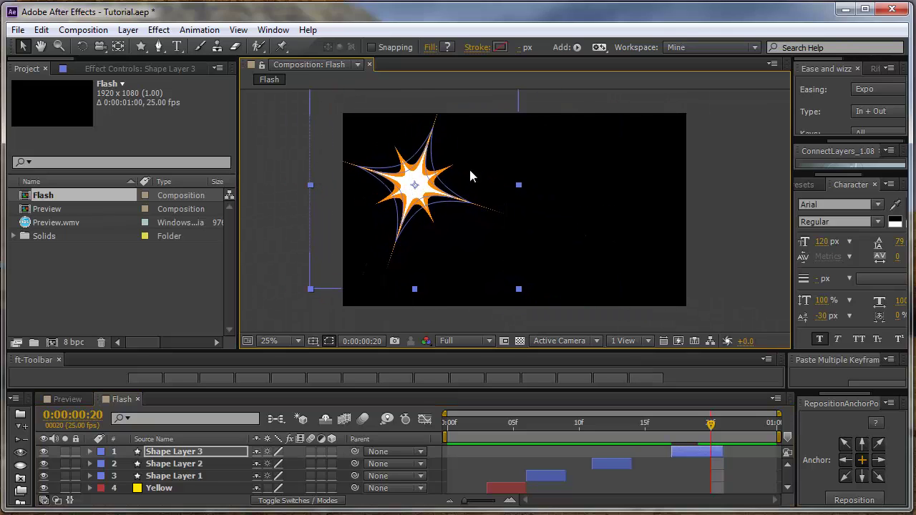
left_click_drag(470, 175, 633, 181)
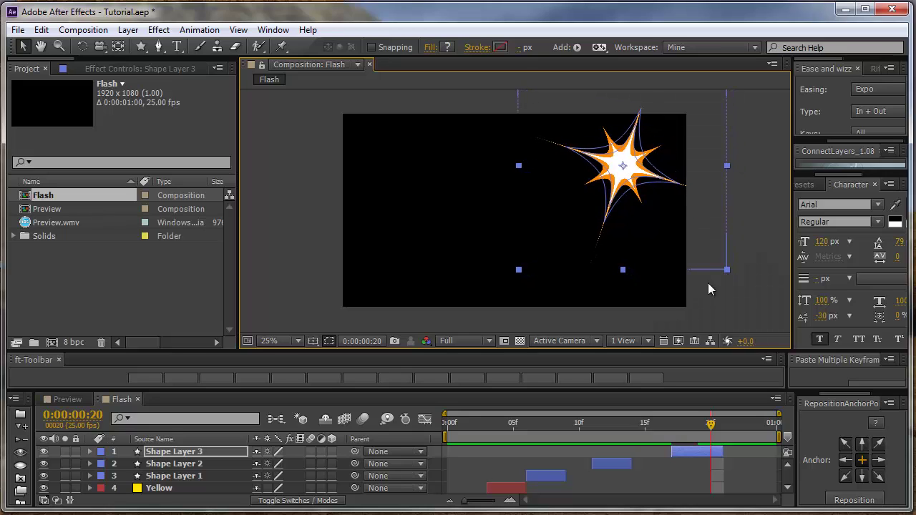
left_click(709, 287)
Duplicate Shape Layer 3, place the copy in the frame's lower-left area, and start its clip at frame 21
left_click(690, 433)
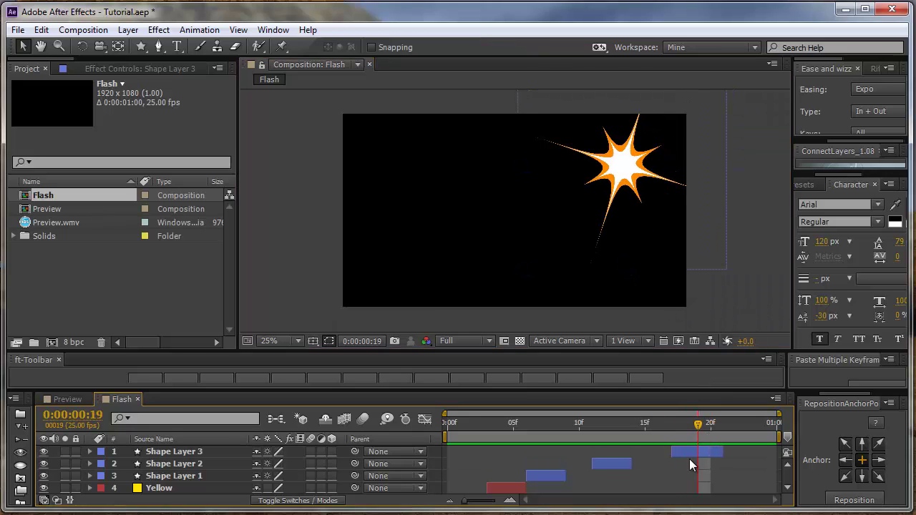
left_click(689, 453)
key("ctrl+d")
left_click_drag(636, 170, 408, 254)
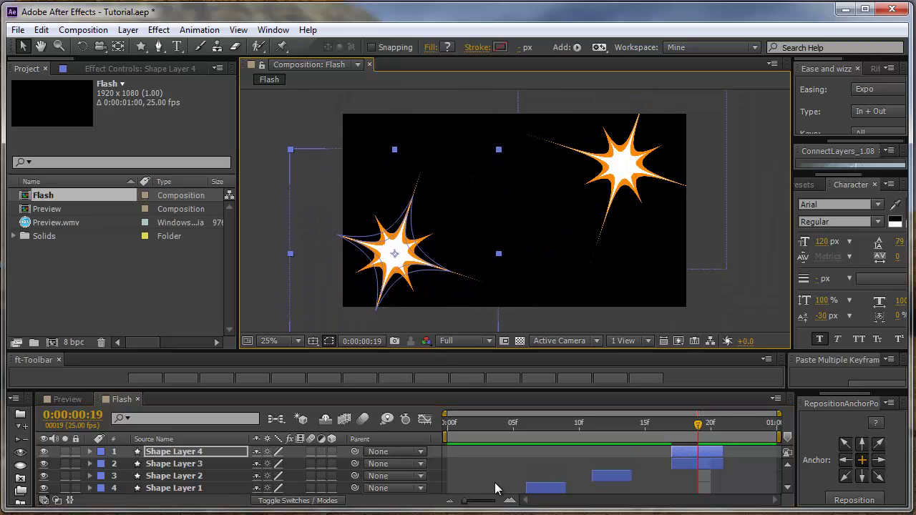
left_click_drag(698, 451, 721, 454)
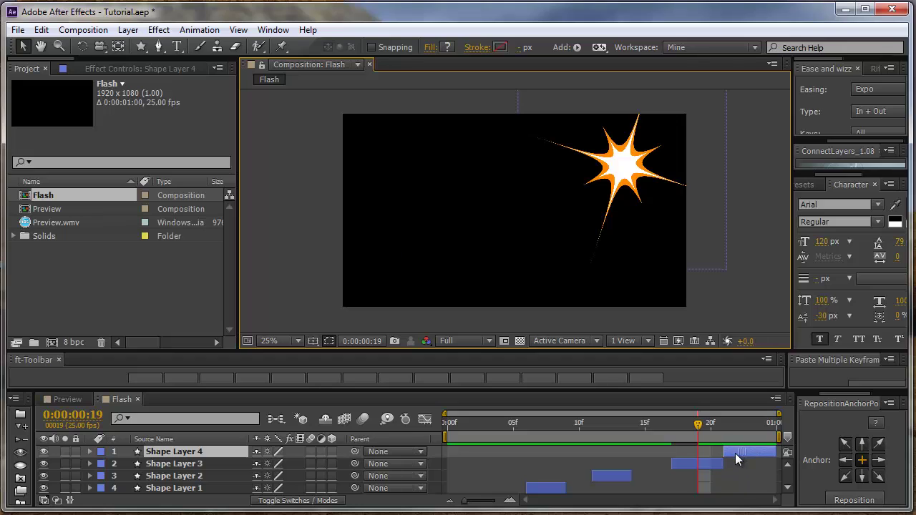
Shift Shape Layer 3 to start at frame 15, with Shape Layer 4 starting at frame 21
left_click(684, 465)
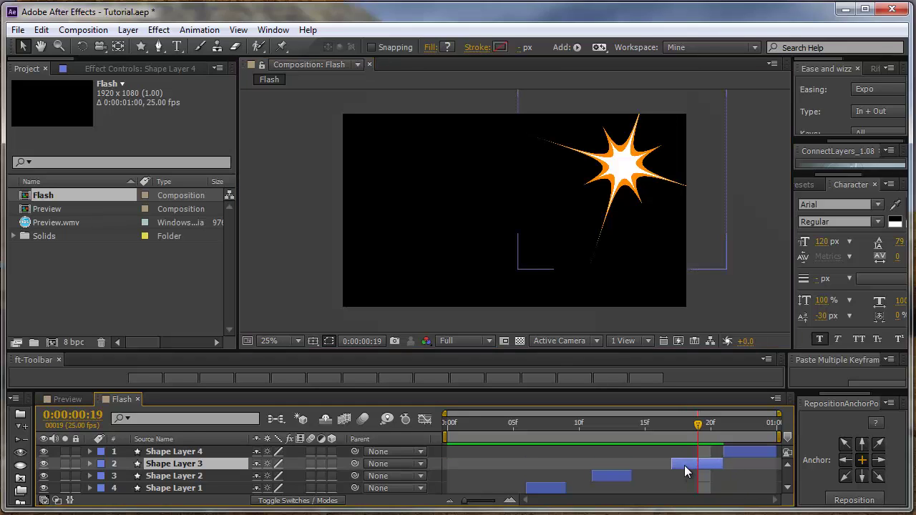
left_click(757, 451, "shift")
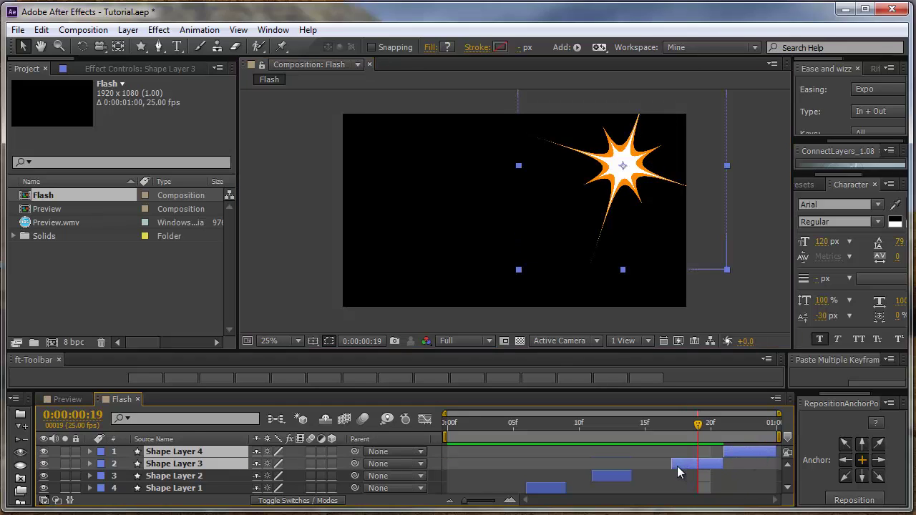
left_click_drag(677, 466, 659, 466)
left_click(715, 444)
left_click(734, 455)
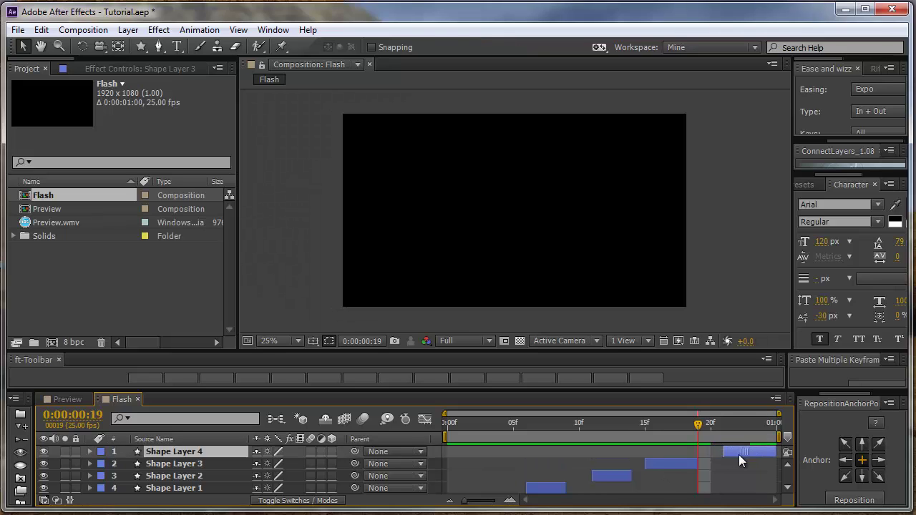
Change the fill color of the orange polystar in Shape Layer 4 to red, FF0000
left_click(749, 426)
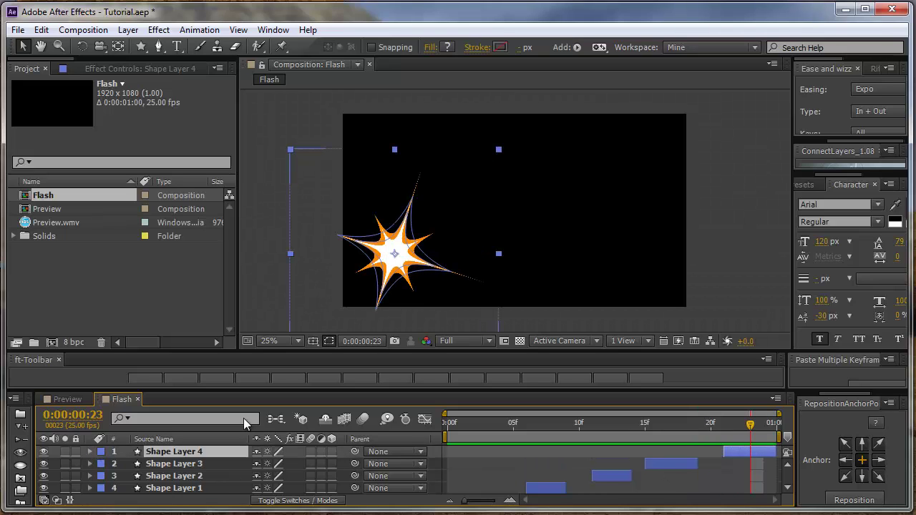
key("ctrl+shift+a")
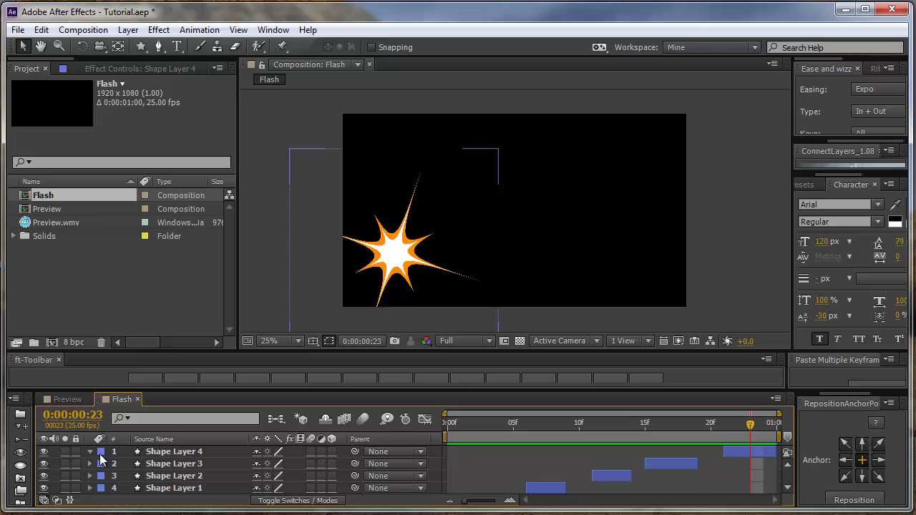
left_click(90, 451)
left_click(103, 464)
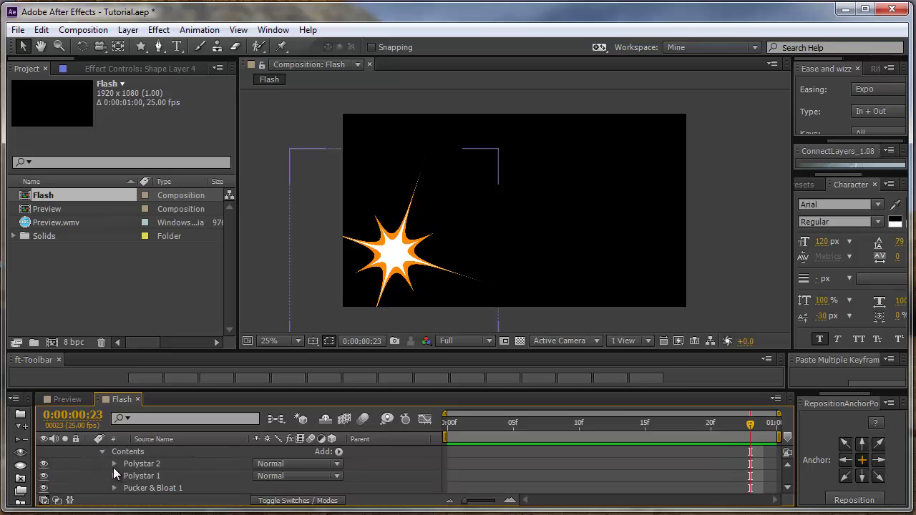
left_click(113, 475)
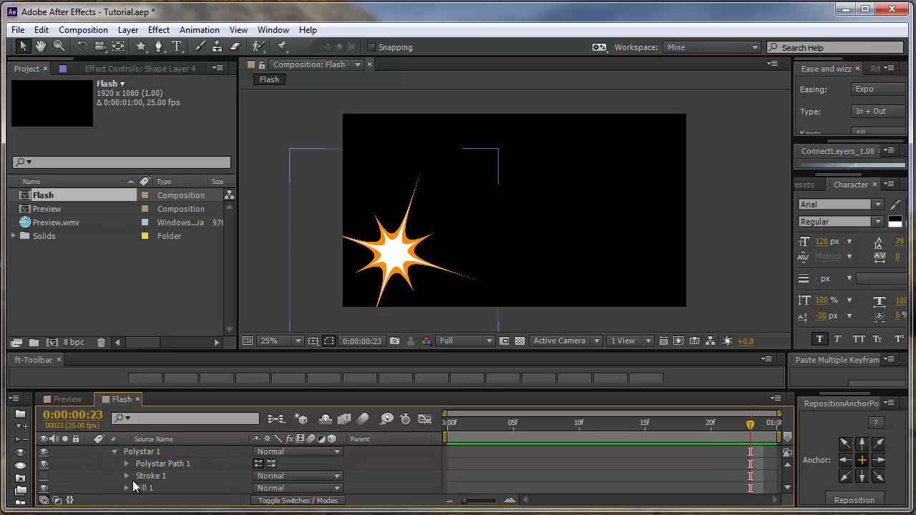
left_click(126, 487)
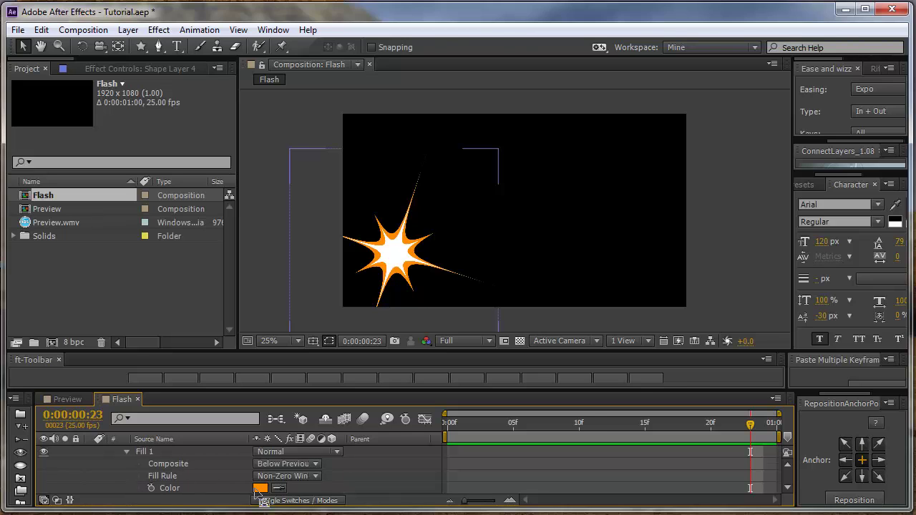
left_click(259, 488)
left_click_drag(427, 417, 424, 471)
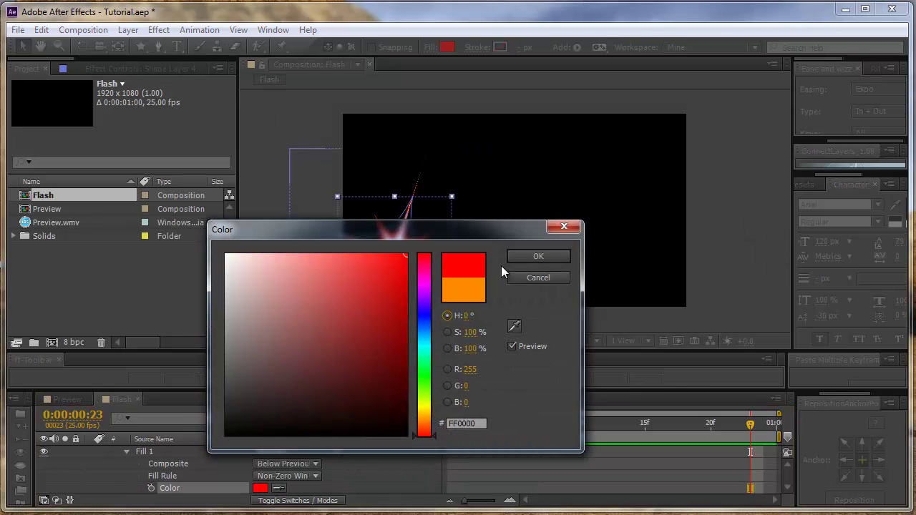
left_click(519, 256)
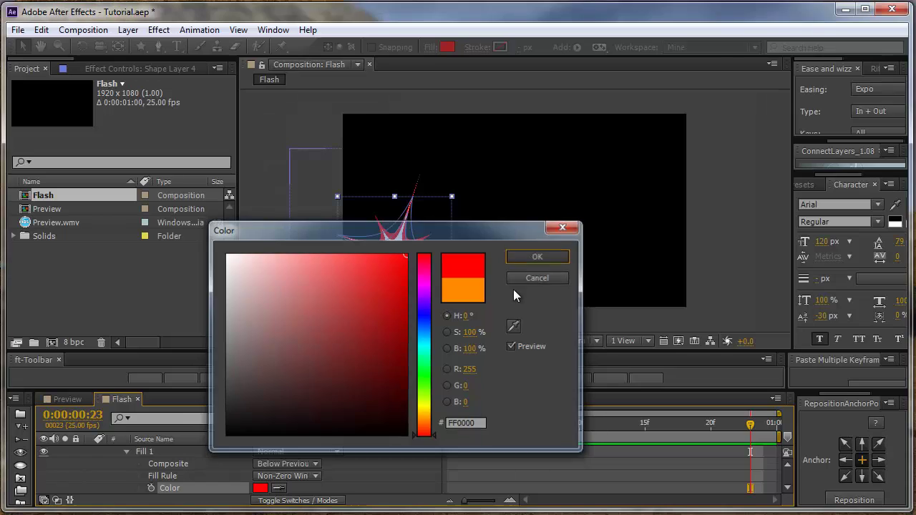
left_click(396, 485)
Preview the Flash composition from its first frame
left_click_drag(732, 428, 378, 480)
key("u")
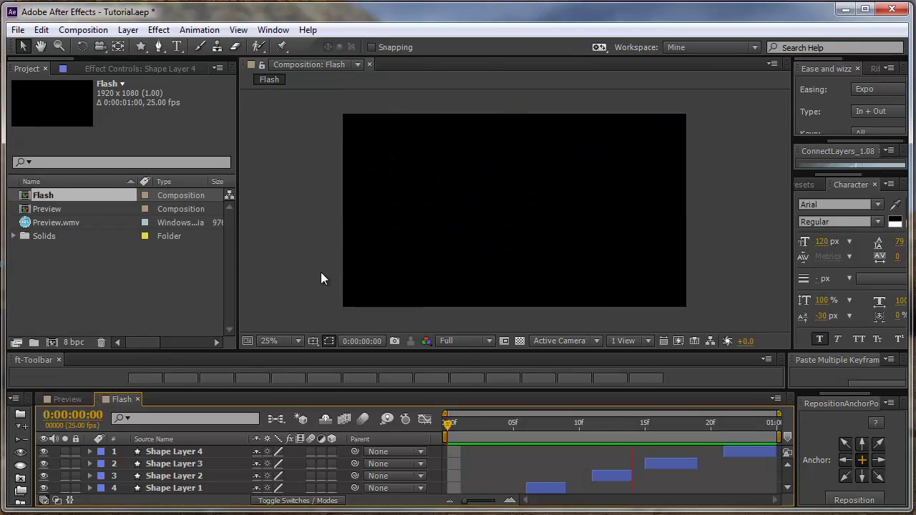
left_click(28, 300)
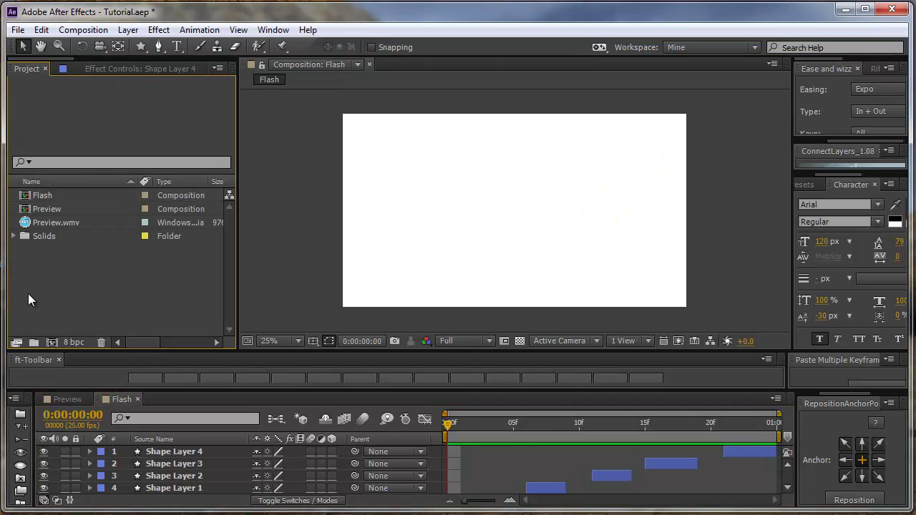
Save the project and create a 1920 x 1080, 25 fps, one-second composition named Flash 2
key("ctrl+s")
key("ctrl+n")
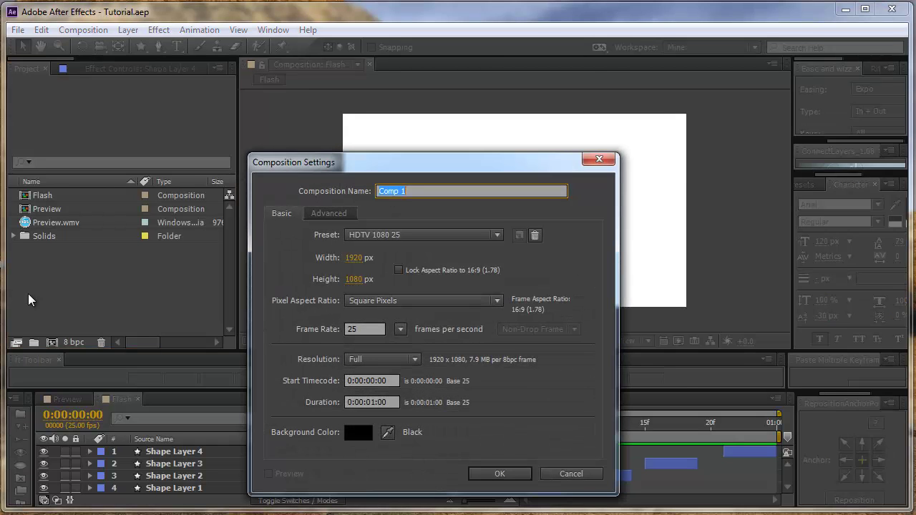
type("Flash 2")
key("Return")
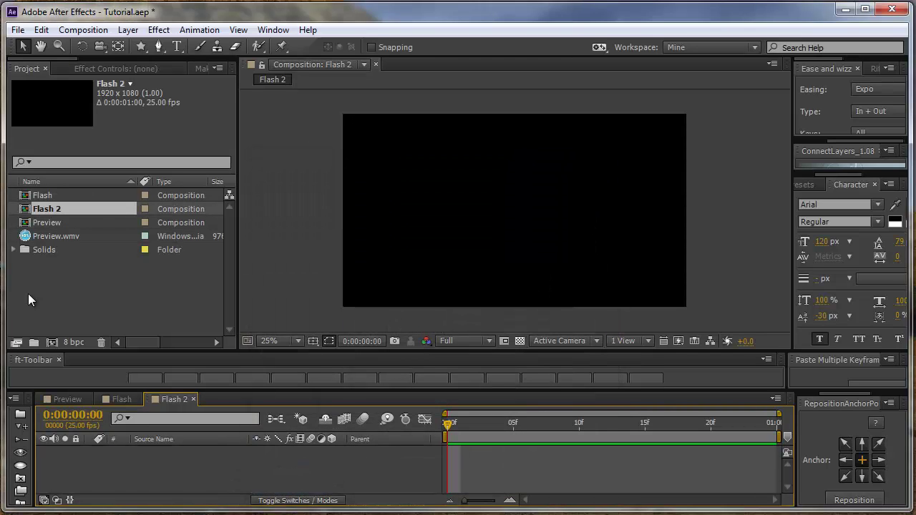
Create a full-frame star shape layer and set its polystar path to 3 points
double_click(141, 48)
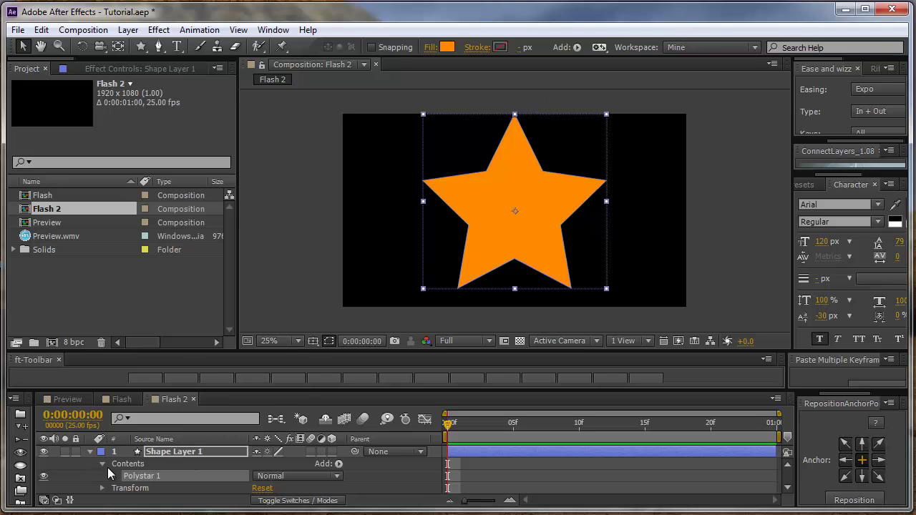
left_click(114, 475)
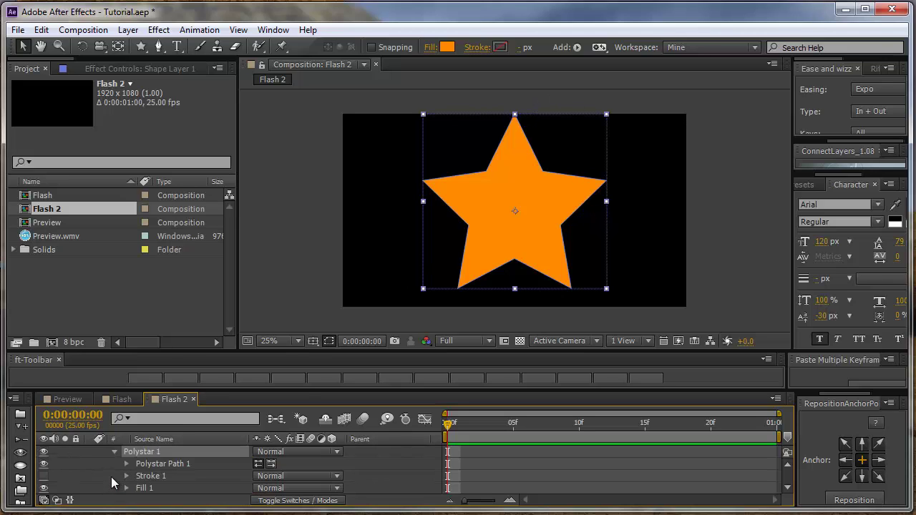
left_click(125, 464)
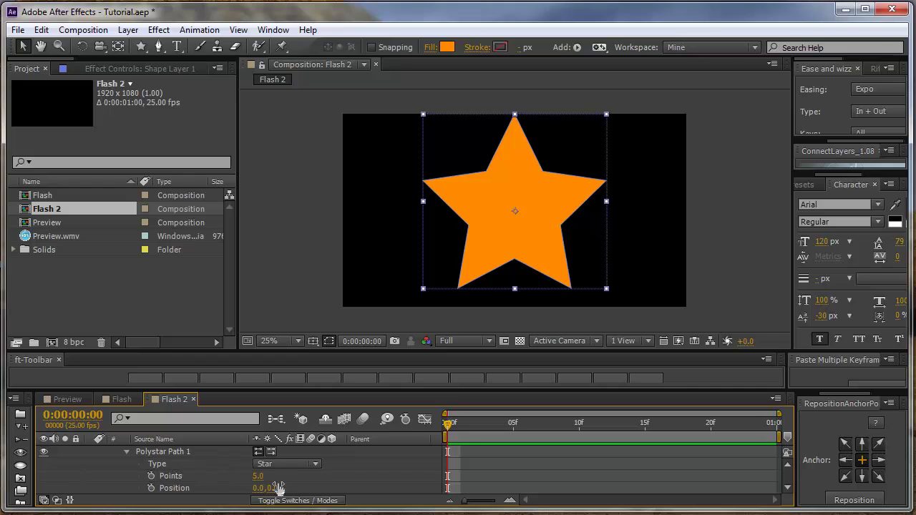
left_click(259, 475)
type("3")
key("Return")
Add Pucker & Bloat to the shape layer's contents with an amount of -76
scroll(174, 478, "up", 3)
left_click(172, 464)
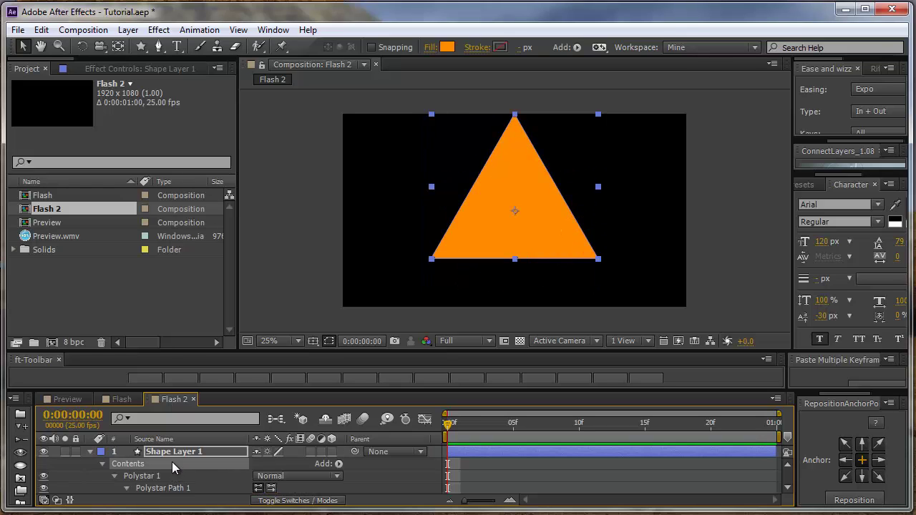
left_click(333, 464)
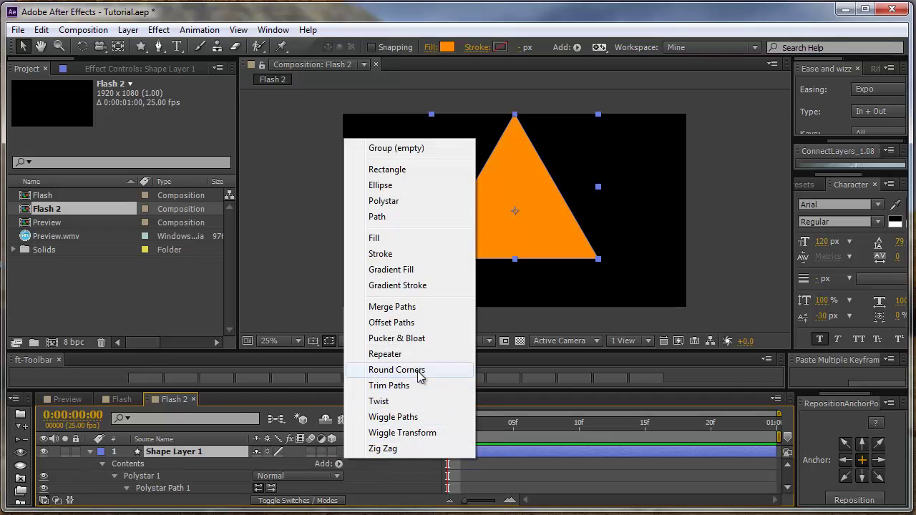
left_click(401, 339)
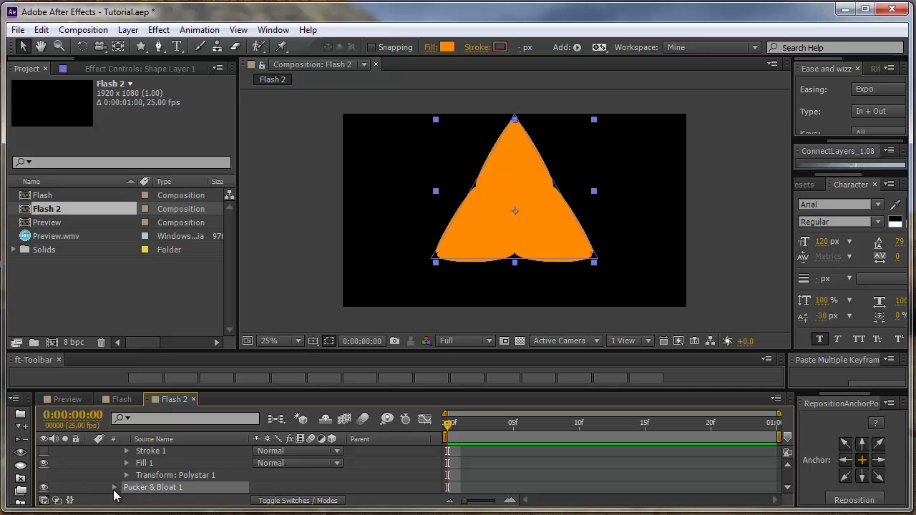
left_click(115, 487)
left_click_drag(261, 487, 202, 490)
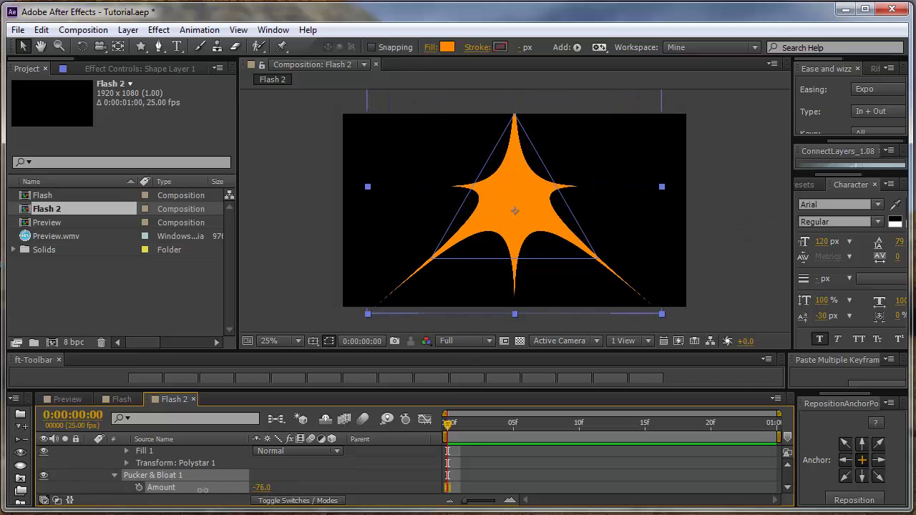
Reduce the polystar path's outer radius to 258 and return its position to 0, 0
left_click_drag(278, 475, 380, 470)
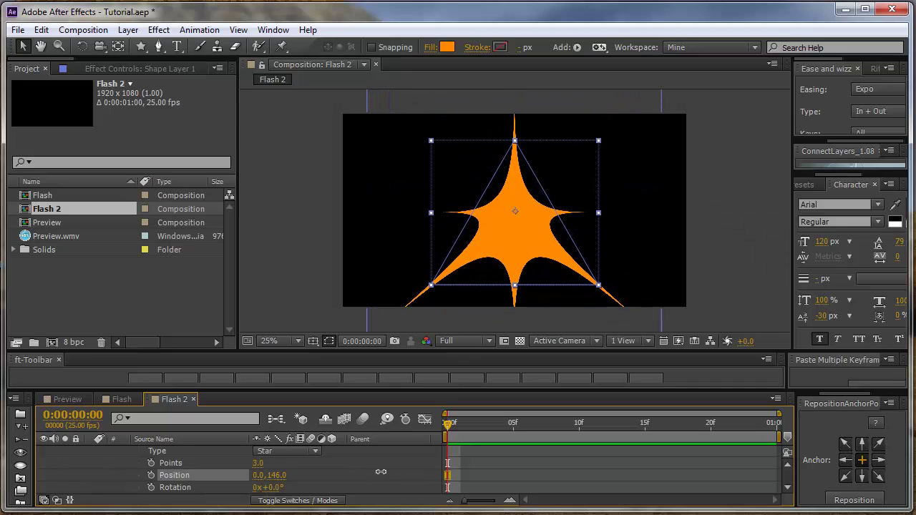
scroll(266, 478, "down", 2)
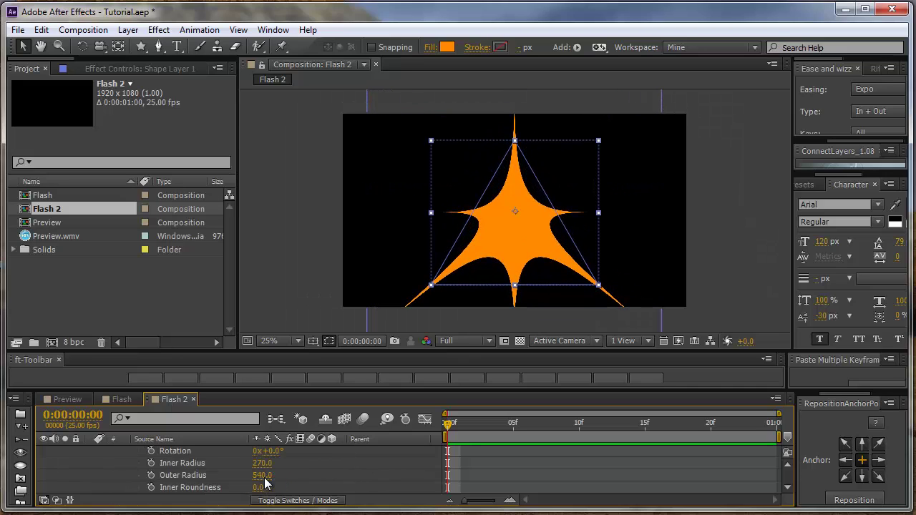
scroll(270, 481, "up", 3)
scroll(270, 482, "down", 2)
left_click_drag(263, 475, 90, 491)
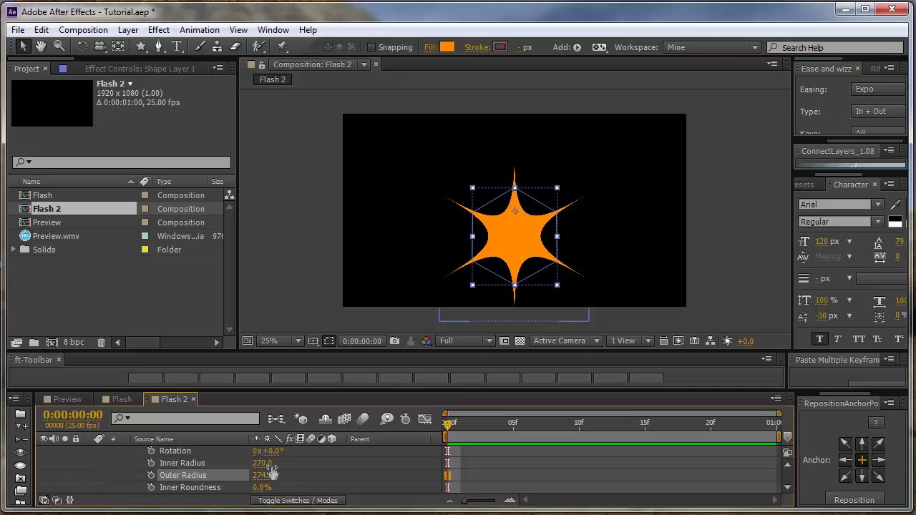
left_click_drag(268, 475, 199, 482)
scroll(266, 473, "up", 2)
key("ctrl+z")
Move the orange star into the left half of the composition frame and deselect it
left_click(523, 229)
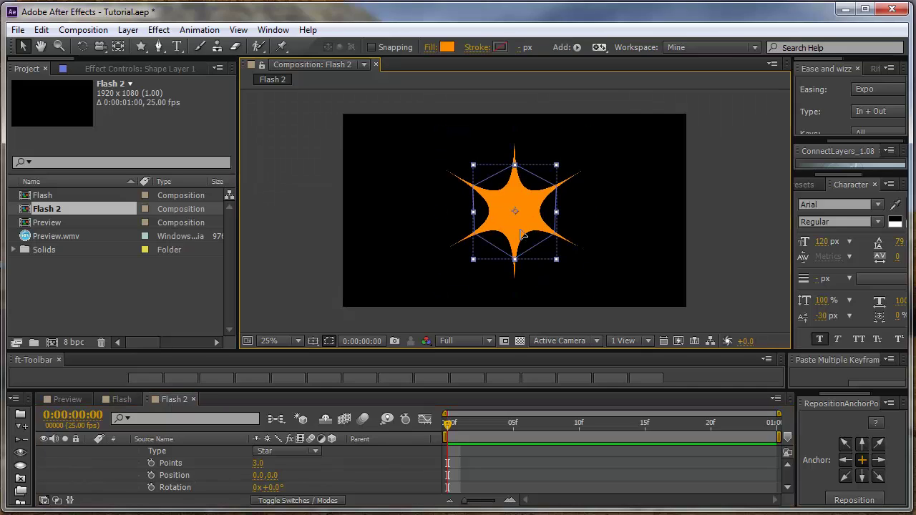
left_click_drag(522, 229, 437, 222)
left_click(387, 464)
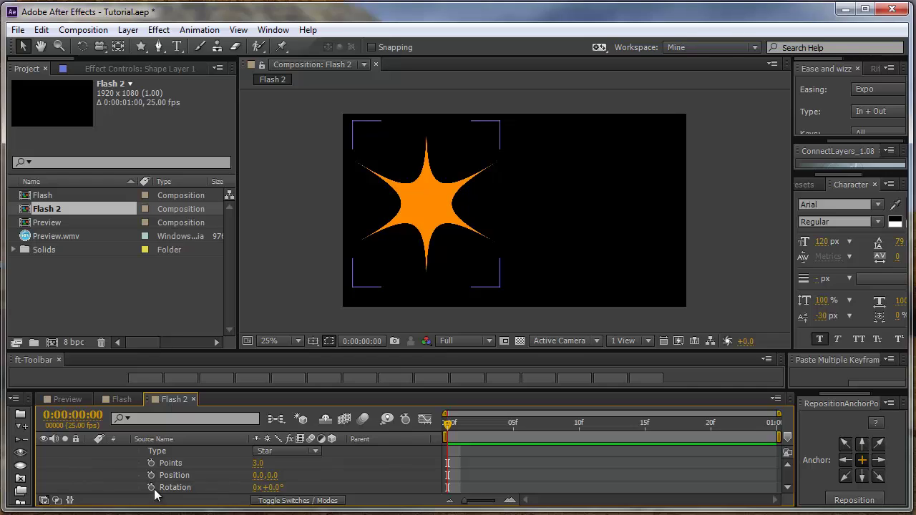
Add keyframes for the polystar's inner and outer radius at frame 0 and frame 10
scroll(223, 475, "down", 2)
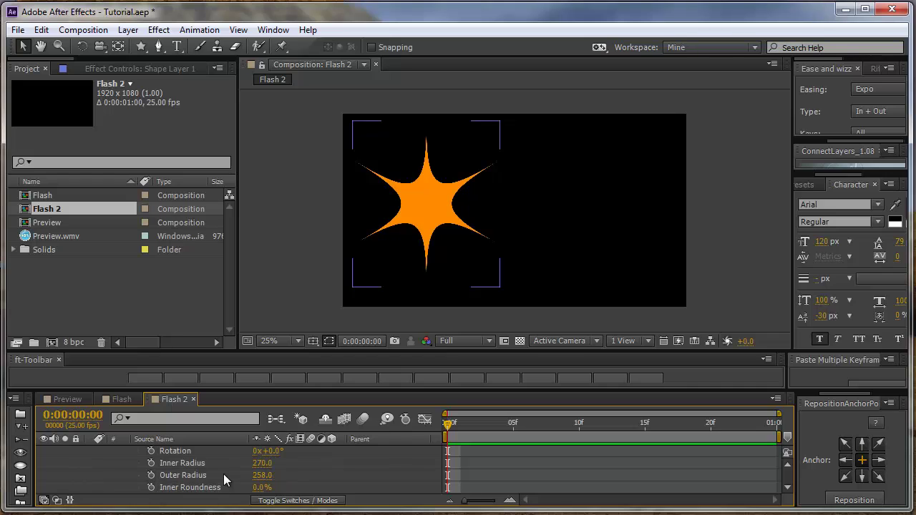
left_click(151, 463)
left_click(151, 475)
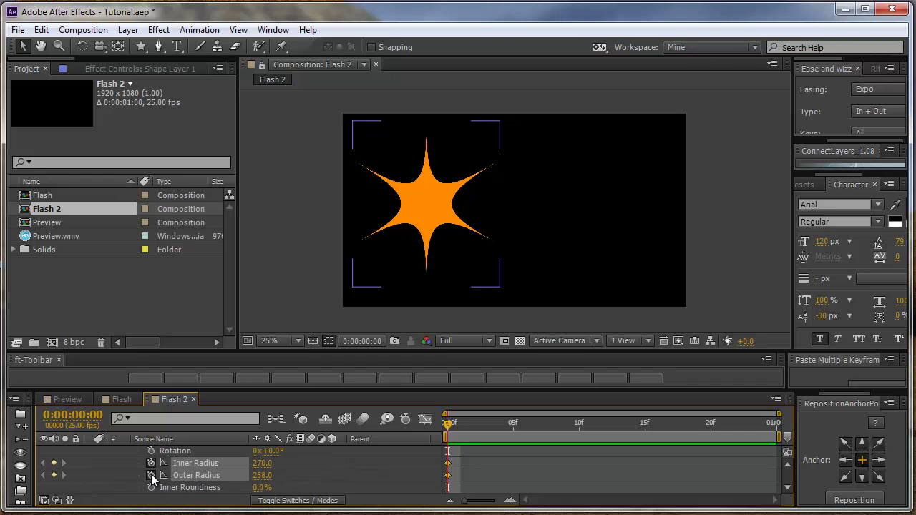
left_click_drag(463, 425, 578, 425)
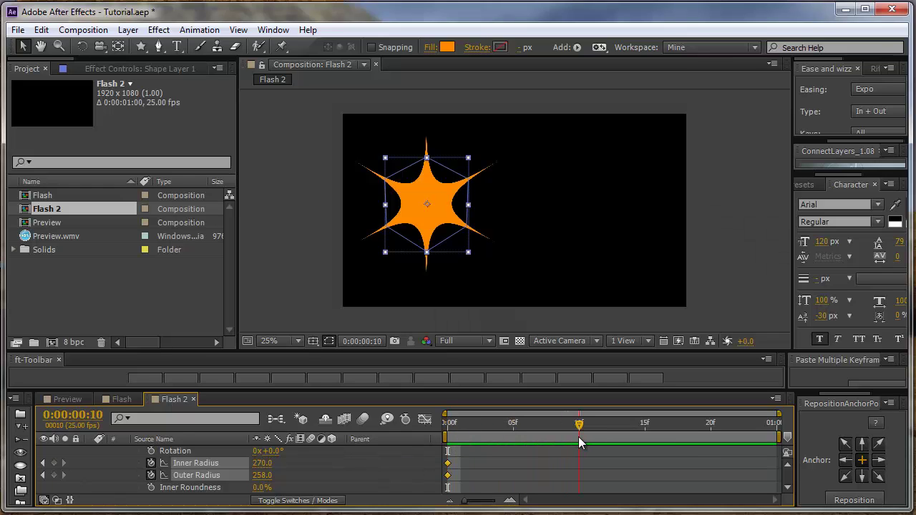
left_click(326, 474)
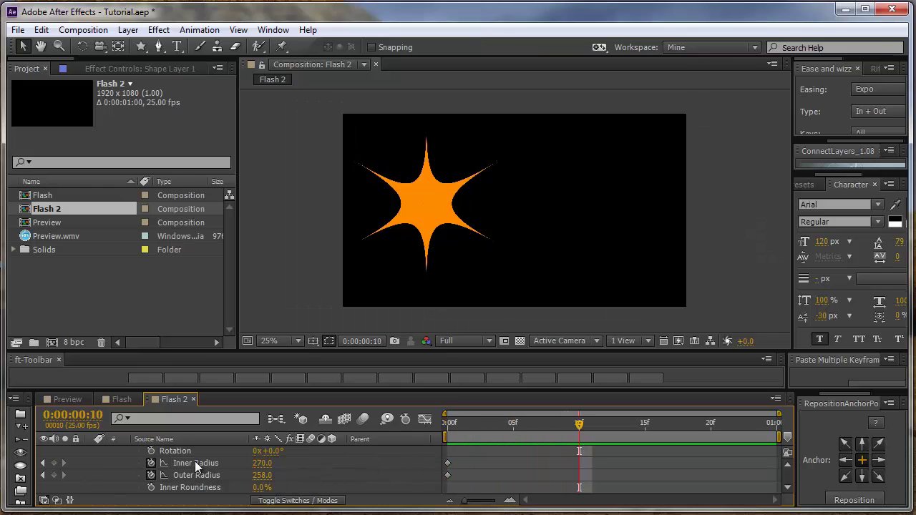
left_click(53, 463)
left_click(54, 475)
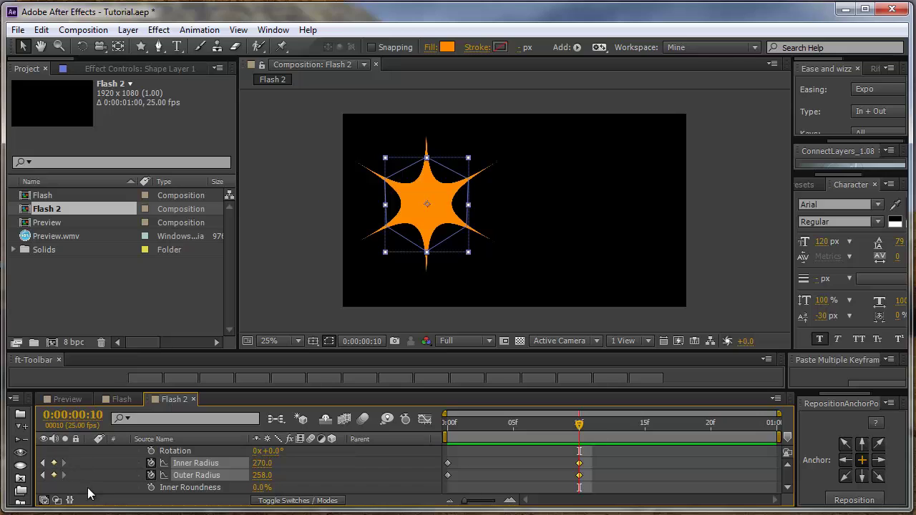
Set both radii to 0 at frame 0, and at frame 10 set the inner radius to 959 and outer radius to 1055
left_click(450, 477)
left_click_drag(455, 424, 430, 444)
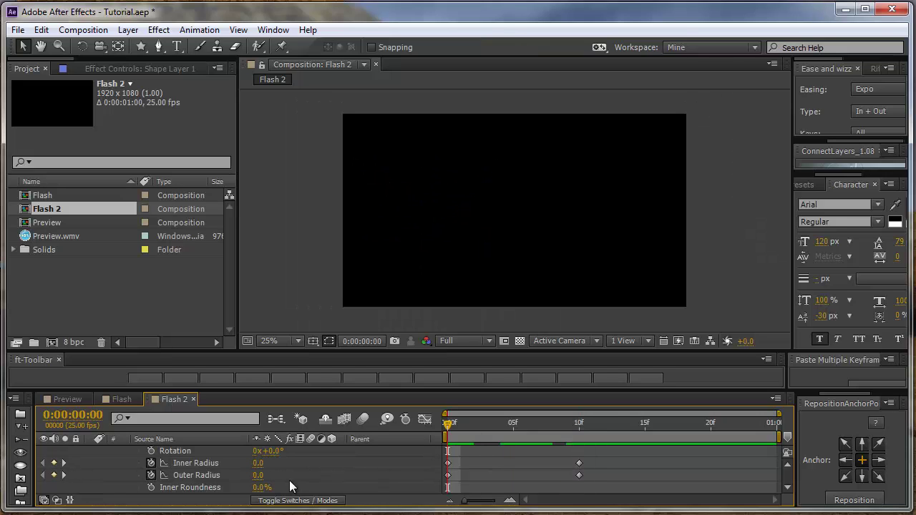
left_click_drag(534, 422, 578, 423)
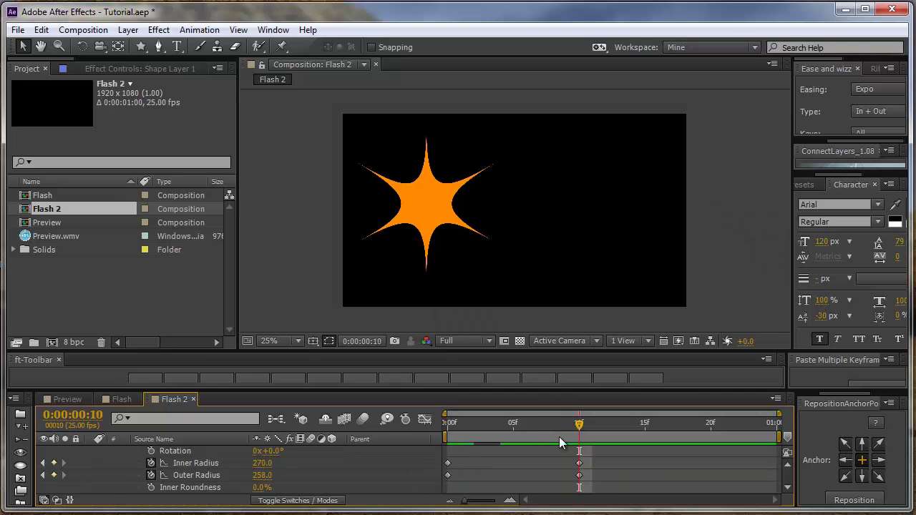
left_click_drag(263, 463, 756, 466)
left_click_drag(259, 484, 829, 483)
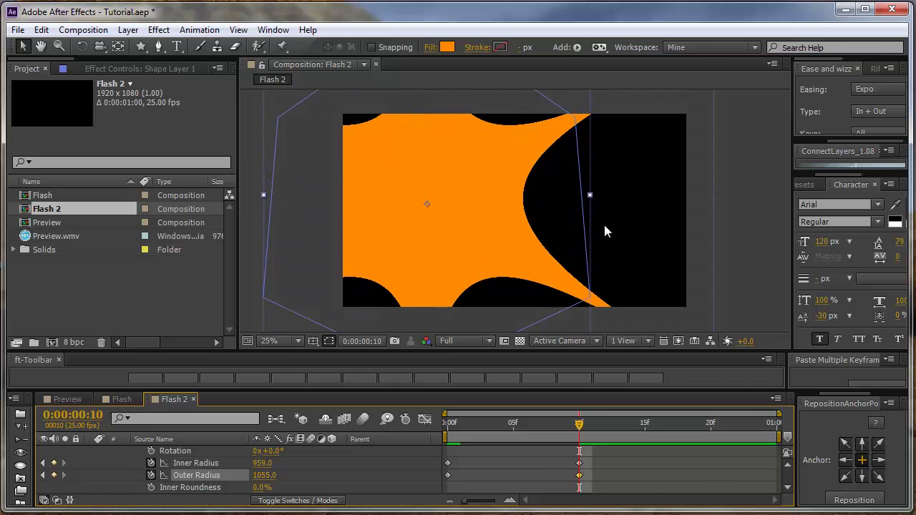
At frame 15, enlarge the star to fill the frame with an inner radius of 3287 and outer radius of 2380
left_click_drag(581, 426, 613, 435)
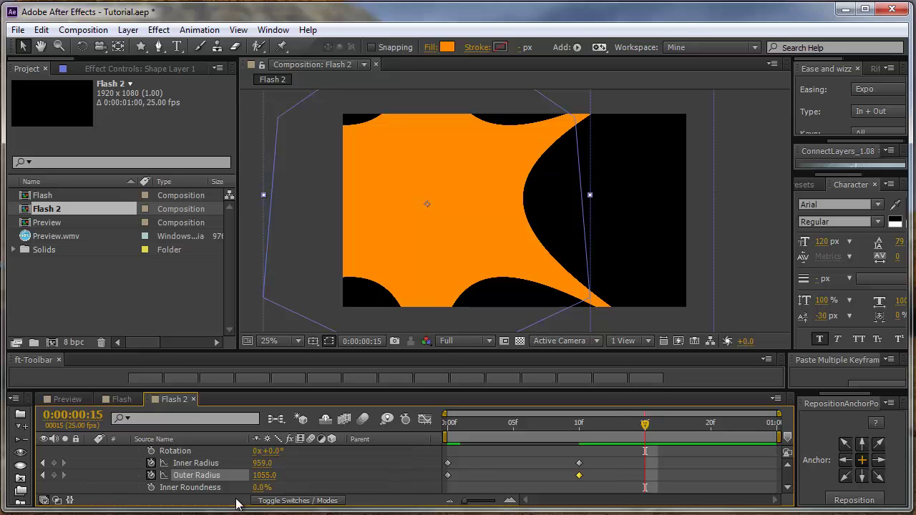
left_click_drag(264, 475, 856, 503)
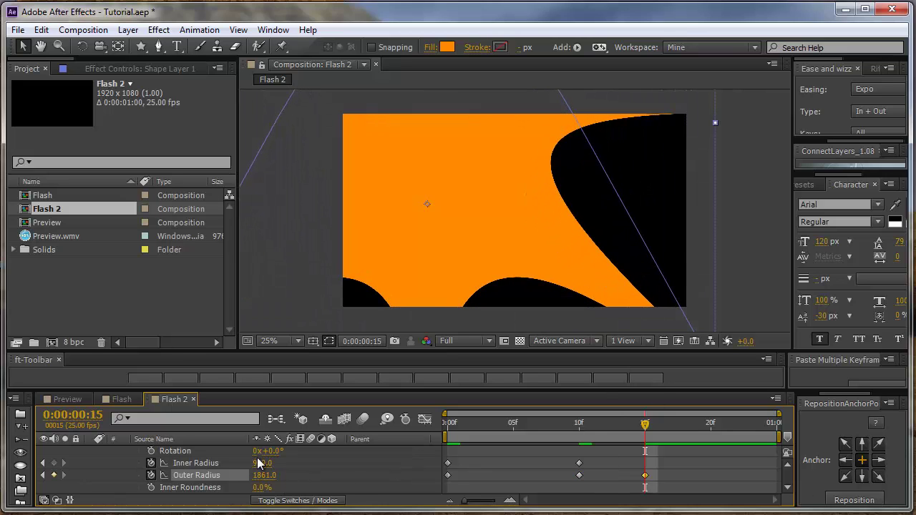
left_click_drag(261, 463, 736, 488)
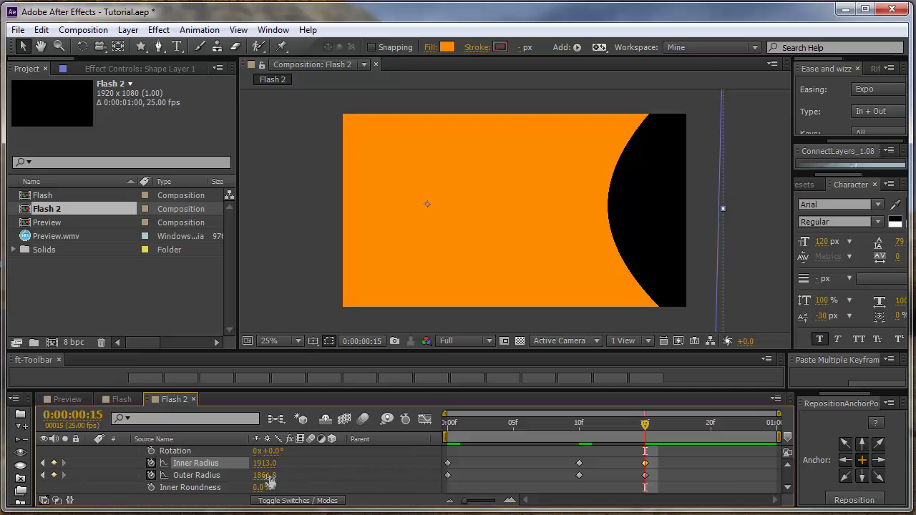
left_click_drag(263, 463, 419, 463)
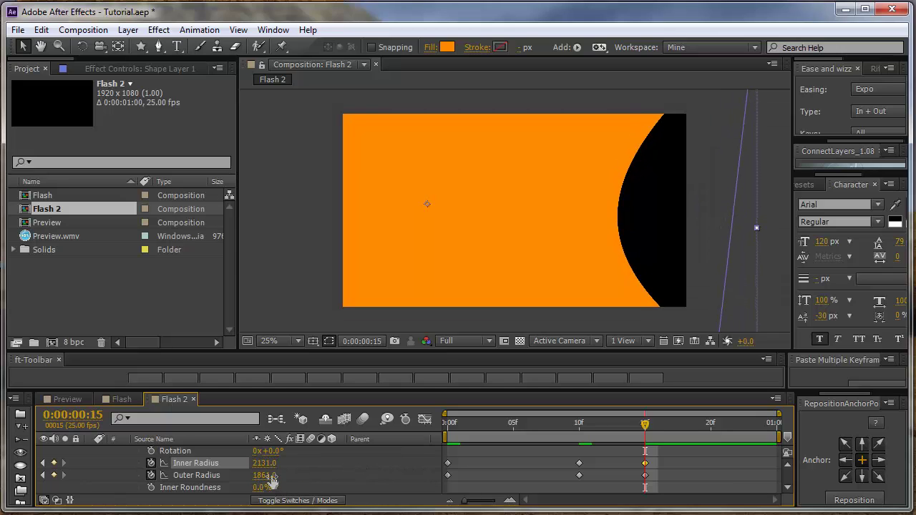
left_click_drag(261, 475, 385, 468)
left_click_drag(257, 465, 915, 502)
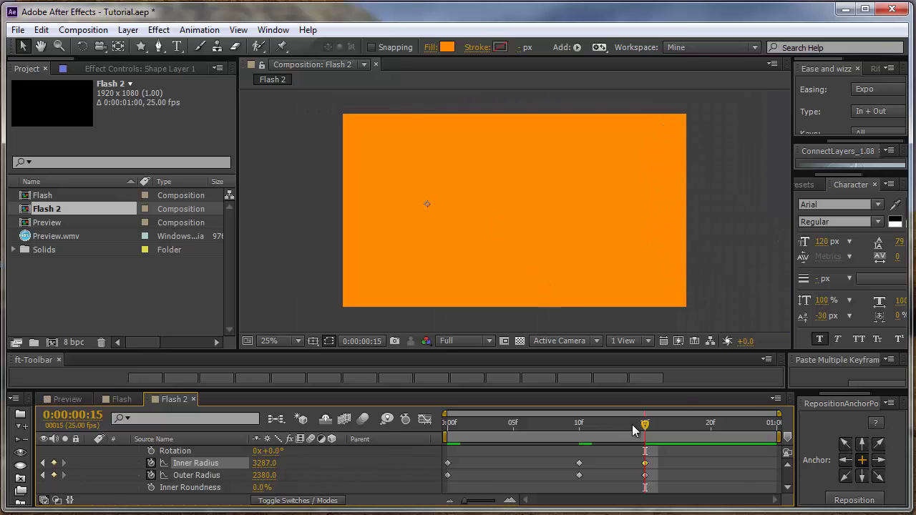
Preview the star's growth from the first frame and return to frame 0
key("Home")
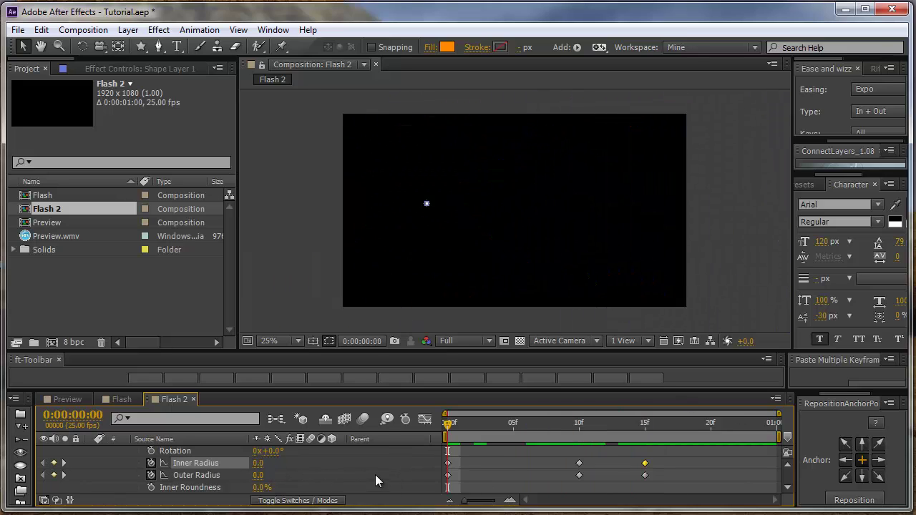
left_click(374, 474)
key("space")
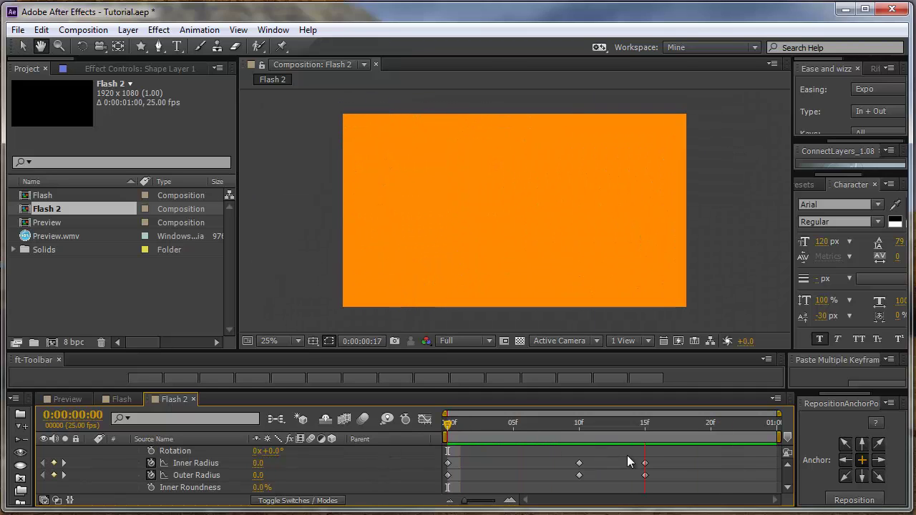
left_click_drag(486, 427, 390, 432)
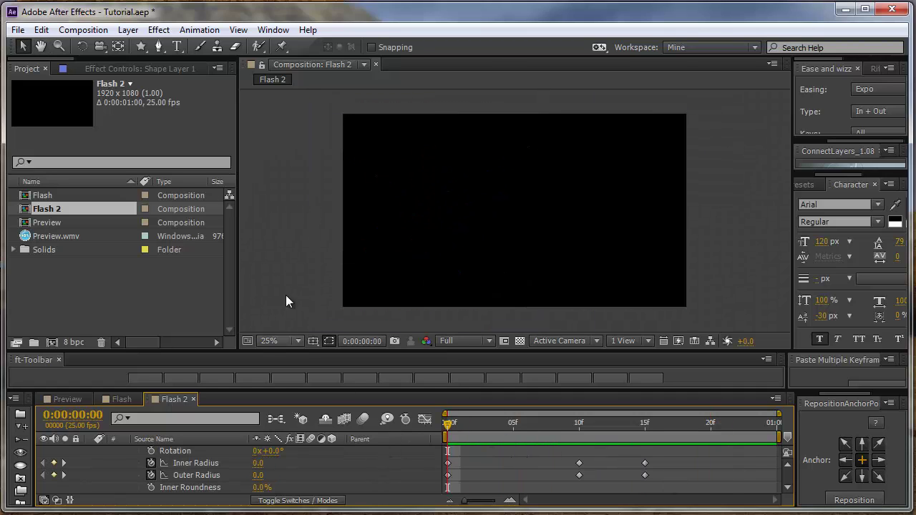
Apply Easy Ease to all inner and outer radius keyframes of the polystar
left_click_drag(664, 483, 402, 449)
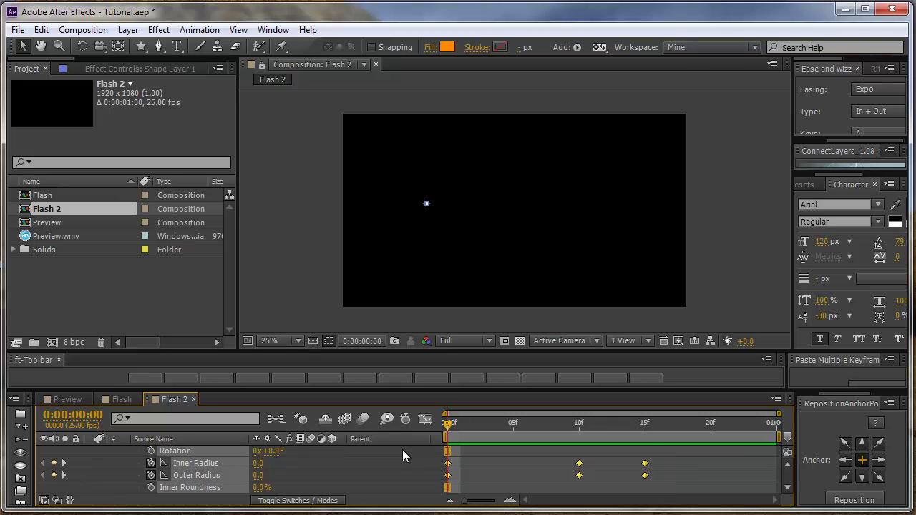
right_click(579, 475)
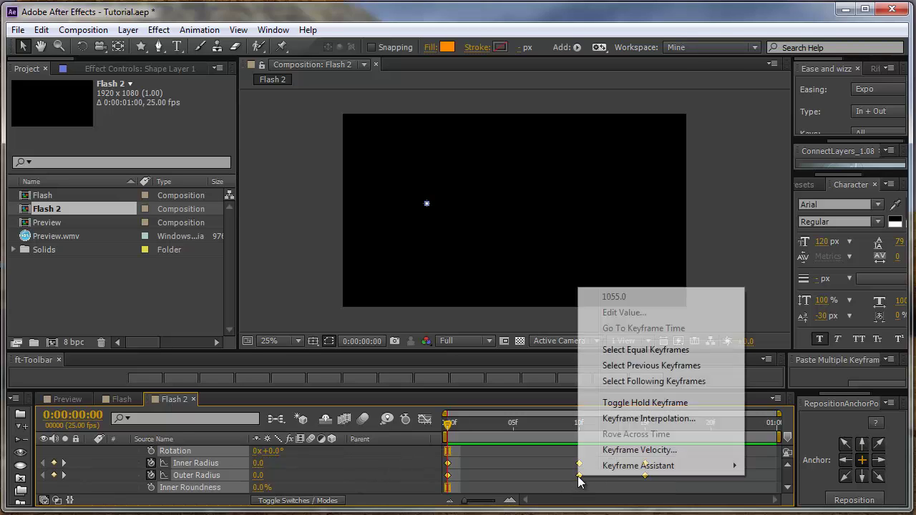
mouse_move(617, 466)
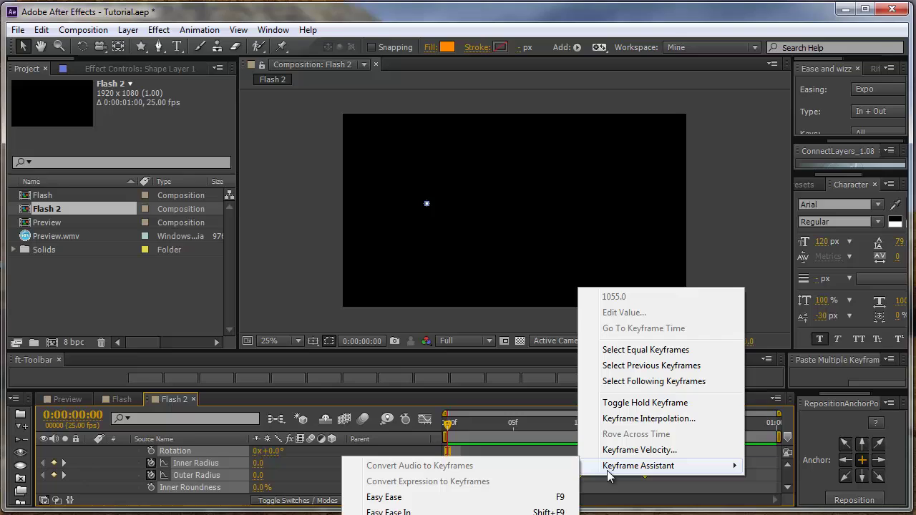
left_click(427, 495)
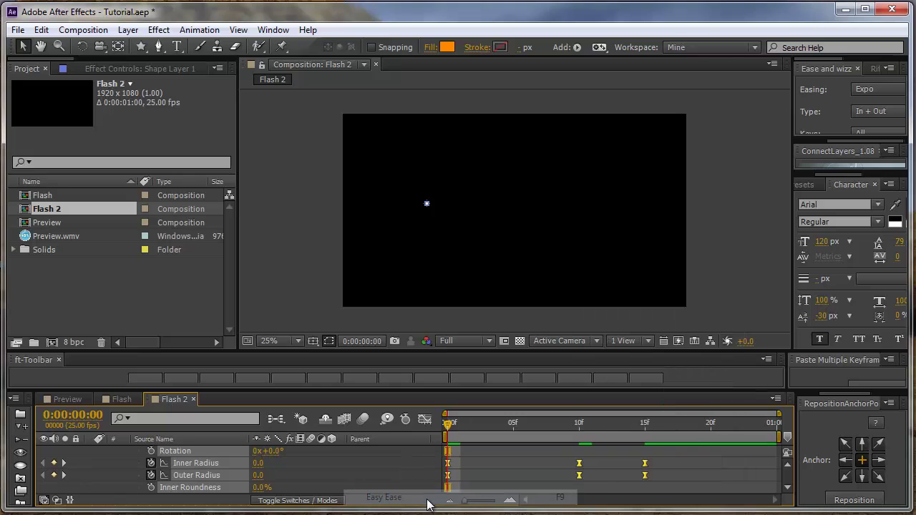
Reshape the radius speed curves in the Graph Editor so they peak just after frames 0 and 10 and slow towards frames 10 and 15
left_click(425, 419)
left_click(485, 501)
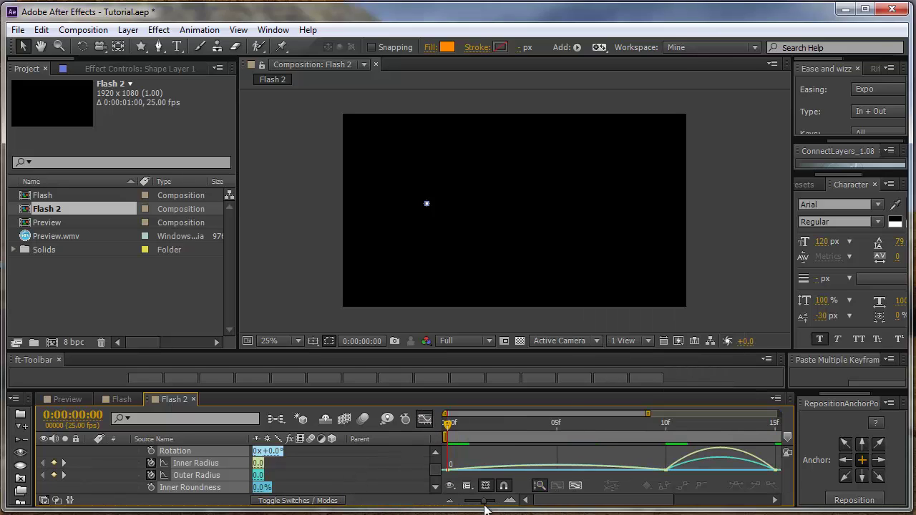
left_click_drag(457, 462, 434, 454)
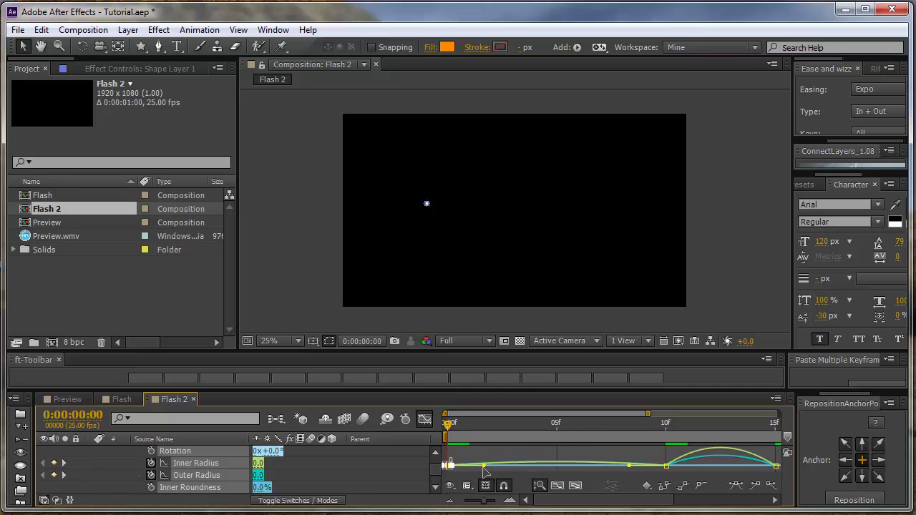
mouse_move(485, 465)
left_mouse_down()
mouse_move(644, 465)
mouse_move(674, 474)
left_mouse_up()
left_click_drag(629, 466, 543, 467)
left_click_drag(768, 451, 783, 475)
left_click_drag(757, 469, 691, 473)
left_click_drag(484, 500, 434, 502)
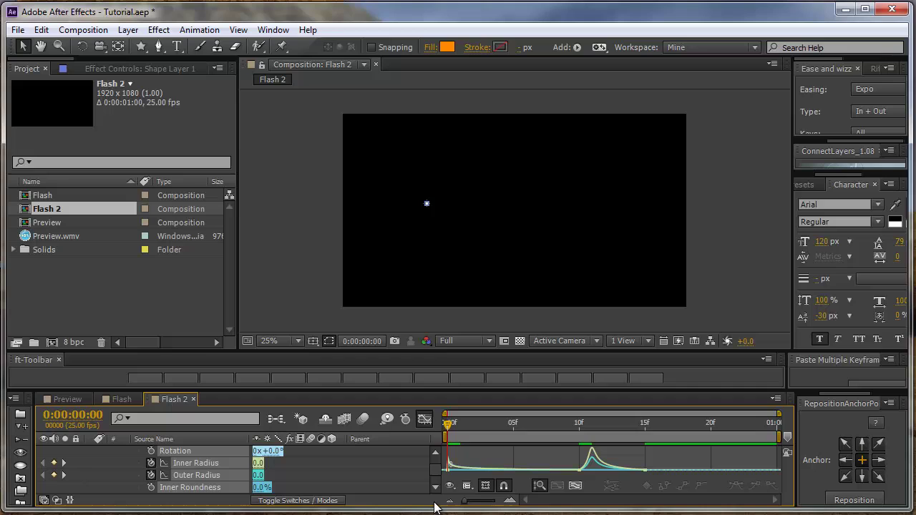
Close the Graph Editor and preview the star's growth with the reshaped speed curves
left_click(425, 420)
left_click(400, 464)
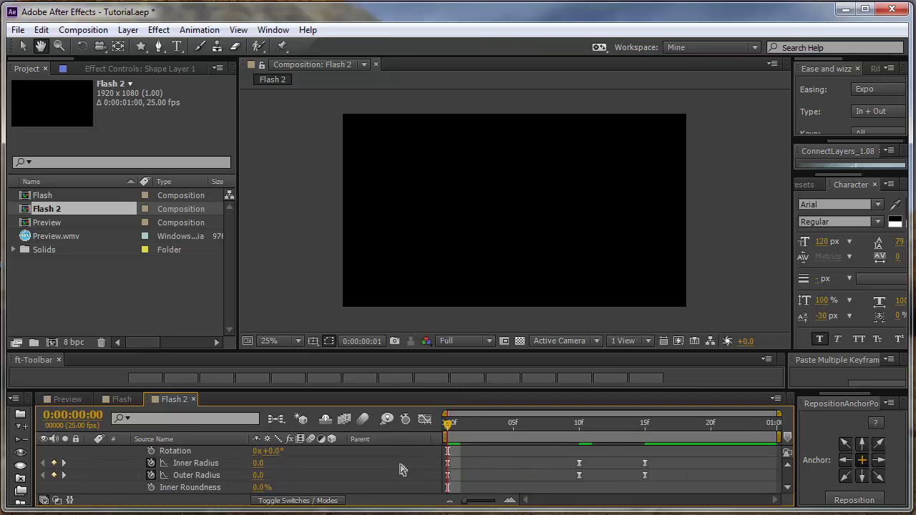
key("space")
left_click(644, 422)
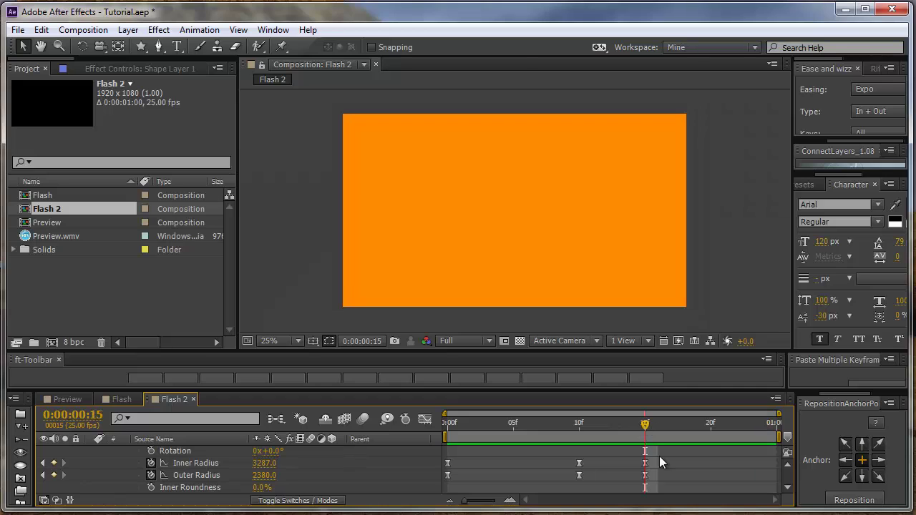
key("space")
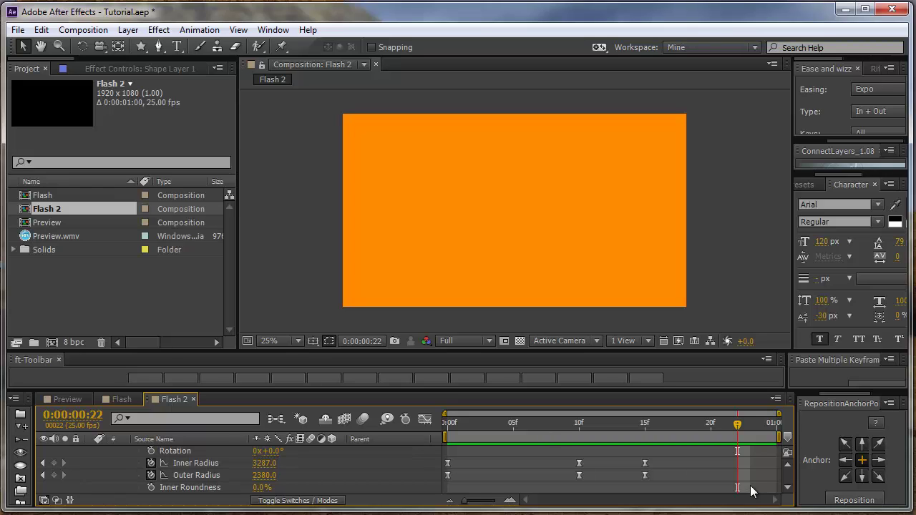
Shorten the star's growth by compressing all inner and outer radius keyframes so the last pair lands on frame 10
left_click_drag(676, 482, 411, 445)
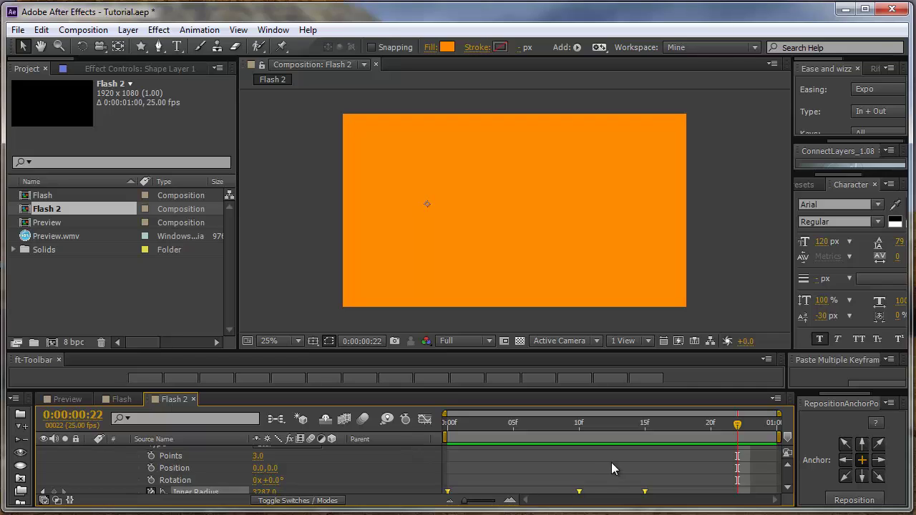
scroll(615, 459, "down", 2)
scroll(616, 459, "up", 2)
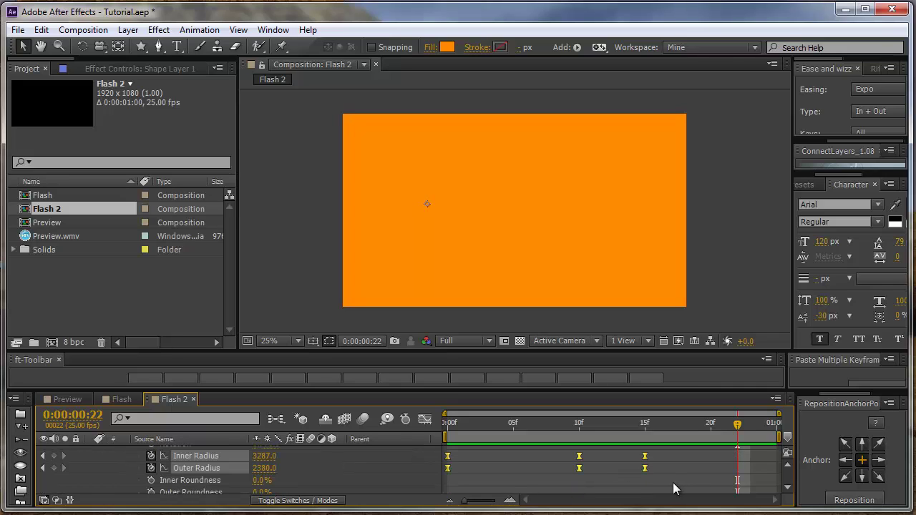
left_click_drag(645, 469, 579, 478)
left_click(577, 429)
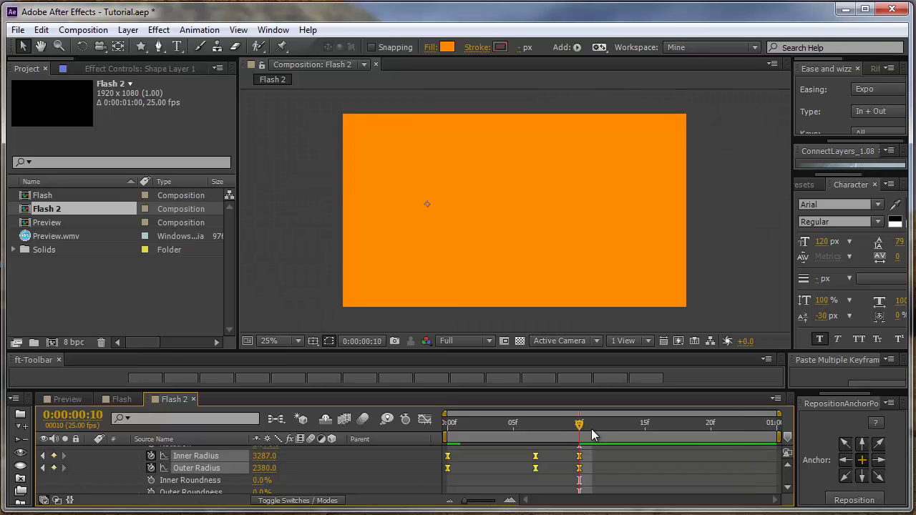
Preview the shortened star burst in Flash 2 and move to frame 7
key("KP_0")
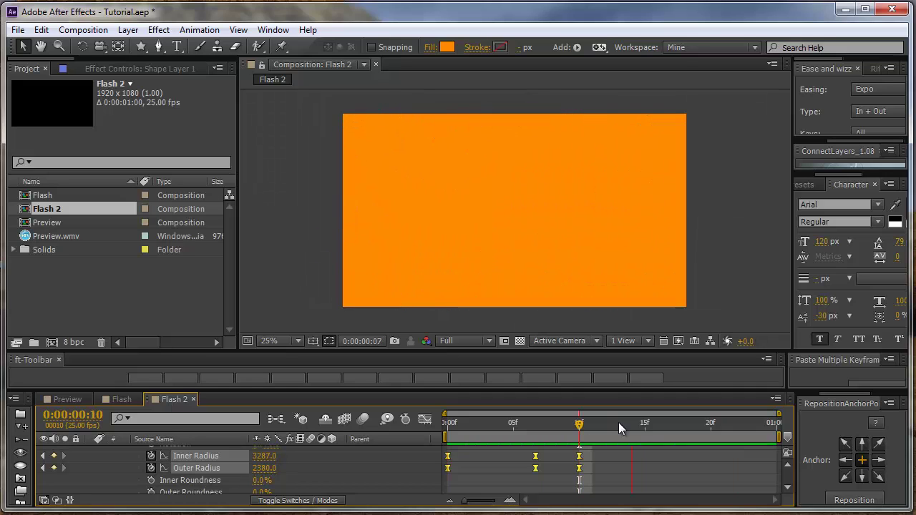
key("space")
left_click(397, 464)
left_click_drag(474, 424, 455, 423)
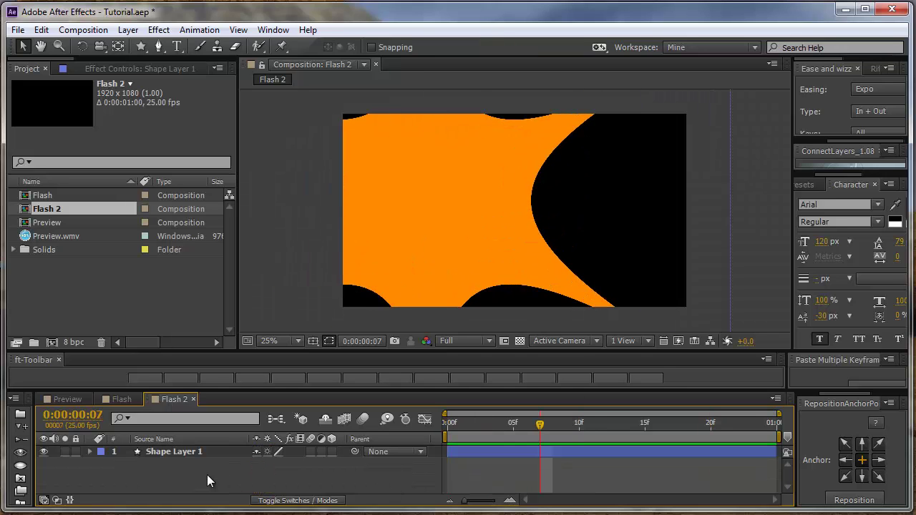
Add a composition-sized solid named White with the colour FFFFFF above the star layer
key("ctrl+y")
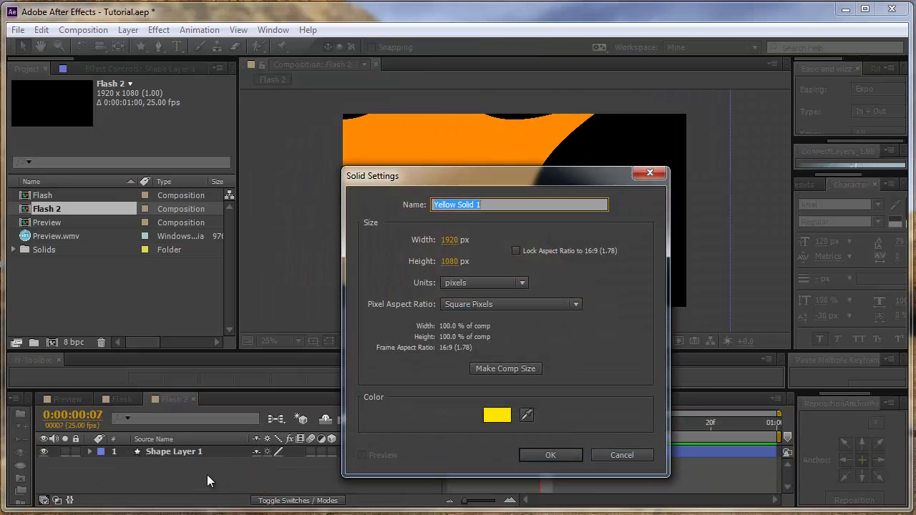
left_click(490, 414)
left_click_drag(369, 396, 226, 255)
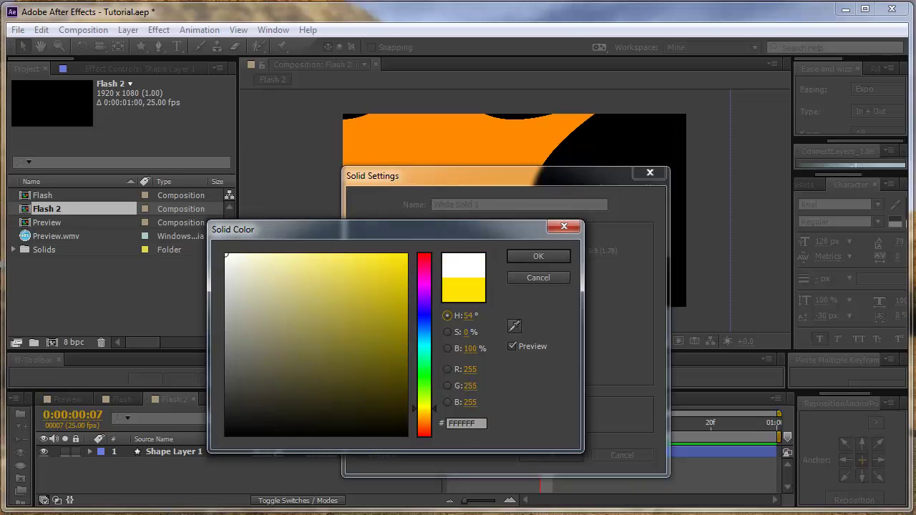
left_click(527, 256)
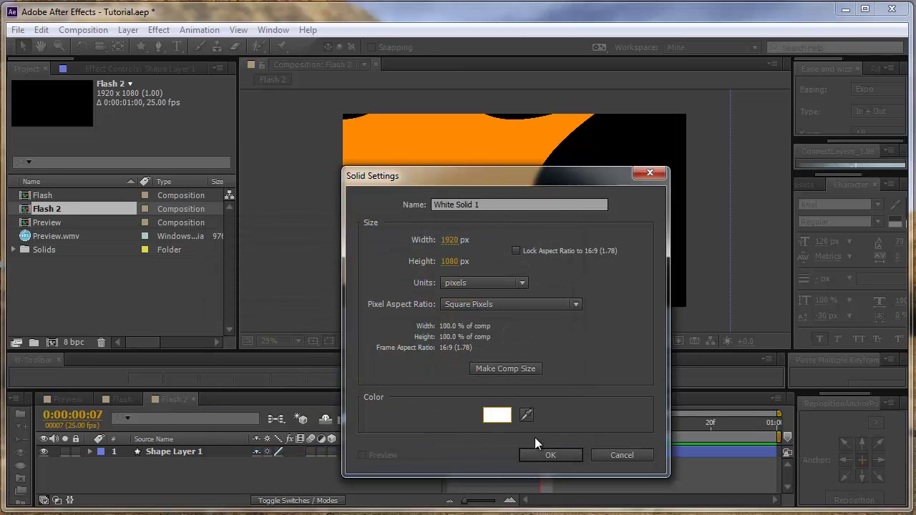
left_click(523, 372)
left_click_drag(455, 204, 486, 206)
key("BackSpace")
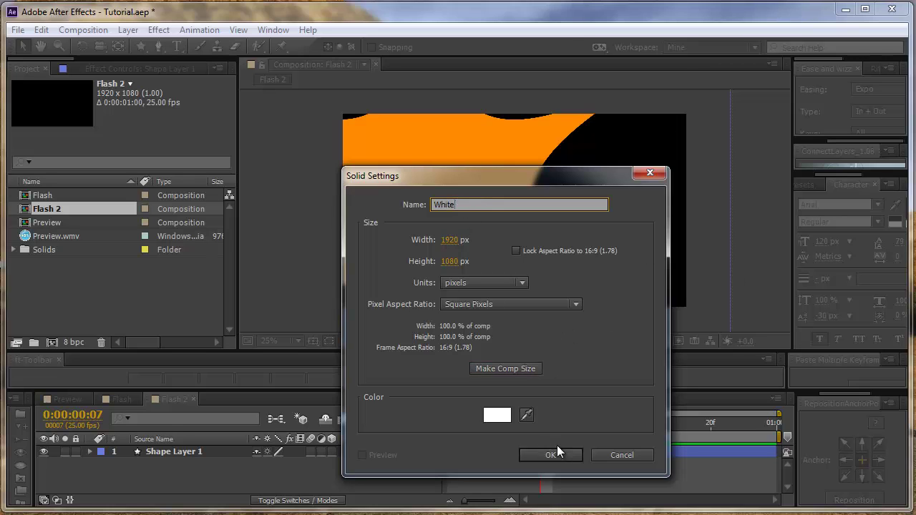
left_click(556, 452)
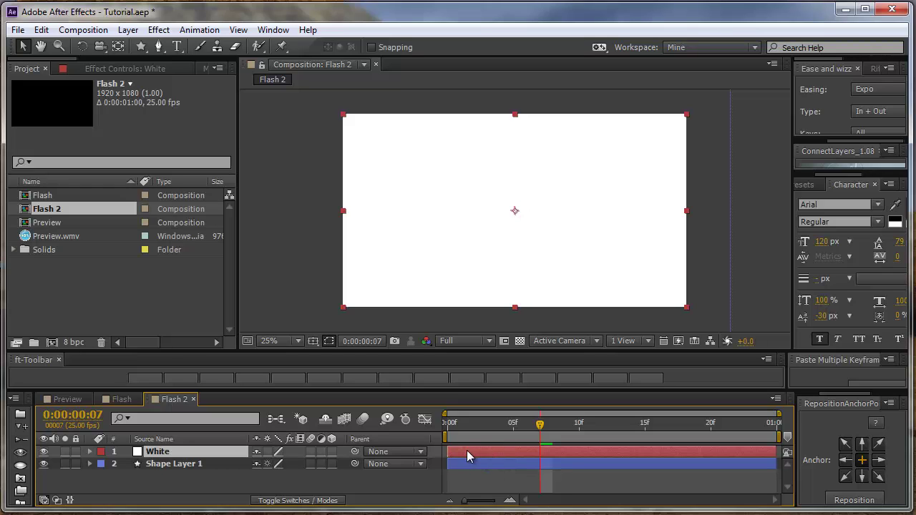
Shift the White layer to start at frame 7 and preview the flash from the beginning
left_click_drag(459, 454, 380, 475)
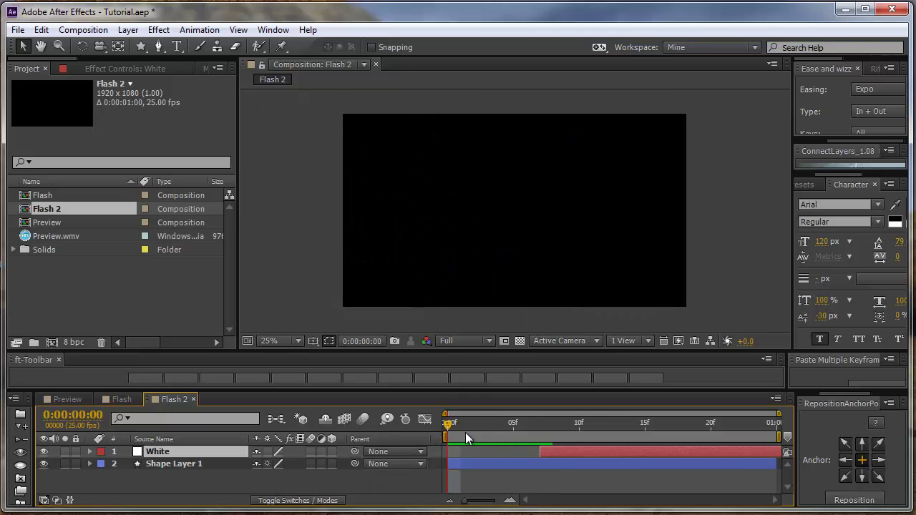
left_click_drag(465, 432, 411, 470)
left_click(488, 475)
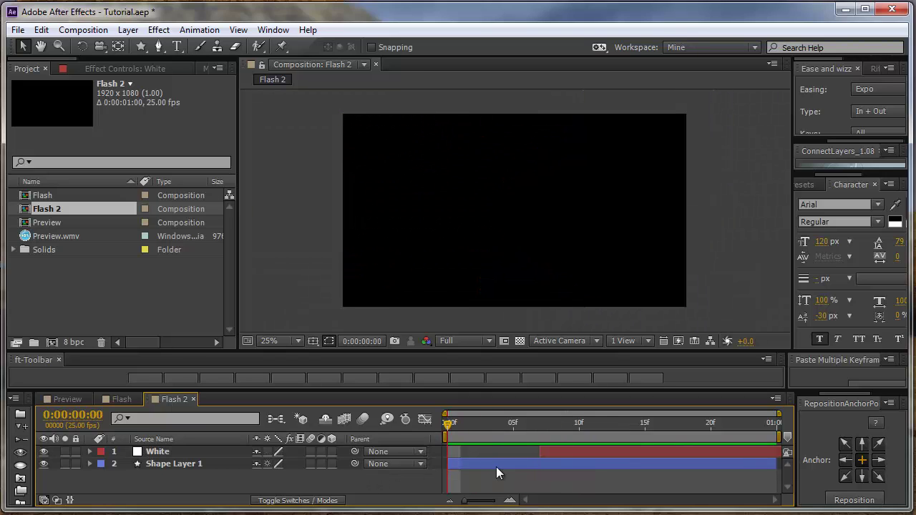
left_click_drag(504, 428, 486, 442)
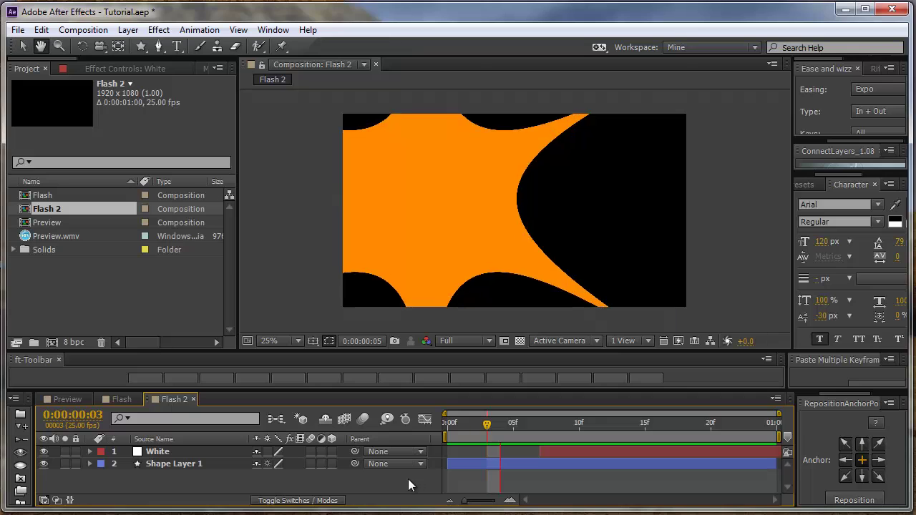
key("space")
Shift the White layer to start at frame 10 and trim its end at frame 15
left_click_drag(551, 455, 591, 458)
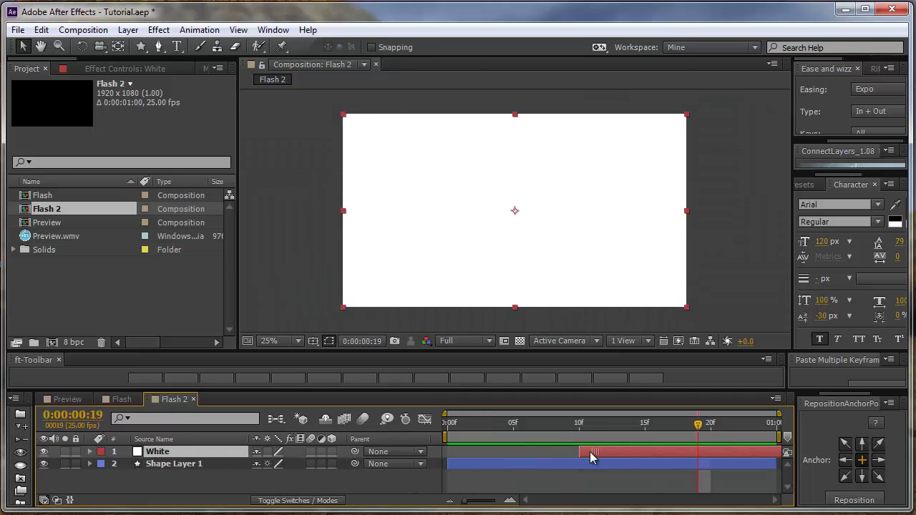
key("space")
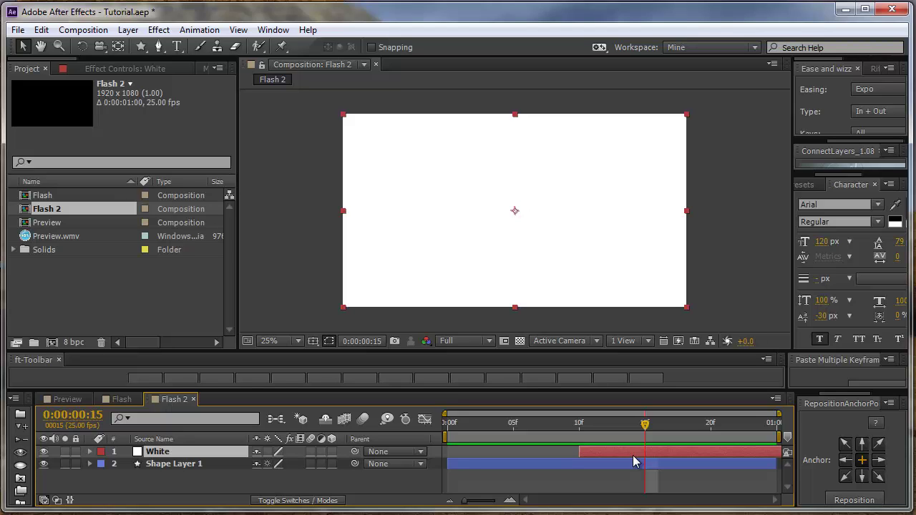
key("alt+bracketright")
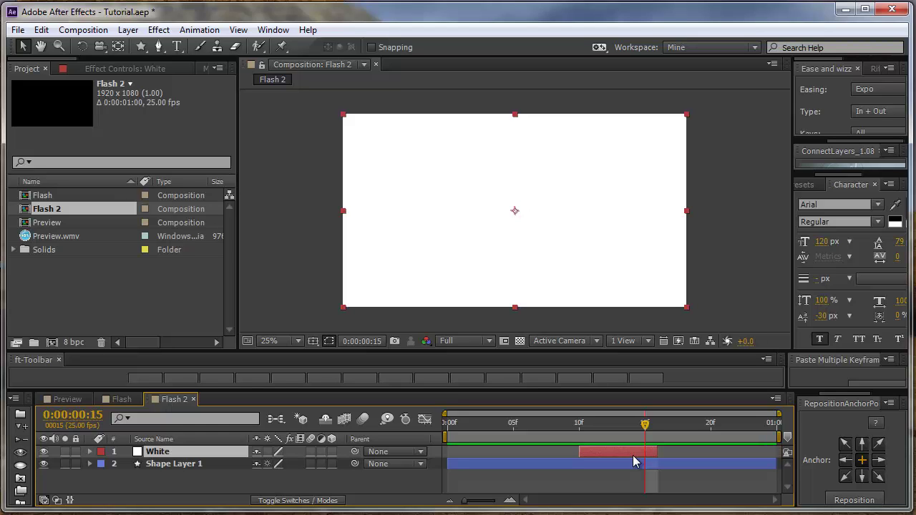
key("space")
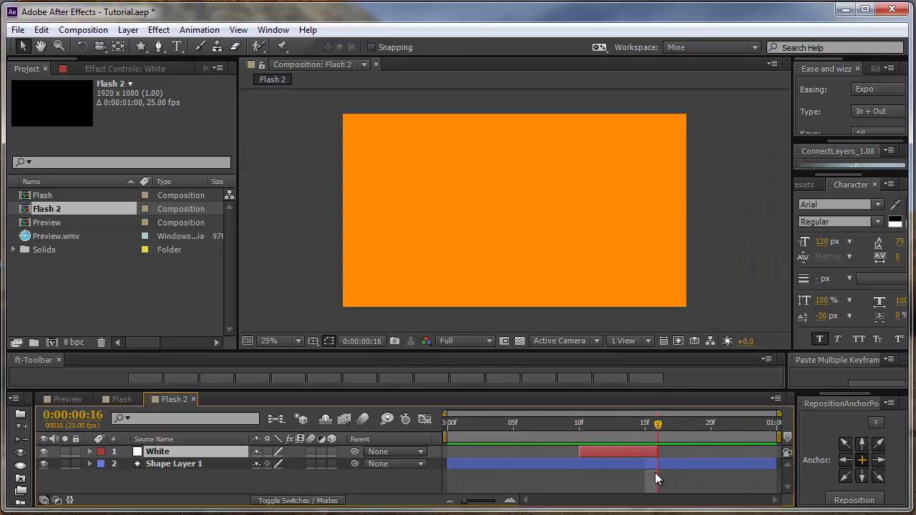
key("space")
Trim the end of Shape Layer 1 at frame 15 to match the White layer and preview Flash 2 from the start
left_click(659, 464)
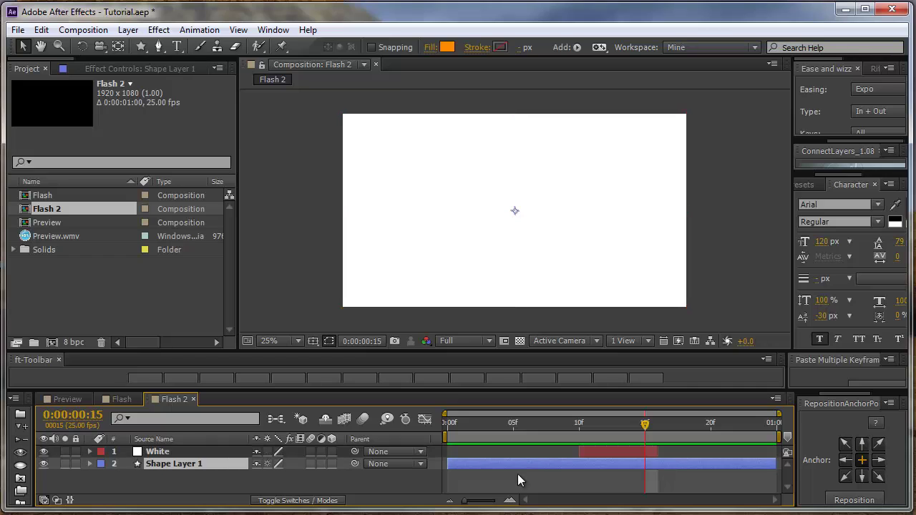
left_click_drag(778, 465, 655, 475)
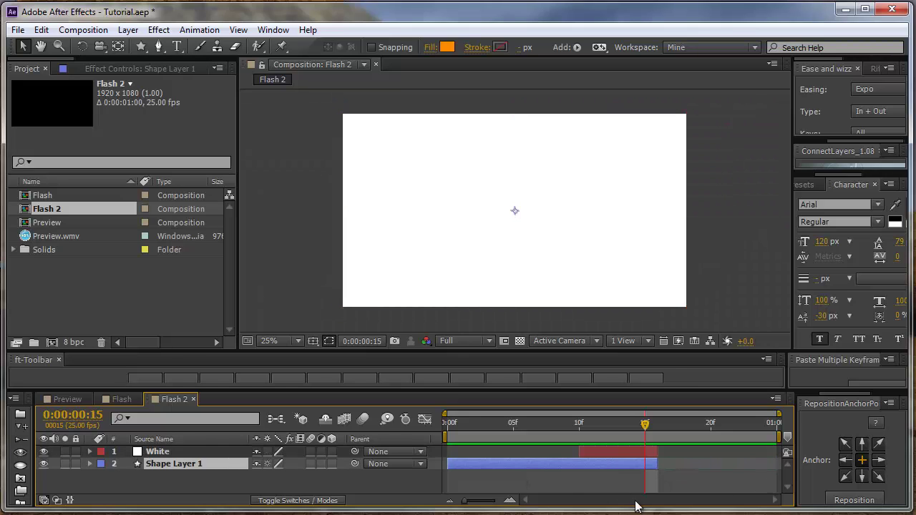
left_click(622, 473)
key("space")
left_click_drag(423, 444, 379, 486)
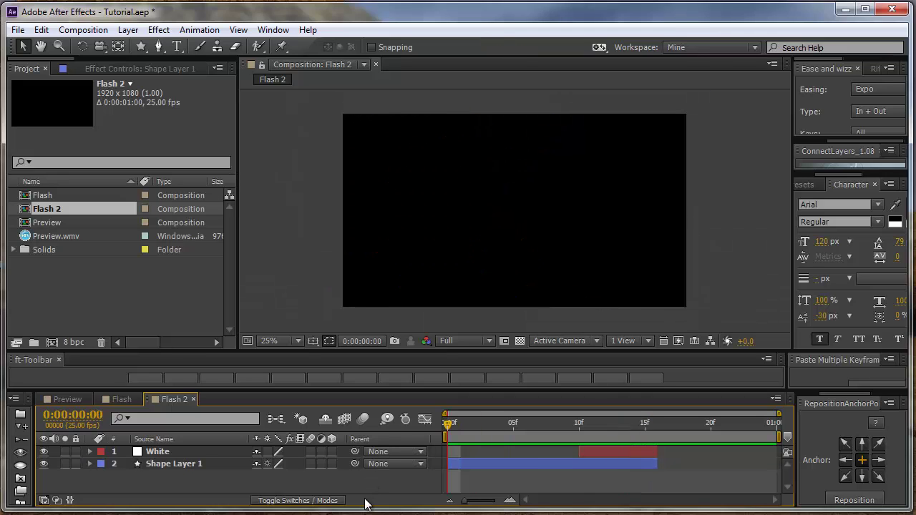
key("space")
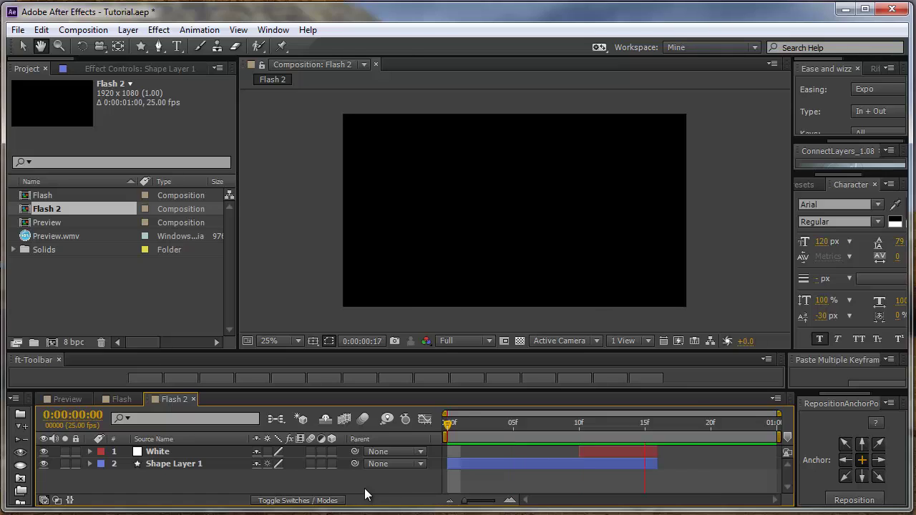
key("space")
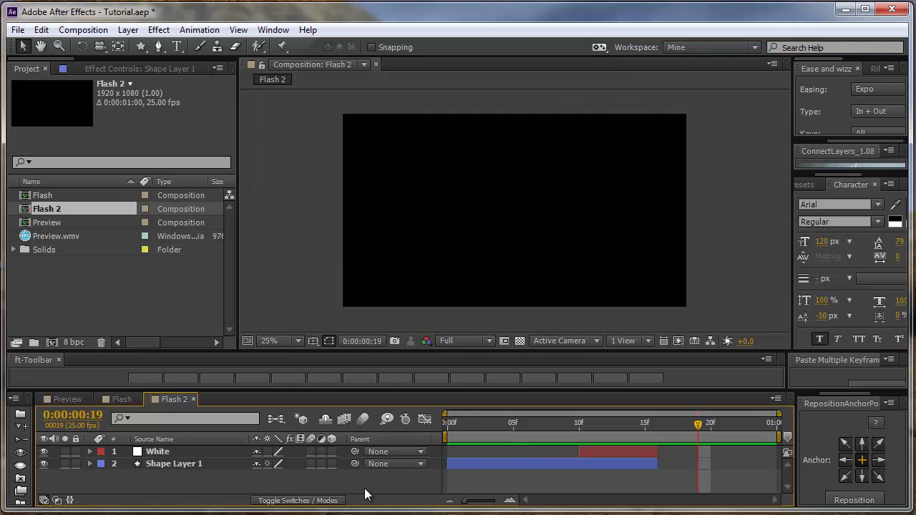
Create a new one-second HDTV 1080 25 composition named Flash 3
left_click(140, 474)
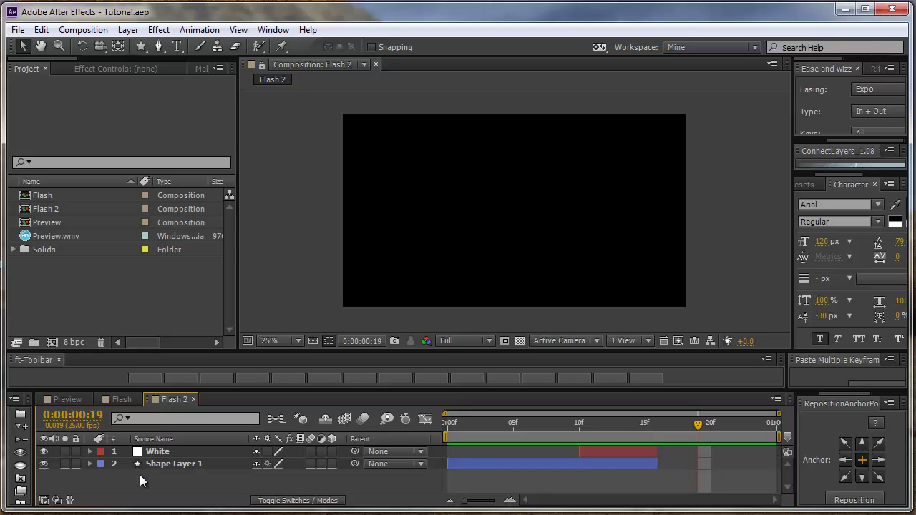
key("ctrl+n")
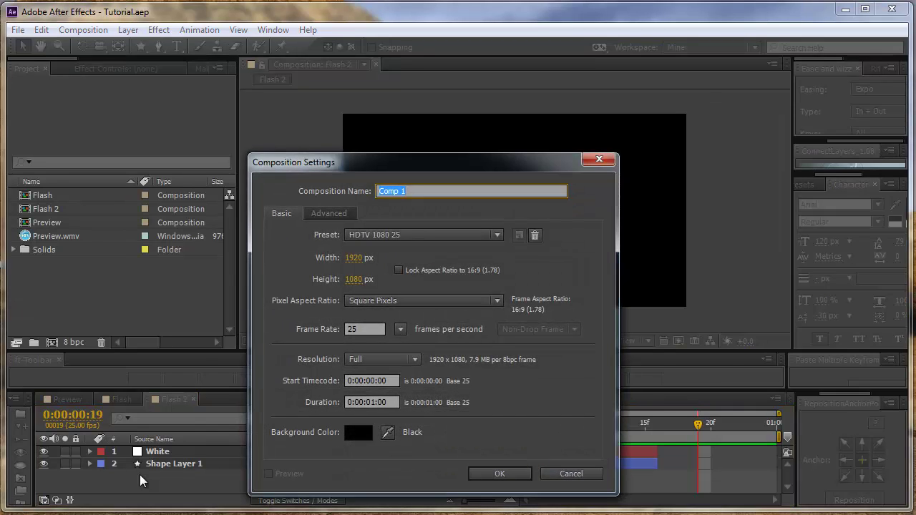
type("Flash 3")
key("Return")
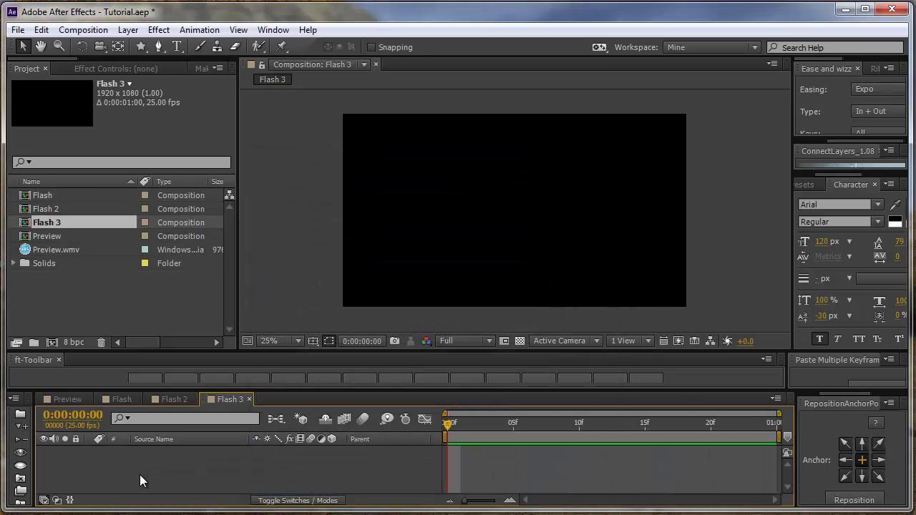
Activate the Pen tool and set the shape fill colour to yellow, FFCC00
left_click(162, 45)
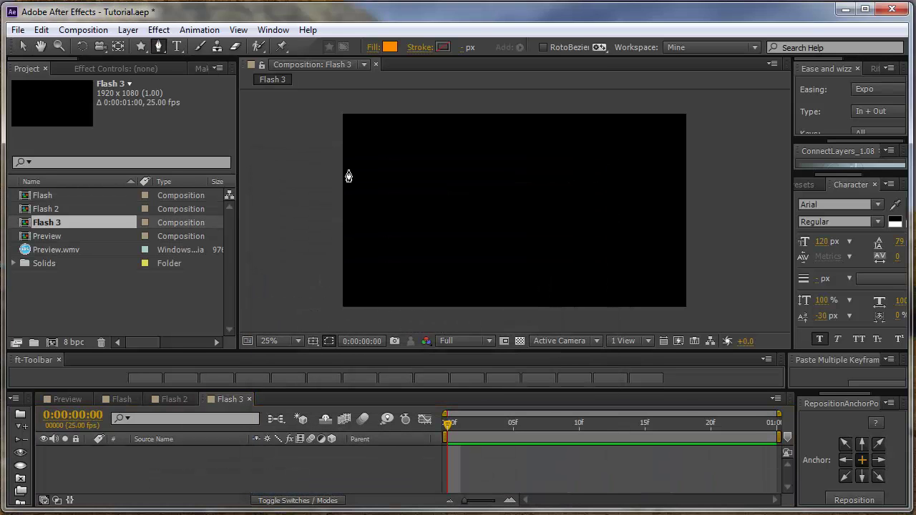
left_click(390, 47)
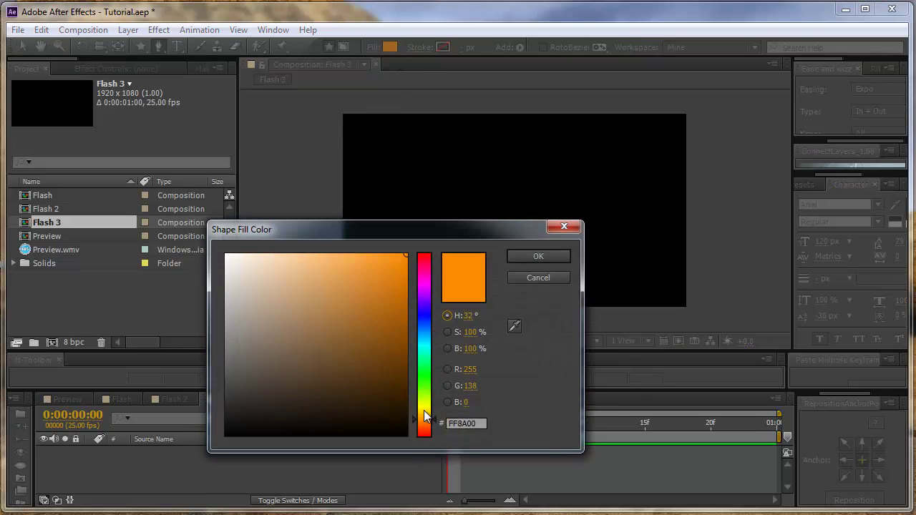
left_click(427, 411)
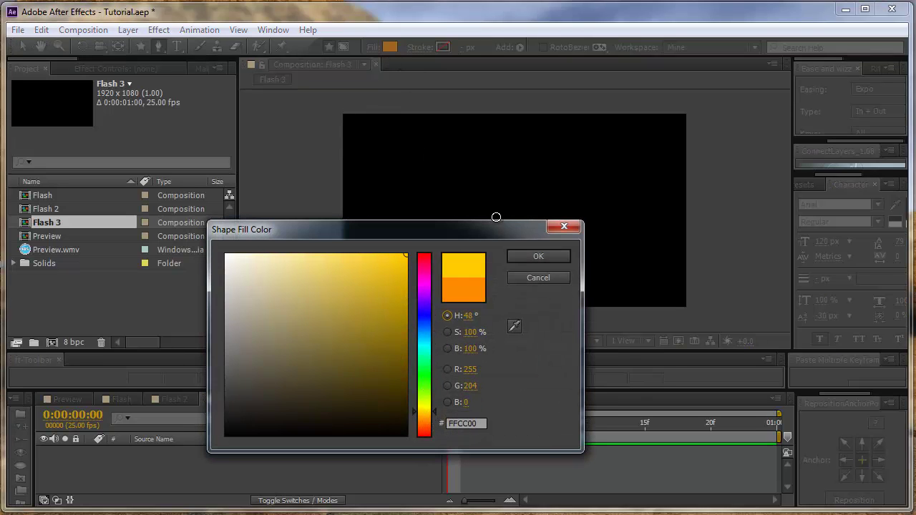
left_click(532, 256)
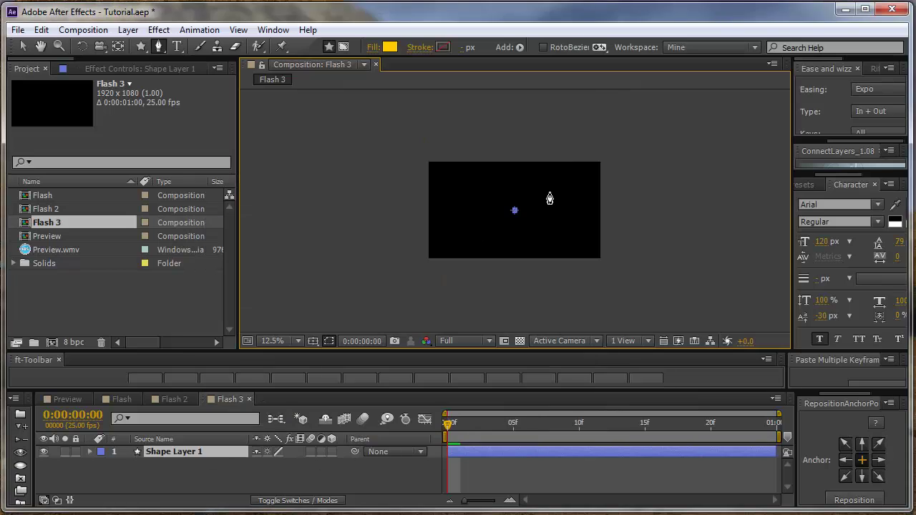
Draw a narrow yellow triangular spike from above the frame's upper edge, tapering to a point in the right half of Flash 3
left_click(556, 138)
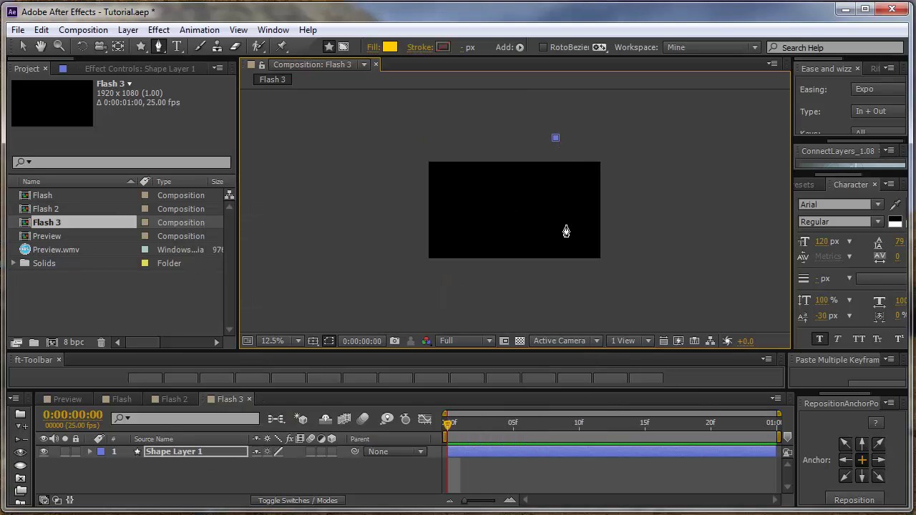
left_click(561, 227)
left_click(568, 135)
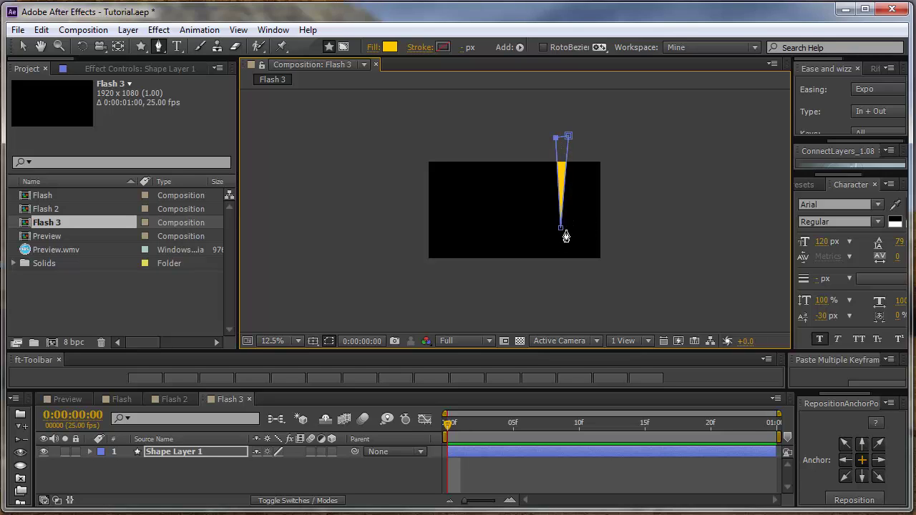
left_click(24, 47)
key("period")
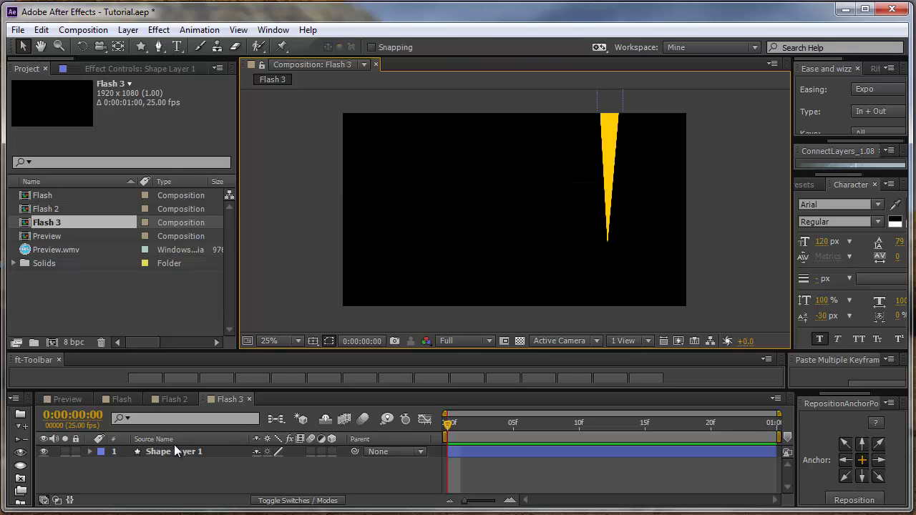
Draw a narrow yellow triangular spike on a new shape layer, from beyond the frame's right edge to a point near the first spike's tip
left_click(165, 469)
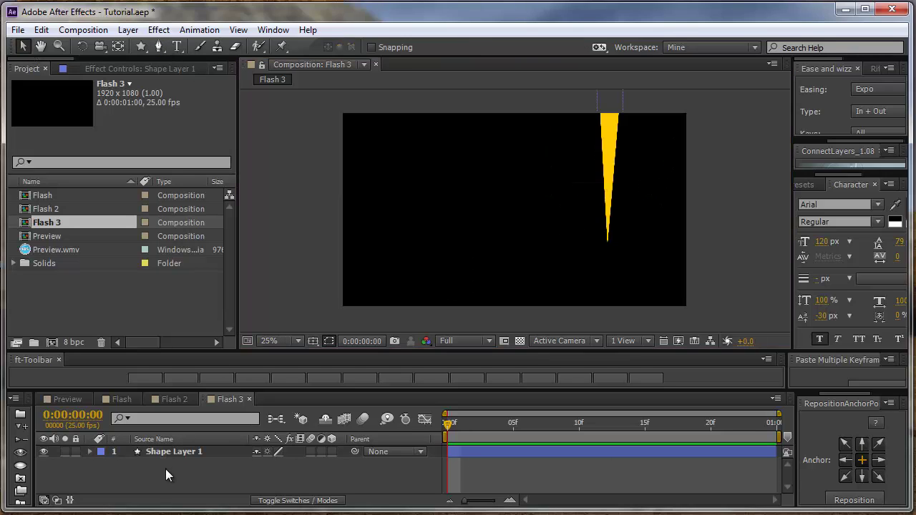
left_click(158, 46)
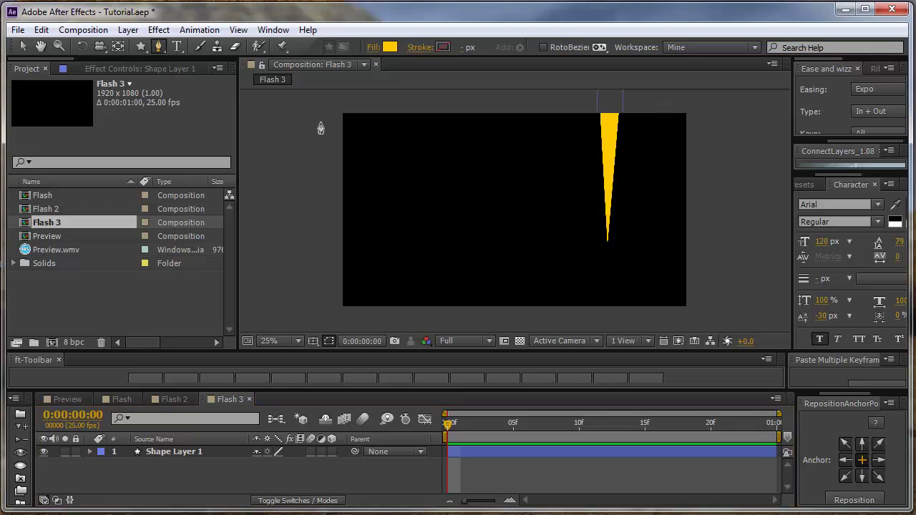
left_click(604, 254)
key("comma")
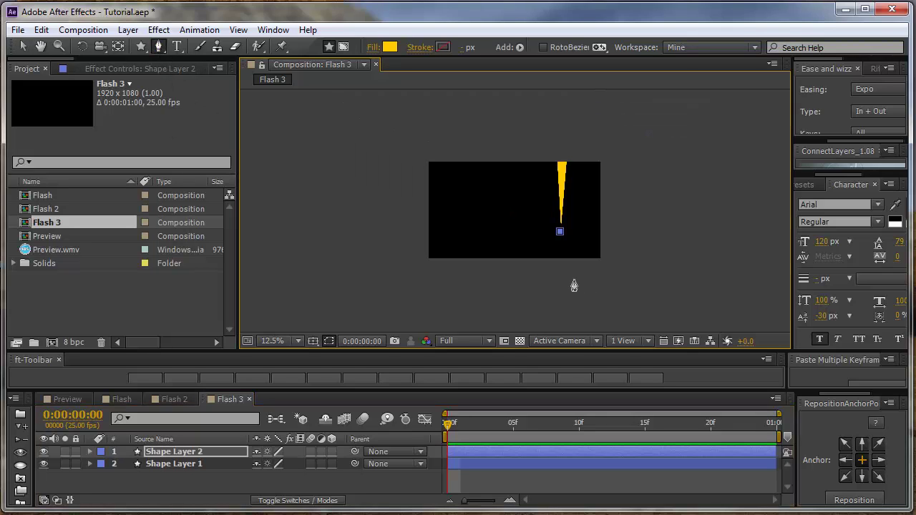
left_click(624, 212)
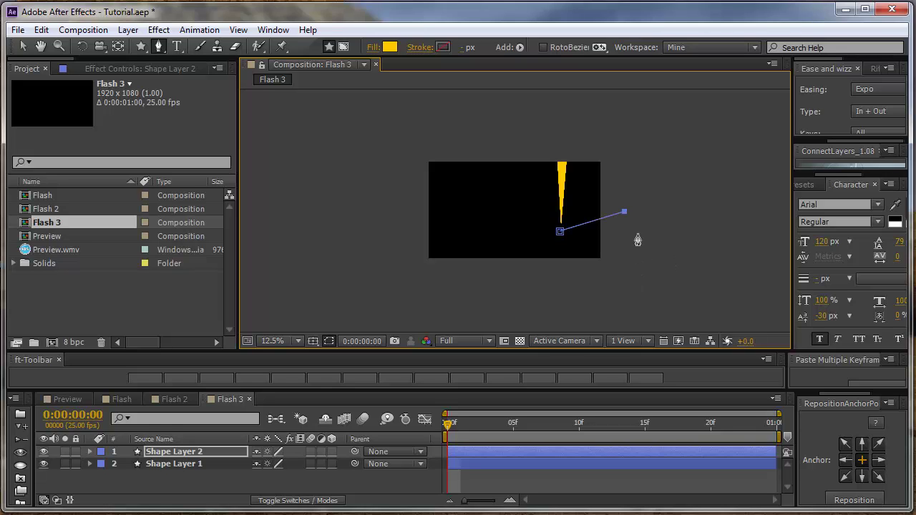
left_click(626, 224)
key("period")
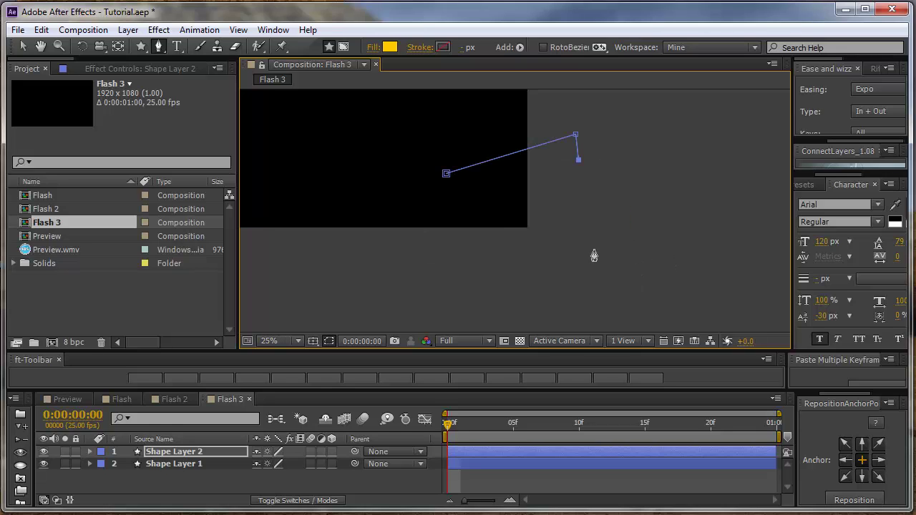
left_click(445, 175)
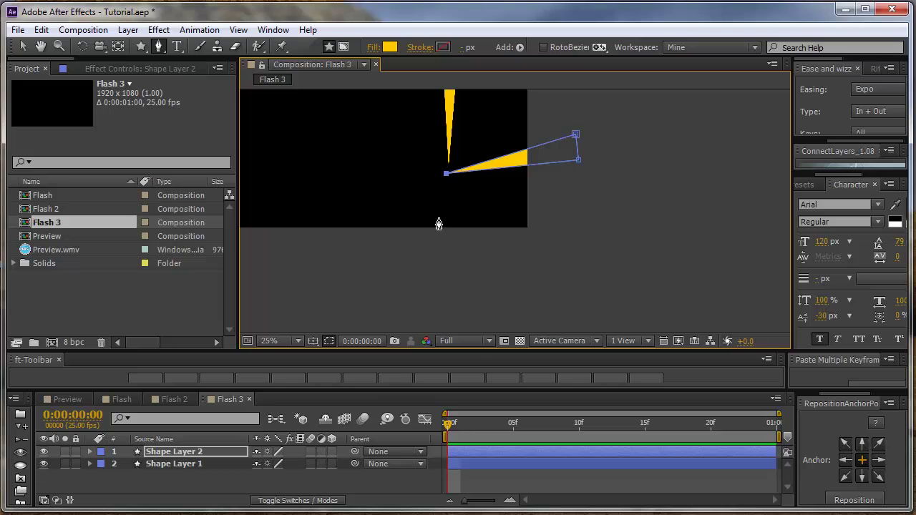
Move the second spike slightly to the right, away from the burst's centre, and deselect it
left_click(239, 492)
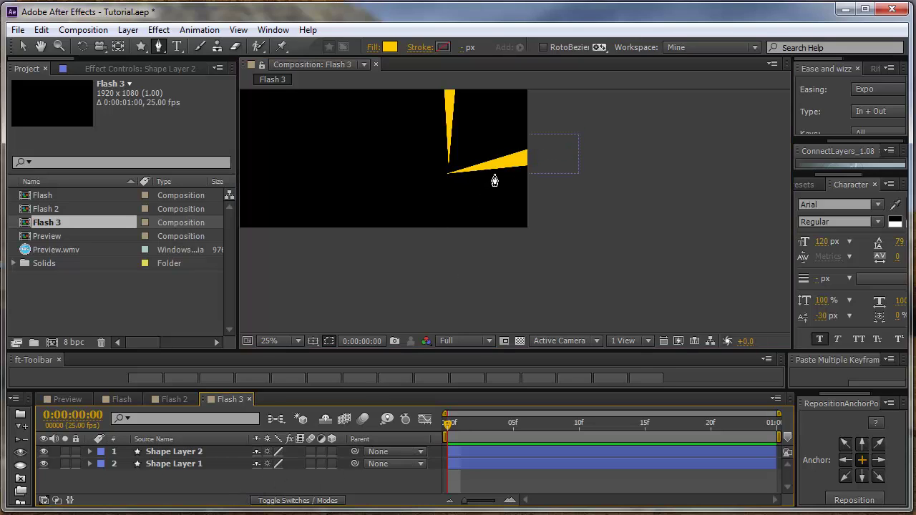
key("v")
left_click_drag(493, 169, 510, 171)
left_click(587, 239)
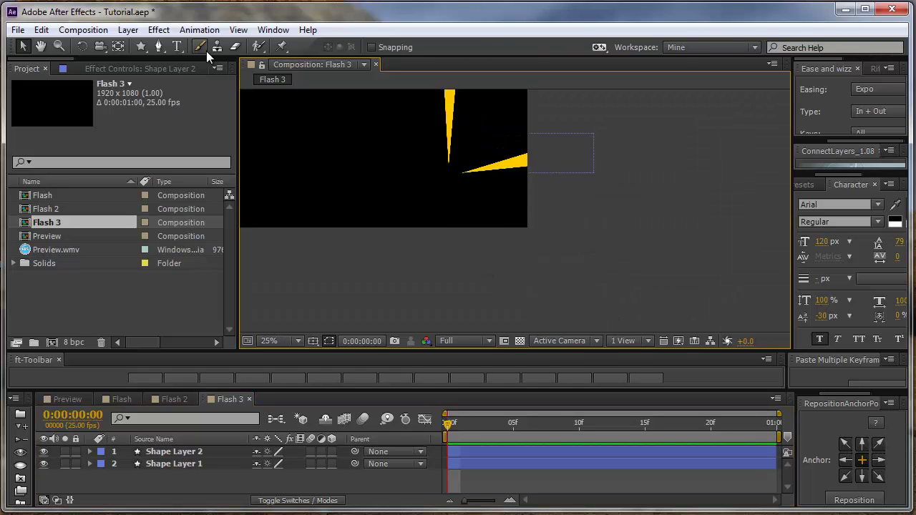
Draw a wide yellow triangular spike on a new shape layer, from the burst's centre out past the frame's lower-right corner
left_click(163, 46)
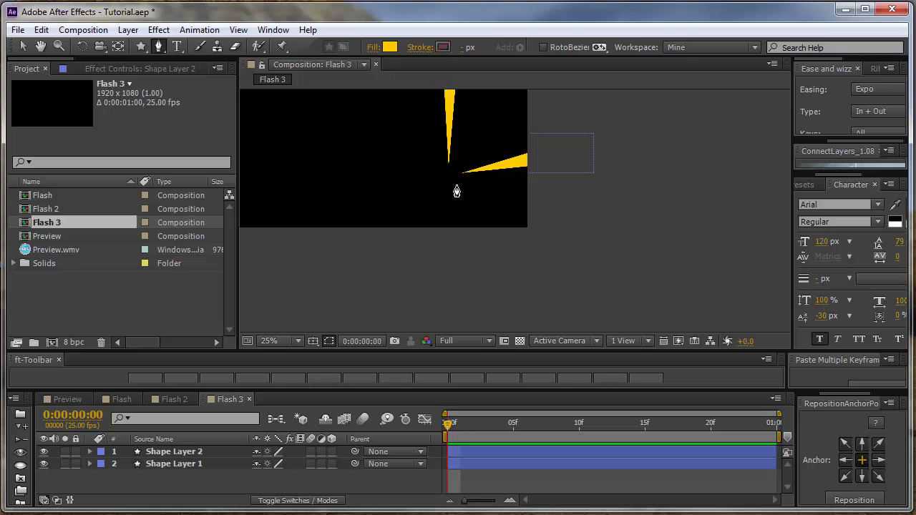
left_click(455, 185)
left_click(613, 271)
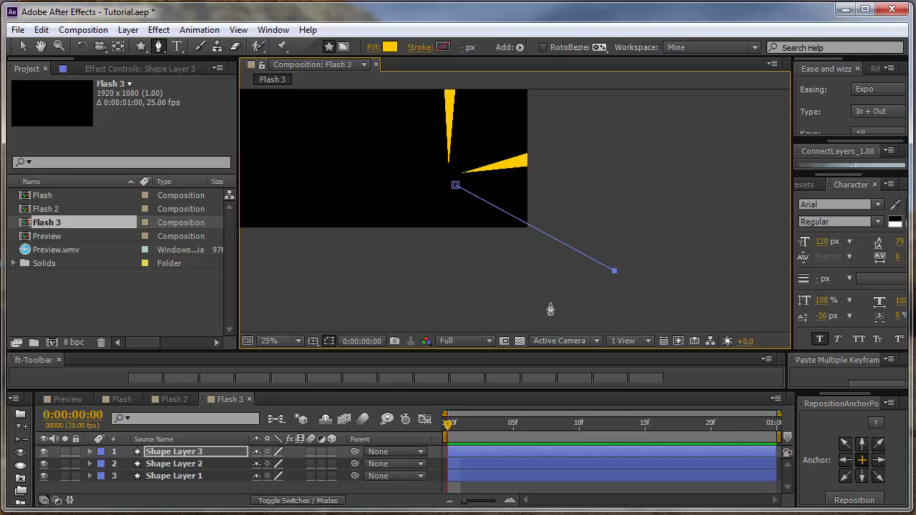
left_click(499, 310)
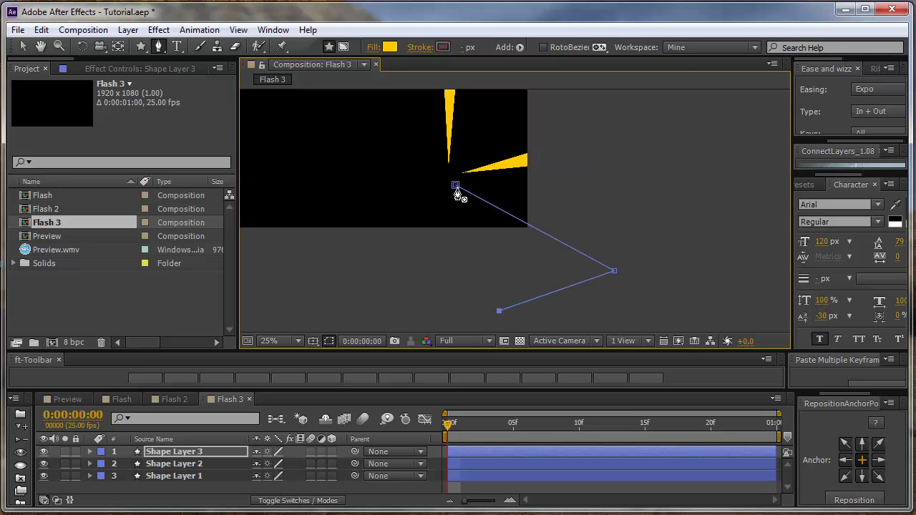
left_click(456, 185)
left_click(230, 486)
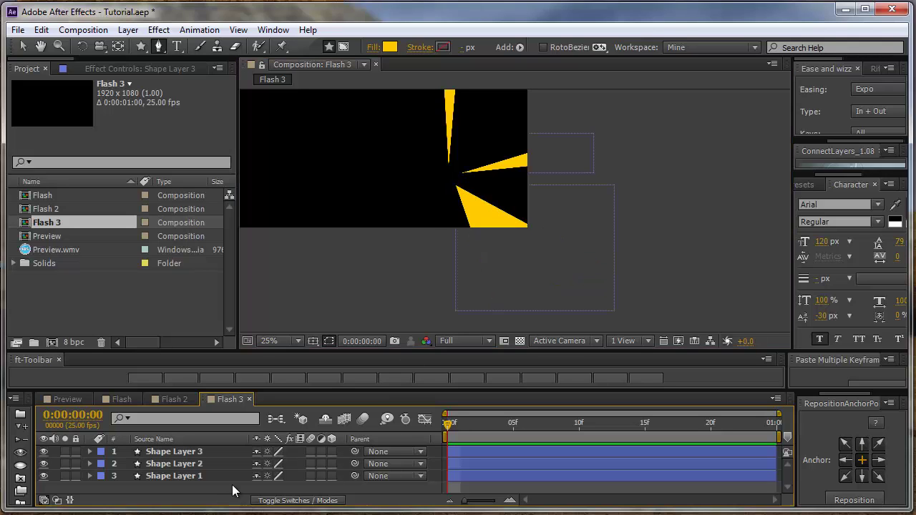
Move the wide lower-right spike slightly down and deselect it
key("v")
left_click_drag(491, 214, 491, 220)
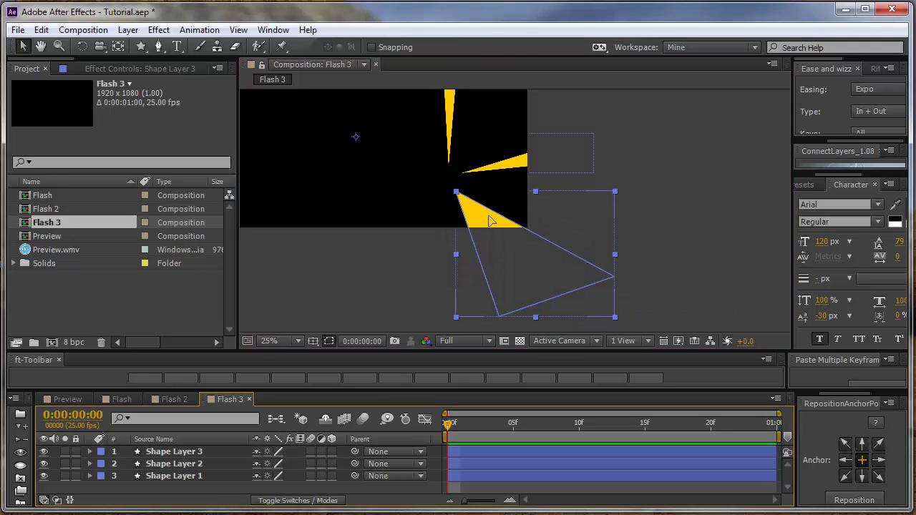
left_click(654, 204)
Draw a long yellow spike on a new shape layer, from the burst's centre out past the frame's lower edge near the lower-left corner
left_click(159, 47)
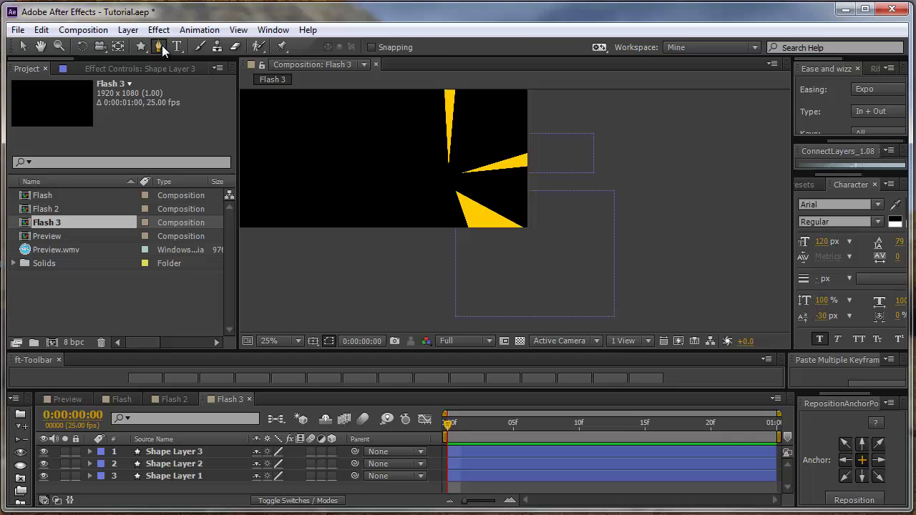
left_click(443, 191)
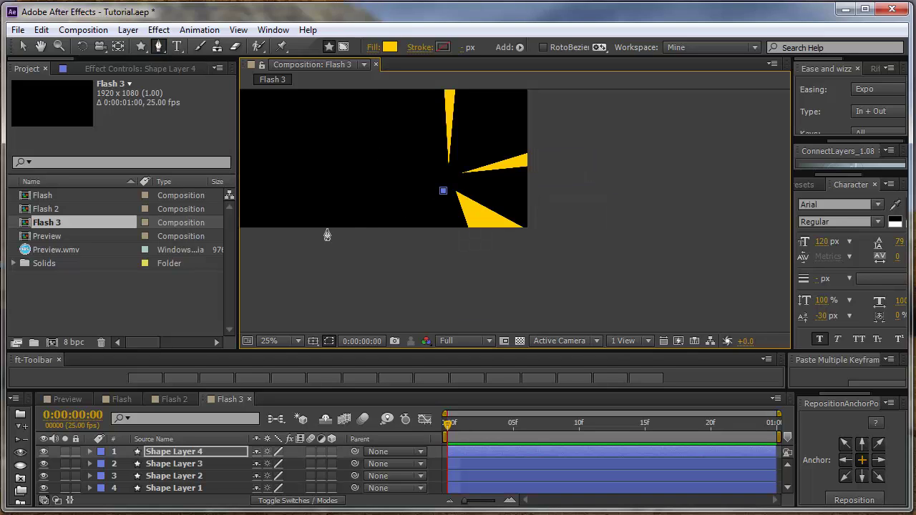
left_click(249, 238)
scroll(289, 237, "down", 1)
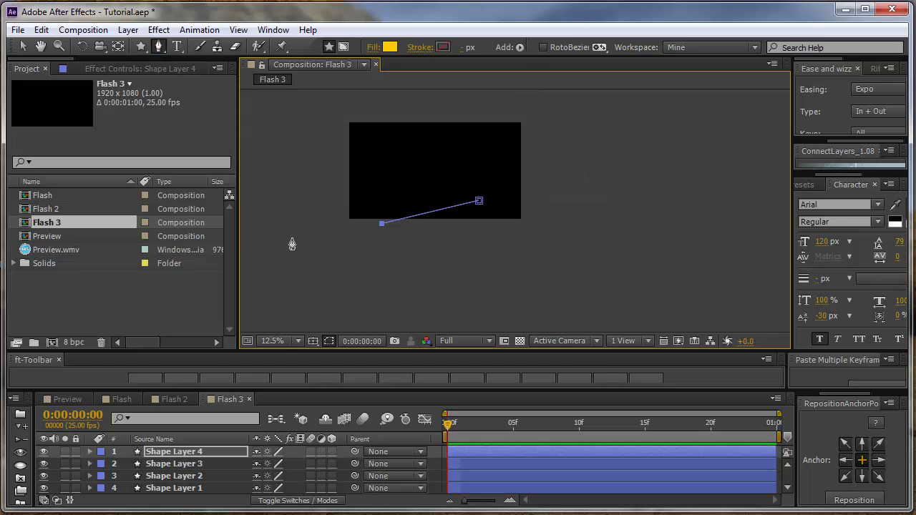
left_click(342, 223)
scroll(476, 193, "up", 1)
left_click(524, 227)
Shift the long lower-left spike slightly to the left and deselect it
key("v")
left_click_drag(425, 243, 413, 242)
left_click(392, 301)
Draw a long narrow yellow spike on a new shape layer, from the burst's centre out beyond the frame's upper-left corner
left_click(159, 47)
scroll(514, 191, "down", 1)
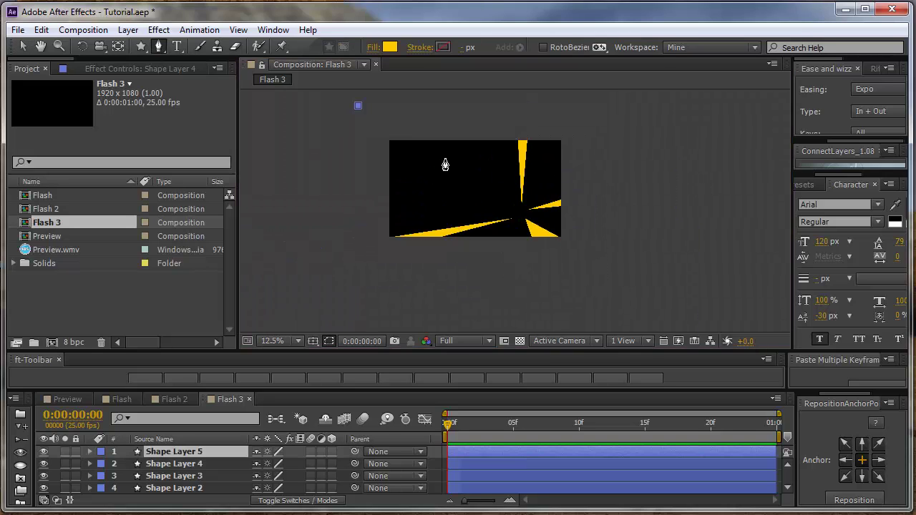
left_click(511, 203)
left_click(358, 106)
left_click(352, 123)
key("v")
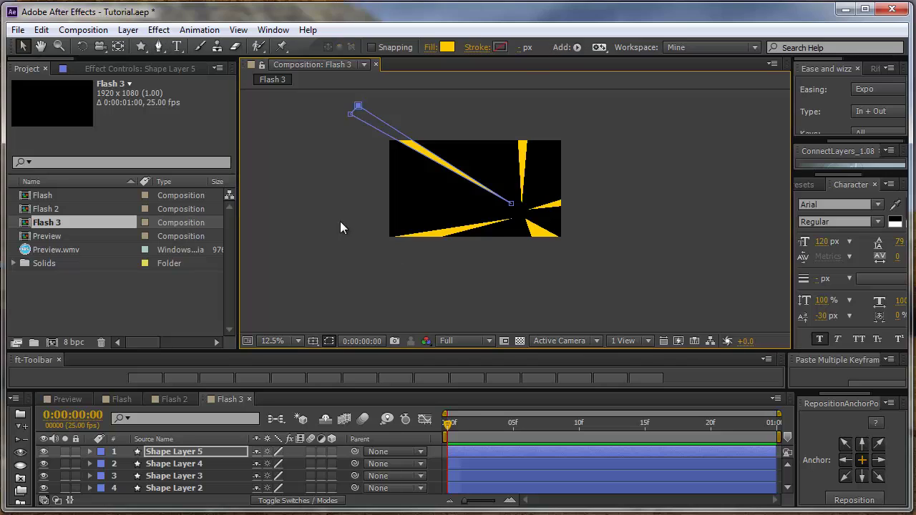
Move the upper-left spike slightly down and left so its tip lines up with the burst's centre
scroll(428, 202, "up", 1)
scroll(422, 156, "up", 1)
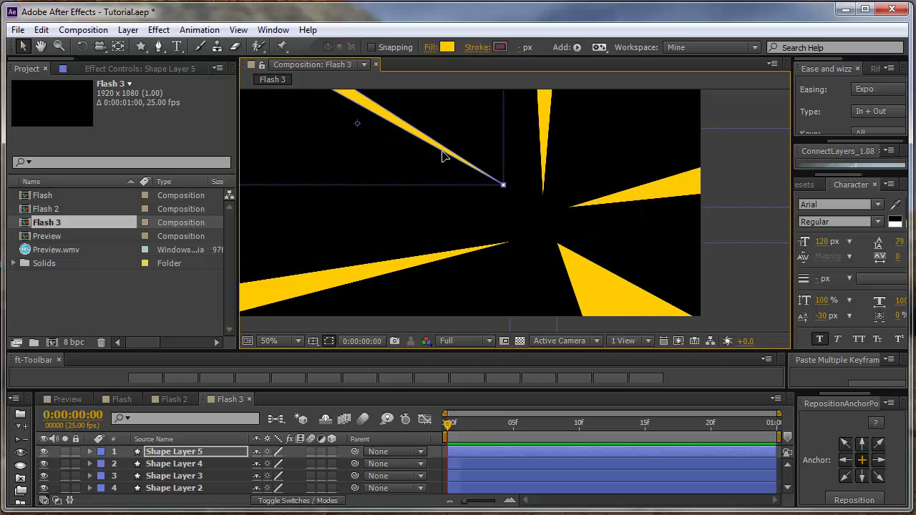
left_click_drag(442, 153, 441, 170)
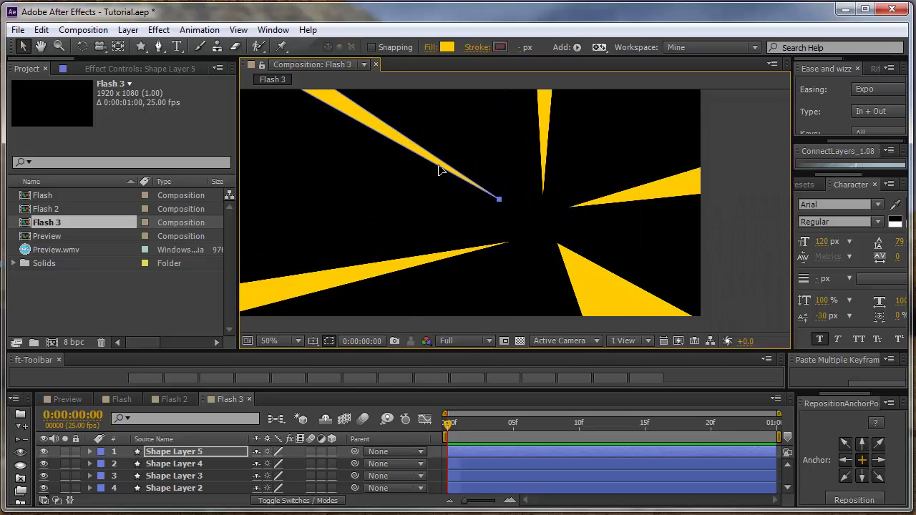
Move the wide lower-right spike slightly further down and check the spacing of all five spikes
left_click(177, 466)
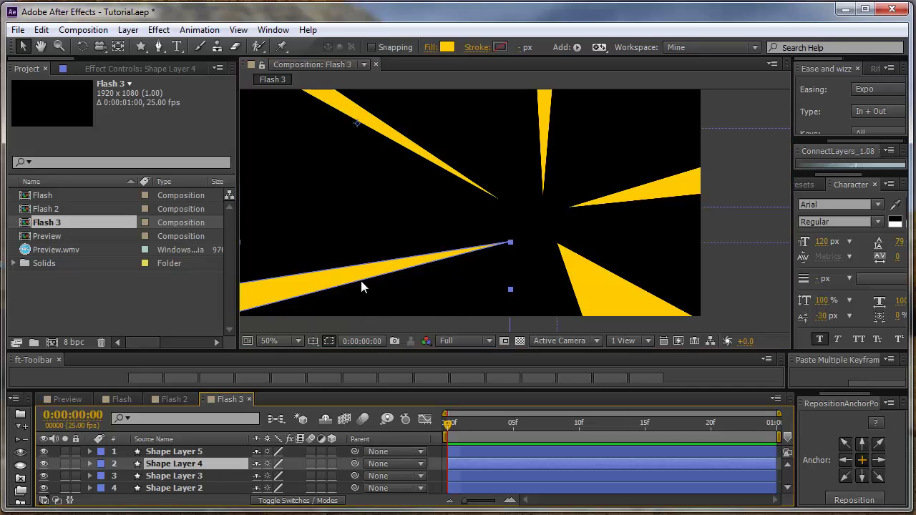
left_click(577, 290)
left_click_drag(577, 289, 579, 302)
key("ctrl+Down")
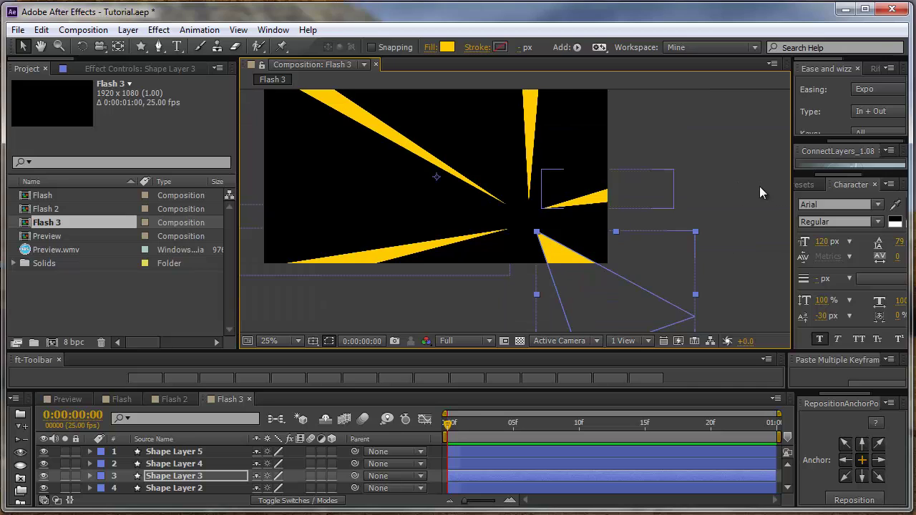
key("comma")
left_click(724, 201)
key("comma")
key("period")
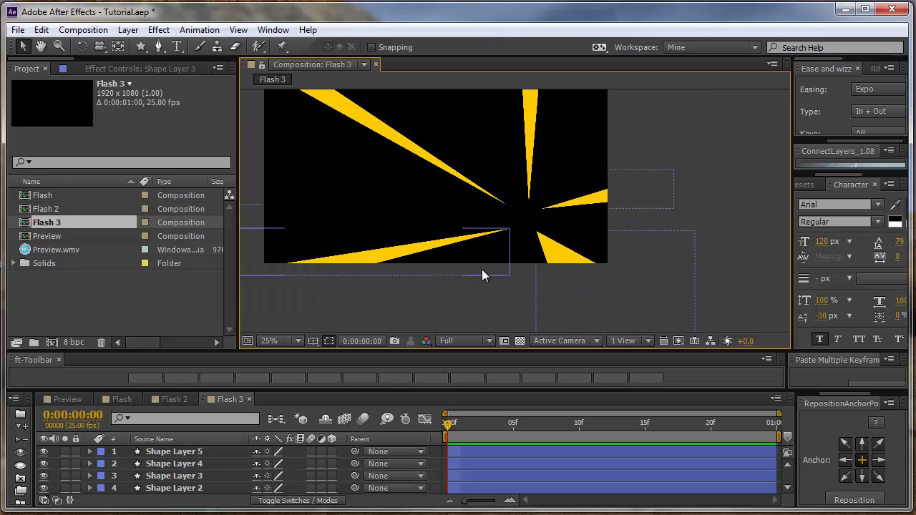
Reveal the path of Shape Layer 5 and move its two outer points down so the spike crosses the frame's left edge
left_click(444, 168)
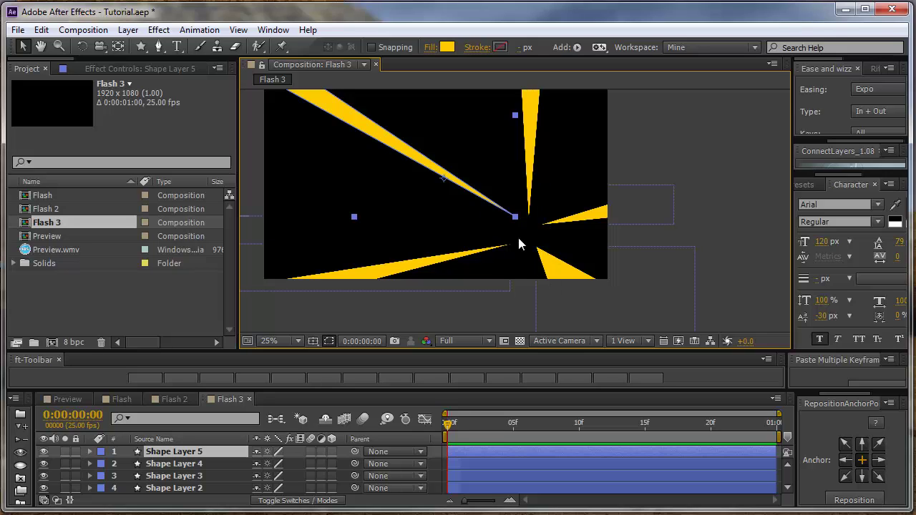
key("comma")
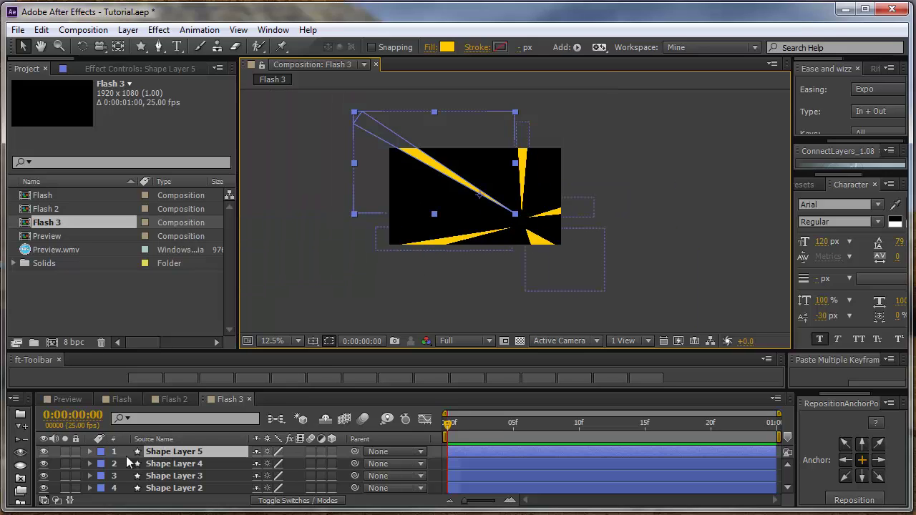
left_click(89, 451)
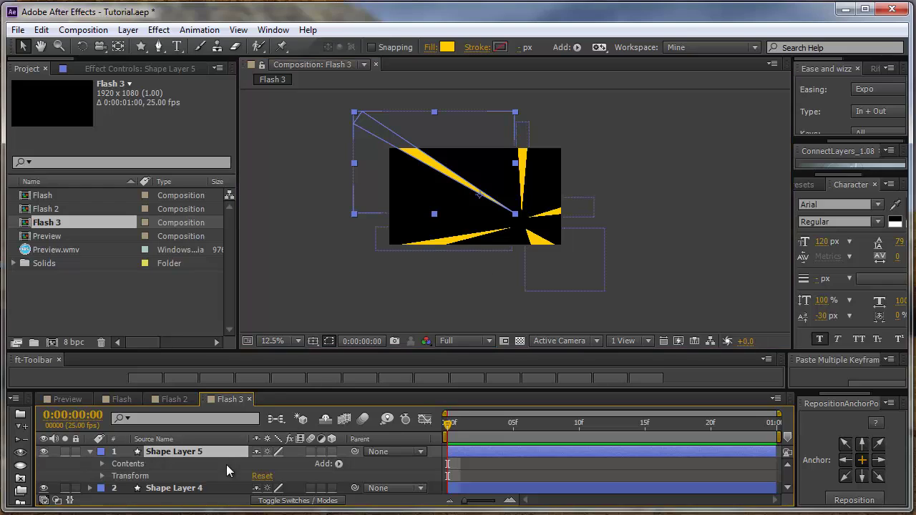
left_click(103, 464)
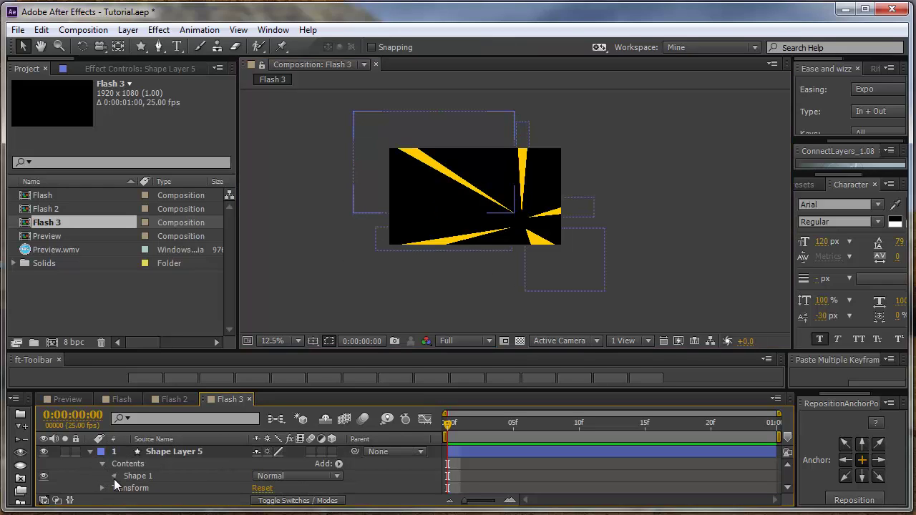
left_click(114, 476)
left_click(126, 464)
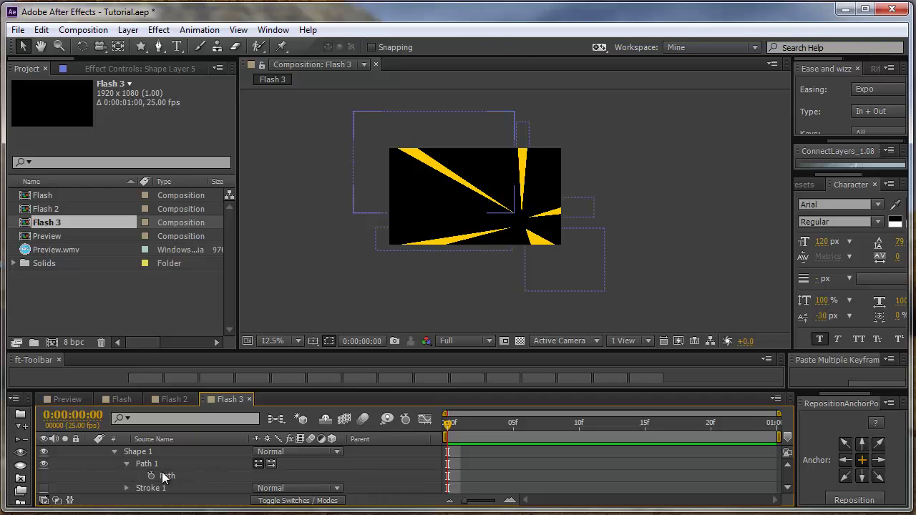
left_click(165, 476)
left_click_drag(340, 105, 359, 148)
Move the reshaped Shape Layer 5 spike slightly down and left to match the gap around the burst's centre
scroll(501, 236, "up", 1)
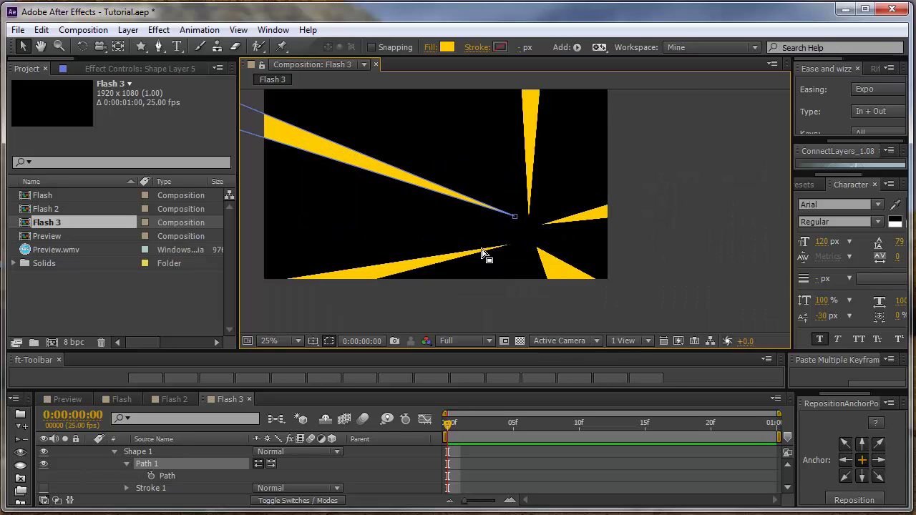
scroll(501, 207, "up", 2)
left_click_drag(515, 227, 508, 243)
left_click(739, 251)
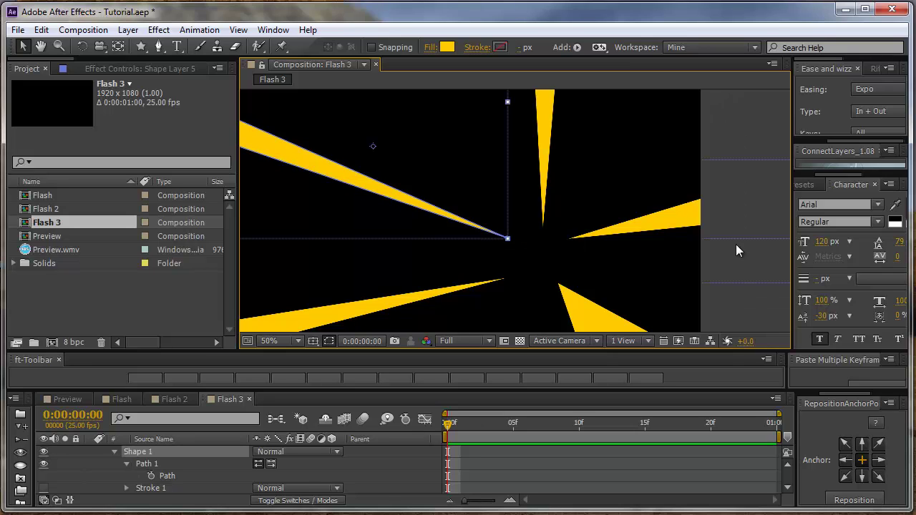
left_click(747, 149)
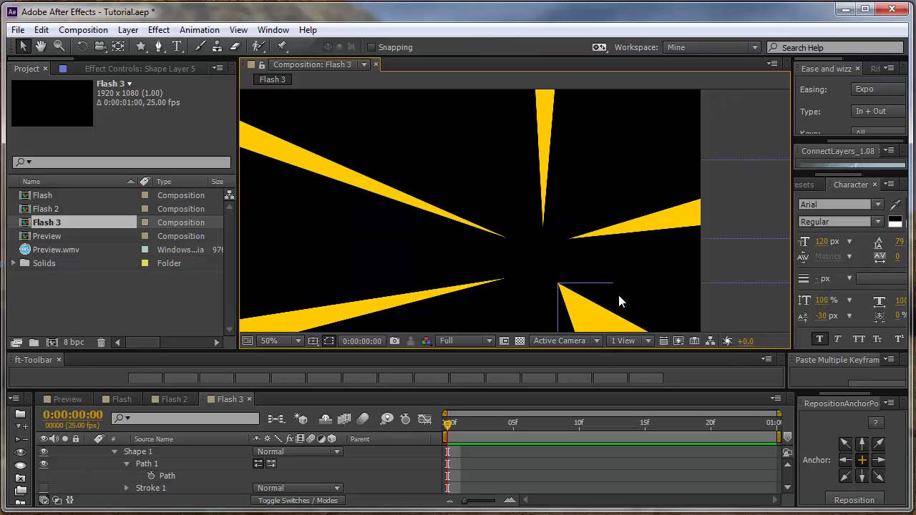
Collapse the shape layers, set the current time to 0:00:00:05 and trim all five spike layers to end at about frame 4
key("comma")
key("comma")
key("comma")
key("comma")
key("period")
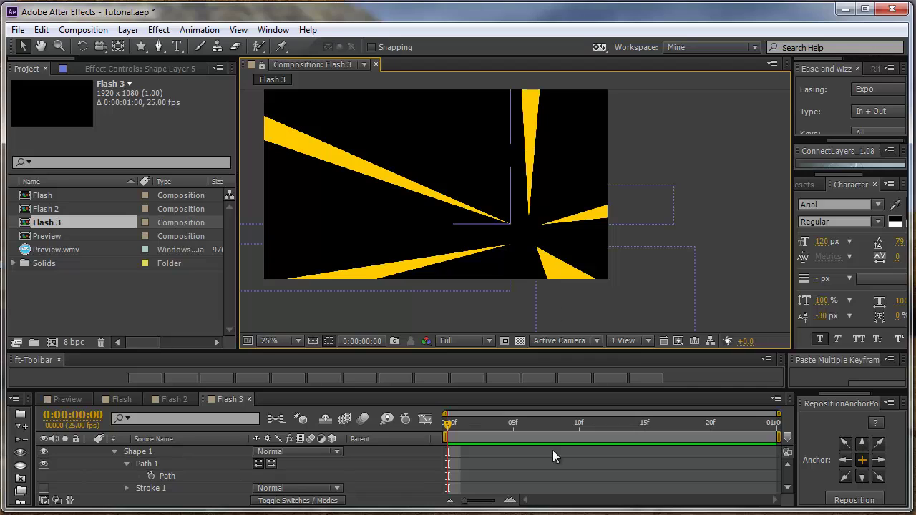
scroll(227, 458, "up", 1)
key("u")
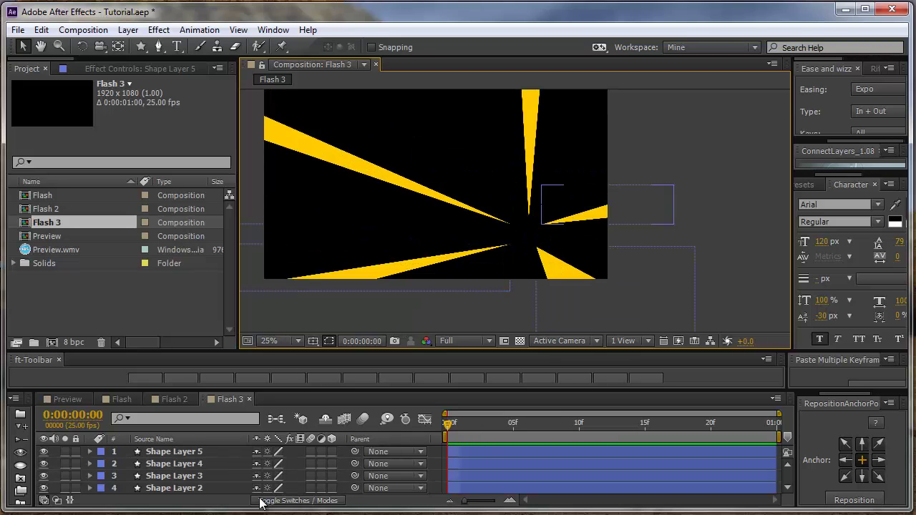
scroll(162, 464, "down", 1)
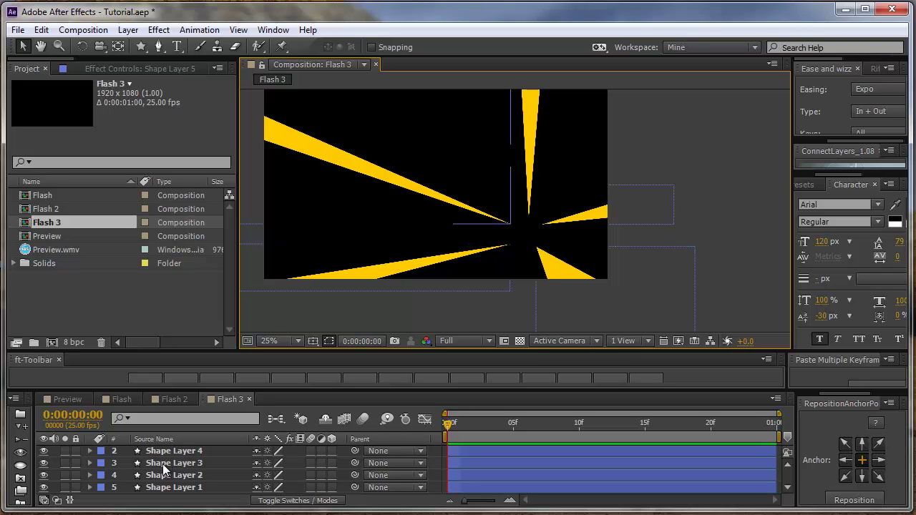
key("ctrl+a")
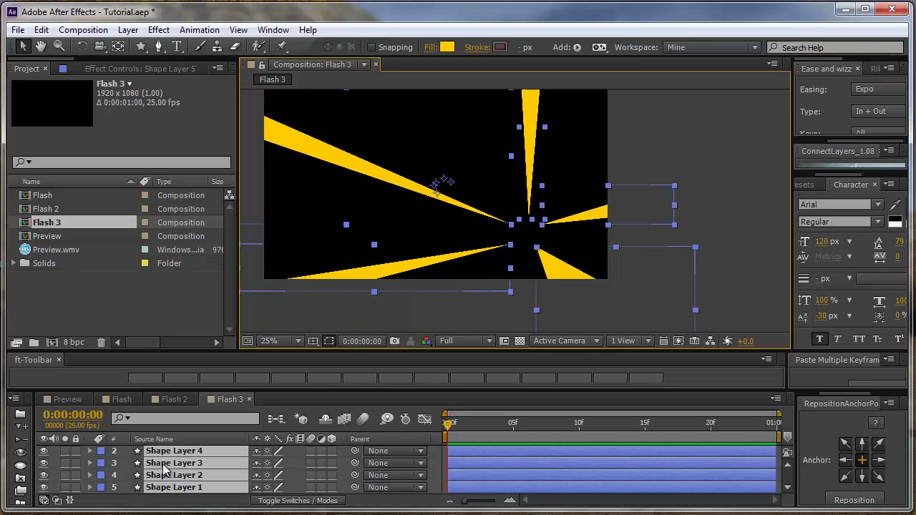
left_click(516, 426)
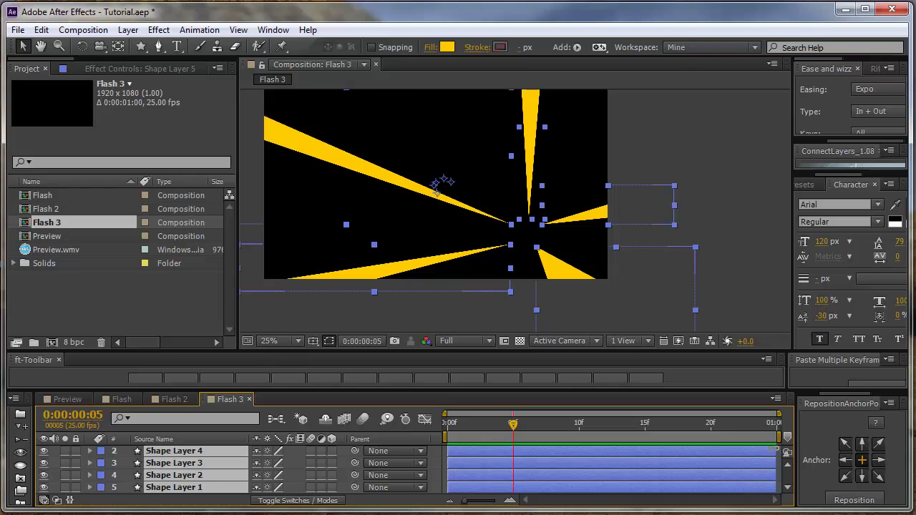
left_click_drag(776, 451, 496, 453)
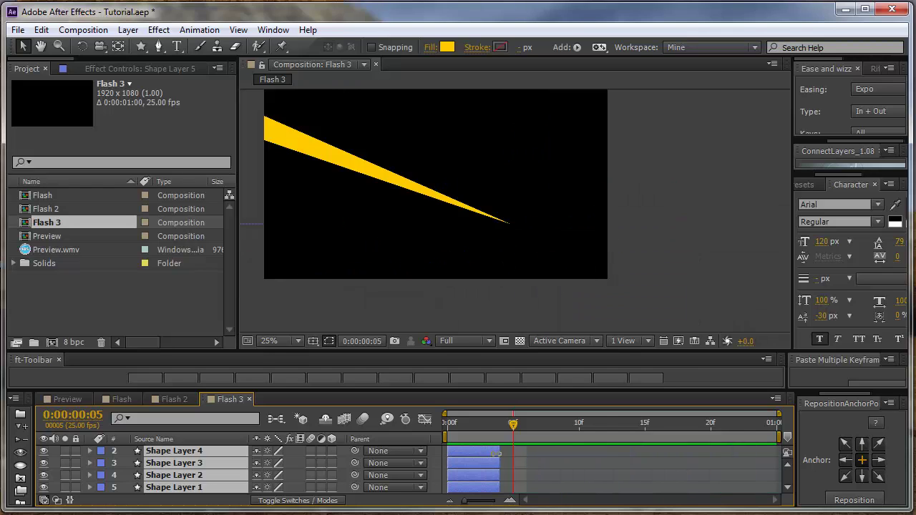
left_click(554, 461)
scroll(547, 467, "up", 1)
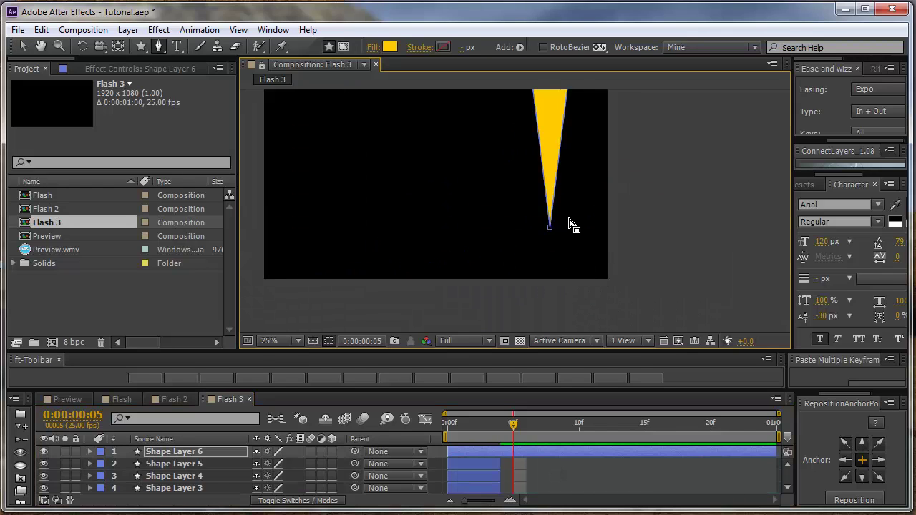
Undo the last points of the new Shape Layer 6 spike and redraw it from above the frame with its tip slightly higher
key("ctrl+z")
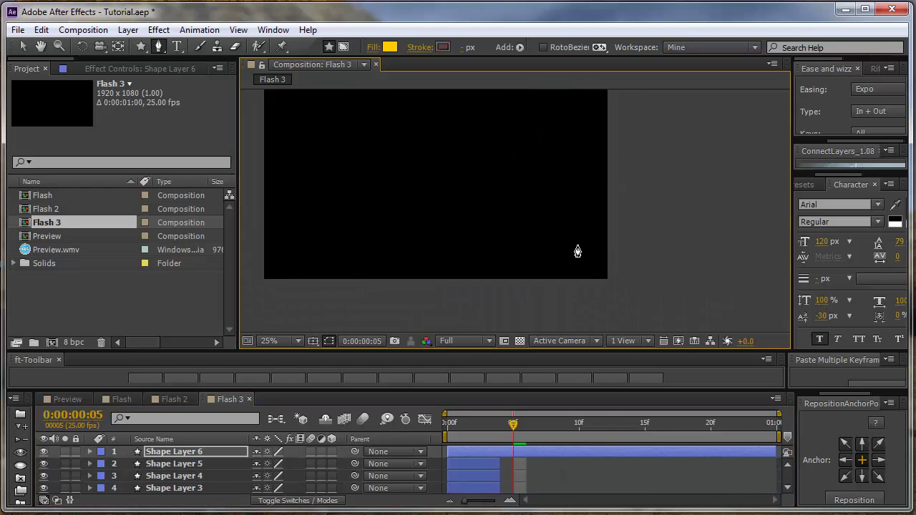
key("comma")
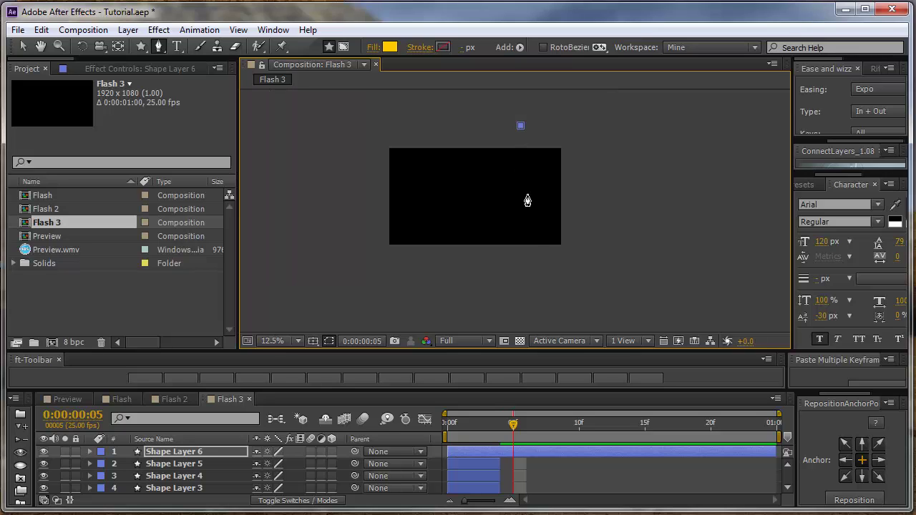
left_click(528, 211)
left_click(544, 129)
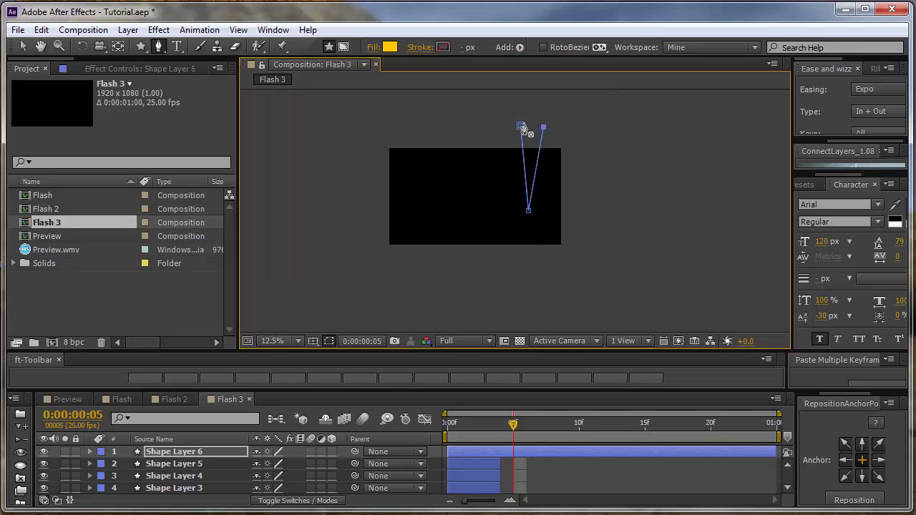
left_click(520, 125)
key("period")
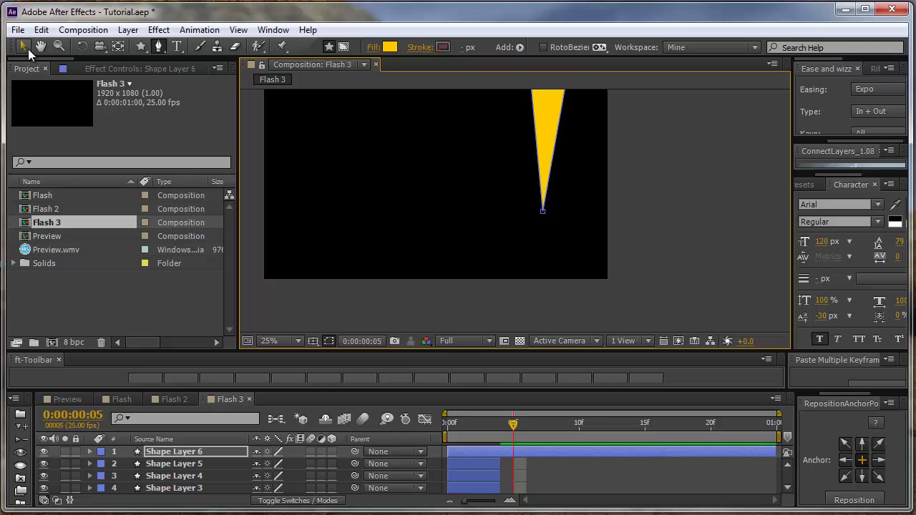
key("v")
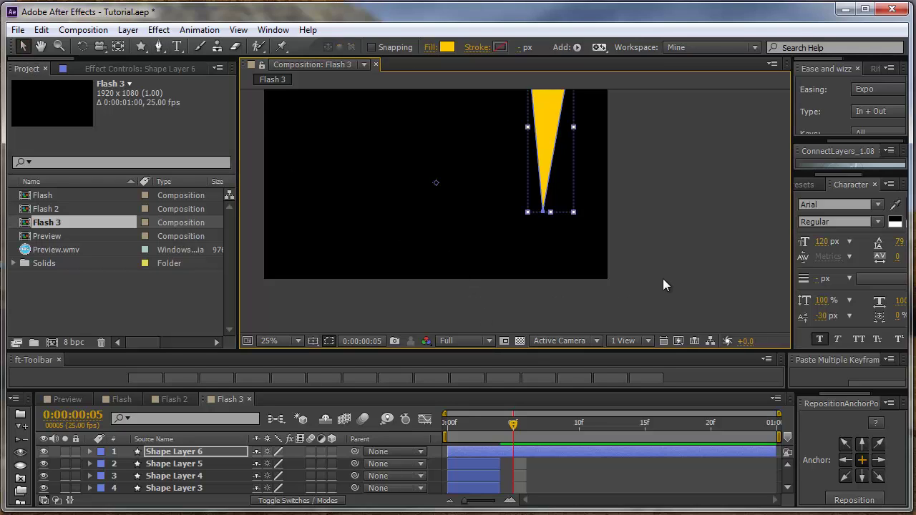
left_click(663, 280)
Draw a narrow upward-pointing spike on a new shape layer, from below the frame to just beneath the first spike's tip
key("g")
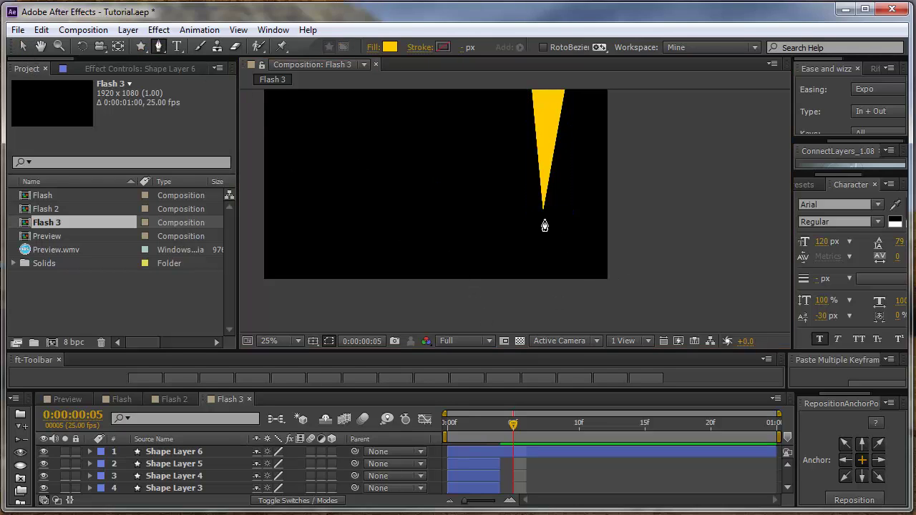
left_click(544, 219)
left_click(554, 306)
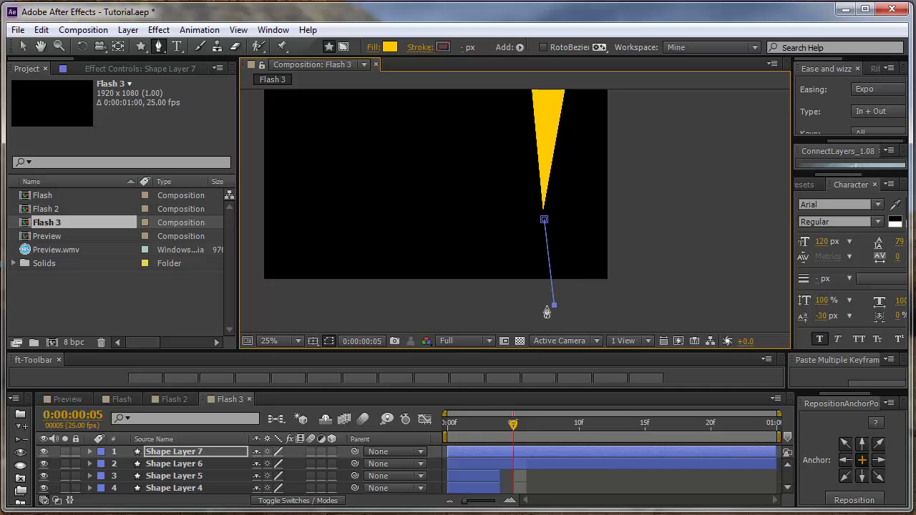
left_click(533, 298)
left_click(544, 219)
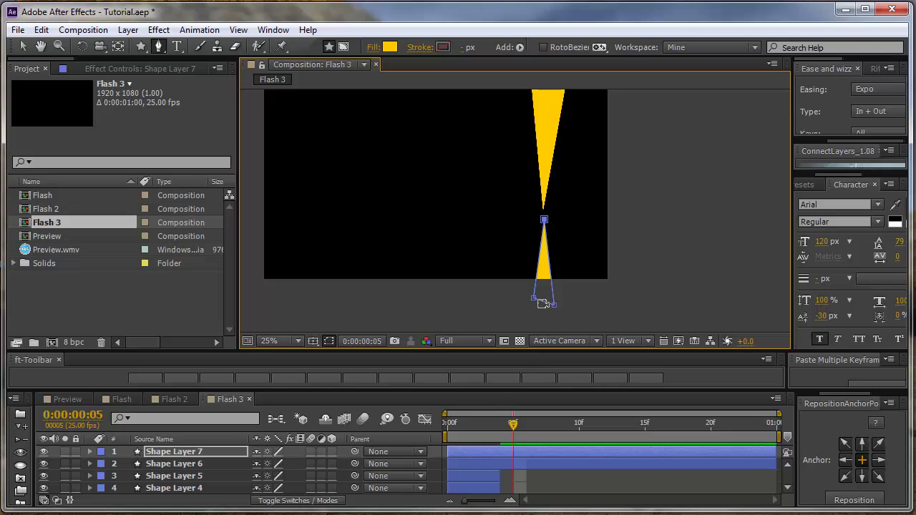
key("y")
key("v")
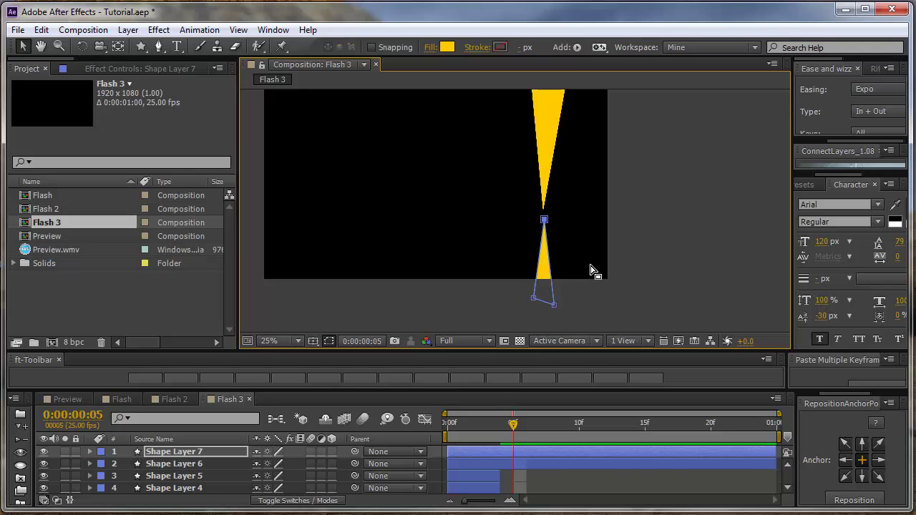
Reveal the path of Shape Layer 6 and move its two outer points above the frame so the top spike tilts left
key("space")
left_click_drag(597, 208, 579, 265)
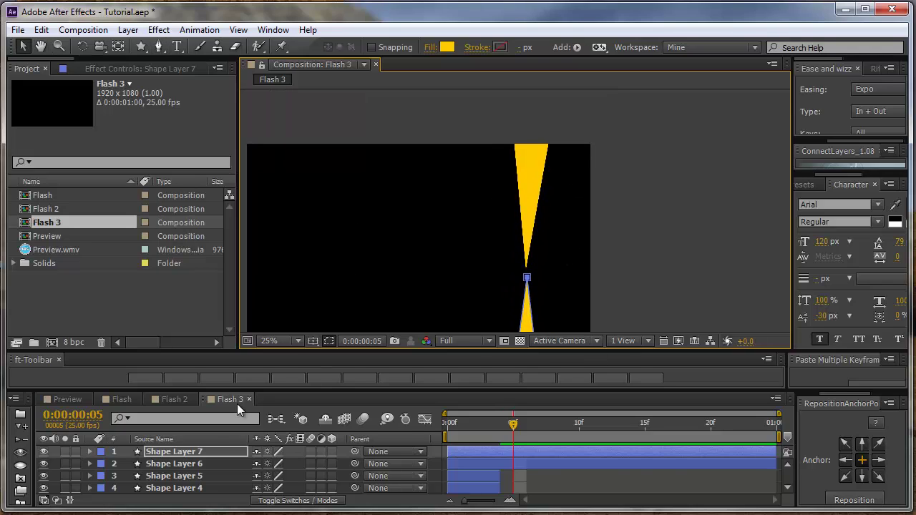
left_click(183, 464)
left_click(91, 463)
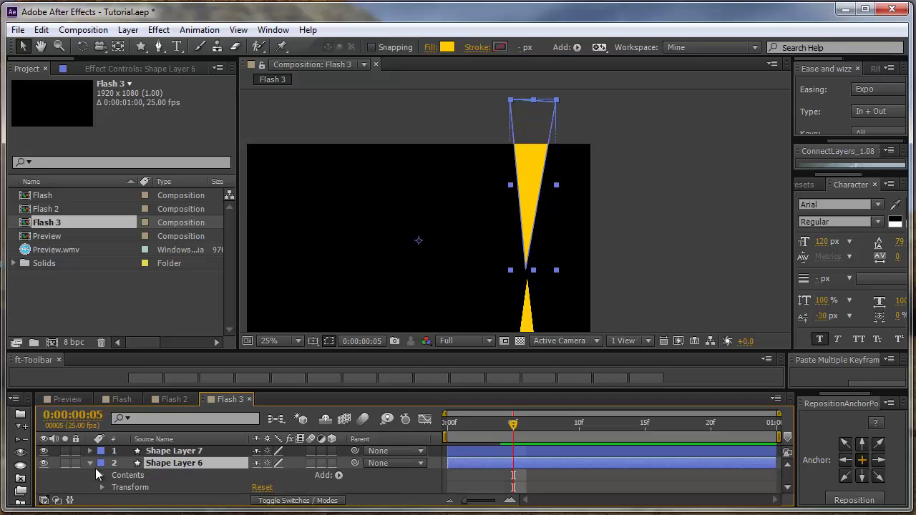
left_click(102, 476)
left_click(115, 488)
scroll(117, 486, "down", 1)
left_click(127, 464)
left_click(166, 476)
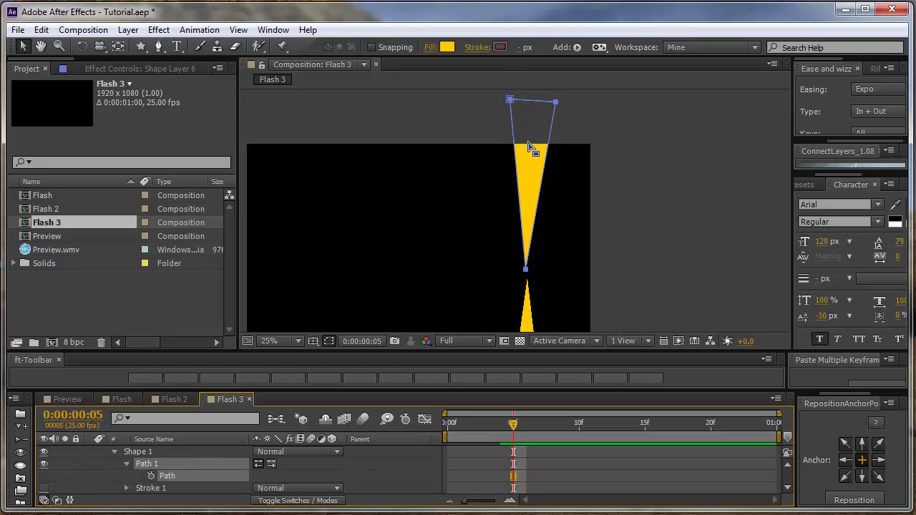
left_click(510, 100)
left_click_drag(510, 100, 535, 100)
left_click_drag(555, 102, 502, 105)
left_click(693, 256)
Reveal the path of Shape Layer 7 and move its two outer points apart below the frame to widen the bottom spike
scroll(515, 304, "up", 1)
left_click_drag(514, 306, 473, 178)
scroll(157, 473, "up", 1)
left_click(90, 464)
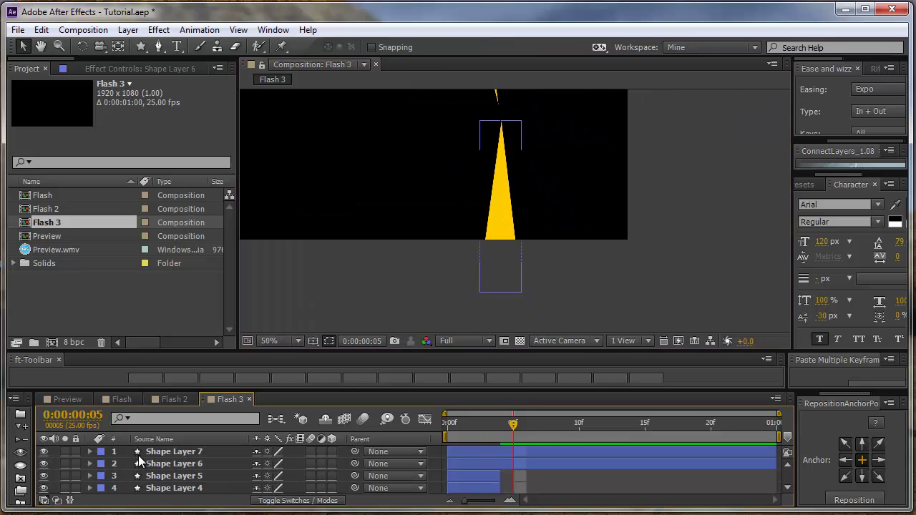
left_click(138, 453)
left_click(90, 453)
left_click(102, 464)
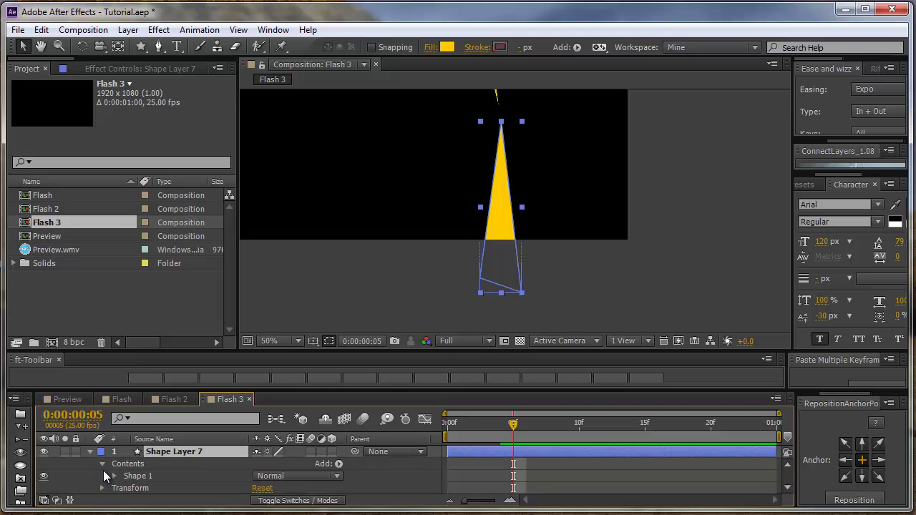
left_click(115, 476)
scroll(129, 474, "down", 1)
left_click(127, 464)
left_click(166, 476)
left_click_drag(480, 277, 446, 278)
left_click_drag(521, 292, 538, 292)
left_click(564, 257)
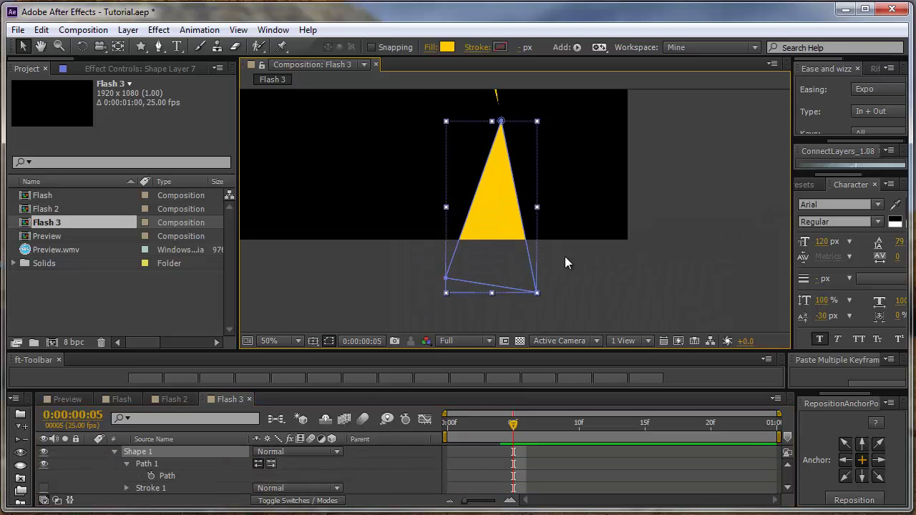
Narrow the lower yellow spike in Flash 3 by pulling its bottom path points inward
left_click(564, 256)
scroll(558, 218, "down", 1)
left_click_drag(560, 207, 575, 236)
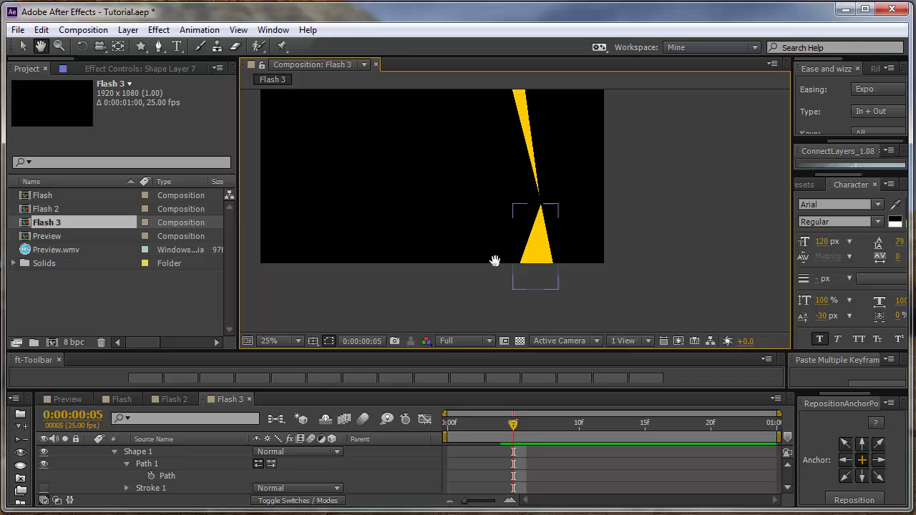
left_click(159, 465)
left_click_drag(503, 279, 549, 288)
left_click(625, 298)
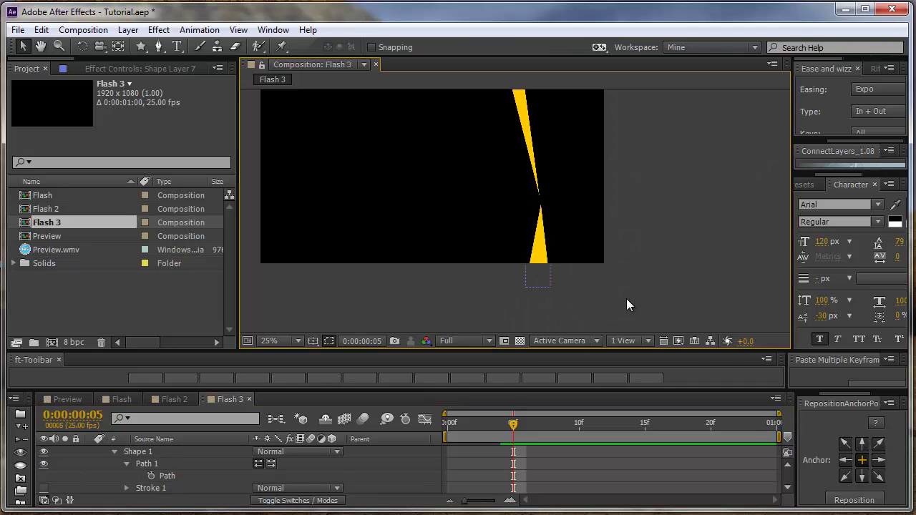
Move Shape Layers 6 and 7 together along the timeline so they start at frame 9
scroll(626, 298, "down", 1)
scroll(626, 299, "up", 1)
key("u")
left_click(487, 426)
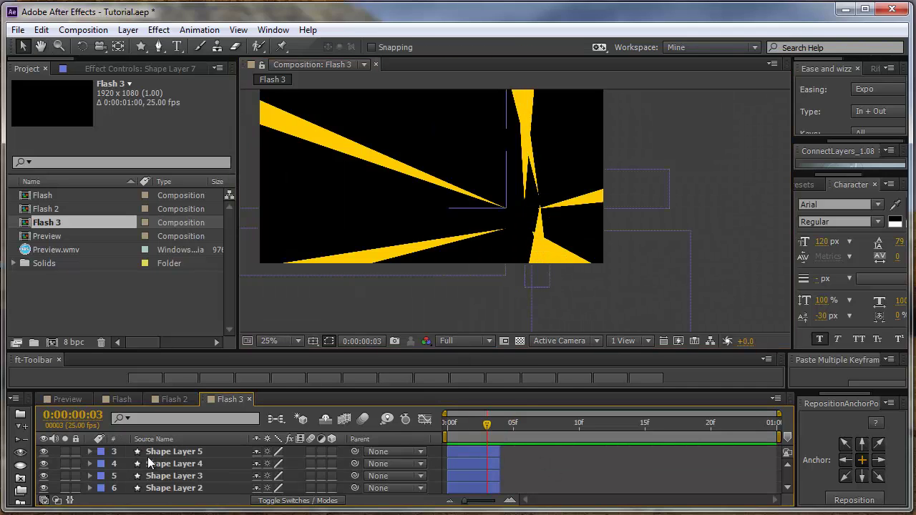
scroll(147, 457, "up", 1)
left_click(513, 426)
left_click(525, 461)
left_click(528, 455, "shift")
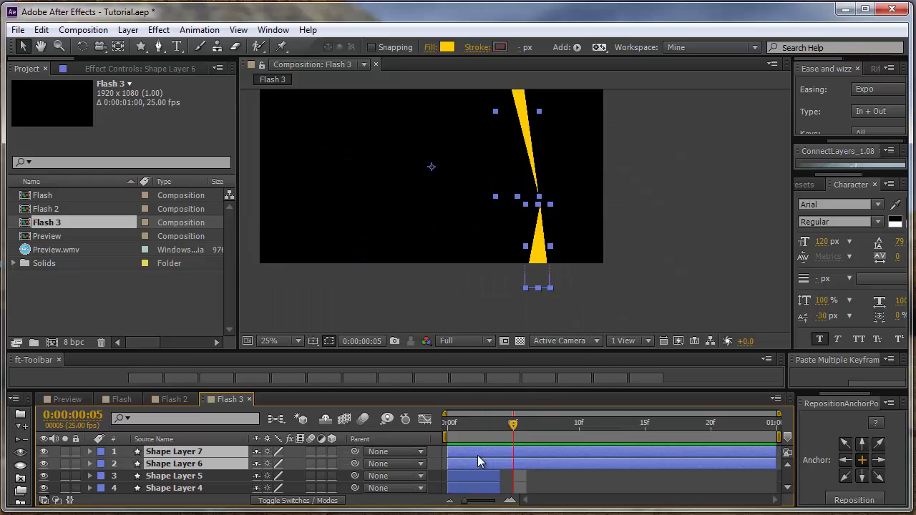
left_click_drag(477, 455, 594, 456)
left_click(529, 462)
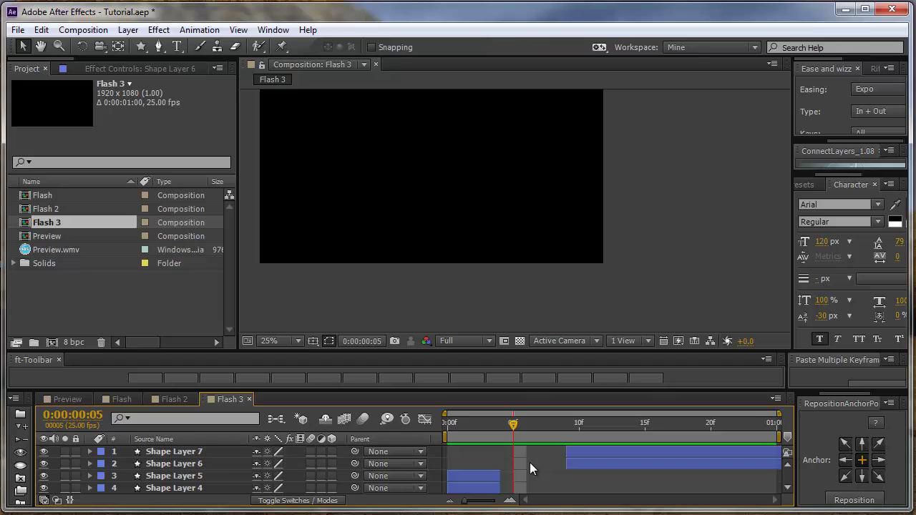
Create a white 1920 x 1080 px solid named Flash and trim it to run from frame 4 to frame 9
key("ctrl+y")
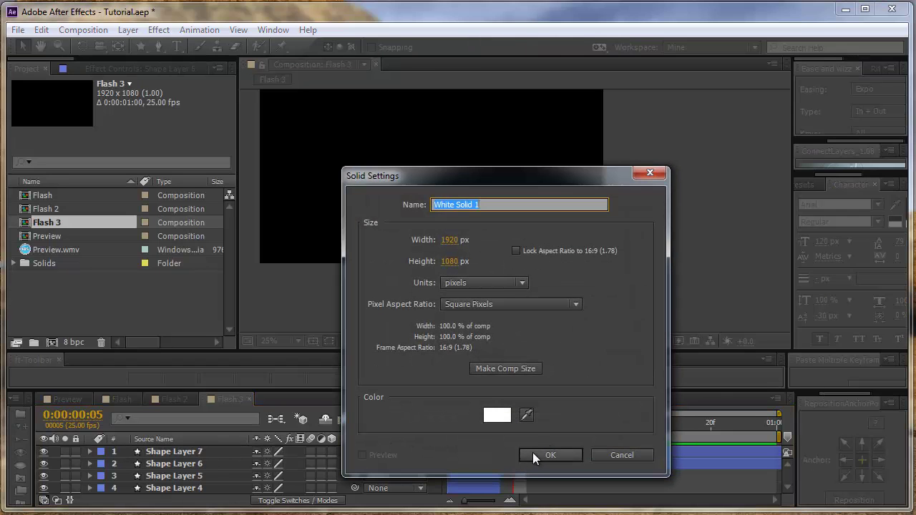
type("Flash")
left_click(531, 460)
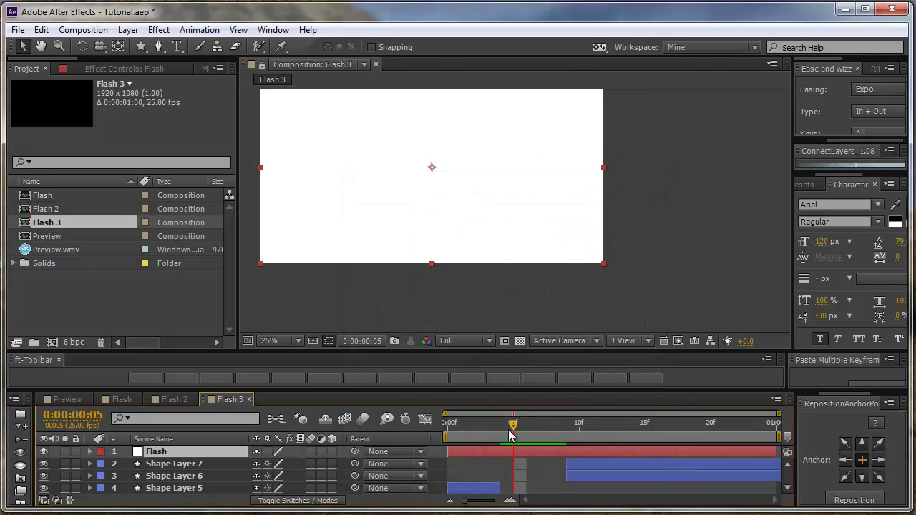
left_click_drag(511, 434, 499, 439)
left_click_drag(445, 452, 500, 452)
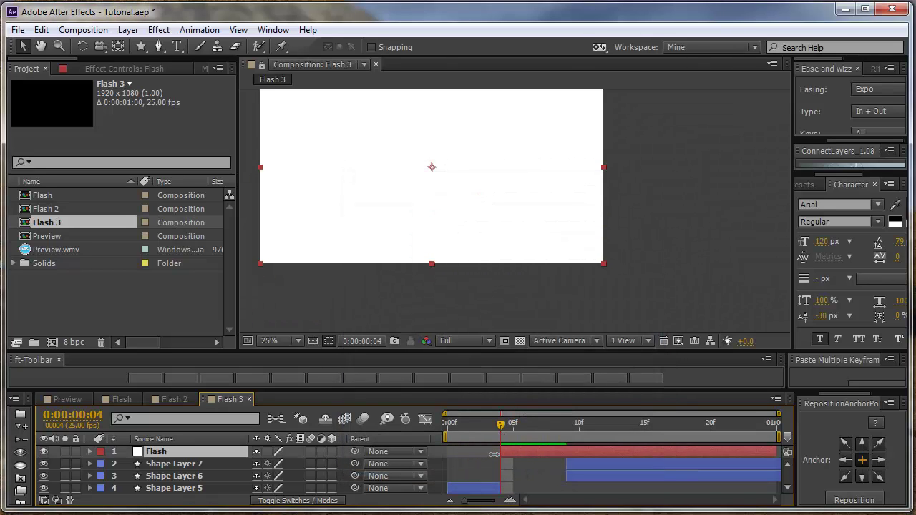
left_click_drag(769, 455, 565, 452)
Trim Shape Layers 6 and 7 to four frames and shorten the end of the Flash layer to leave three frames
scroll(475, 463, "down", 2)
key("Page_Up")
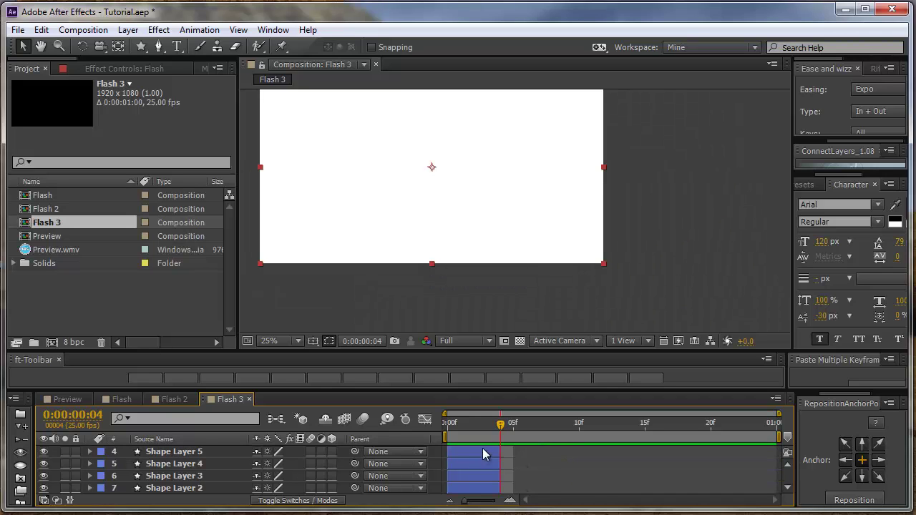
left_click_drag(484, 437, 630, 446)
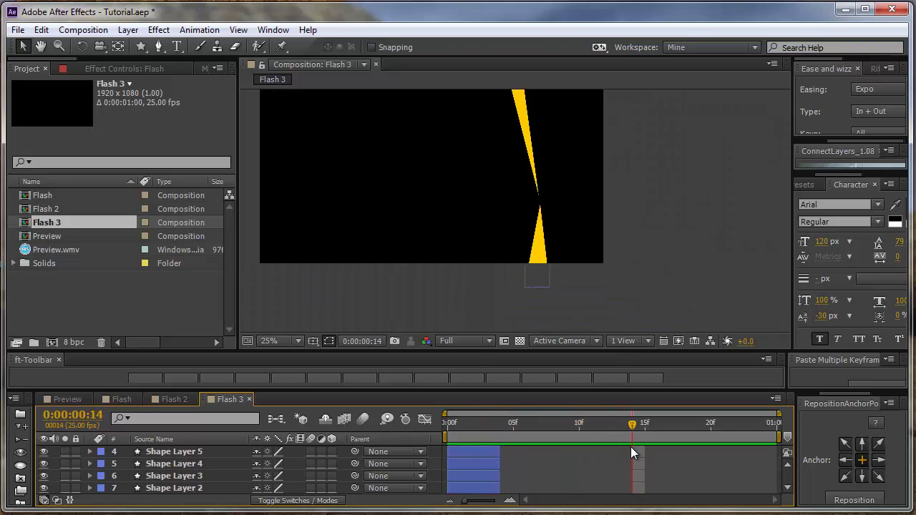
scroll(624, 454, "up", 2)
left_click(623, 466)
left_click(623, 475, "shift")
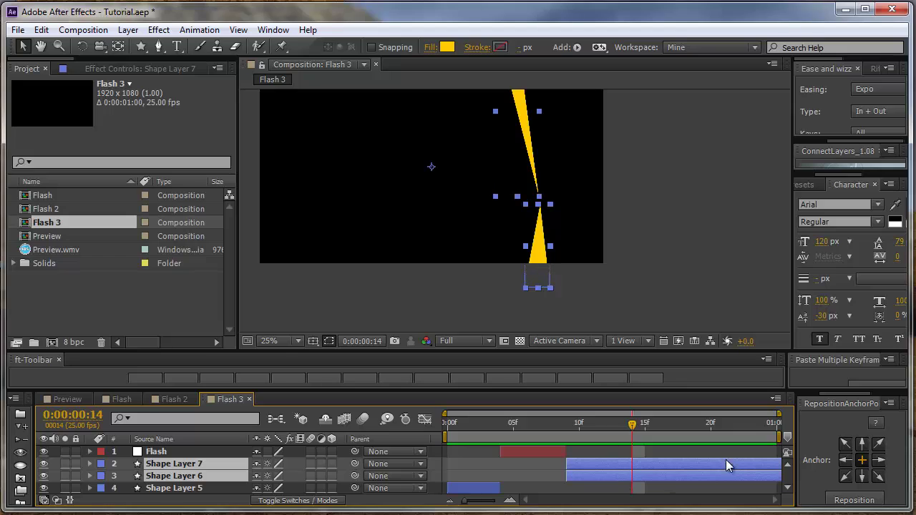
key("alt+bracketright")
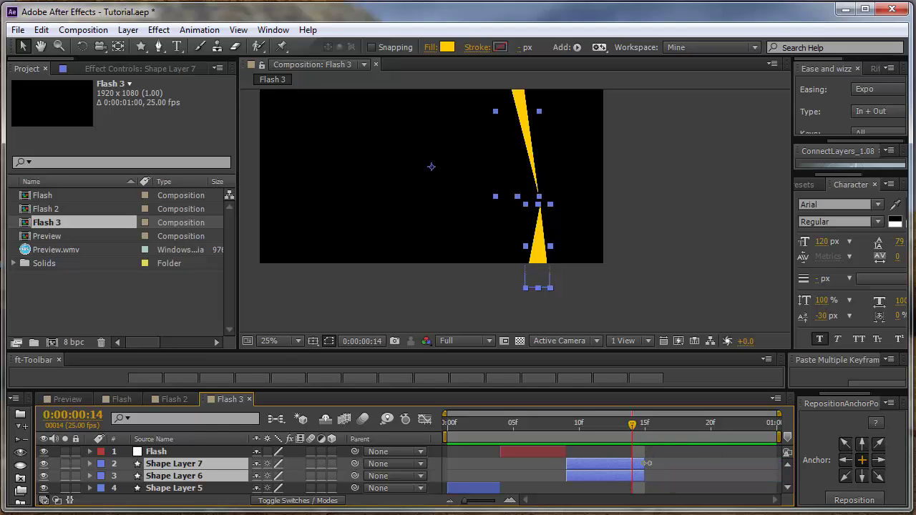
left_click_drag(646, 464, 614, 469)
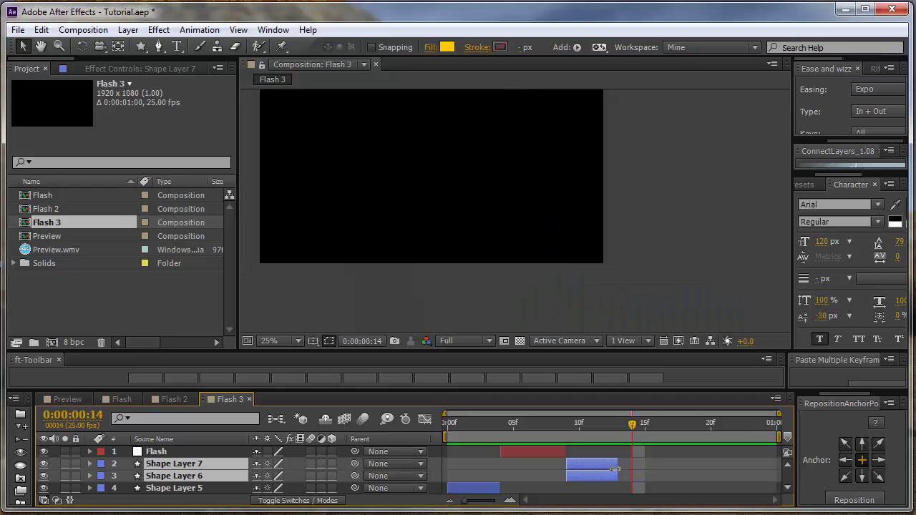
left_click(527, 452)
left_click_drag(558, 452, 547, 453)
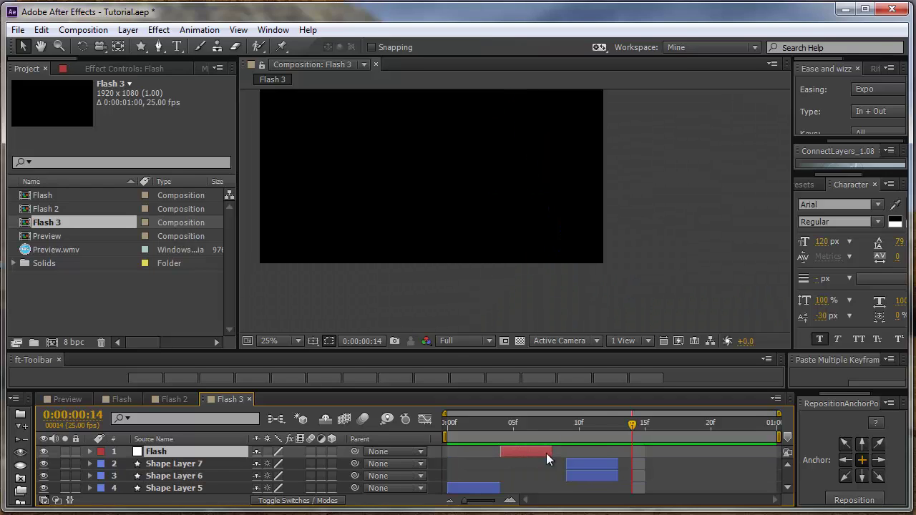
Create a fully saturated orange-yellow solid with hue 45° at 1920 x 1080 px and name it Yellow
left_click(577, 424)
left_click(604, 465)
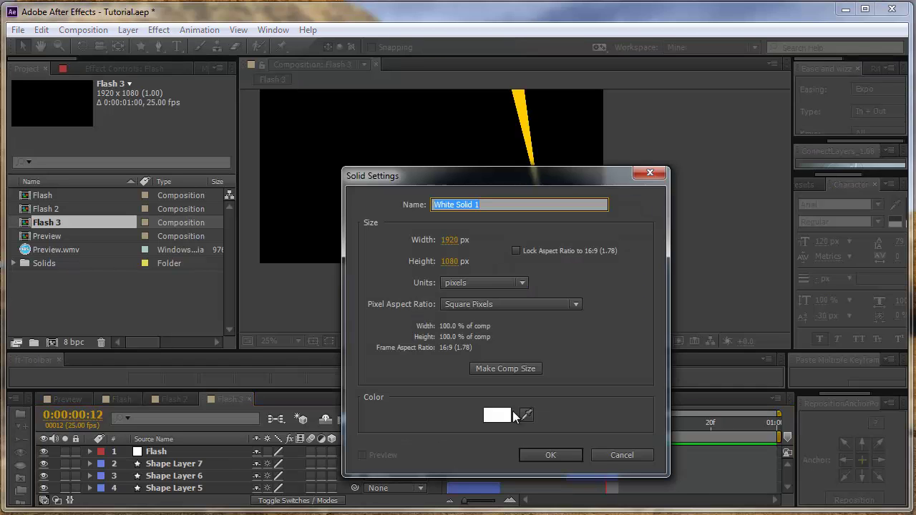
left_click(496, 416)
left_click_drag(428, 427, 428, 413)
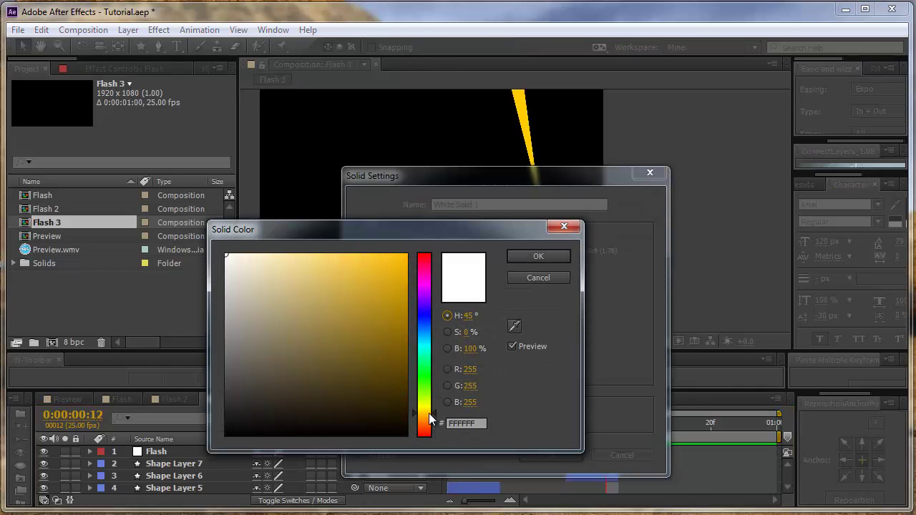
left_click(407, 254)
left_click(534, 257)
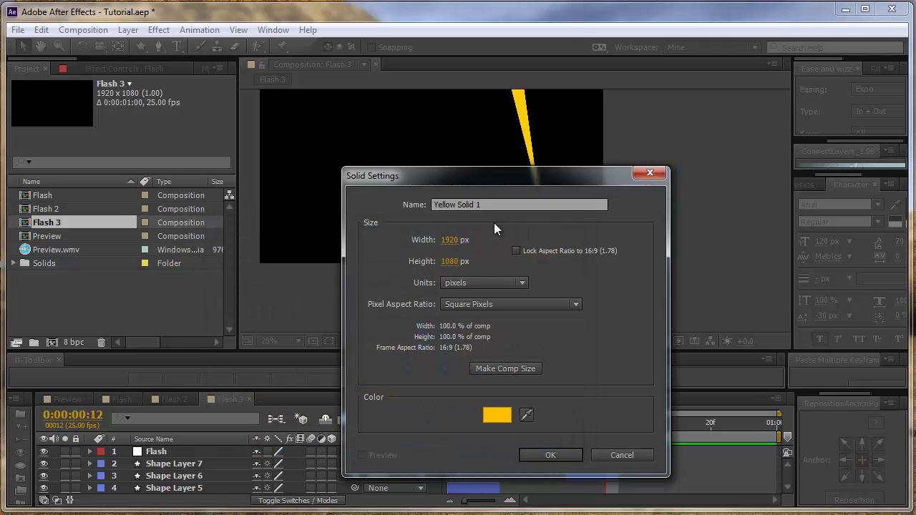
left_click_drag(463, 204, 656, 249)
key("BackSpace")
key("BackSpace")
key("Return")
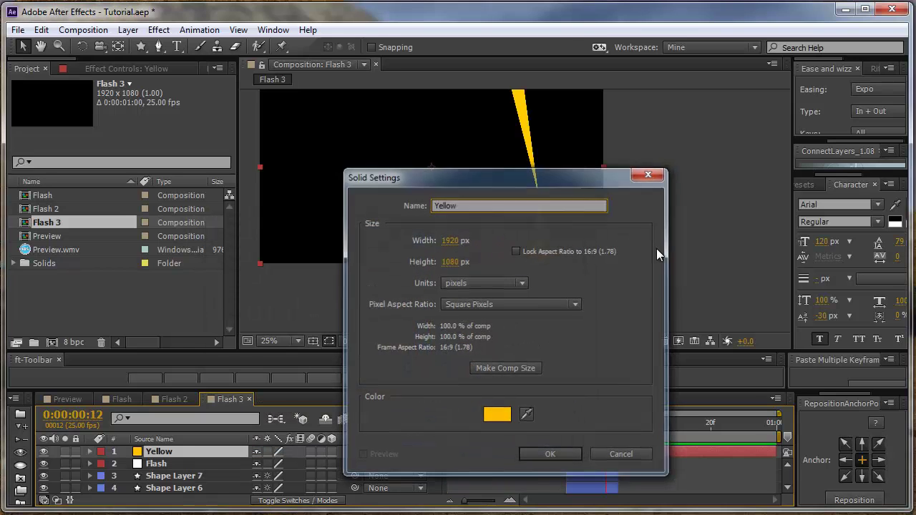
Start the Yellow layer at frame 13, trim its end after frame 17, and play back the animation
left_click_drag(606, 427, 619, 433)
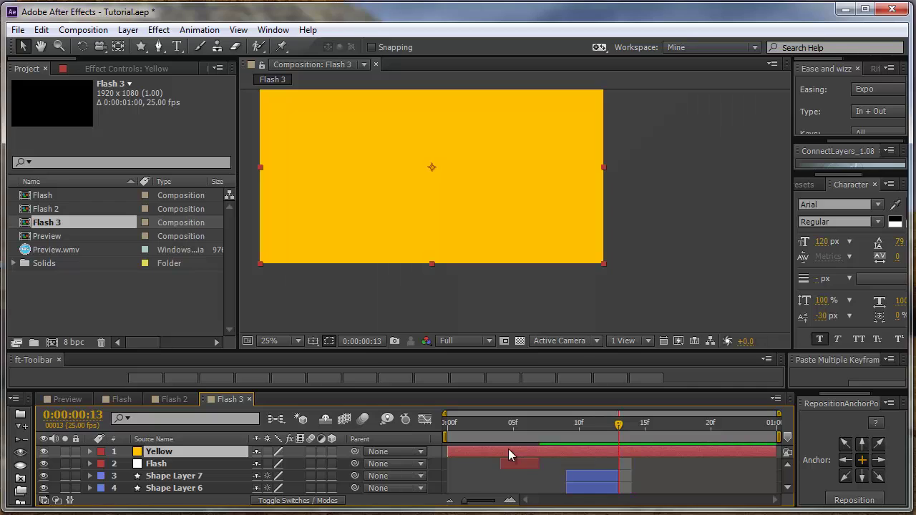
left_click_drag(511, 452, 655, 468)
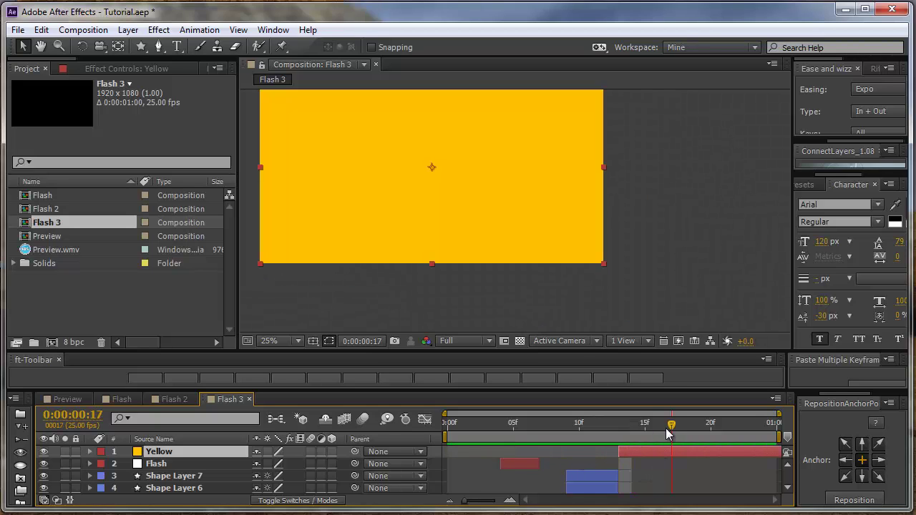
key("alt+bracketright")
key("space")
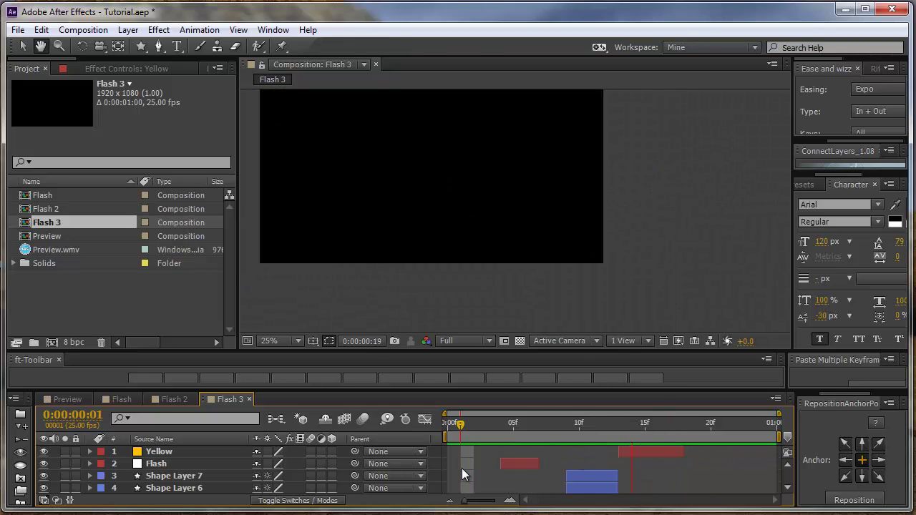
key("space")
Shorten Shape Layers 6 and 7 and the Yellow layer to three frames each, with Yellow starting at frame 12
left_click_drag(682, 452, 620, 452)
left_click(604, 477)
left_click(605, 488, "shift")
left_click(655, 483)
key("space")
key("space")
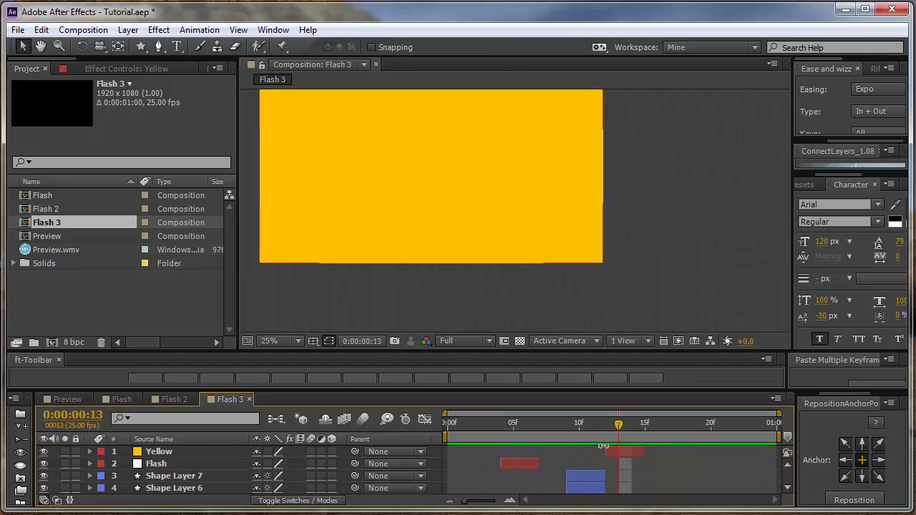
Swap the layer timing so Shape Layers 6 and 7 start at frame 4 and the Flash layer starts at frame 8
left_click(583, 476)
left_click(587, 488, "shift")
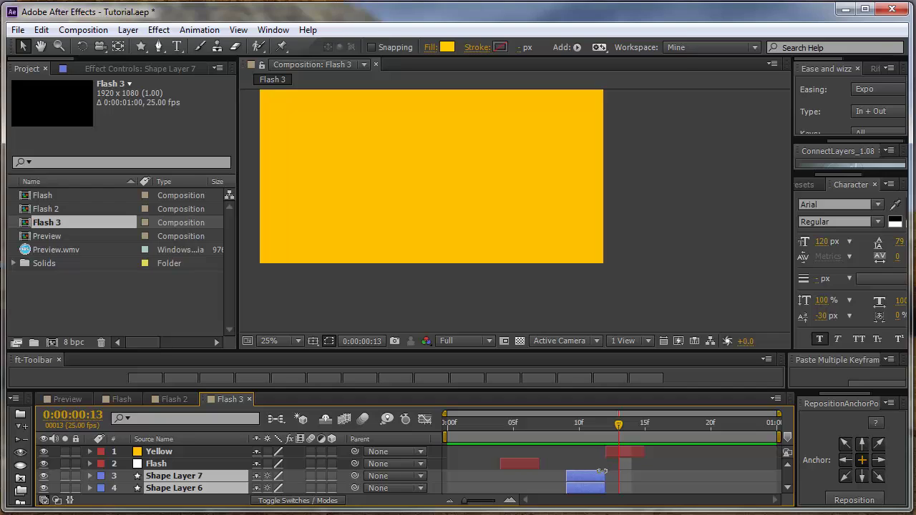
left_click_drag(593, 482, 569, 465)
left_click_drag(619, 485, 608, 446)
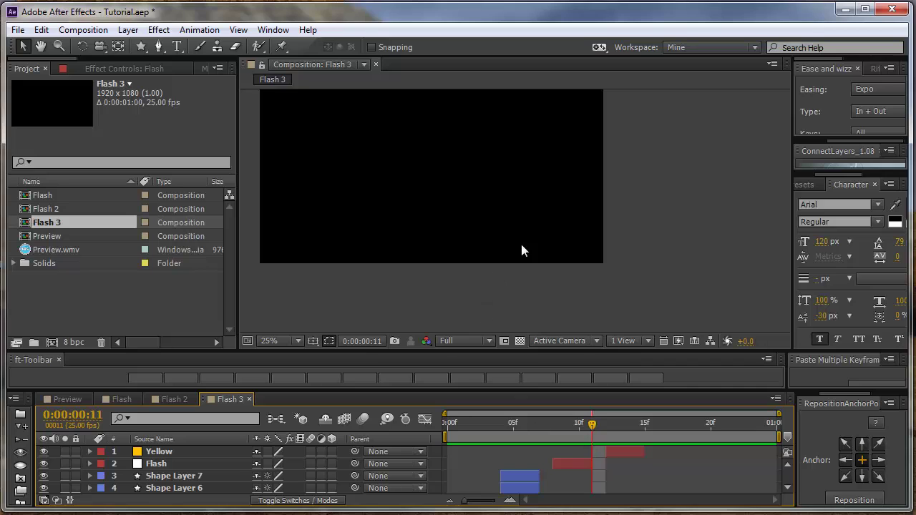
Set the end of the Flash 3 work area at frame 15
left_click_drag(483, 196, 529, 221)
left_click_drag(594, 424, 643, 435)
key("n")
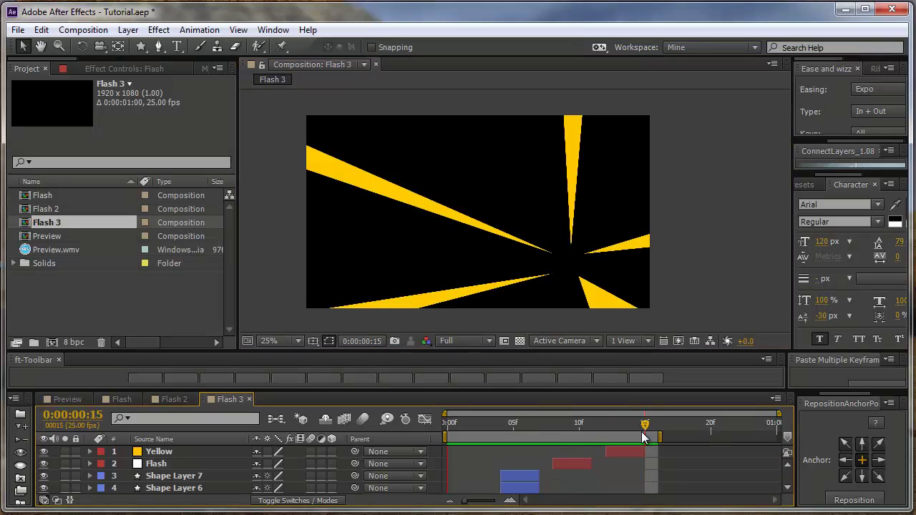
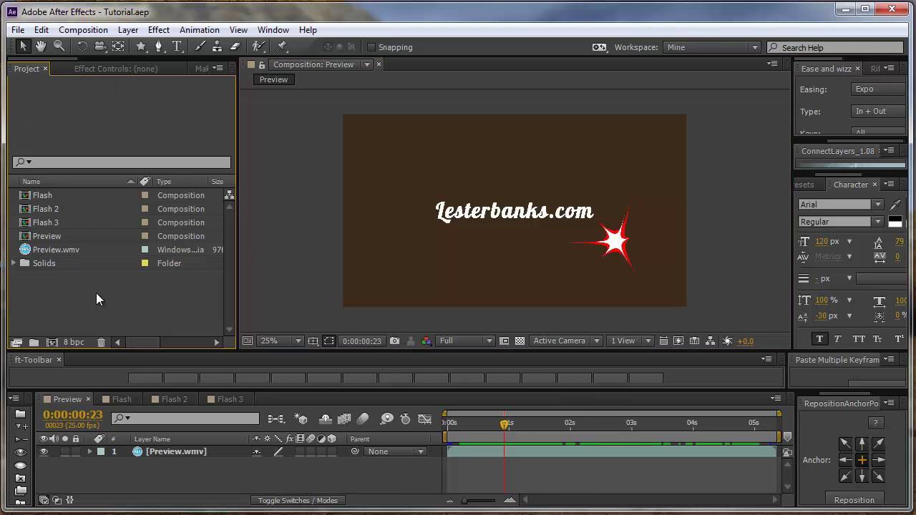
Create a new composition named Smoke Cloud with the HDTV 1080 25 preset and a one-second duration
left_click(97, 298)
key("ctrl+n")
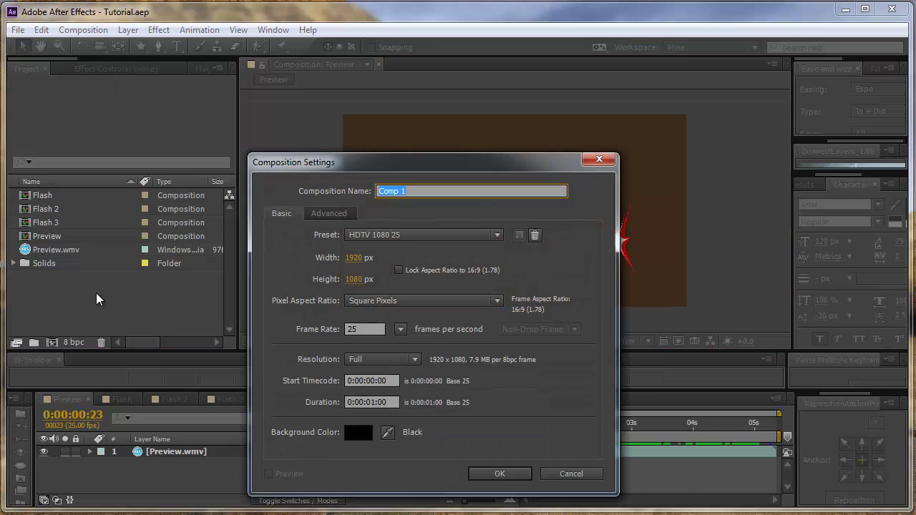
type("Smoke Cl")
type("oud")
key("Return")
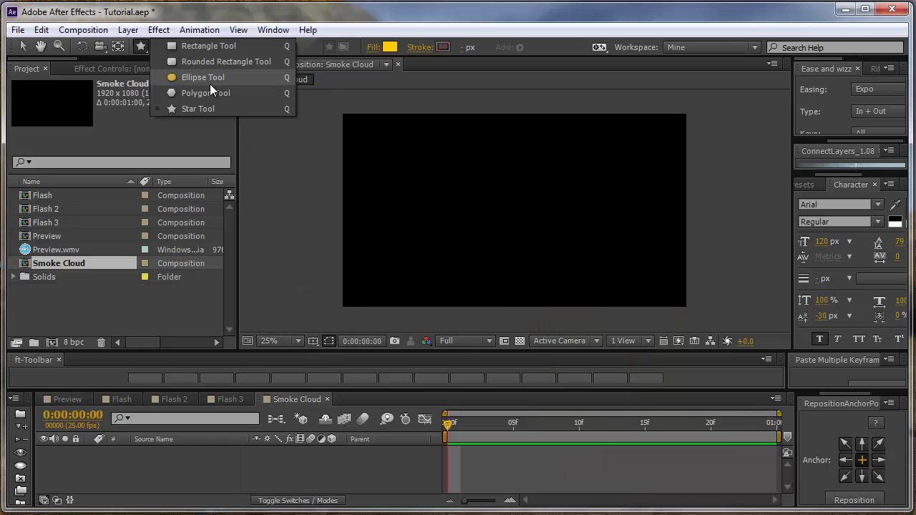
Draw a circle with the Ellipse tool in the left half of the Smoke Cloud composition
left_click(141, 46)
left_click(141, 46)
left_click(205, 75)
scroll(502, 232, "up", 2)
left_click_drag(381, 160, 476, 256)
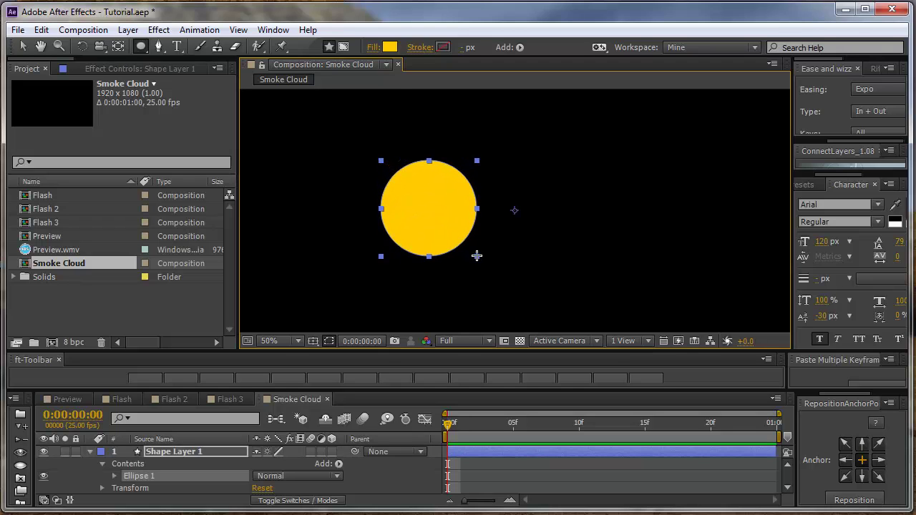
Change the circle's fill colour to a bright, fully saturated blue
left_click(389, 46)
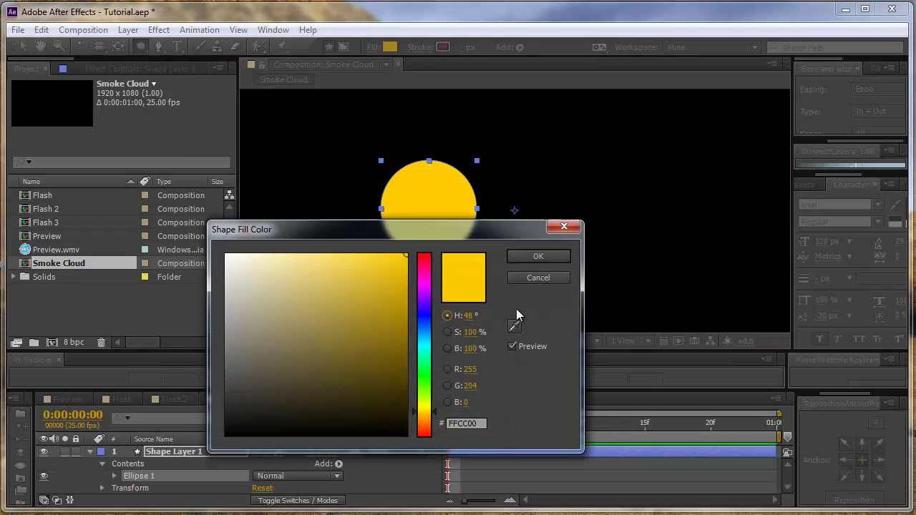
left_click(426, 329)
left_click(519, 256)
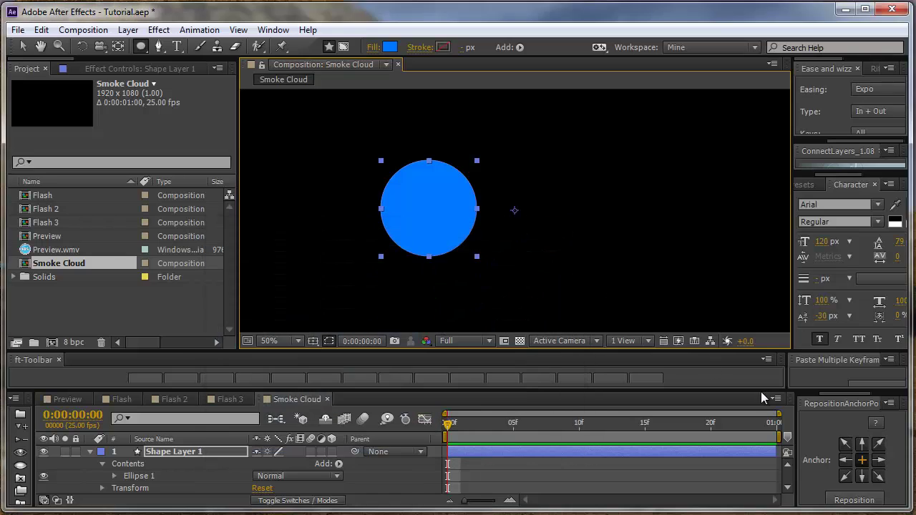
Reposition the circle's anchor point to its centre and centre the layer in the composition
left_click(862, 463)
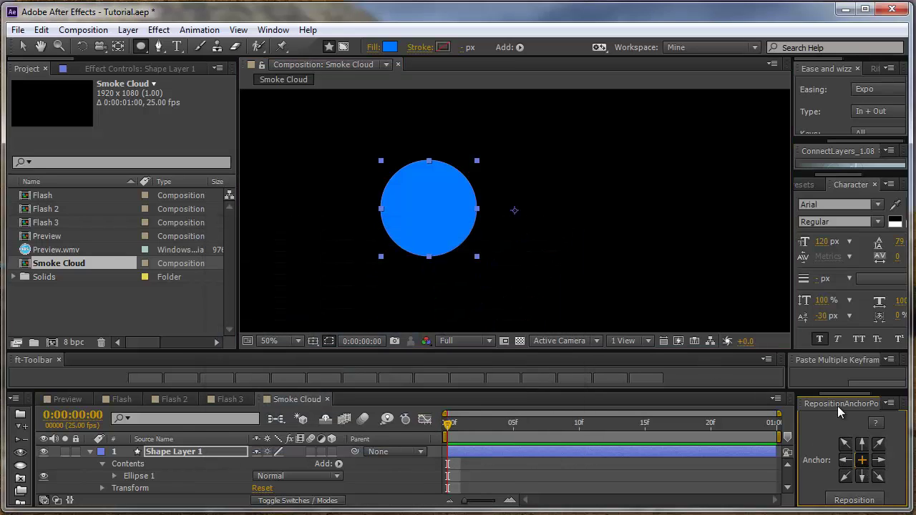
left_click(854, 500)
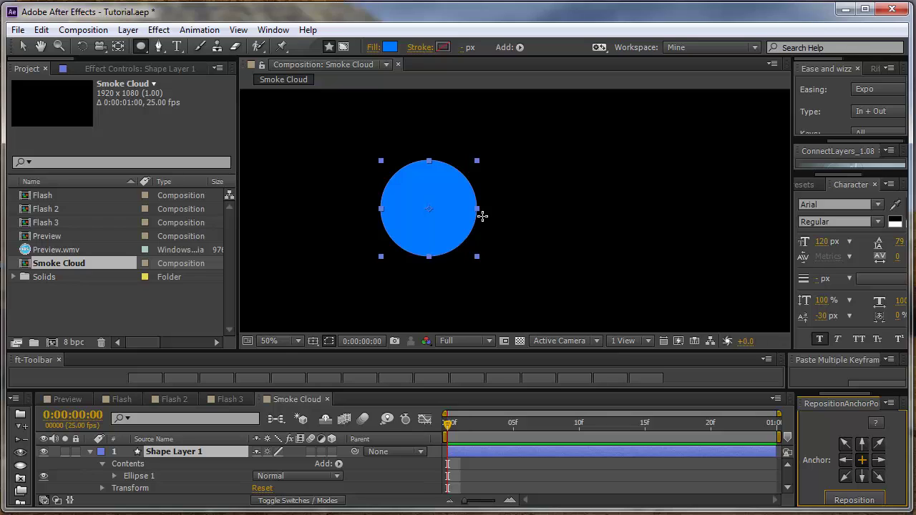
key("v")
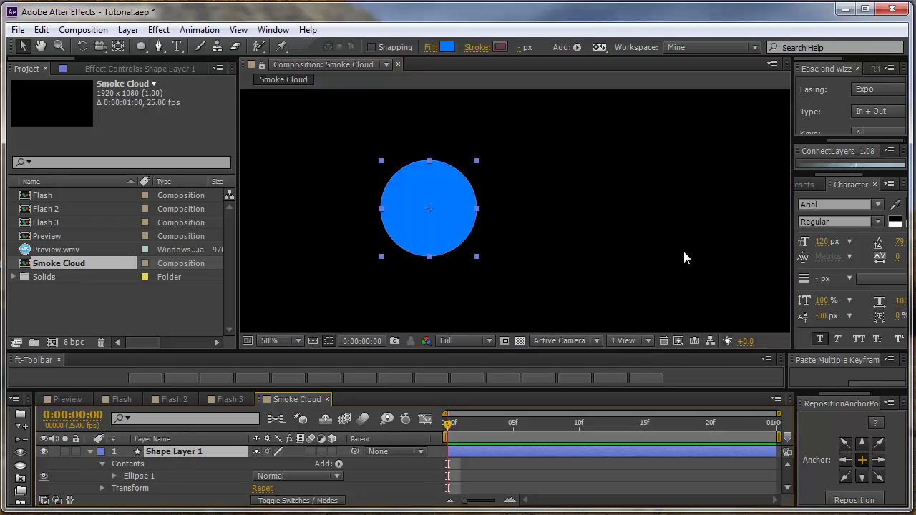
key("ctrl+Home")
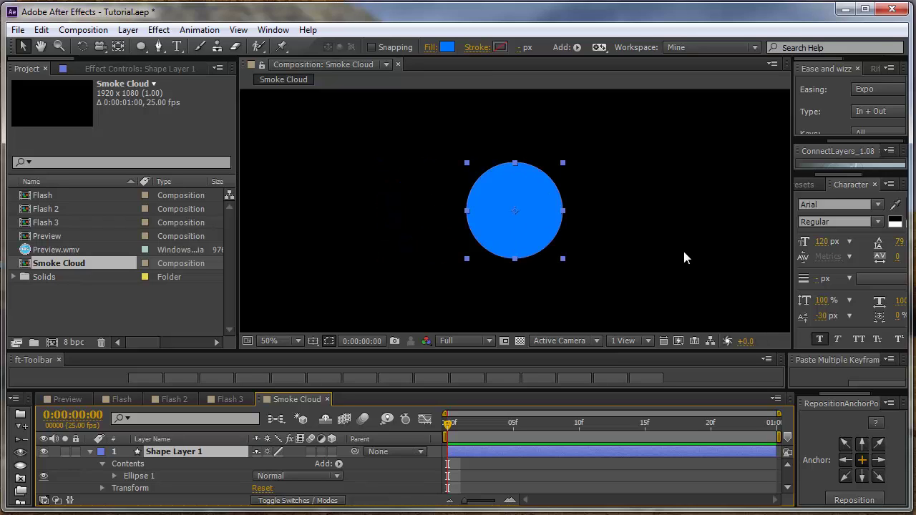
Change the circle's fill colour to a lighter, fully saturated sky blue, about 00BAFF
key("comma")
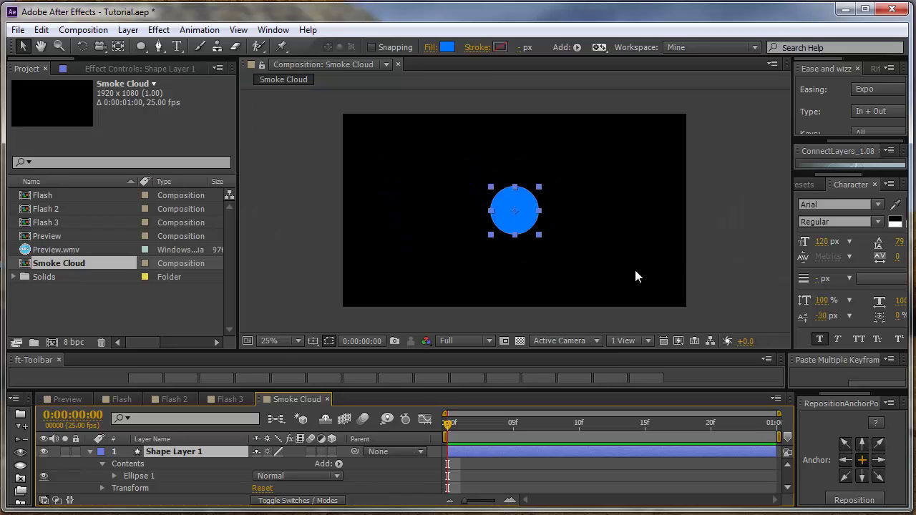
left_click(447, 47)
left_click_drag(436, 332, 434, 340)
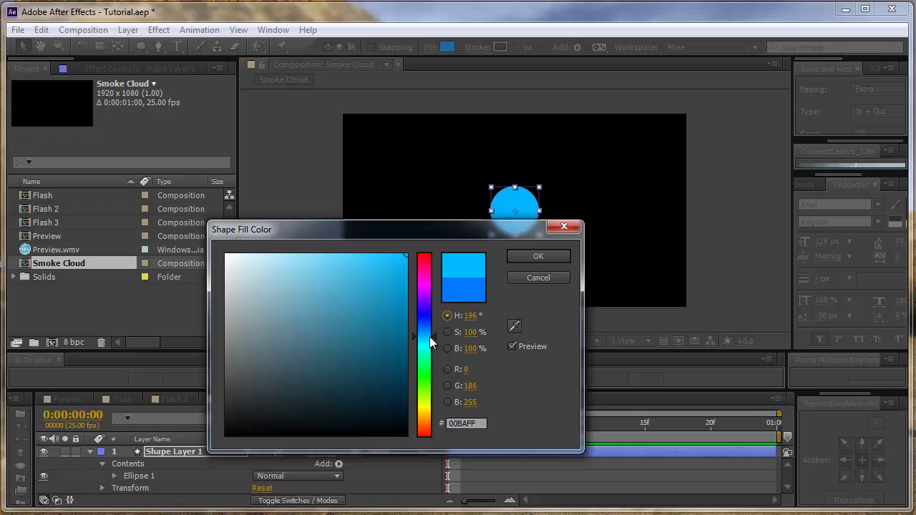
left_click(538, 257)
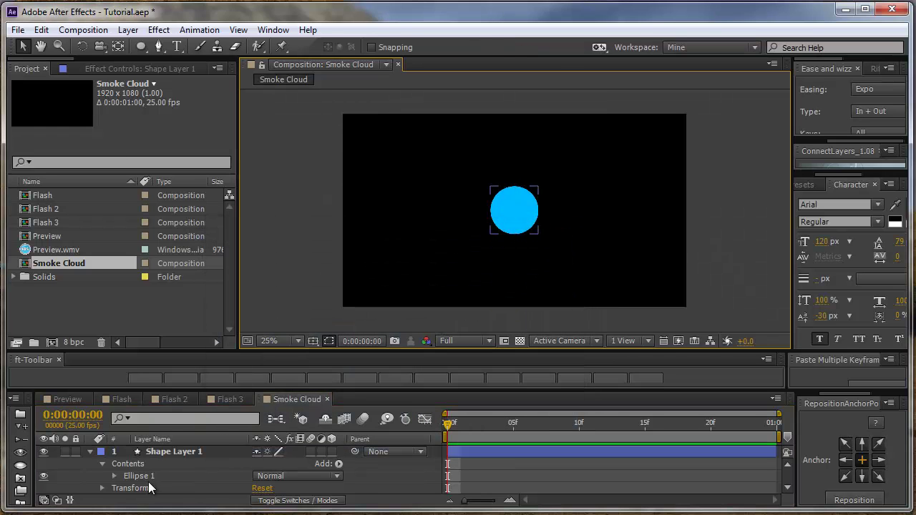
Duplicate Ellipse 1 six times within the shape layer and arrange the overlapping copies into a cloud shape
left_click(149, 451)
left_click(144, 475)
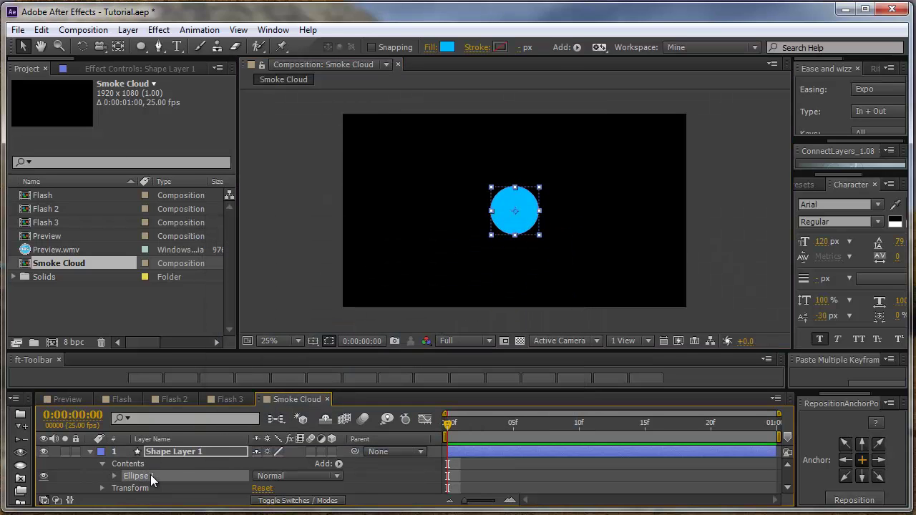
key("period")
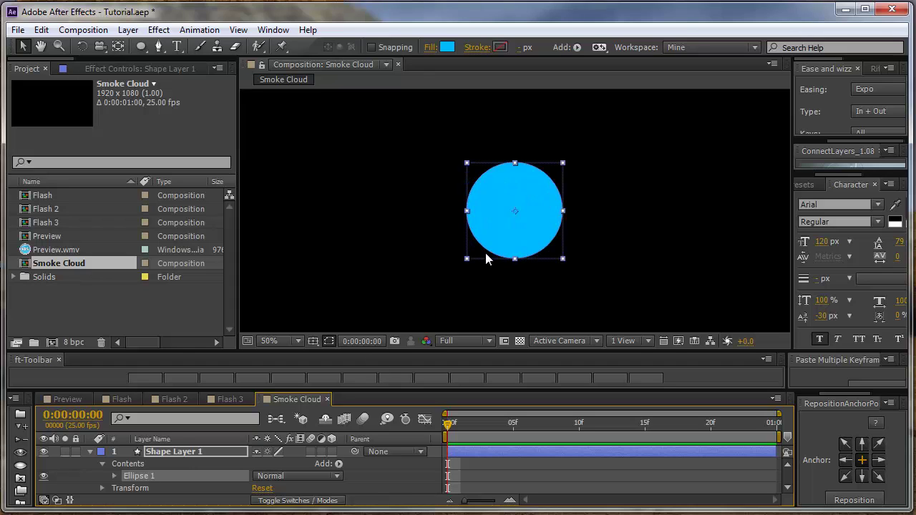
key("ctrl+d")
left_click_drag(516, 225, 623, 261)
key("ctrl+d")
key("ctrl+d")
key("ctrl+d")
key("ctrl+d")
key("ctrl+d")
left_click(393, 465)
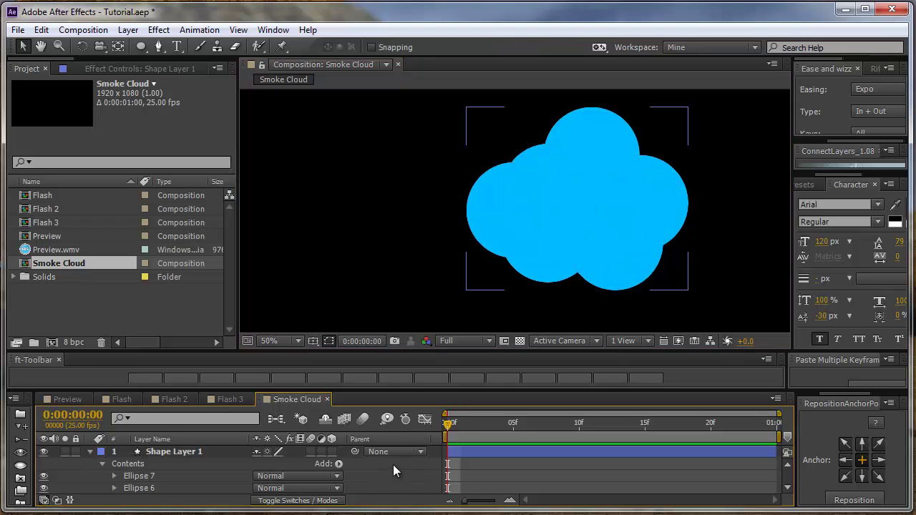
Reposition the cloud layer's anchor point to its centre and centre the layer in the composition
scroll(612, 226, "down", 1)
left_click(591, 227)
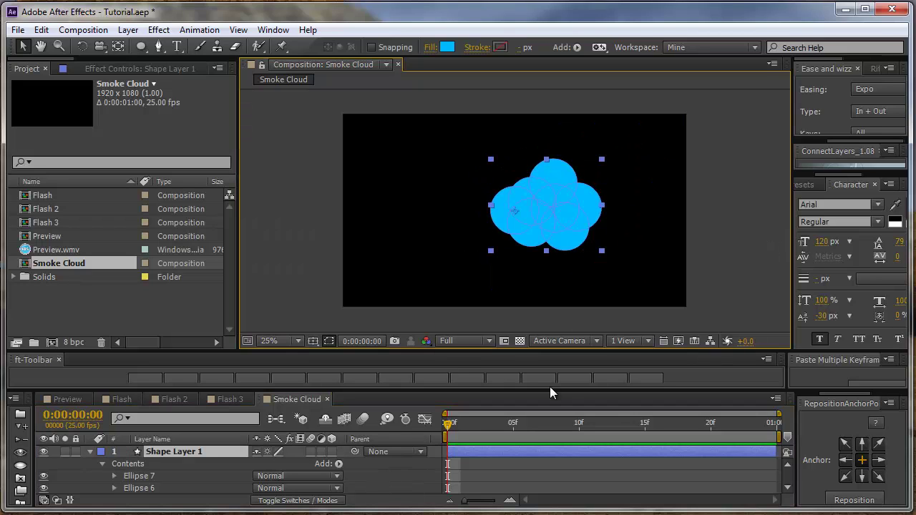
left_click(861, 463)
left_click(857, 500)
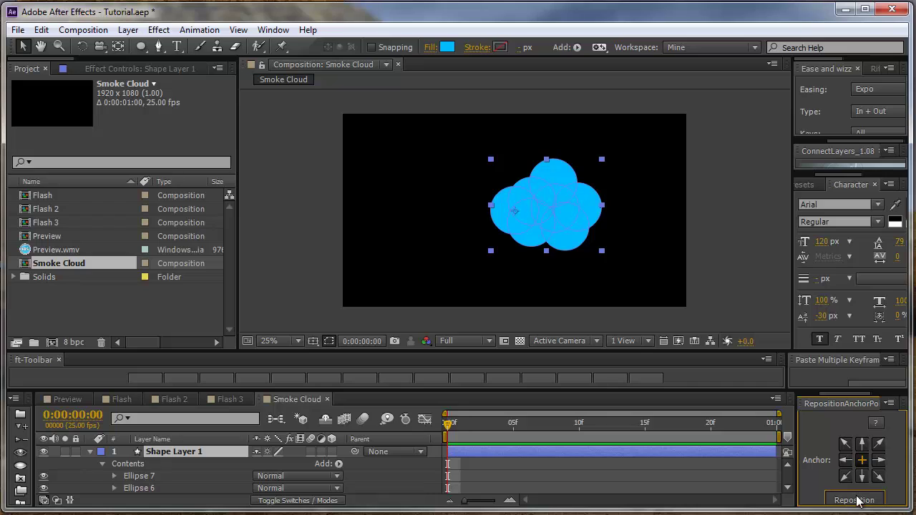
left_click(158, 451)
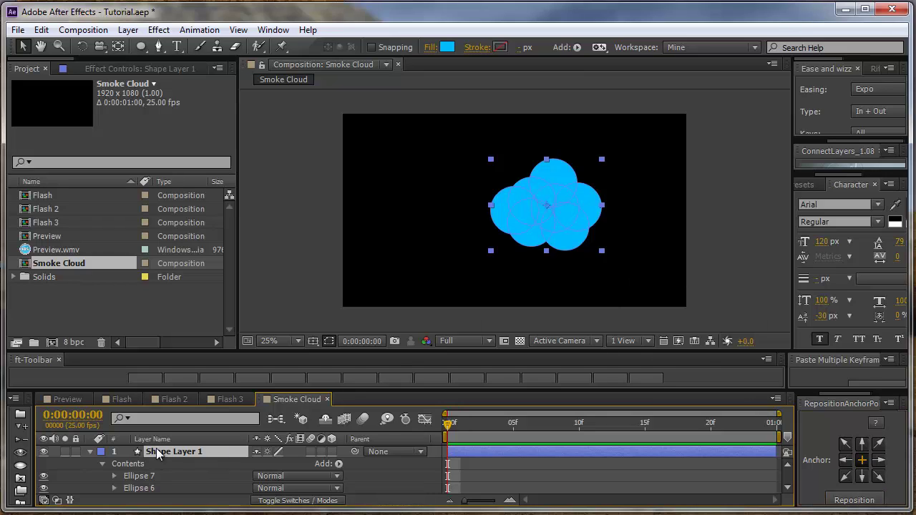
Rename the shape layer as Cloud
key("Return")
type("Cloud")
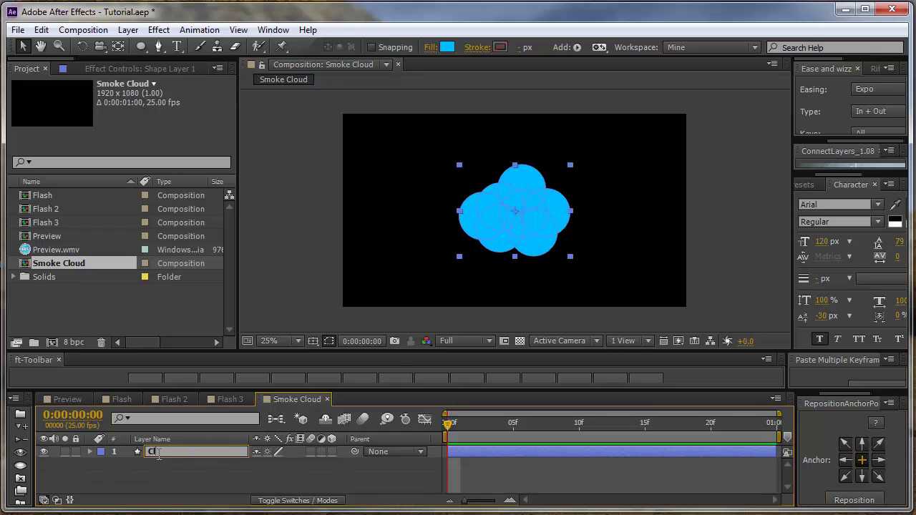
key("Return")
Add Scale keyframes to the Cloud layer at frame 0 and frame 10
key("period")
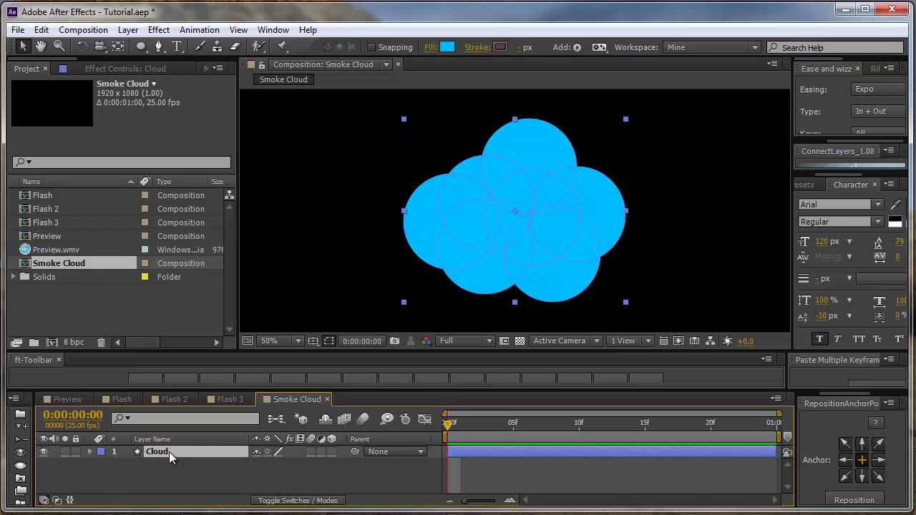
key("s")
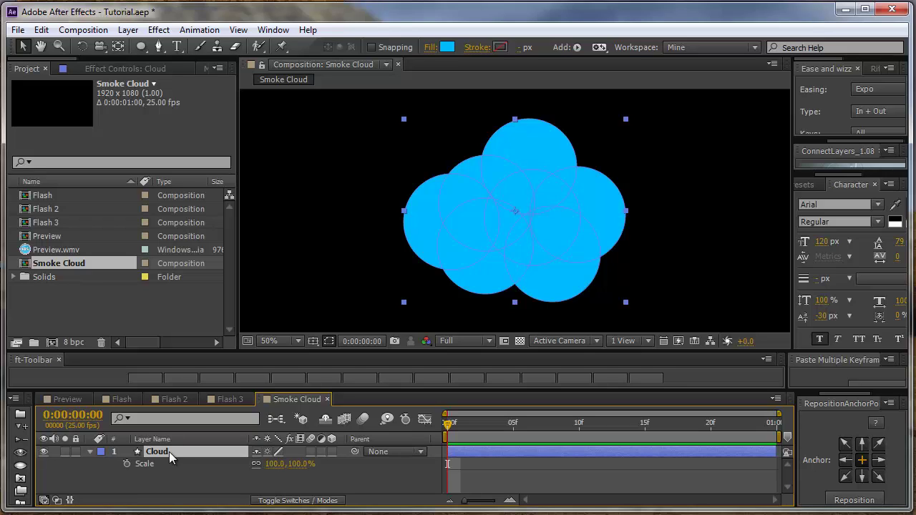
left_click(128, 463)
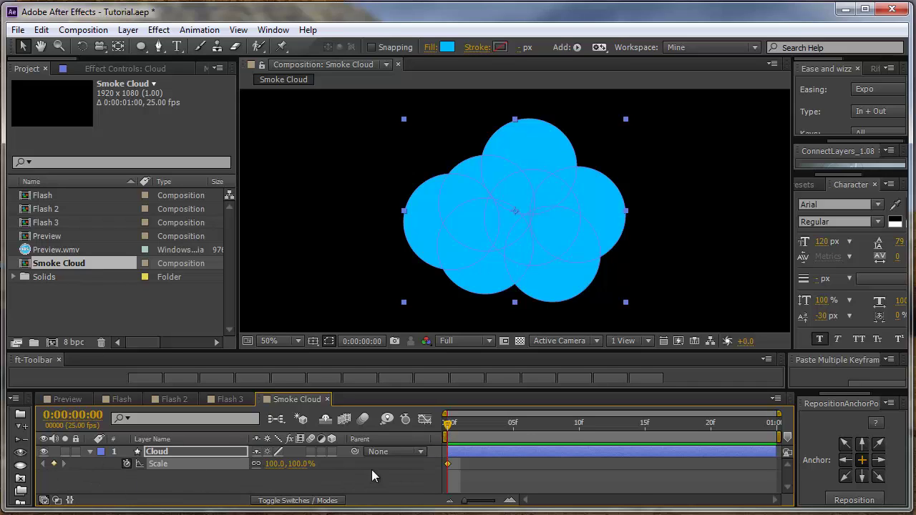
key("shift+Page_Down")
left_click(54, 464)
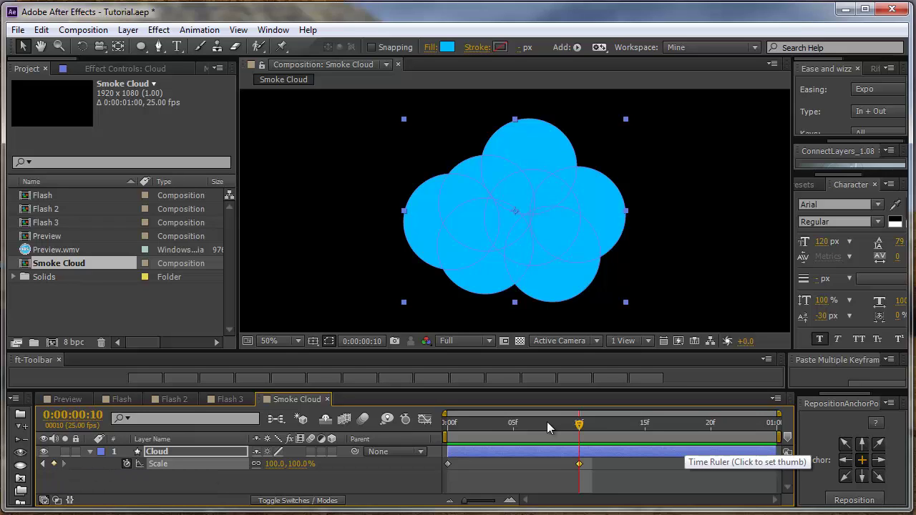
Set the Cloud layer's Scale to 0% at the first frame
left_click(512, 423)
key("Home")
left_click(299, 464)
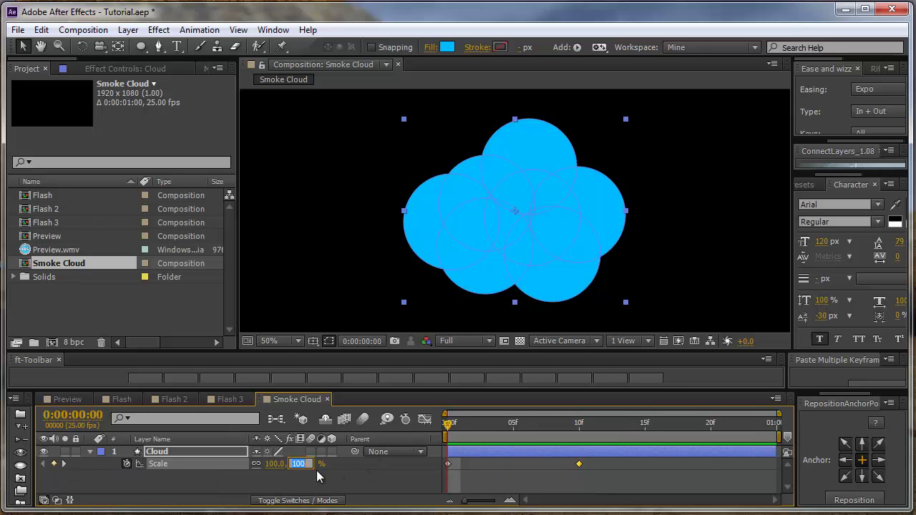
type("0")
key("Return")
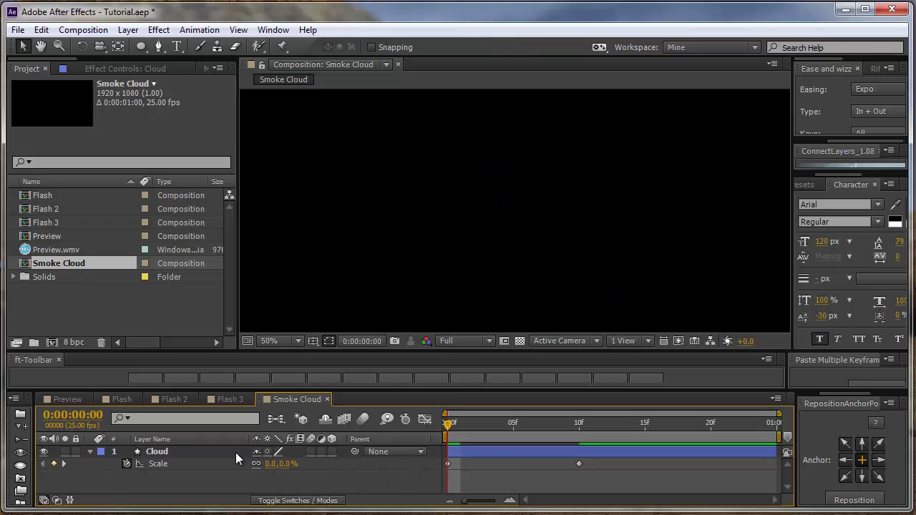
Apply Easy Ease to both Scale keyframes of the Cloud layer
left_click(204, 463)
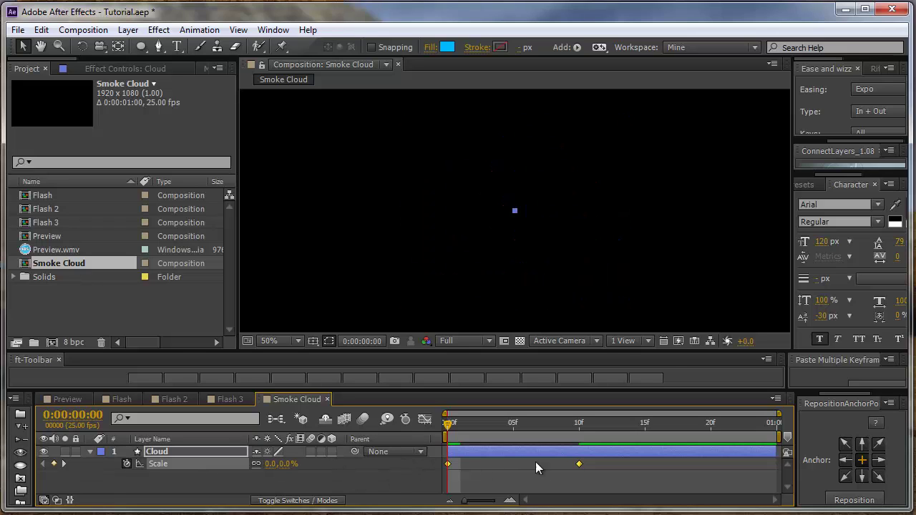
right_click(576, 466)
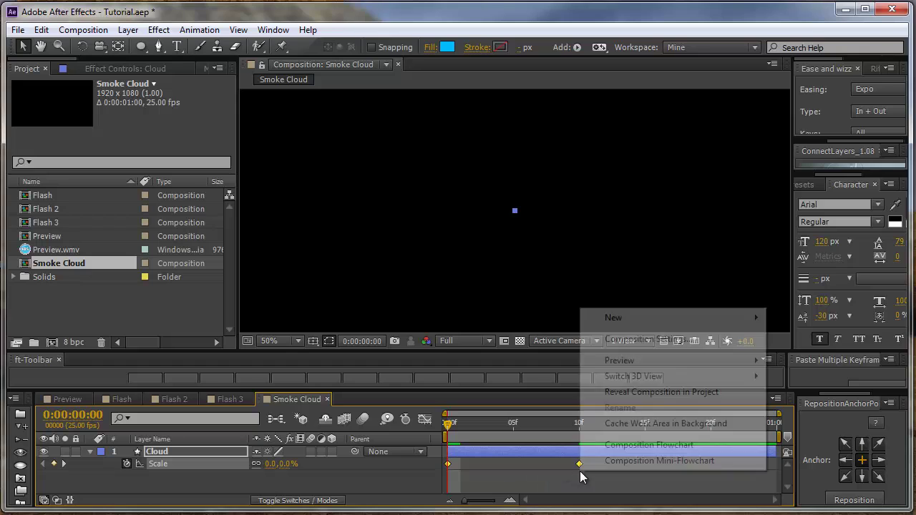
right_click(576, 466)
right_click(578, 464)
mouse_move(581, 455)
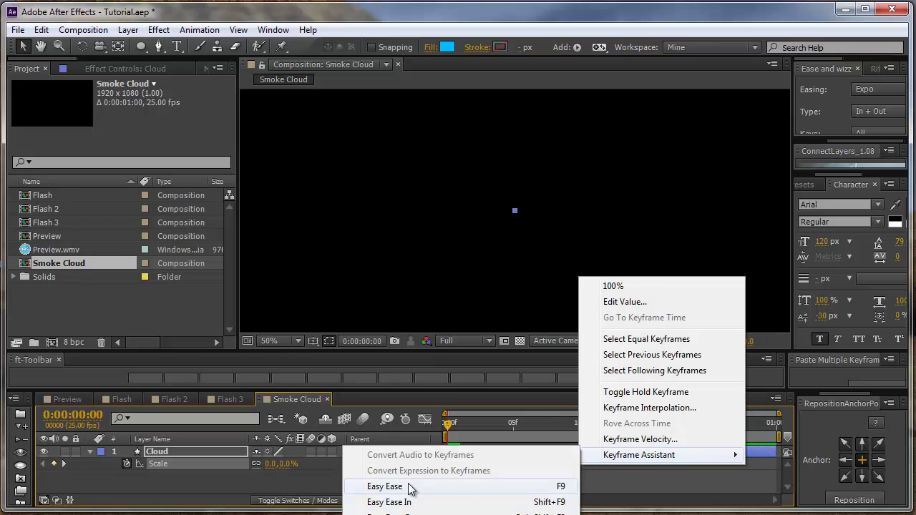
left_click(384, 486)
Stretch the frame 10 keyframe's incoming ease back to the first keyframe in the Scale speed graph and preview the animation
left_click(424, 419)
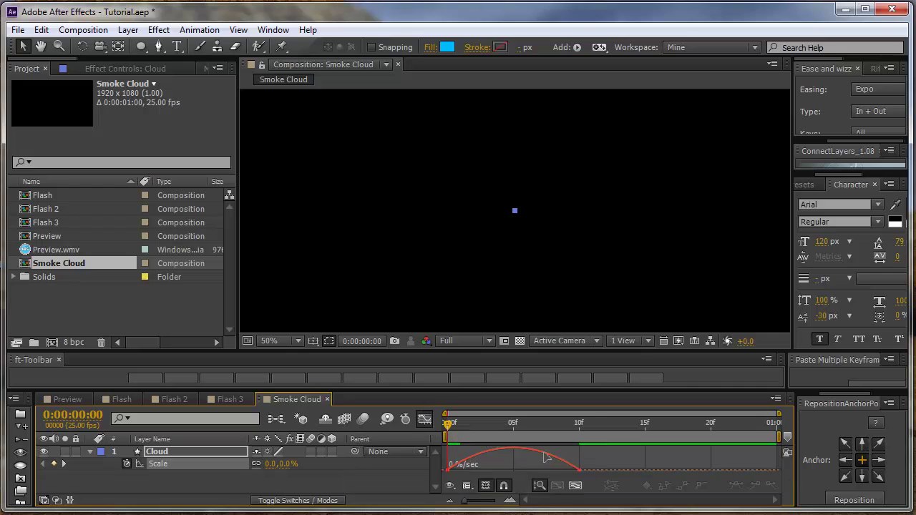
left_click(579, 469)
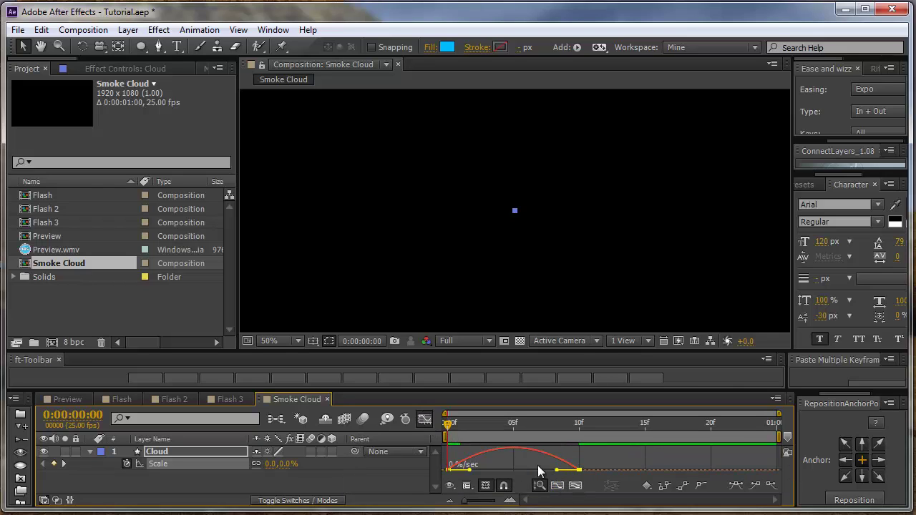
left_click_drag(557, 469, 445, 473)
left_click(425, 419)
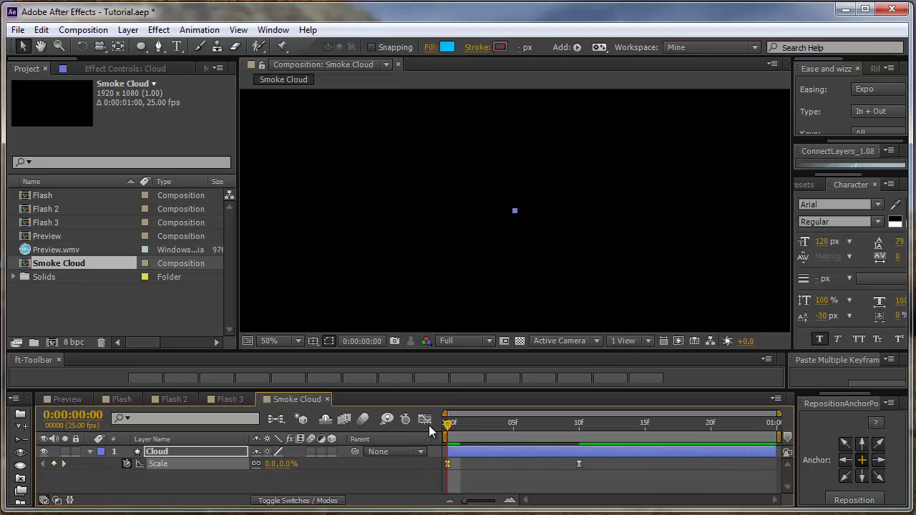
left_click(395, 480)
key("space")
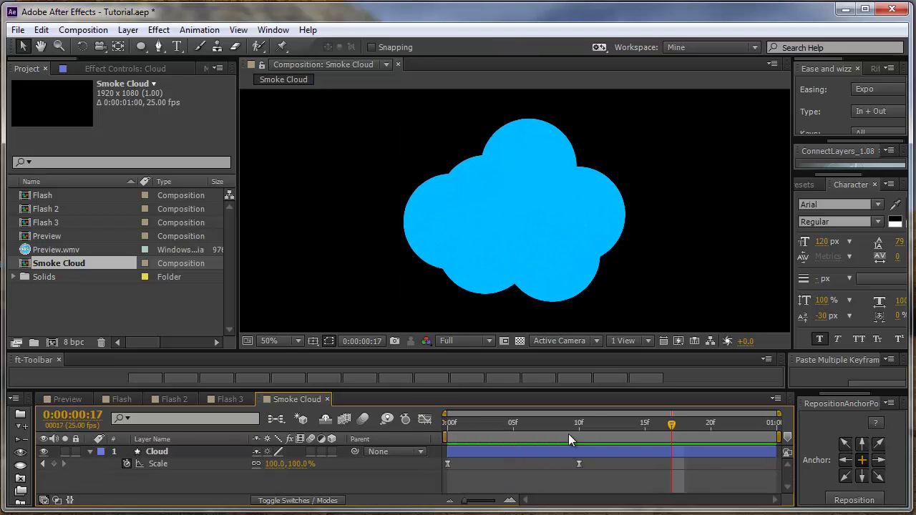
Duplicate the Cloud layer and shift the copy to start three frames later
left_click(198, 449)
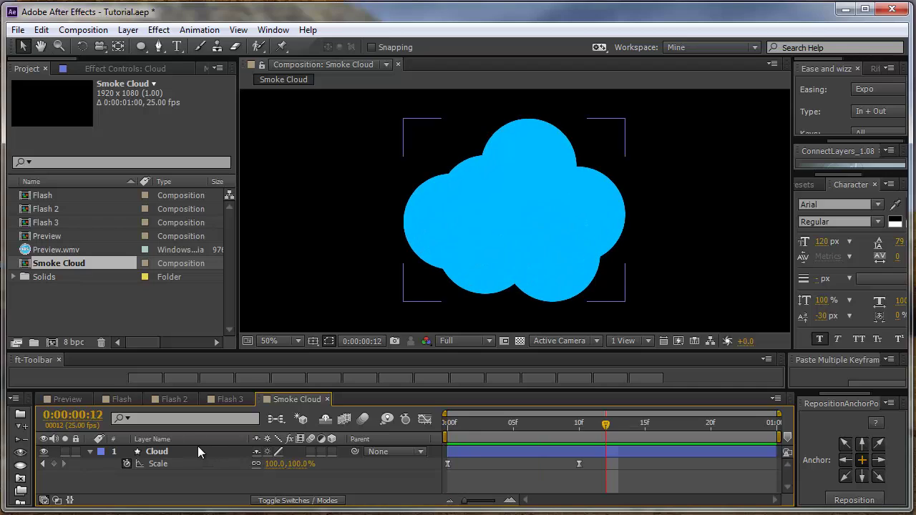
left_click(89, 451)
left_click(156, 452)
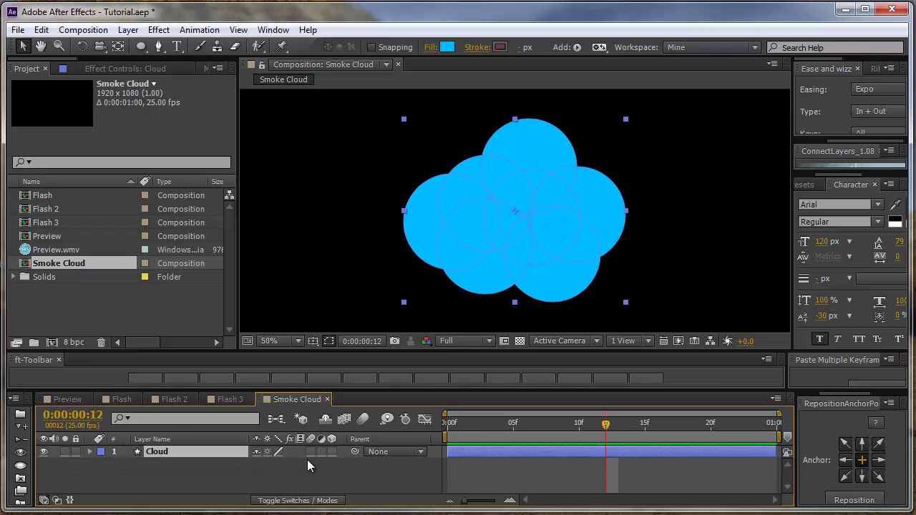
key("ctrl+d")
left_click_drag(486, 452, 524, 453)
left_click(498, 430)
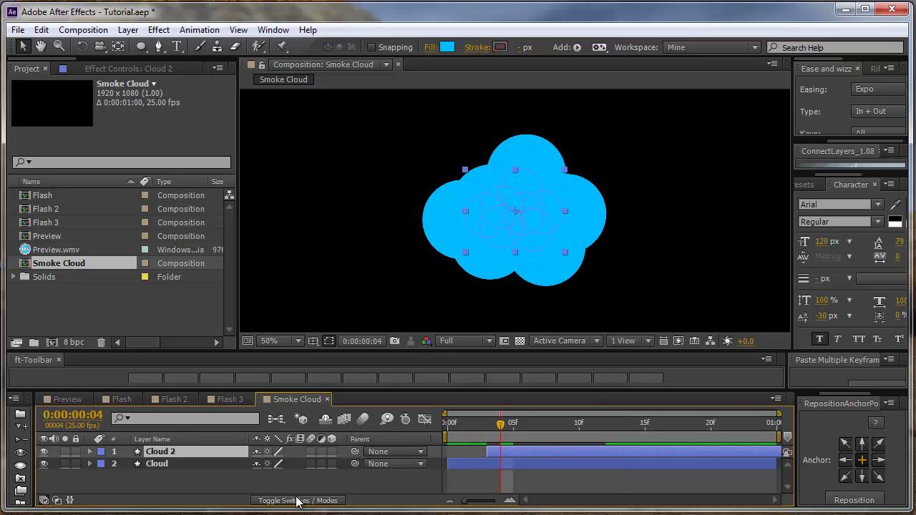
Set the Cloud layer's track matte to Alpha Inverted Matte "Cloud 2" and scrub through the animation
left_click(254, 479)
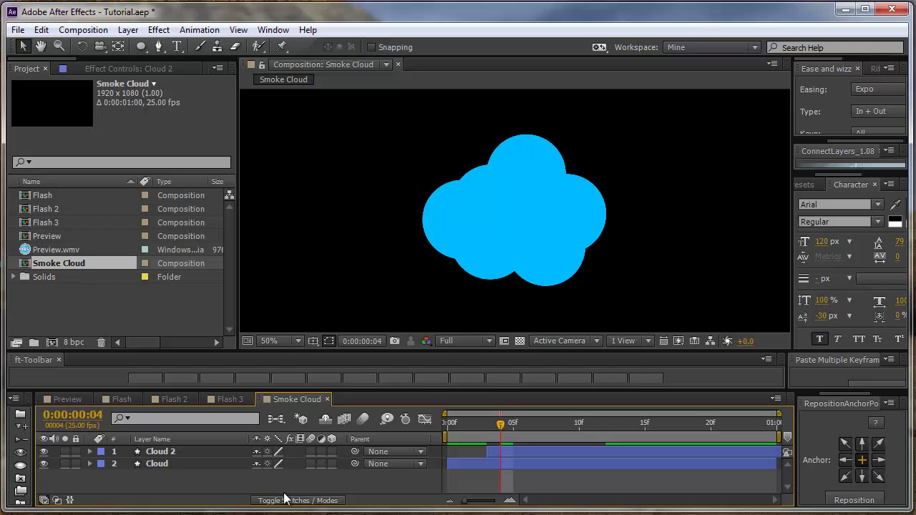
left_click(292, 500)
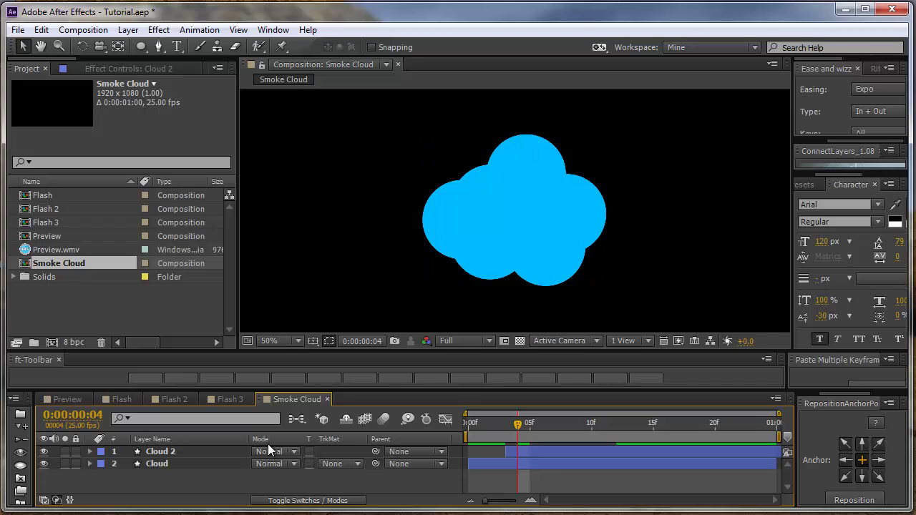
left_click(333, 466)
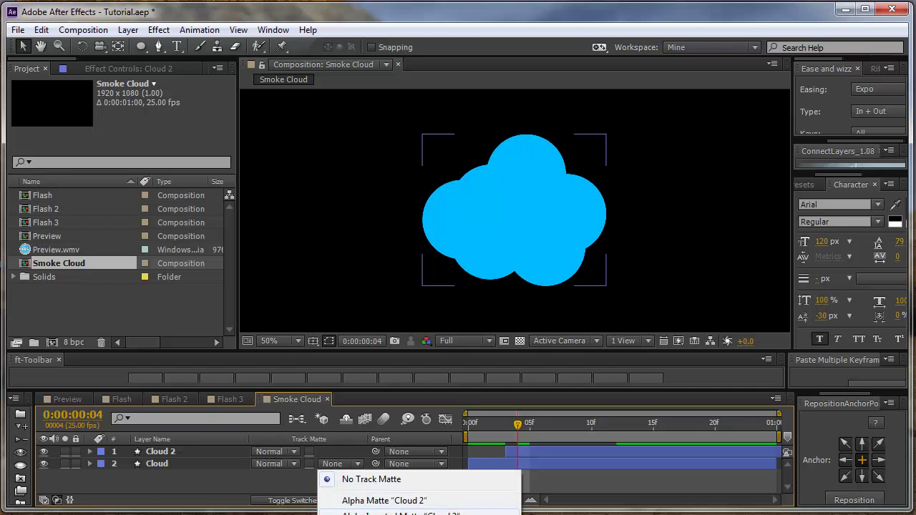
left_click(401, 512)
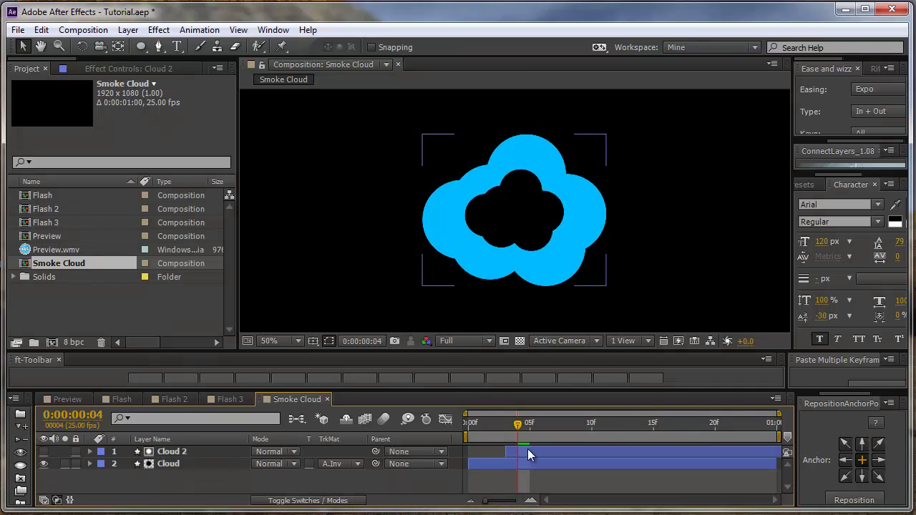
left_click_drag(524, 430, 626, 447)
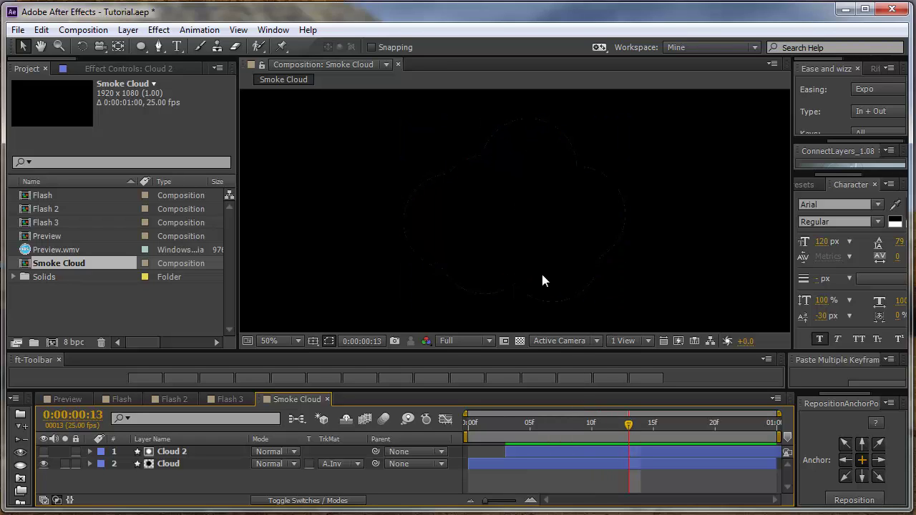
Set the Cloud 2 layer's Scale at its frame 13 keyframe to 101%
scroll(672, 183, "up", 1)
left_click(683, 441)
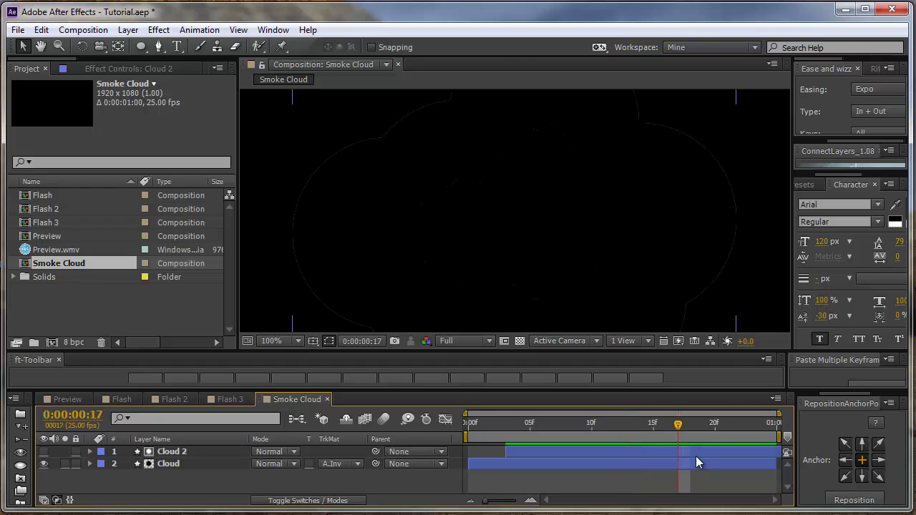
left_click(695, 455)
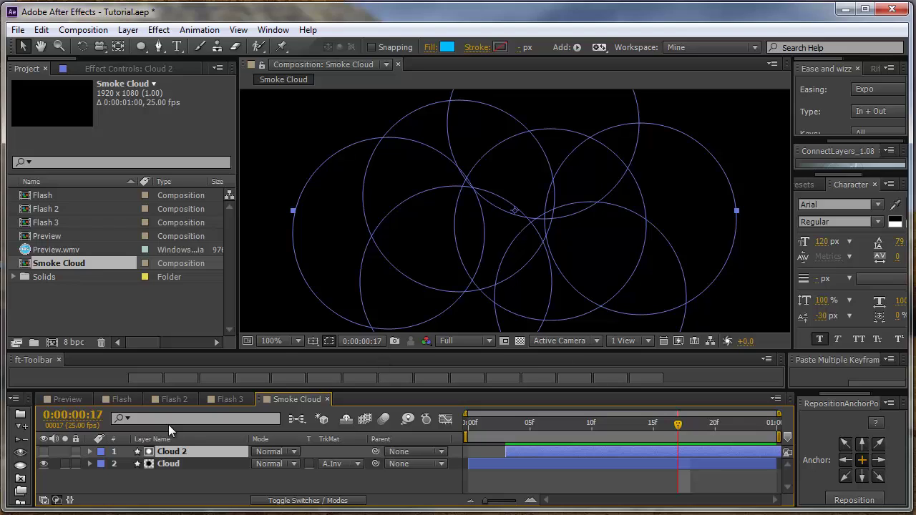
key("s")
left_click_drag(645, 427, 631, 432)
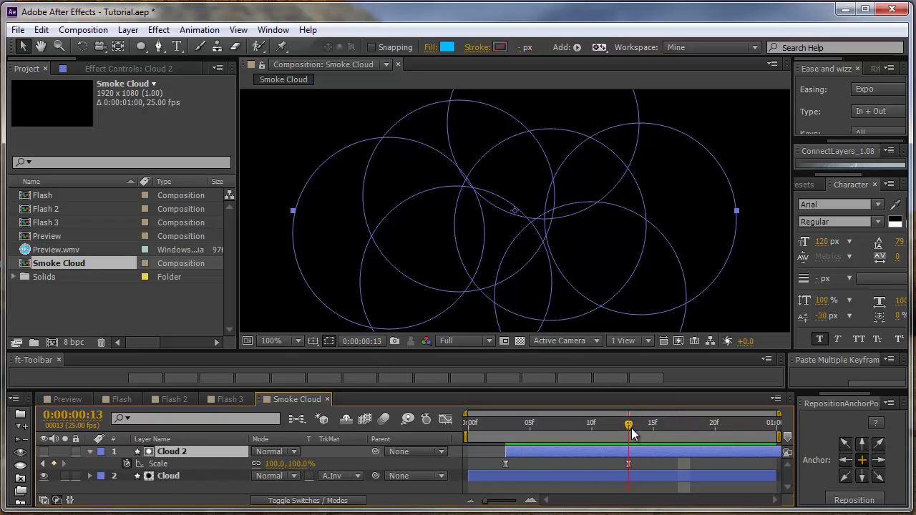
left_click(295, 465)
type("1")
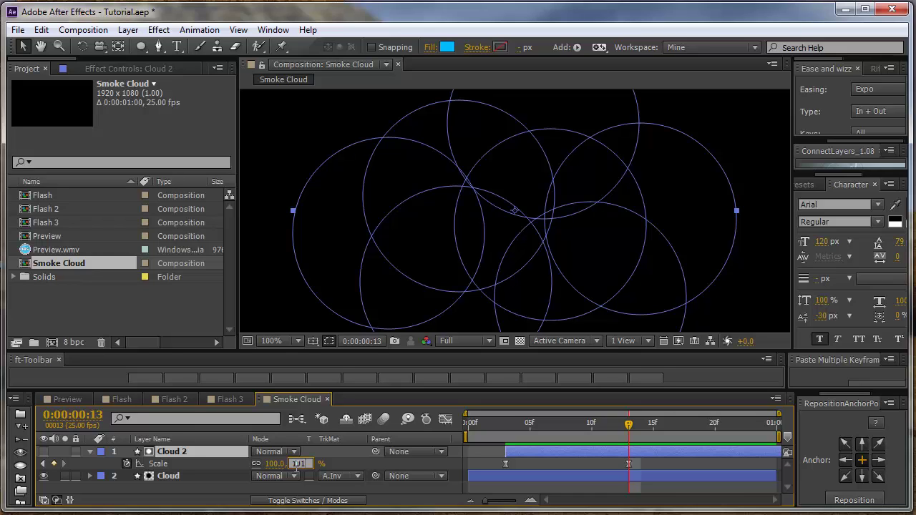
type("01")
key("Return")
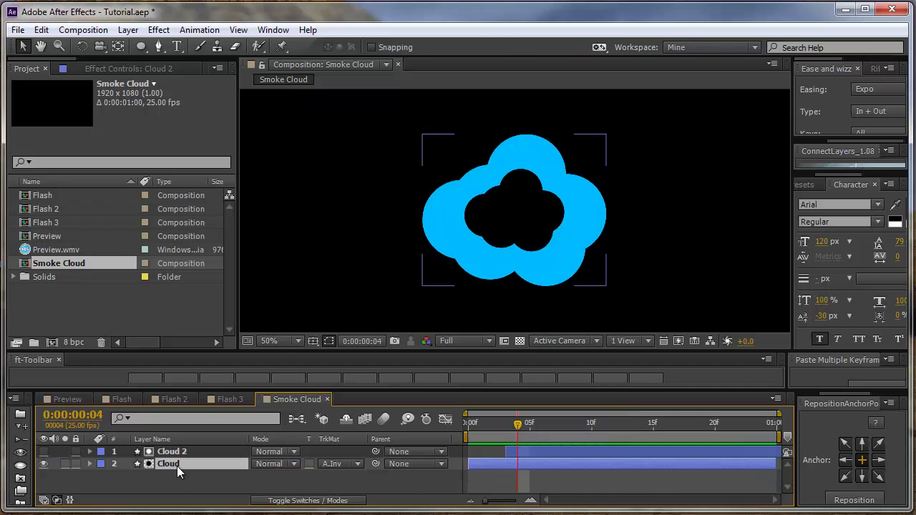
Duplicate the Cloud and Cloud 2 layers together and shift both copies one frame later
left_click(177, 466)
left_click(179, 451, "shift")
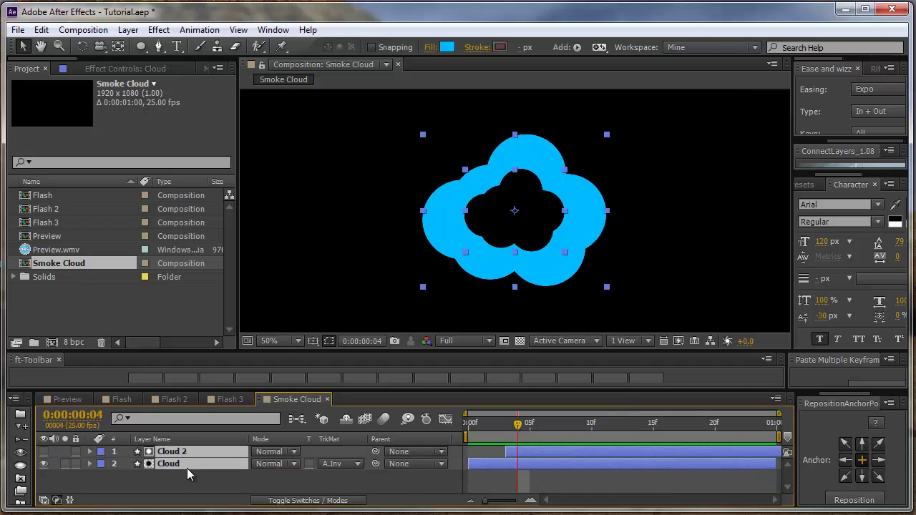
key("ctrl+d")
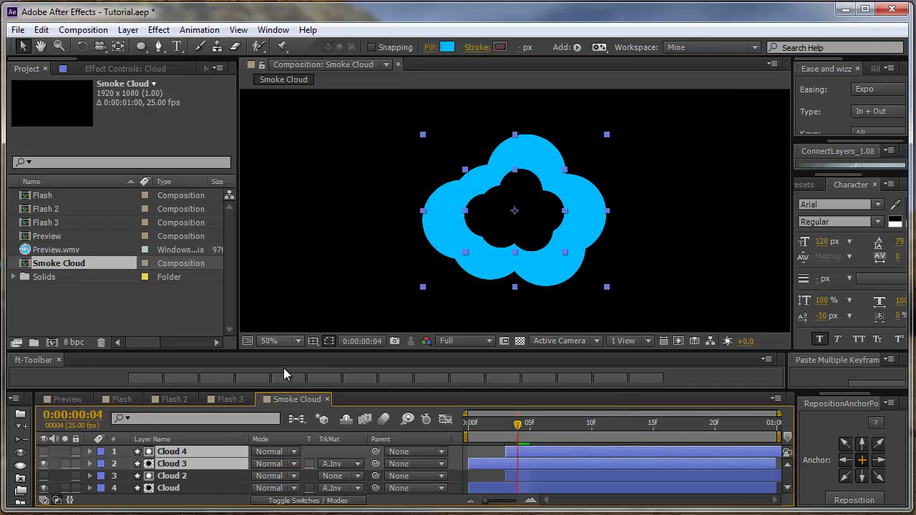
left_click_drag(481, 469, 493, 469)
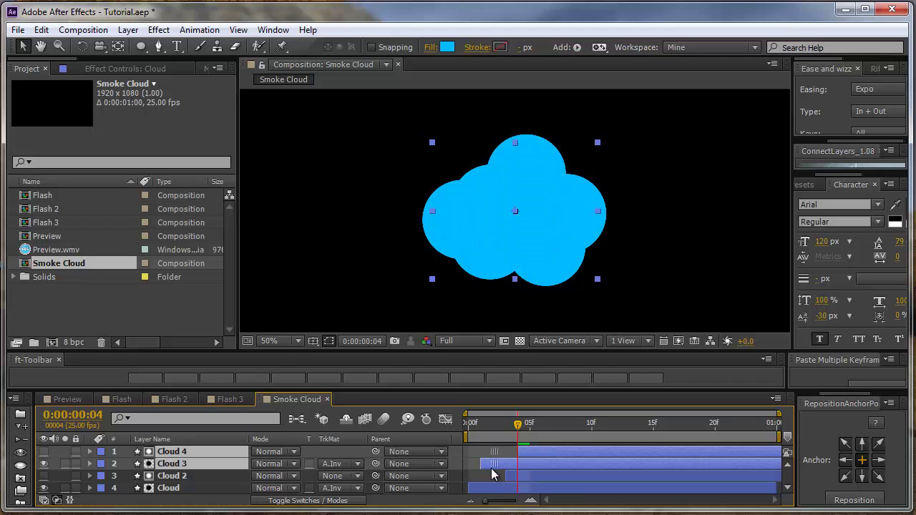
Change the Cloud 3 layer's shape fill color to white (FFFFFF)
left_click(497, 445)
left_click(491, 434)
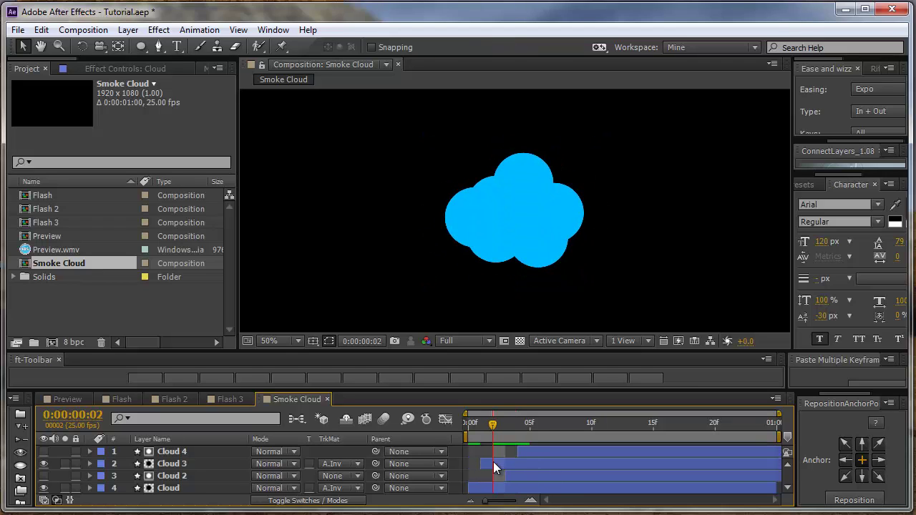
left_click(496, 464)
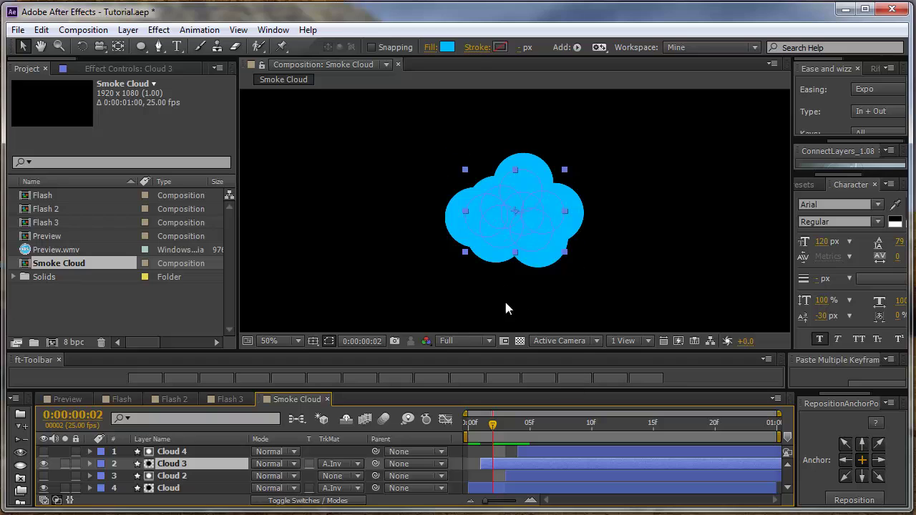
left_click(446, 48)
left_click_drag(311, 351, 220, 249)
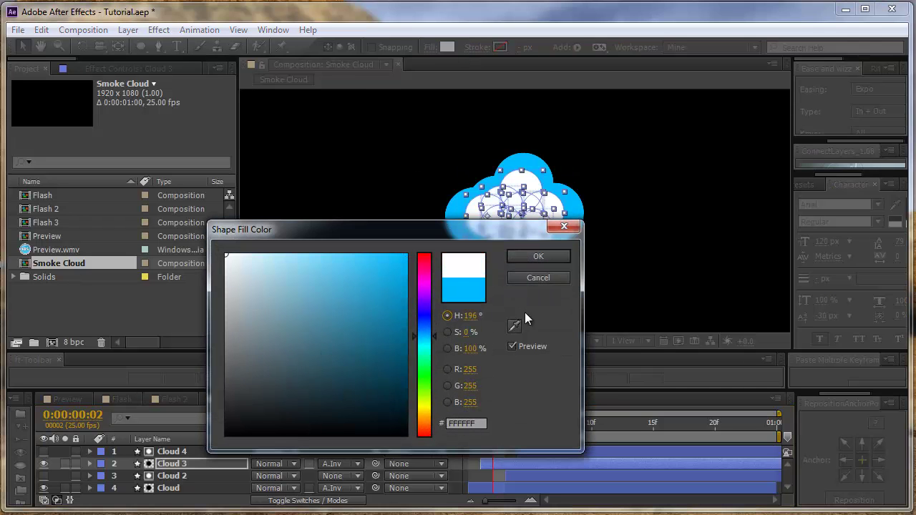
left_click(528, 257)
left_click(476, 447)
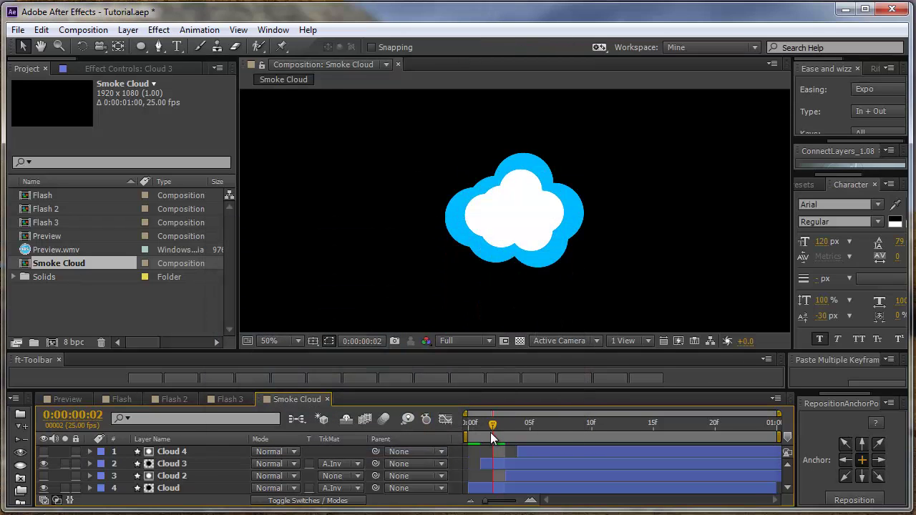
Preview the Smoke Cloud animation and scrub back through the shrinking white and blue outline
left_click_drag(492, 429, 579, 441)
key("KP_0")
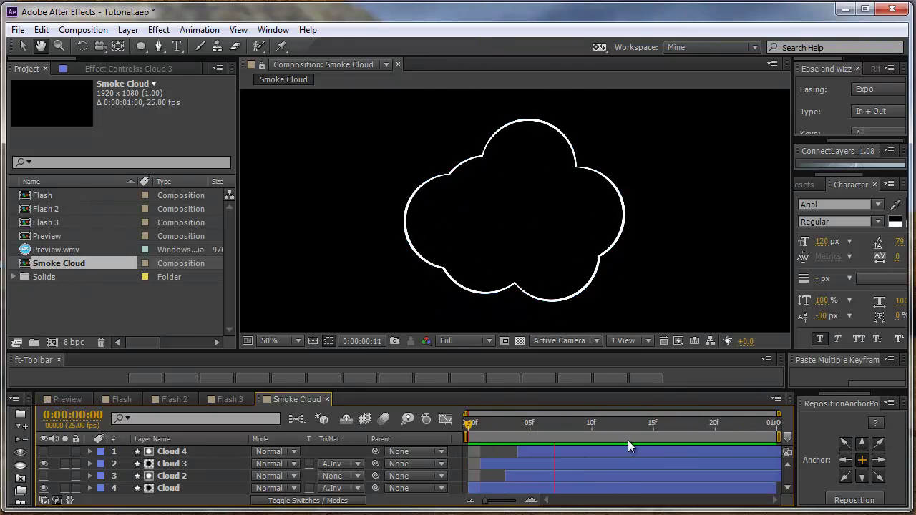
key("space")
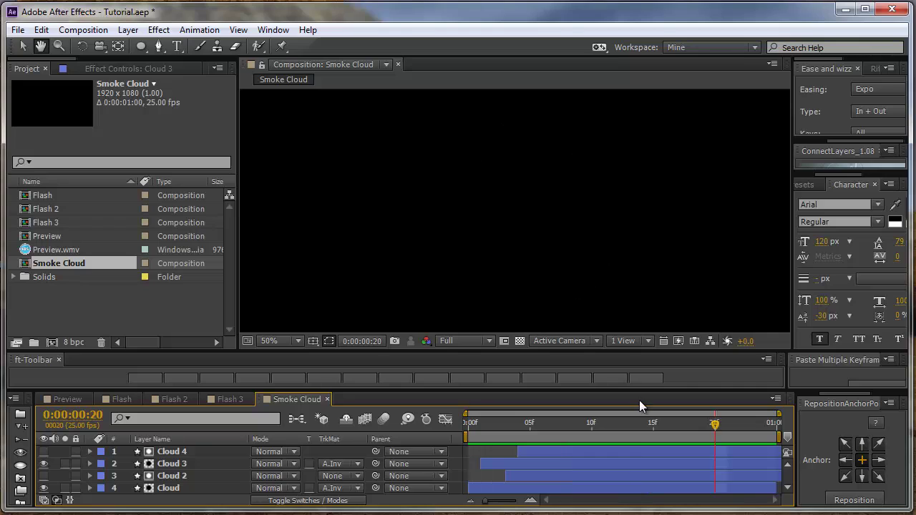
left_click_drag(604, 427, 556, 433)
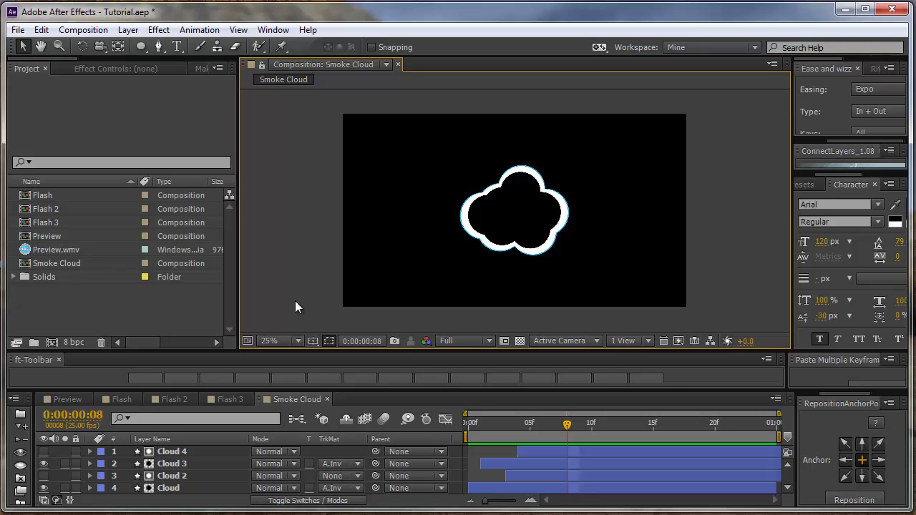
Create a new one-second HDTV 1080 25 composition named "Smoke Cloud 2"
key("ctrl+n")
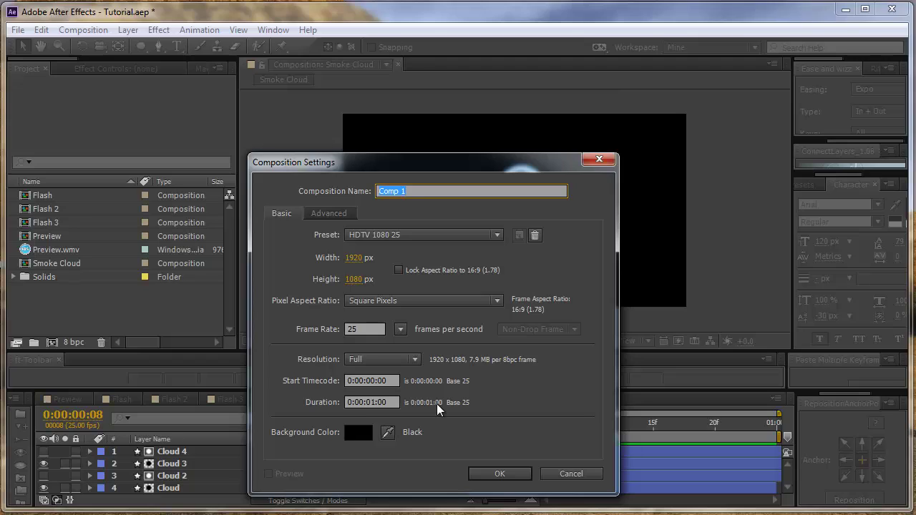
type("Smoke Cloud")
key("Return")
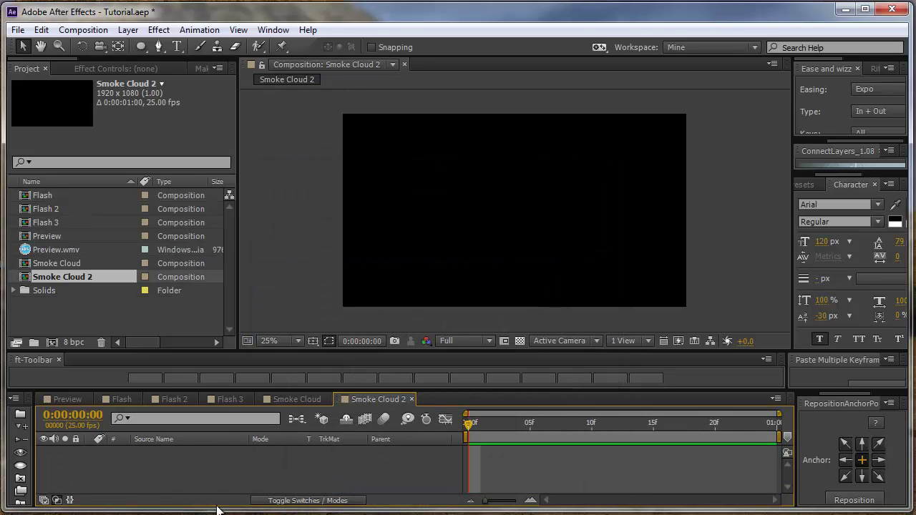
Add a black 1920 x 1080 solid named "Smoke" and apply the Particular effect to it
key("ctrl+y")
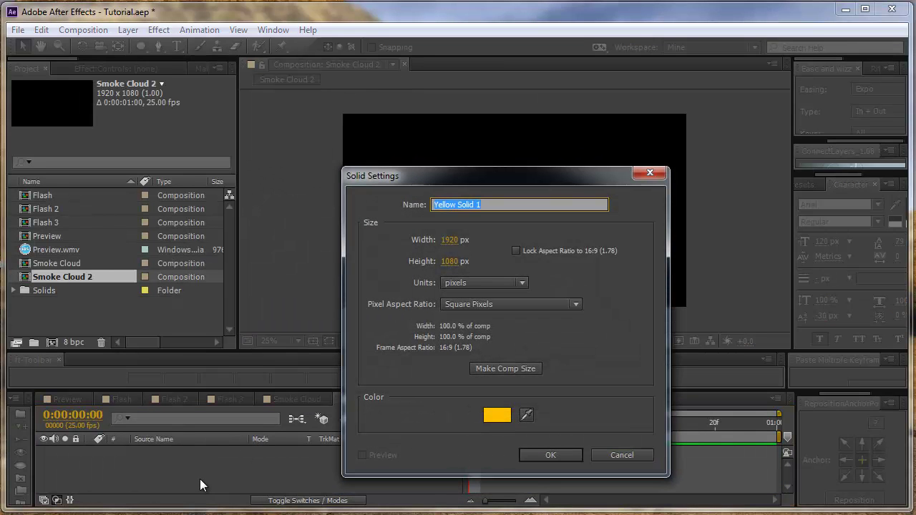
type("Smoke")
left_click(497, 416)
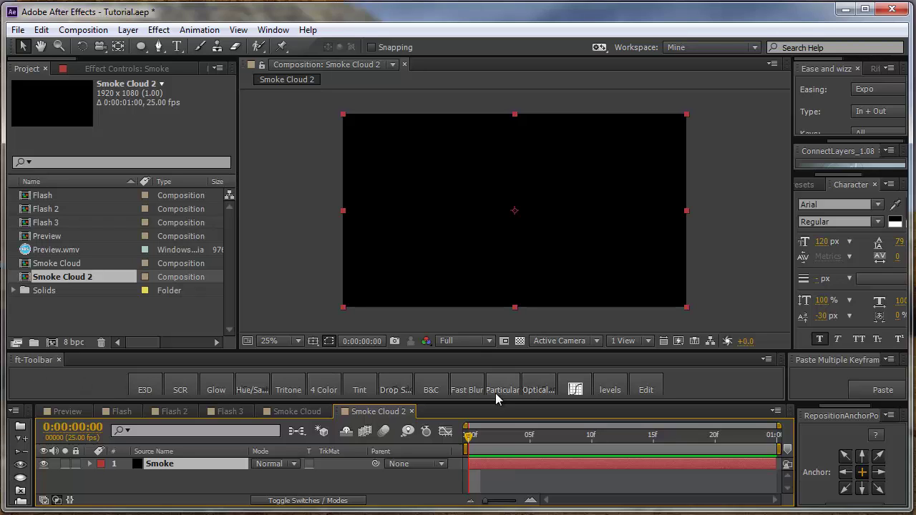
left_click(498, 392)
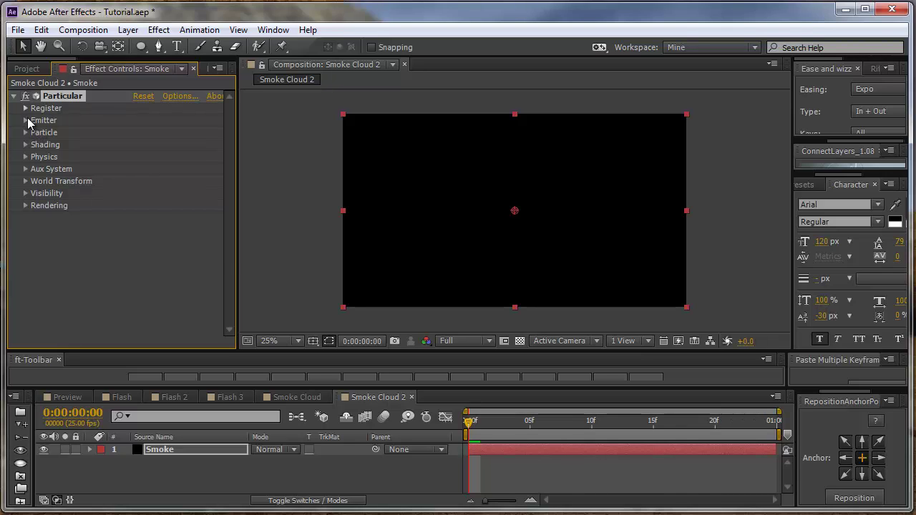
Keyframe the emitter's Particles/sec at 100 on the first frame and 0 on frame 4, and preview the particle burst
left_click(26, 120)
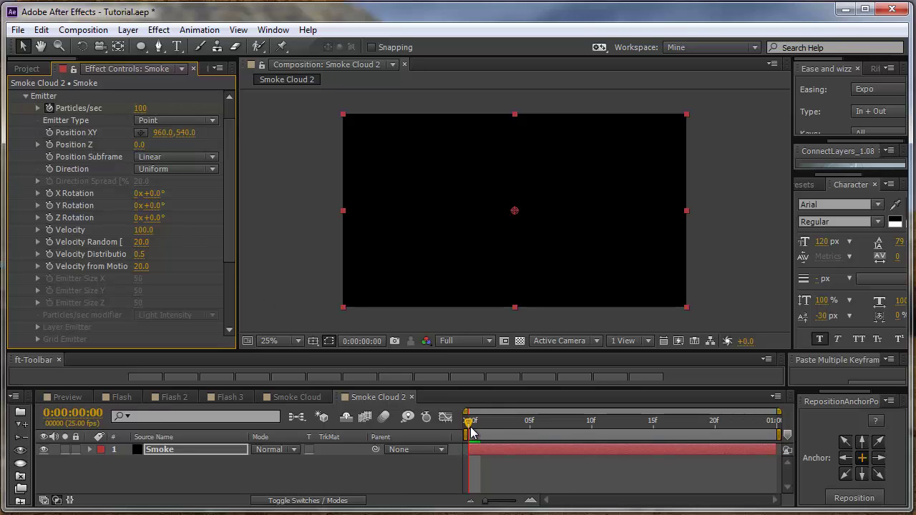
left_click_drag(470, 426, 519, 437)
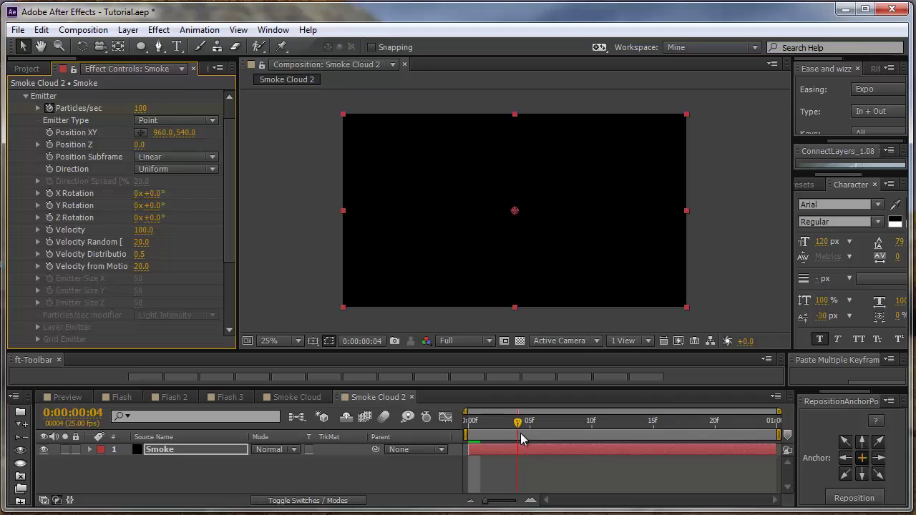
left_click(144, 109)
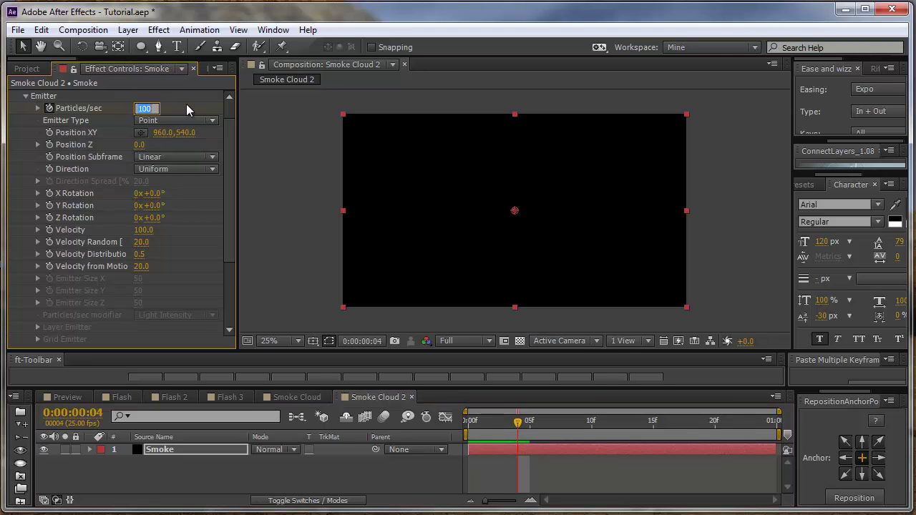
type("0")
key("Return")
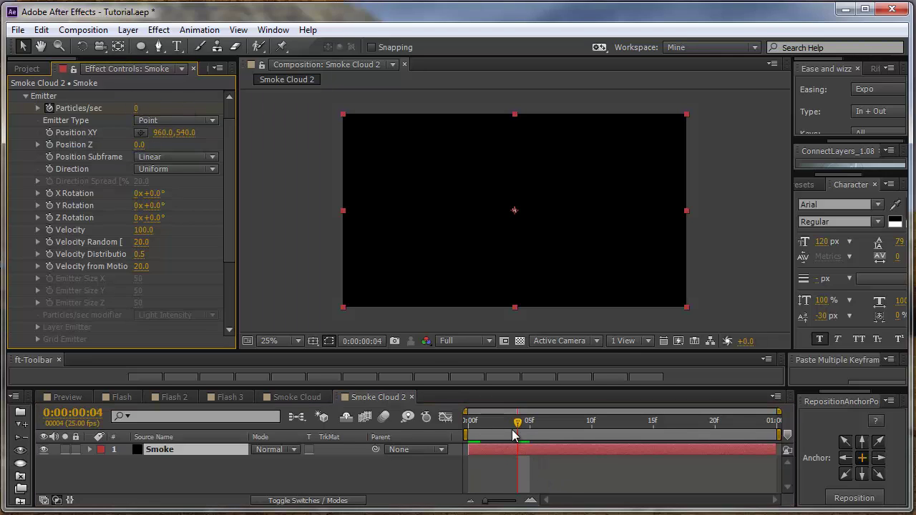
key("ctrl+z")
key("space")
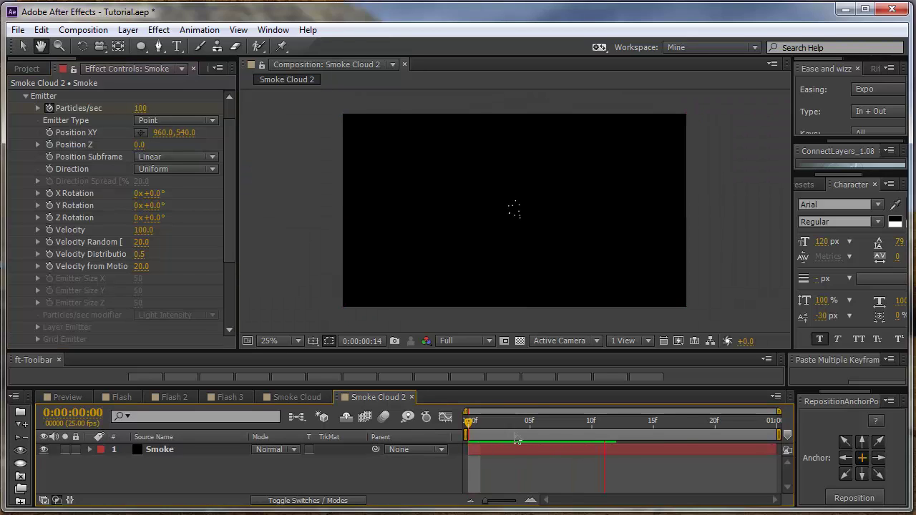
key("space")
Set the particles' Sphere Feather to 0, Size to 39 and Size Random to 100%, and scrub through the animation
scroll(490, 247, "up", 2)
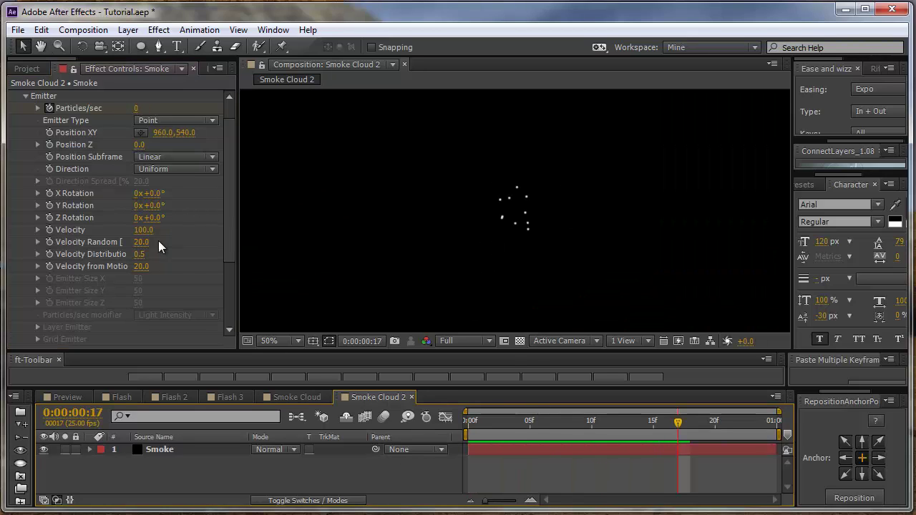
scroll(143, 243, "down", 3)
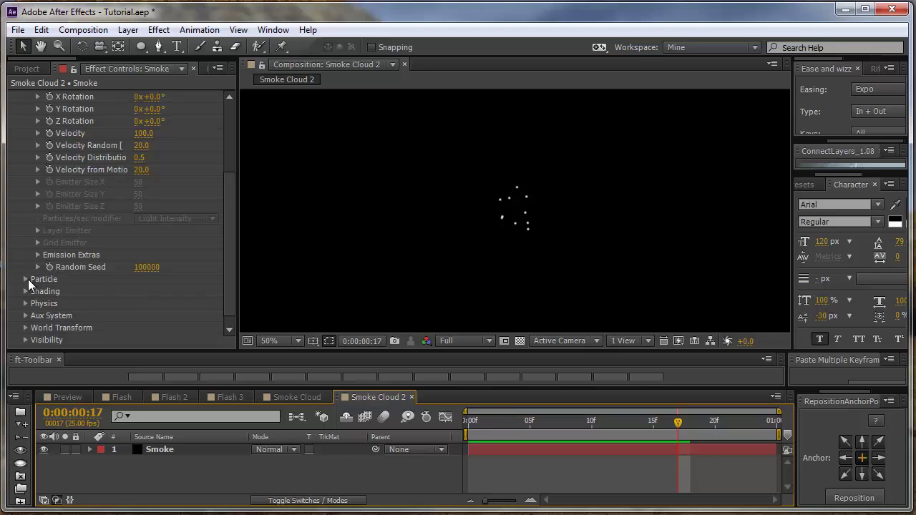
left_click(25, 279)
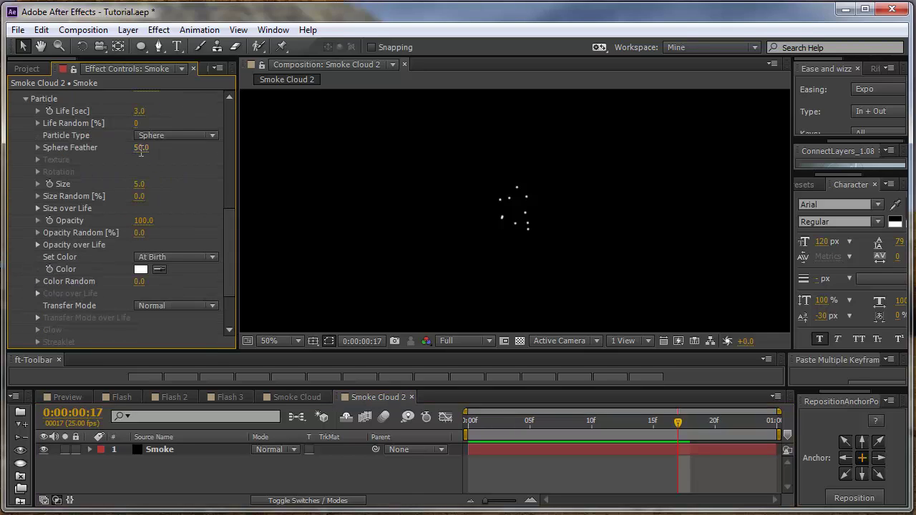
left_click(141, 148)
key("Return")
left_click_drag(141, 184, 338, 199)
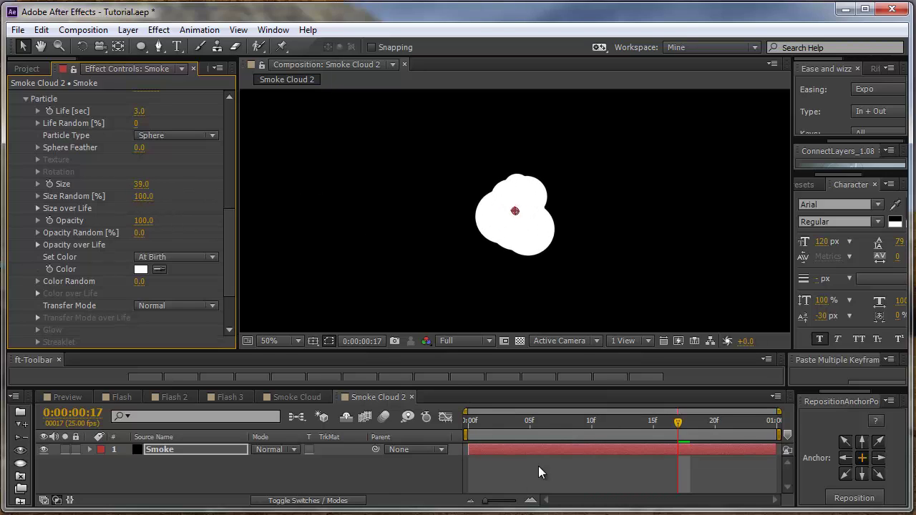
left_click_drag(677, 422, 616, 438)
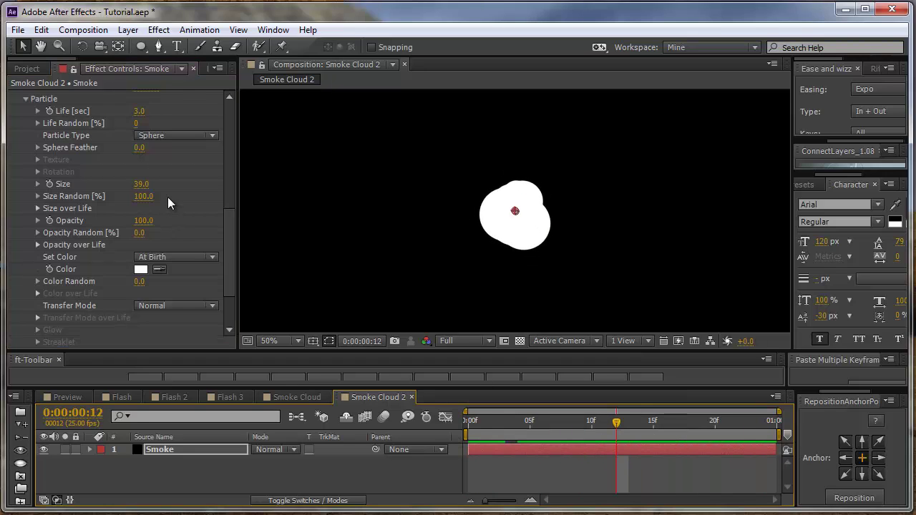
Set the particle Life to 0.8 seconds and scrub toward the end of the animation
scroll(168, 197, "up", 1)
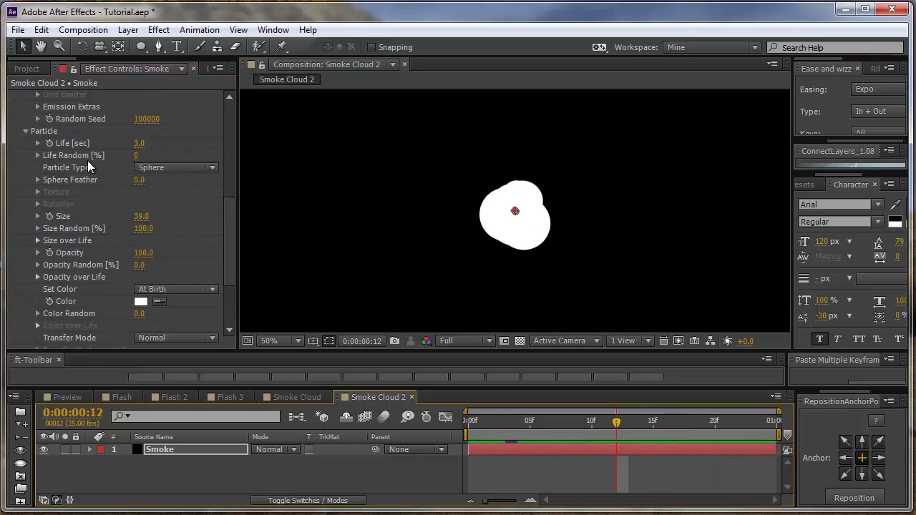
left_click(139, 144)
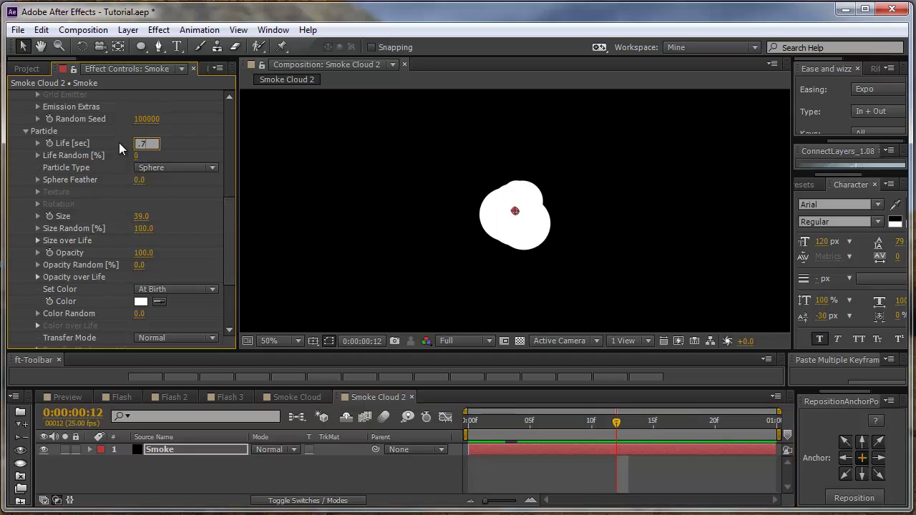
type(".8")
key("Return")
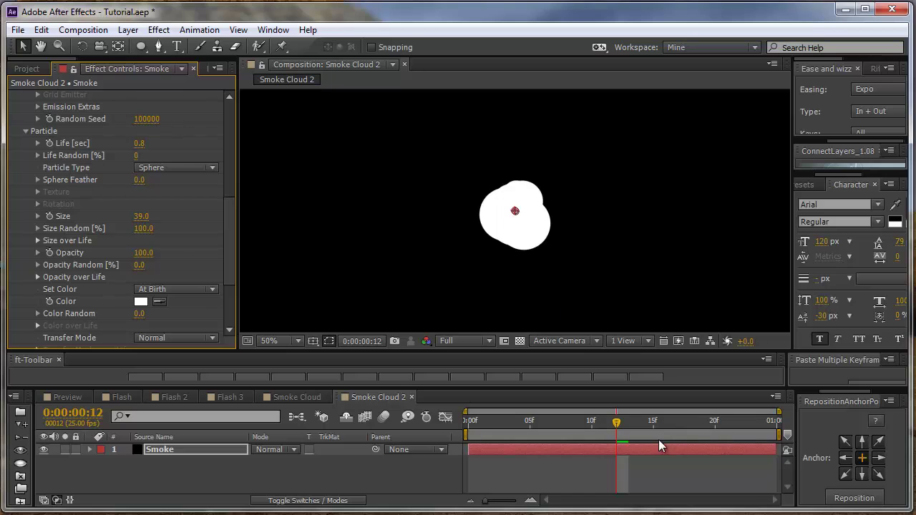
left_click_drag(665, 429, 728, 448)
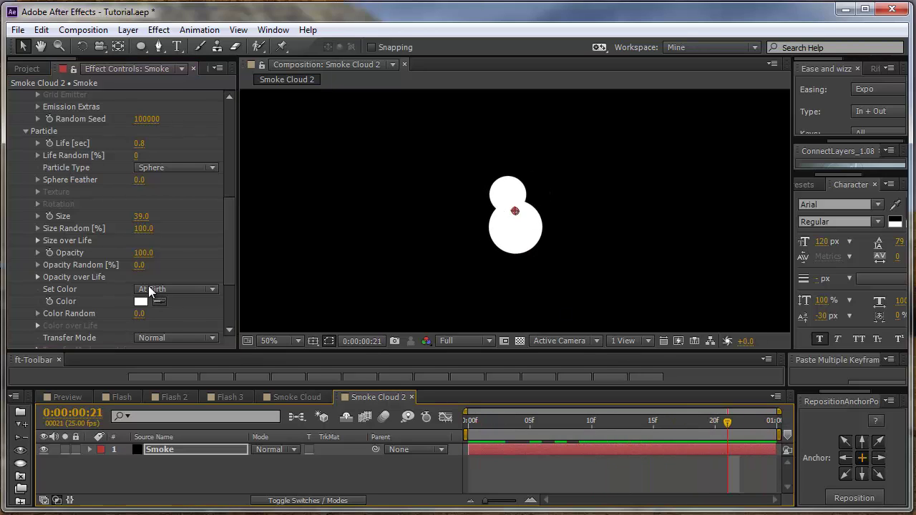
Apply the rise-and-fall preset curve to the particles' Size over Life and preview the animation
left_click(38, 241)
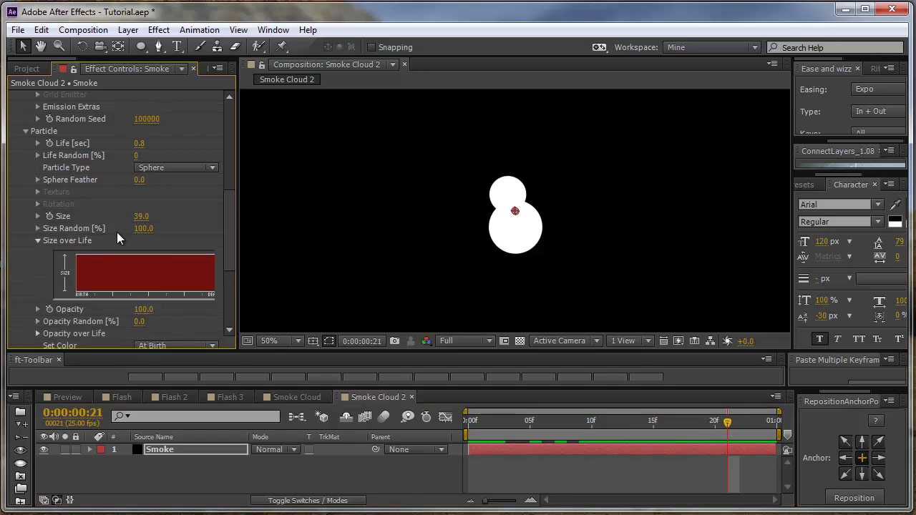
left_click_drag(237, 266, 266, 266)
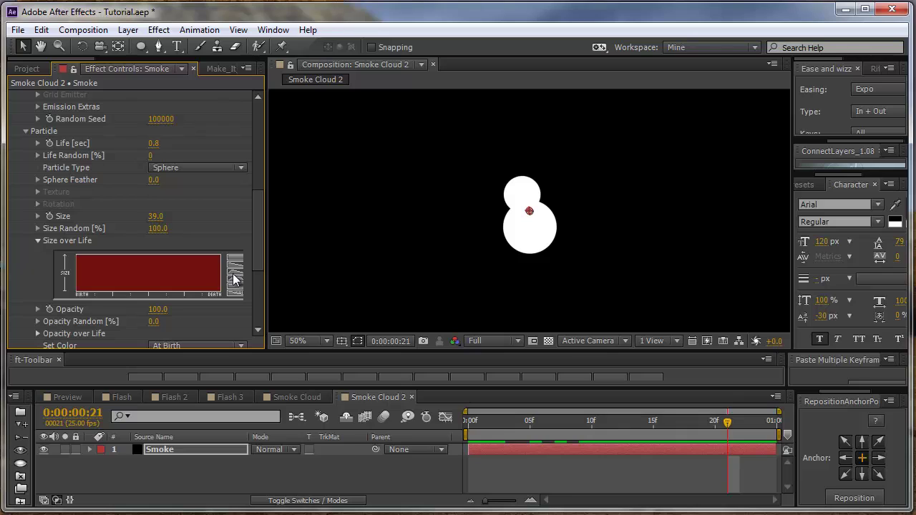
left_click(234, 274)
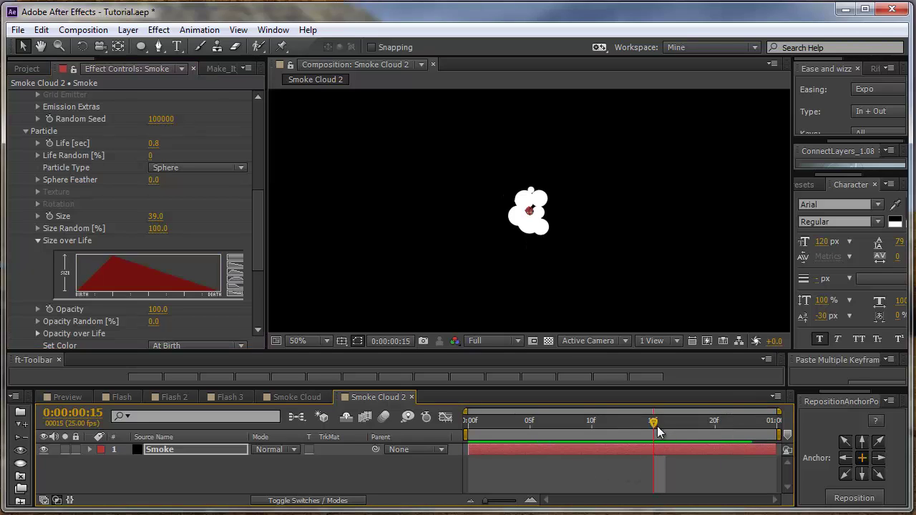
key("KP_0")
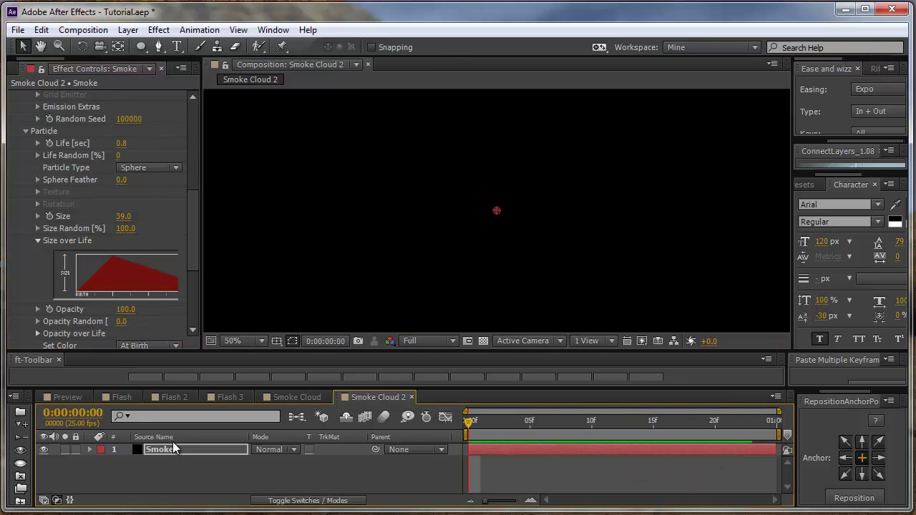
Duplicate the Smoke layer, offset the copy to start at frame 3, and preview the overlapping bursts
left_click(174, 450)
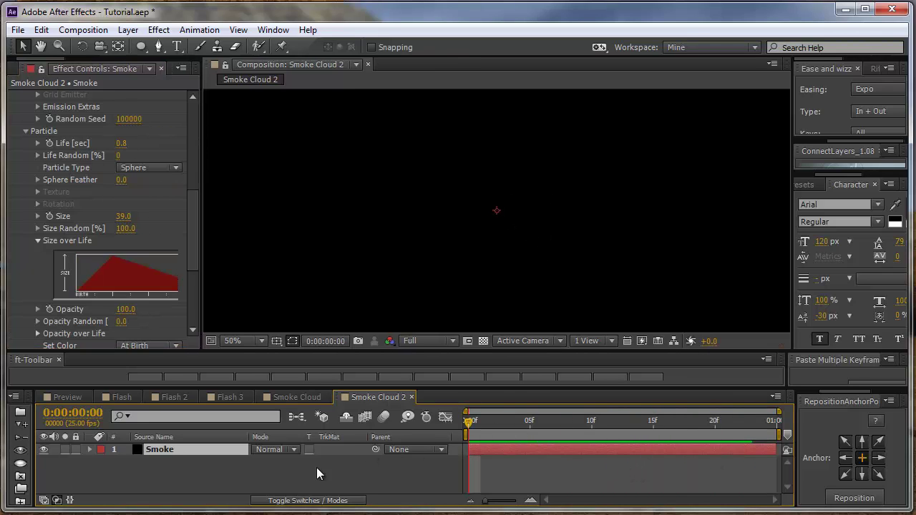
key("ctrl+d")
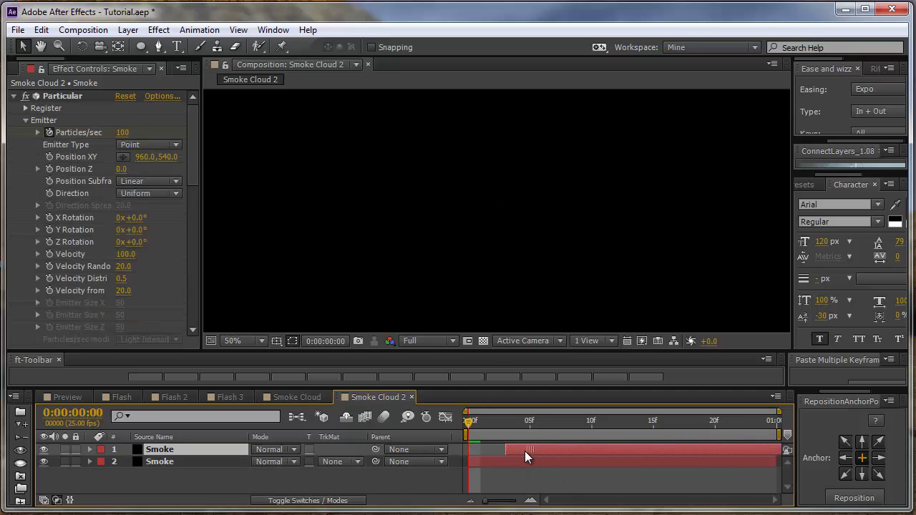
key("space")
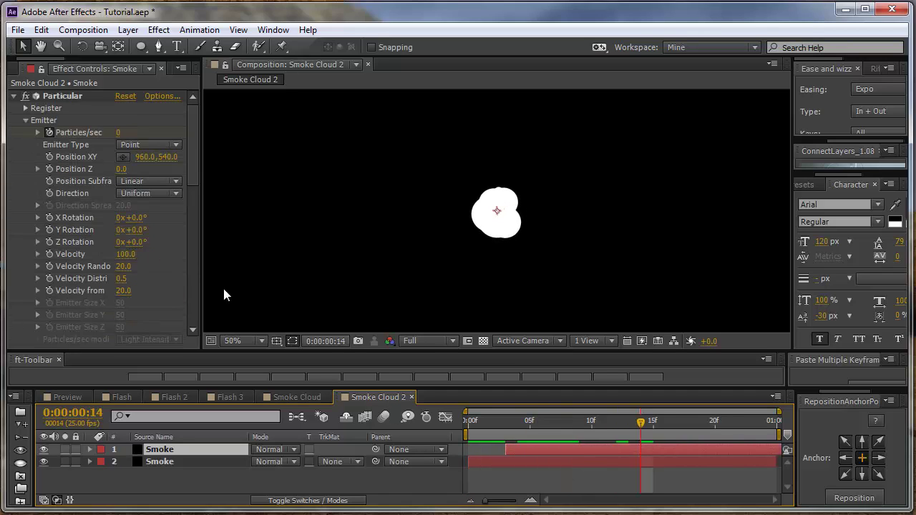
Change the duplicated Smoke layer's particle color to a saturated orange
scroll(128, 294, "down", 10)
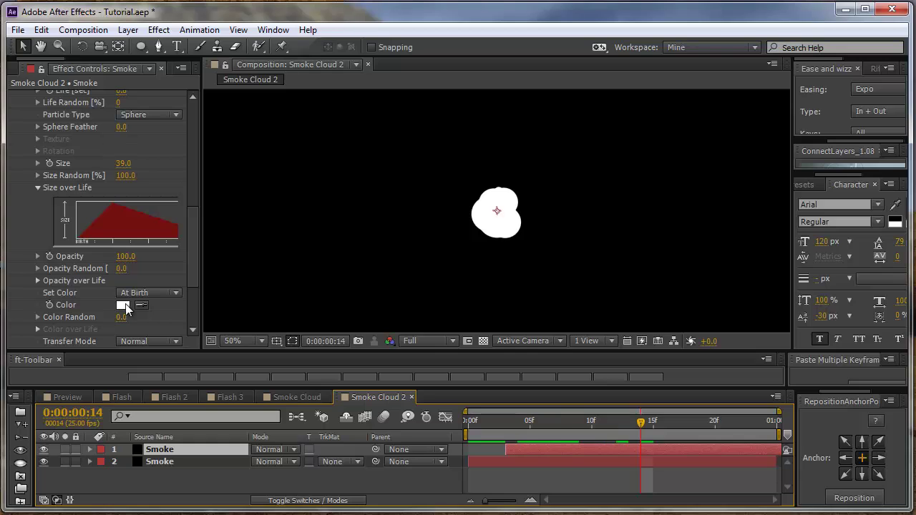
left_click(123, 305)
mouse_move(423, 429)
left_mouse_down()
mouse_move(424, 403)
mouse_move(423, 418)
left_mouse_up()
left_click(405, 262)
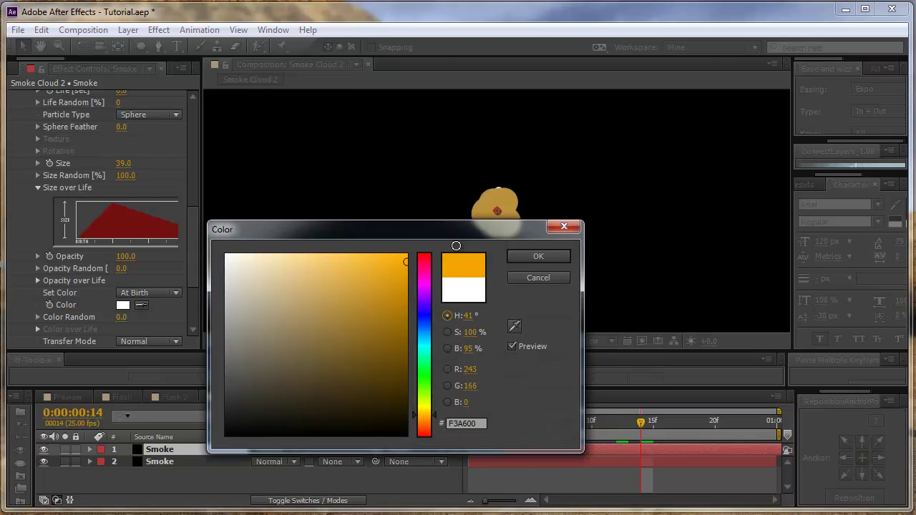
left_click(536, 257)
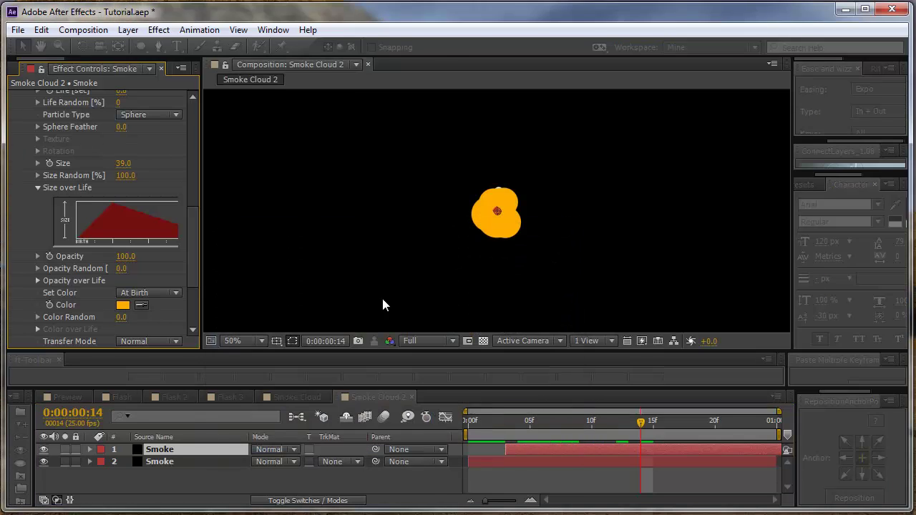
Set the orange layer's Random Seed to 99950 and its particle Size to 15
scroll(140, 219, "up", 6)
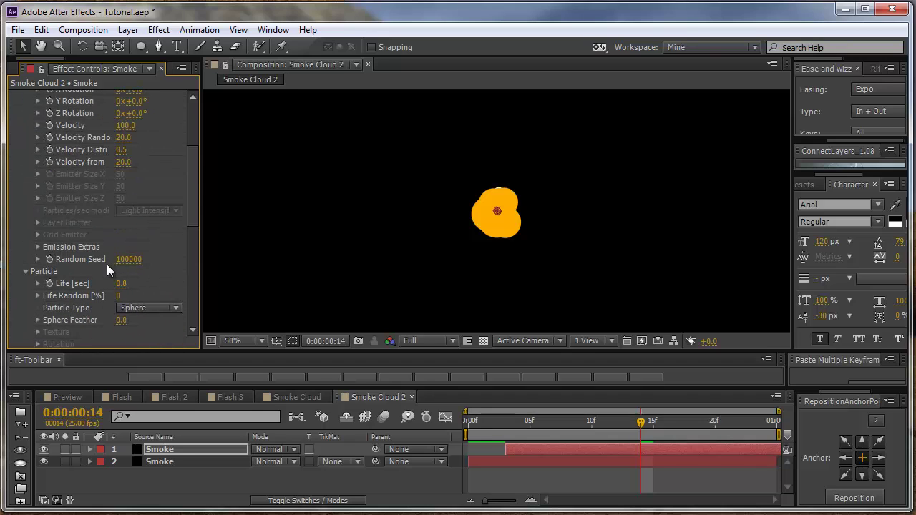
left_click_drag(125, 269, 118, 270)
scroll(142, 293, "down", 2)
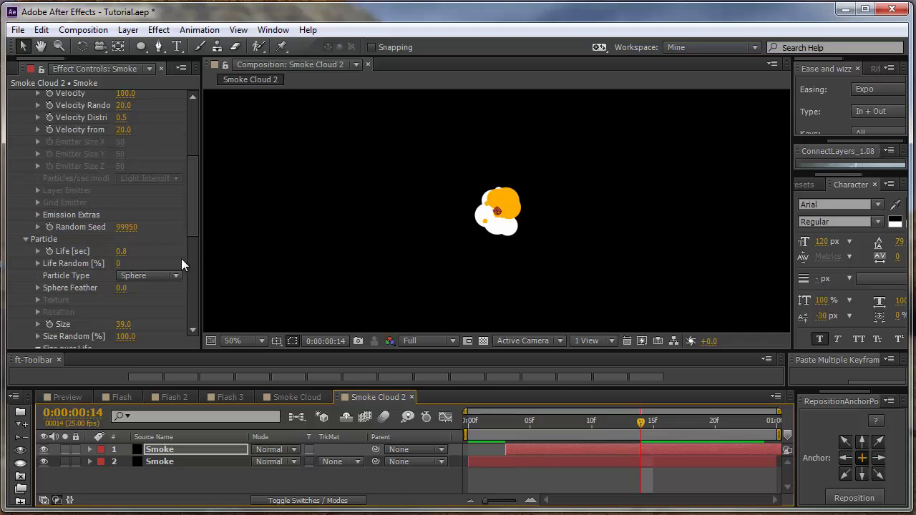
scroll(143, 305, "down", 2)
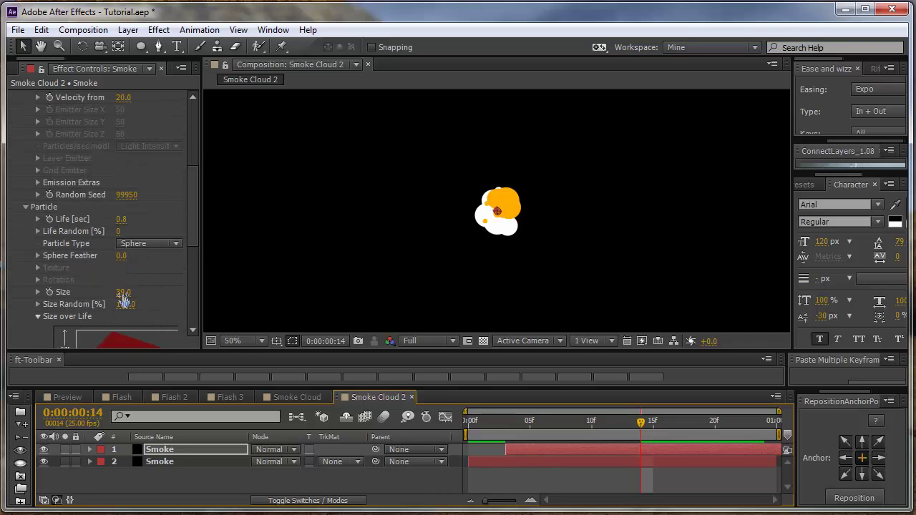
left_click_drag(123, 293, 106, 293)
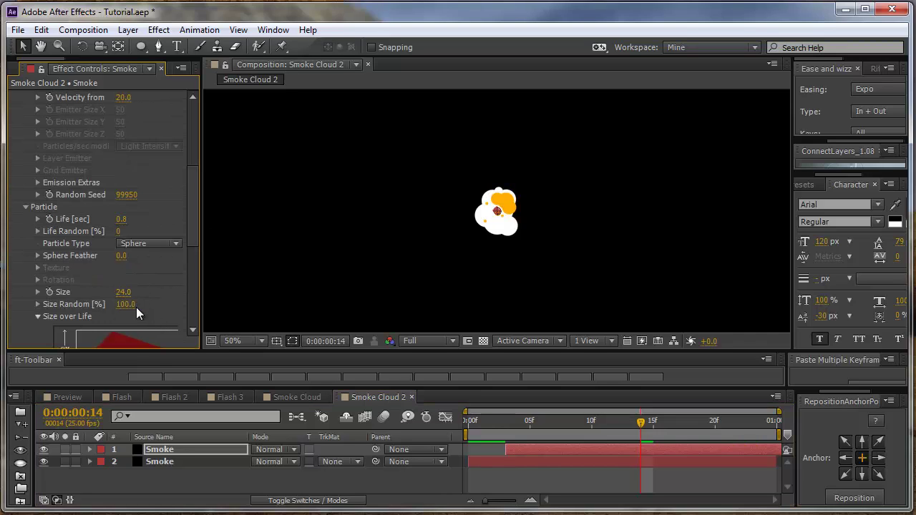
scroll(151, 293, "down", 4)
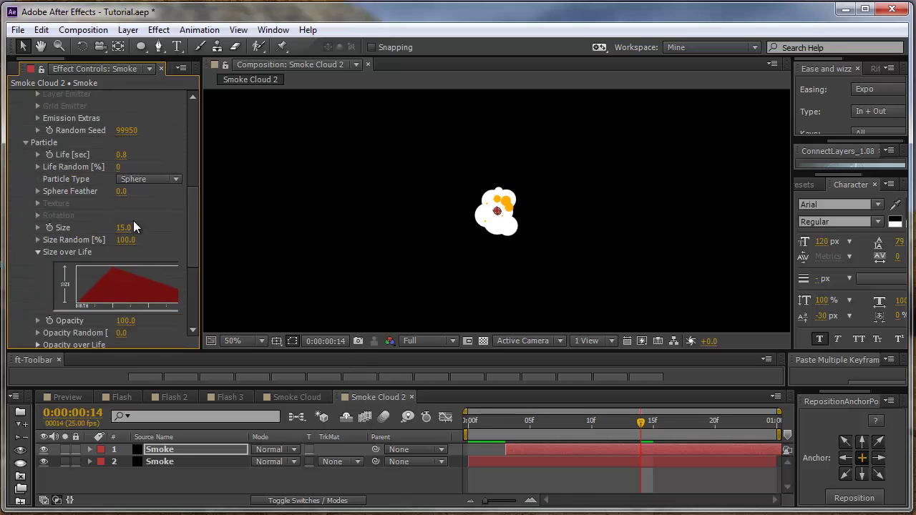
Set the orange particles' emitter Velocity to 140 and preview the animation
scroll(133, 220, "up", 15)
left_click(123, 256)
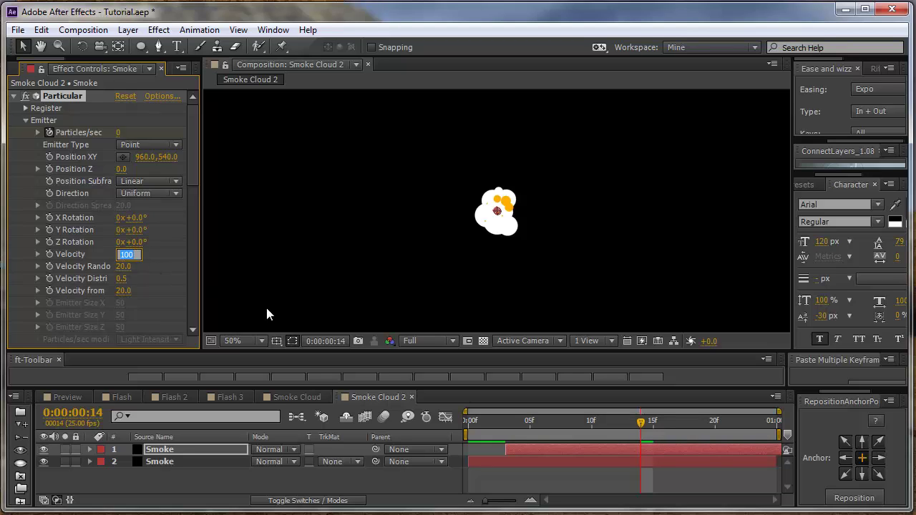
type("140")
key("Return")
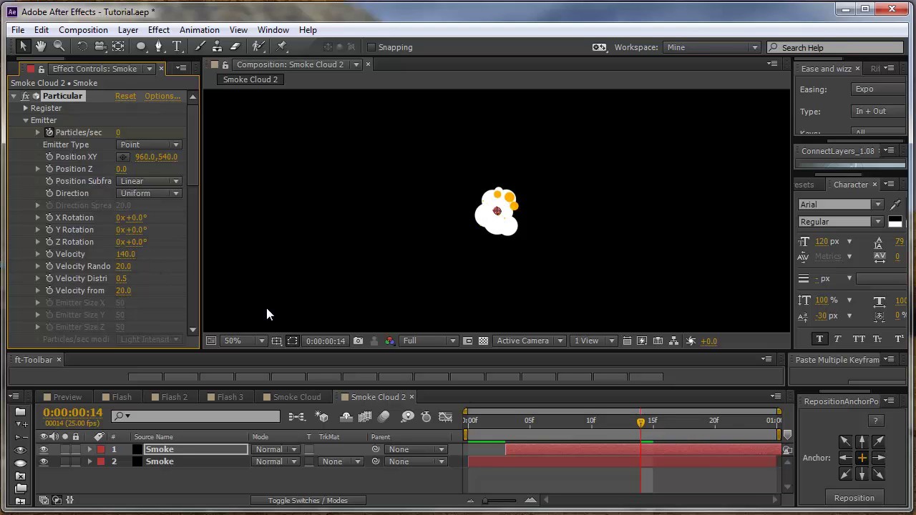
key("space")
Set the orange layer's Particles/sec keyframe at frame 3 to 200 and scrub ahead to frame 14
left_click_drag(712, 445, 504, 460)
left_click(126, 132)
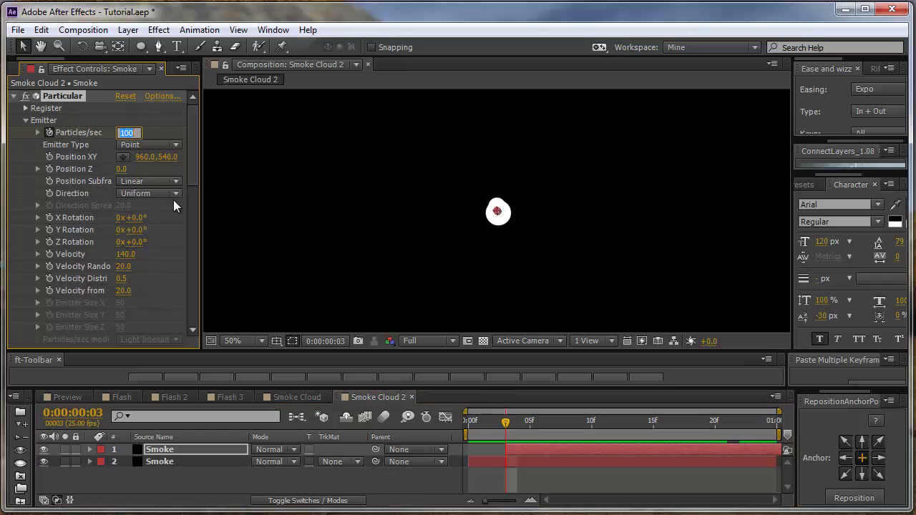
type("200")
key("Return")
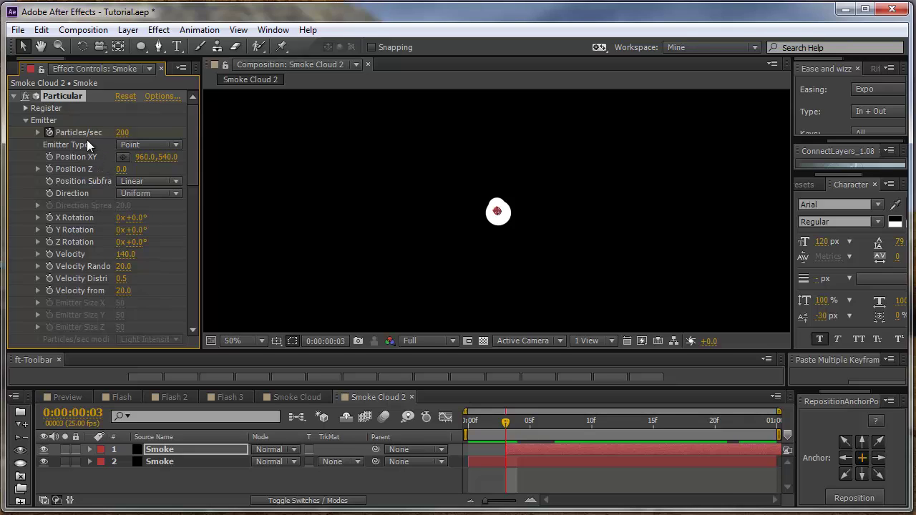
left_click_drag(512, 432, 640, 436)
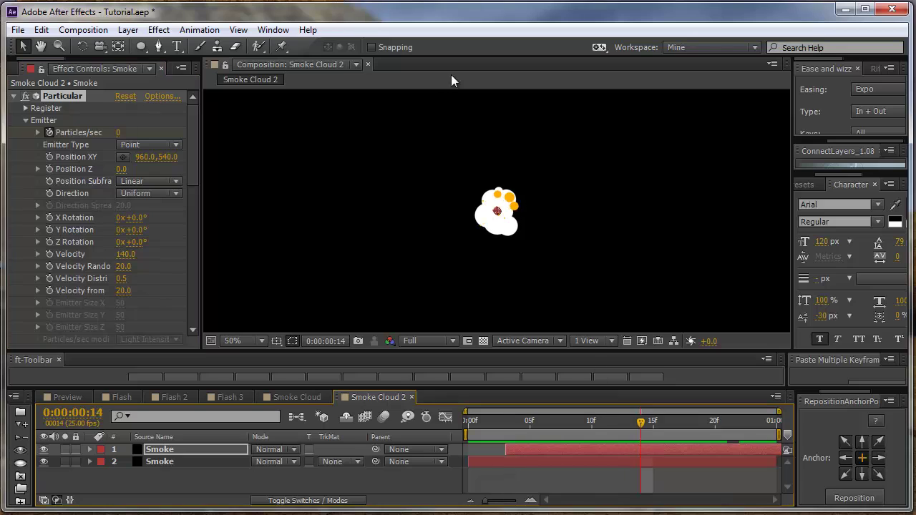
Purge all memory and the disk cache, confirming deletion of the cached files
left_click(42, 29)
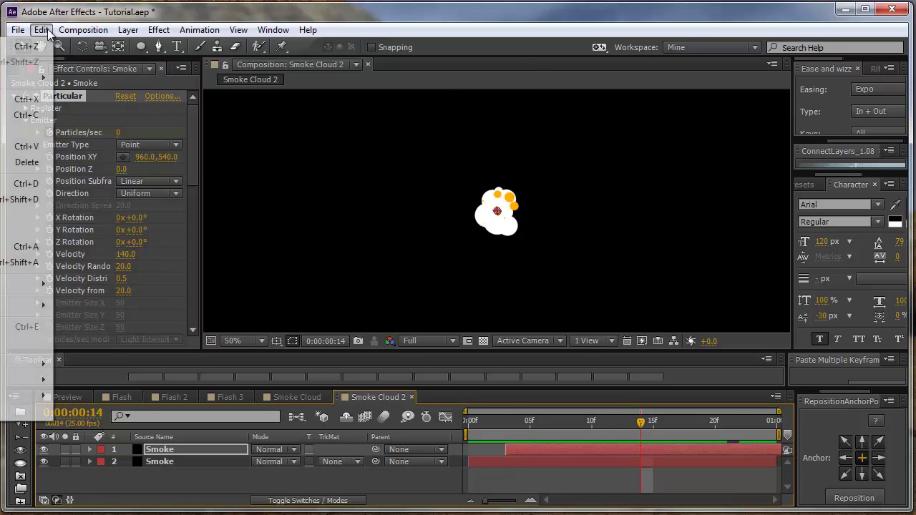
mouse_move(28, 305)
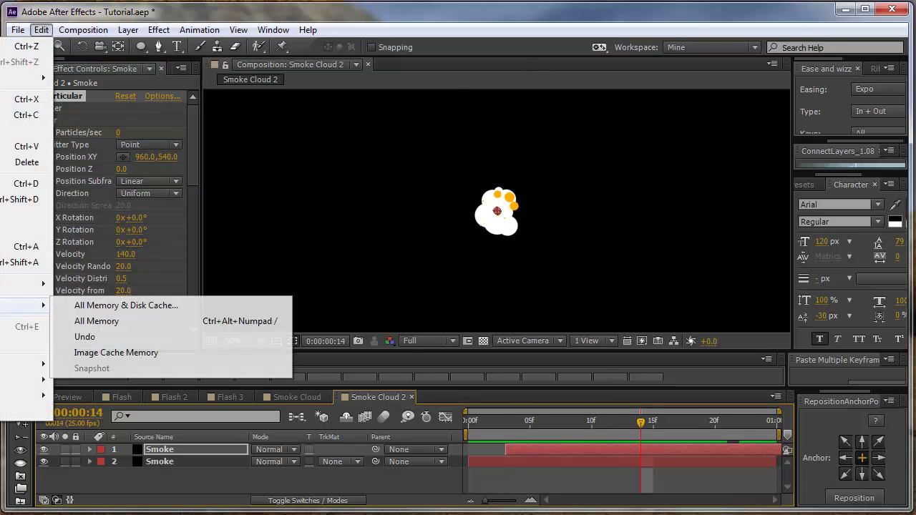
left_click(129, 307)
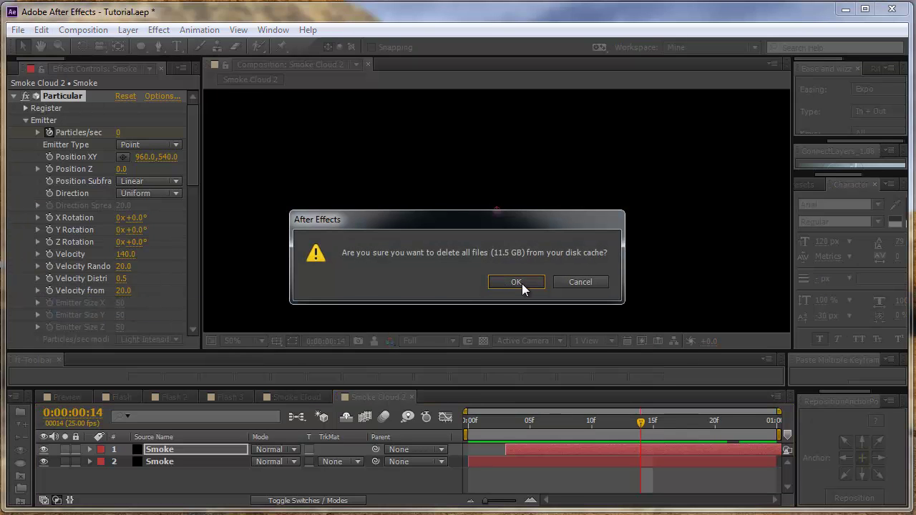
left_click(522, 283)
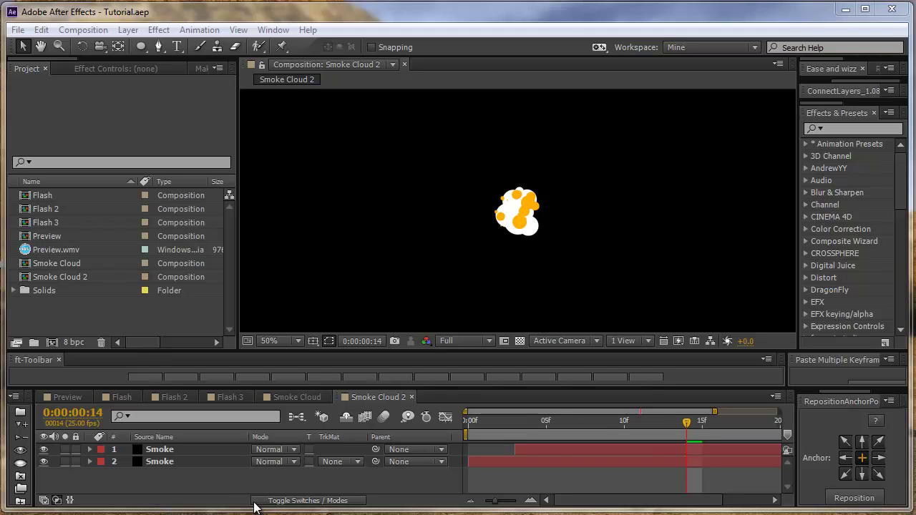
Create a 1920 x 1080 composition named "01" at 25 fps with a duration of 2 seconds
key("ctrl+n")
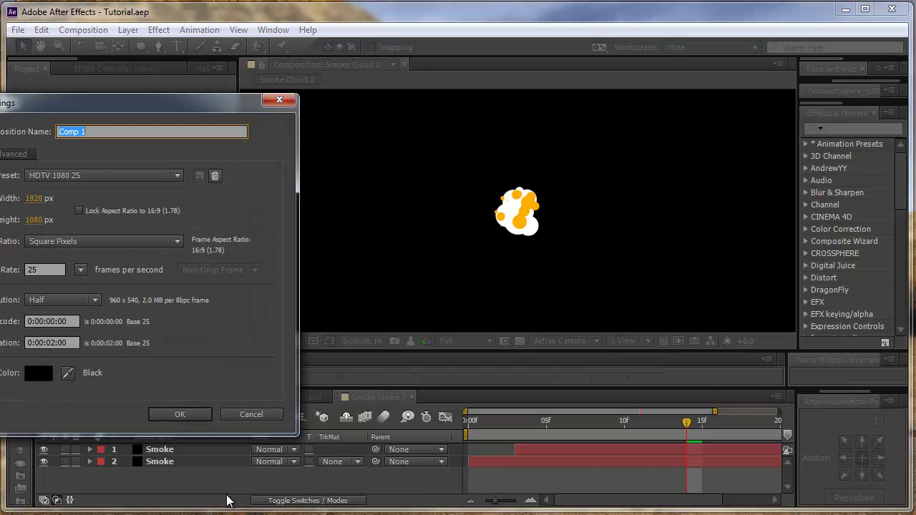
type("01")
left_click_drag(51, 103, 379, 114)
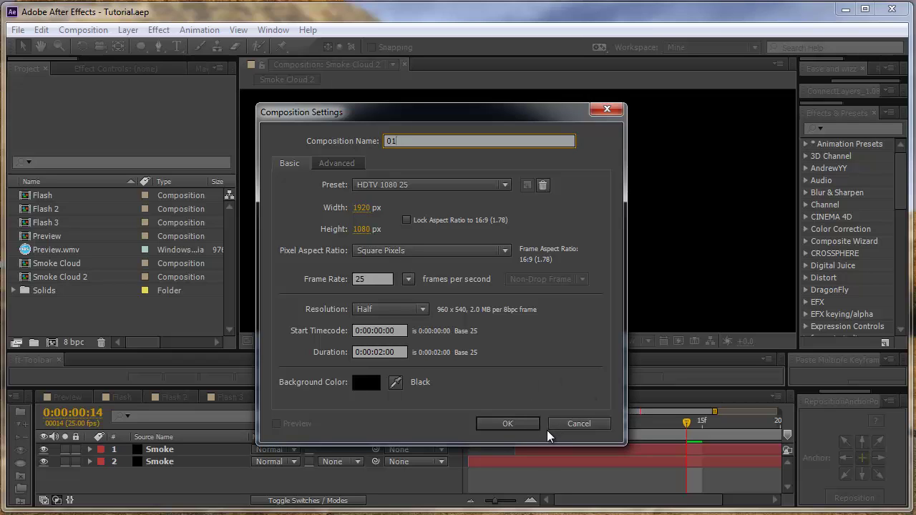
left_click(507, 424)
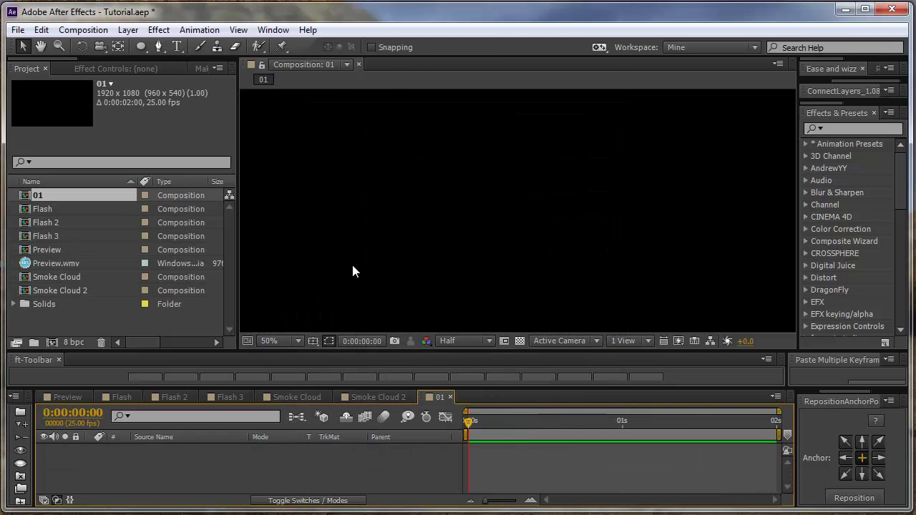
Draw a closed, tall four-point shape with the Pen tool just outside the left edge of the frame
scroll(353, 265, "down", 2)
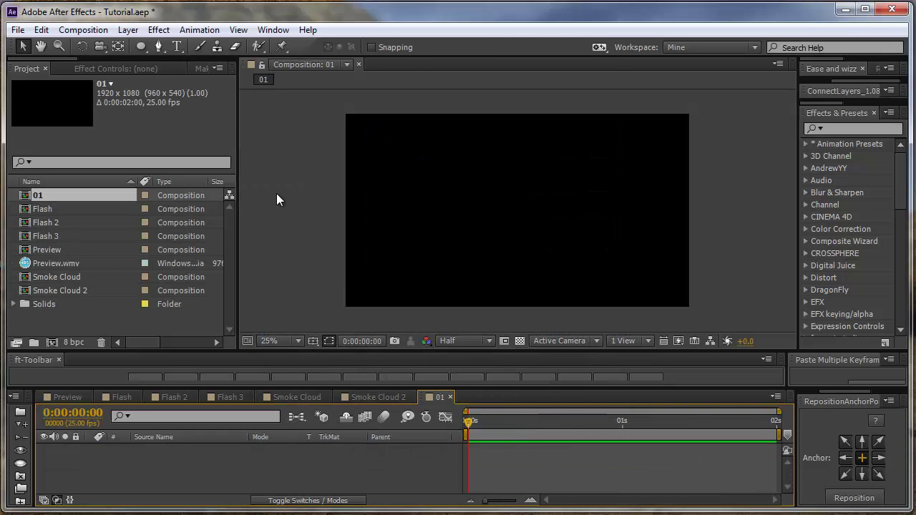
left_click(158, 48)
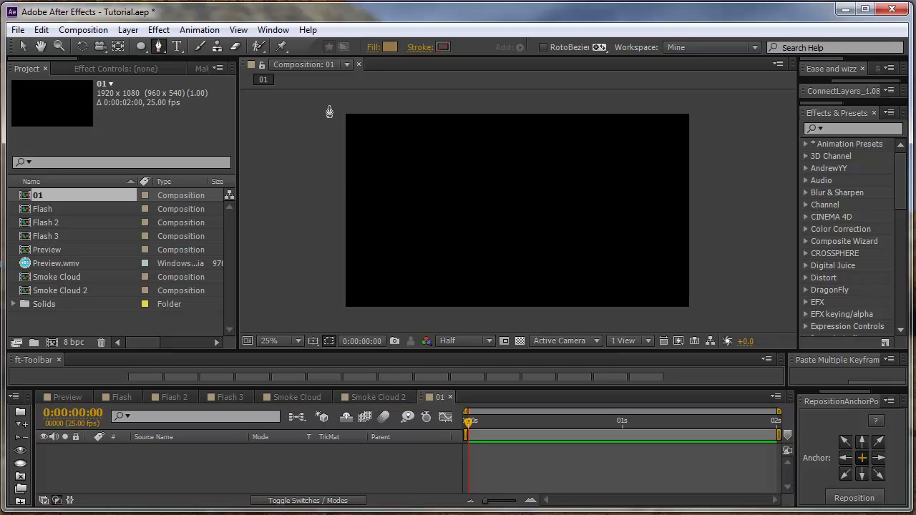
left_click(328, 106)
left_click(328, 324)
left_click(277, 324)
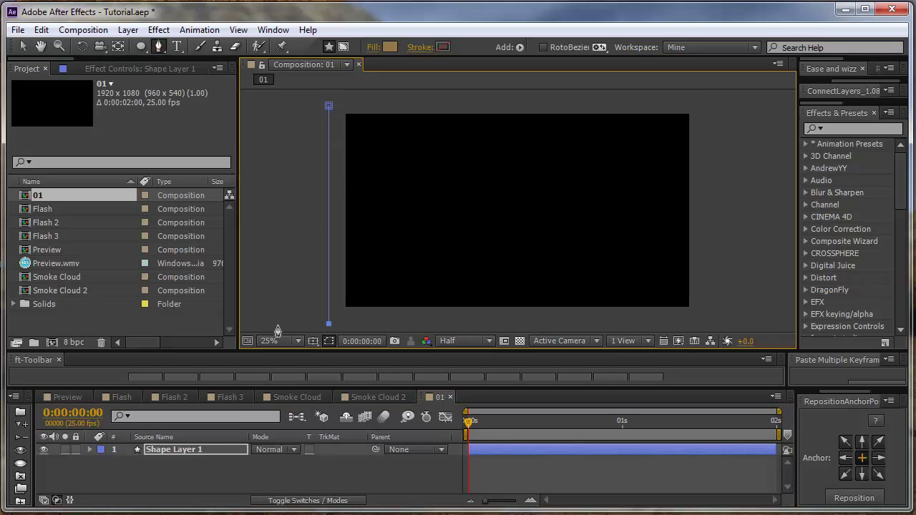
left_click(277, 108)
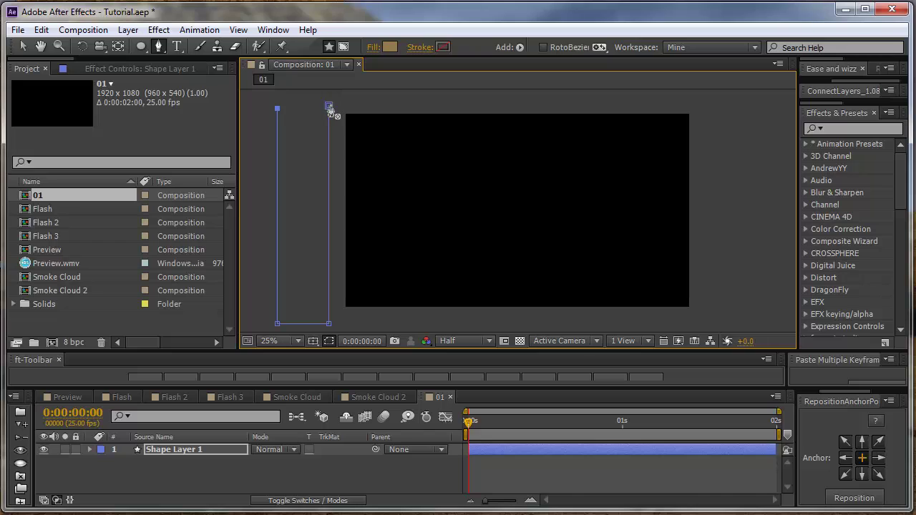
left_click(328, 105)
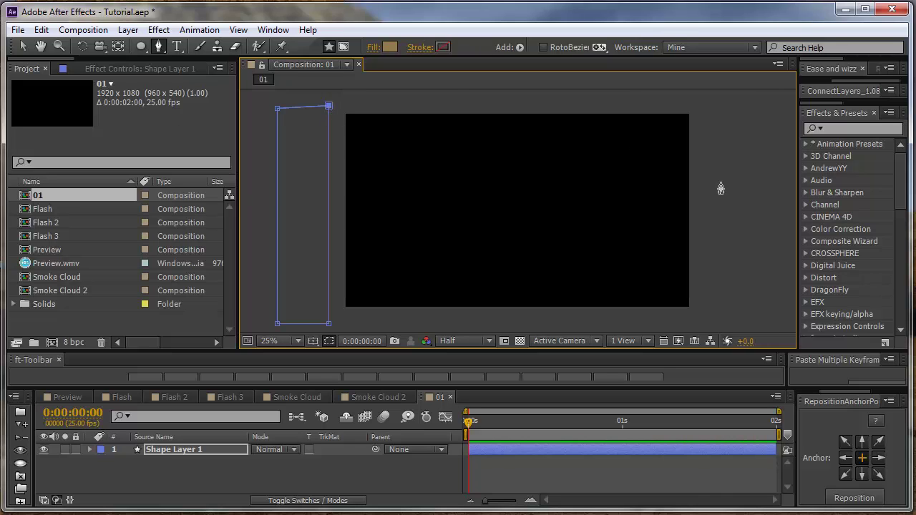
Turn on keyframing for the Path property of Shape 1 in Shape Layer 1 at frame 0
left_click(22, 46)
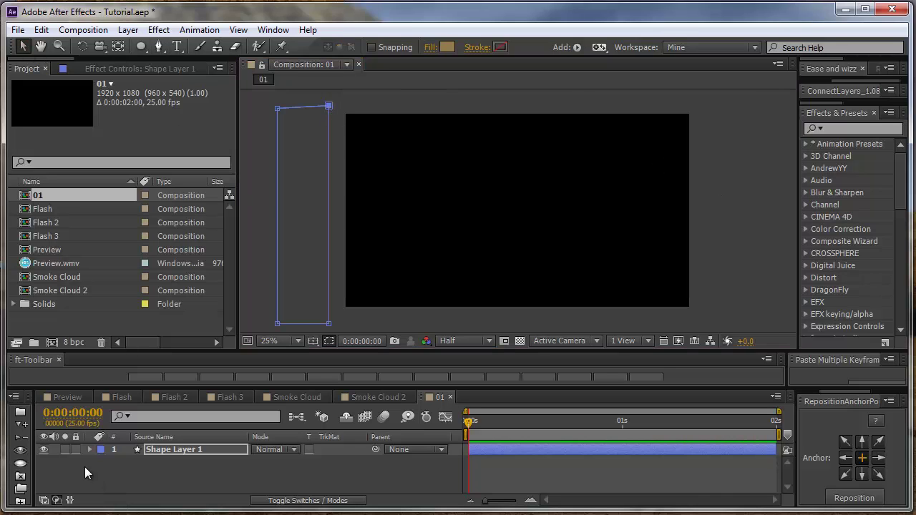
left_click(89, 449)
left_click(102, 461)
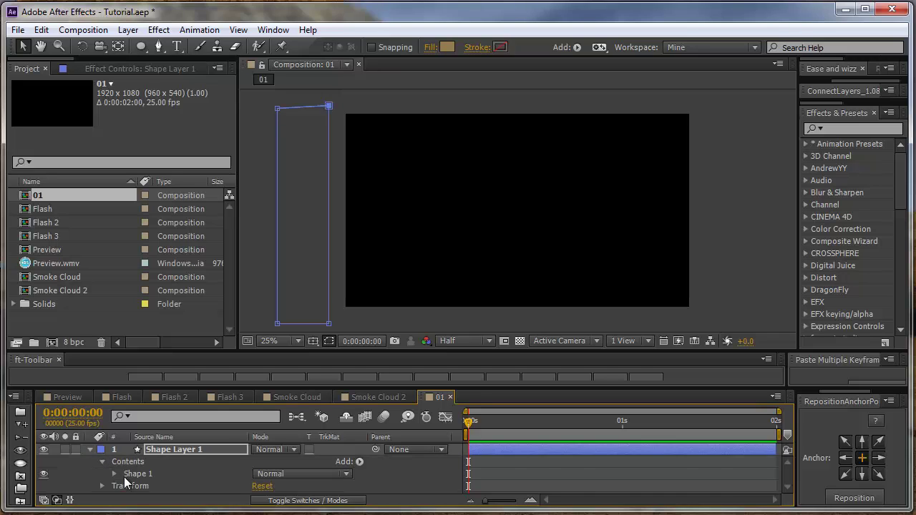
left_click(114, 473)
left_click(124, 462)
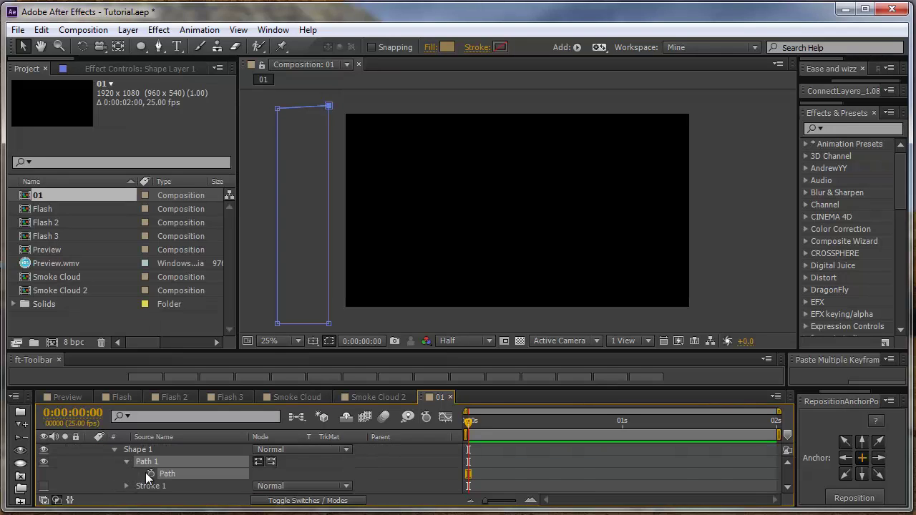
left_click(151, 473)
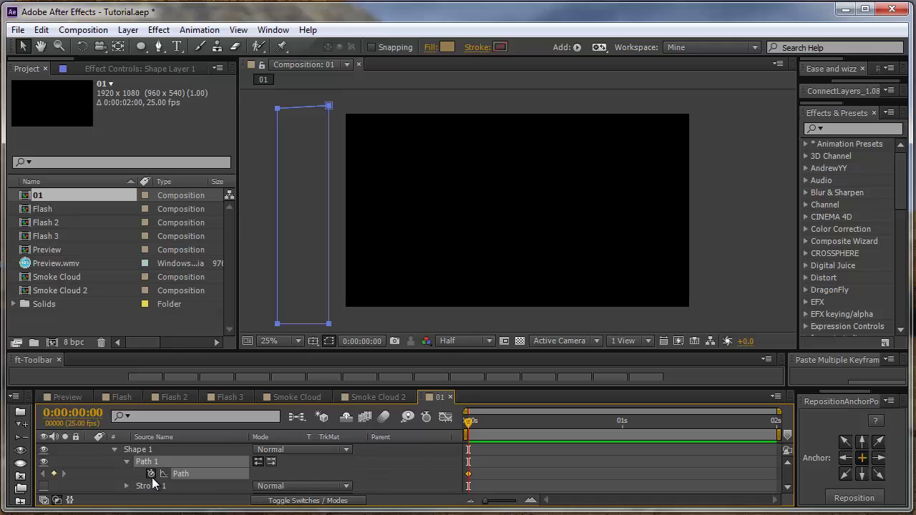
Keyframe the path at frame 10 with its upper-right vertex pulled into the frame, and go to frame 20
left_click_drag(490, 431, 500, 433)
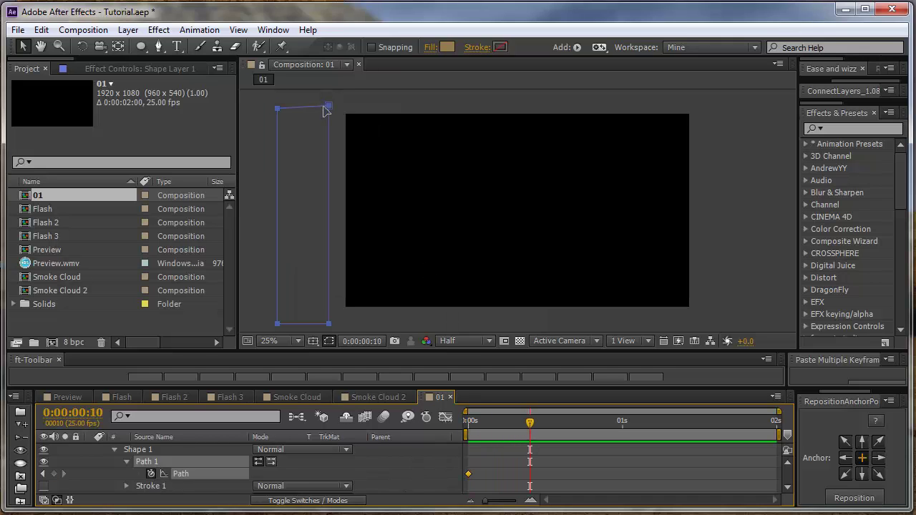
left_click_drag(347, 122, 403, 116)
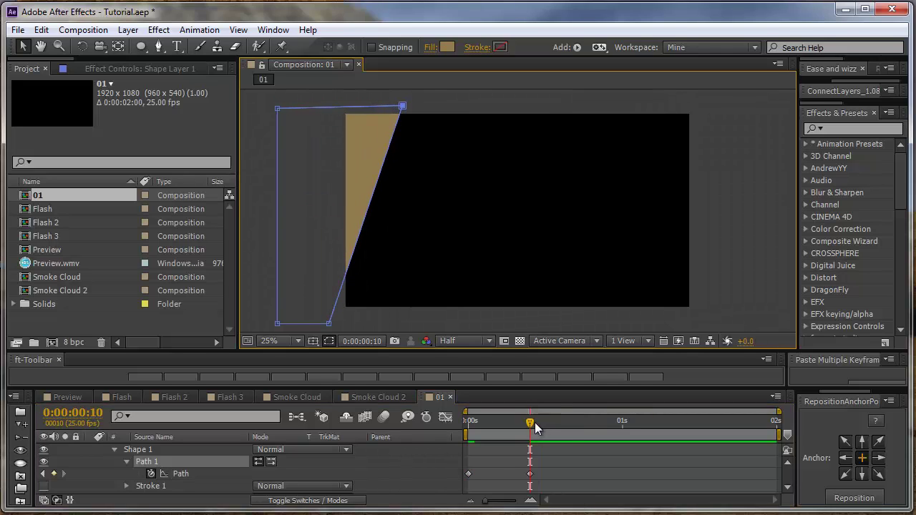
left_click_drag(535, 422, 591, 429)
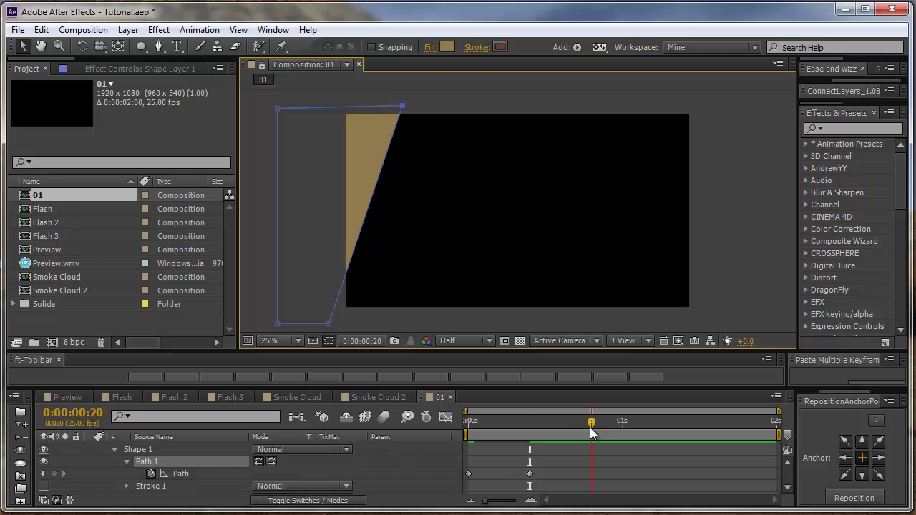
left_click(329, 323, "shift")
left_click_drag(328, 323, 403, 325)
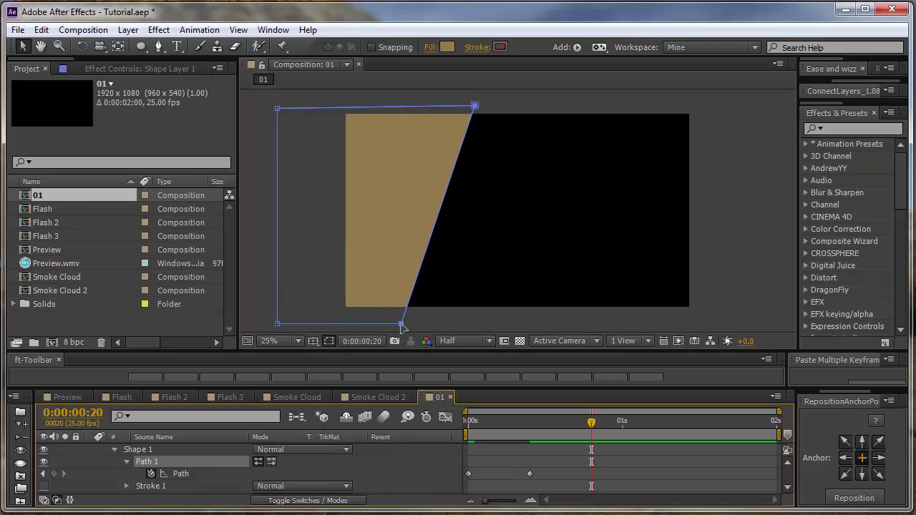
key("ctrl+z")
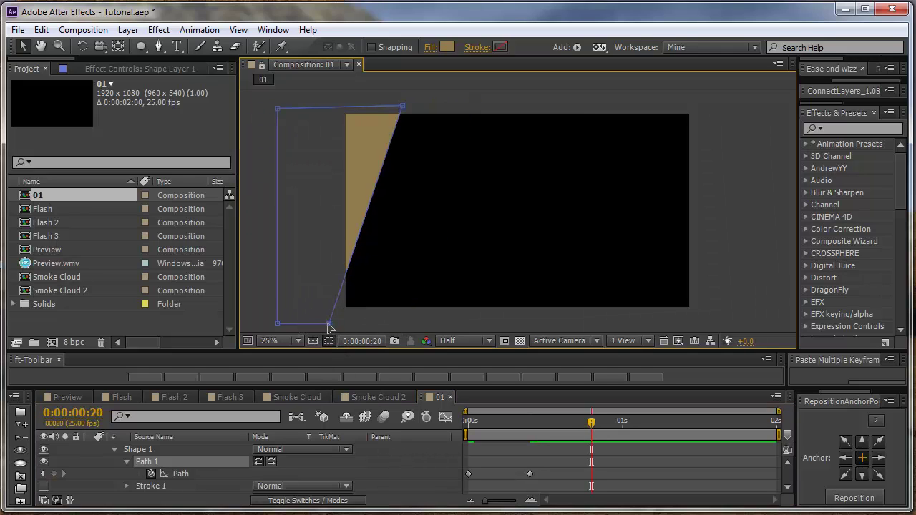
Keyframe the path at frames 20, 30, 40 and 49, alternately pulling the lower-right and upper-right vertices farther across the frame
left_click_drag(329, 326, 447, 335)
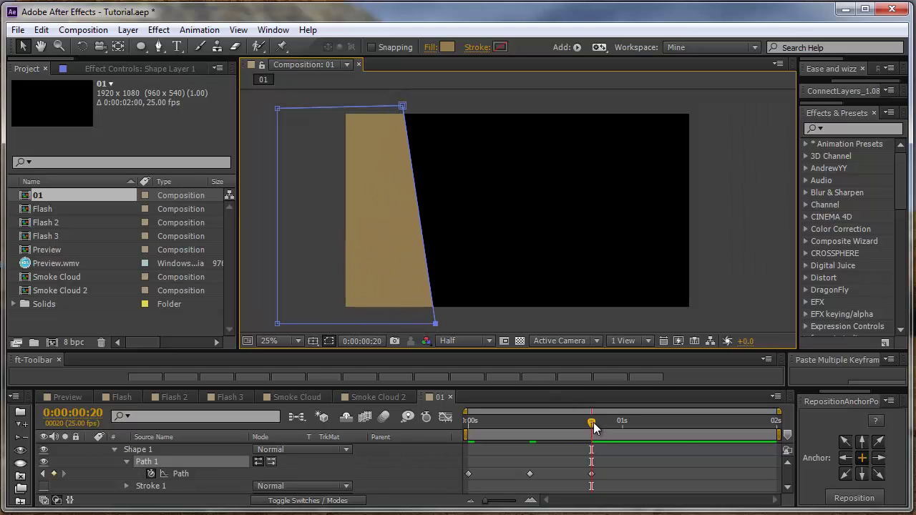
key("shift+Page_Down")
left_click_drag(402, 105, 502, 106)
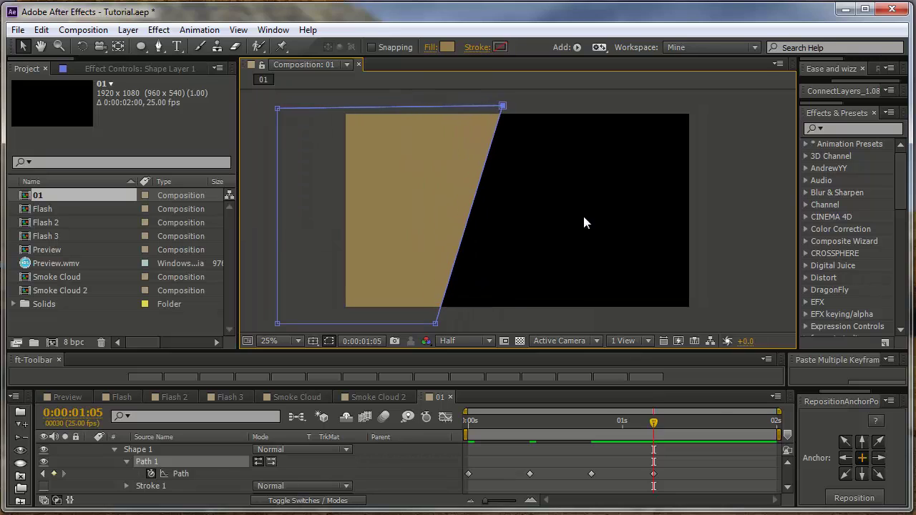
key("shift+Page_Down")
left_click_drag(435, 323, 538, 323)
key("shift+Page_Down")
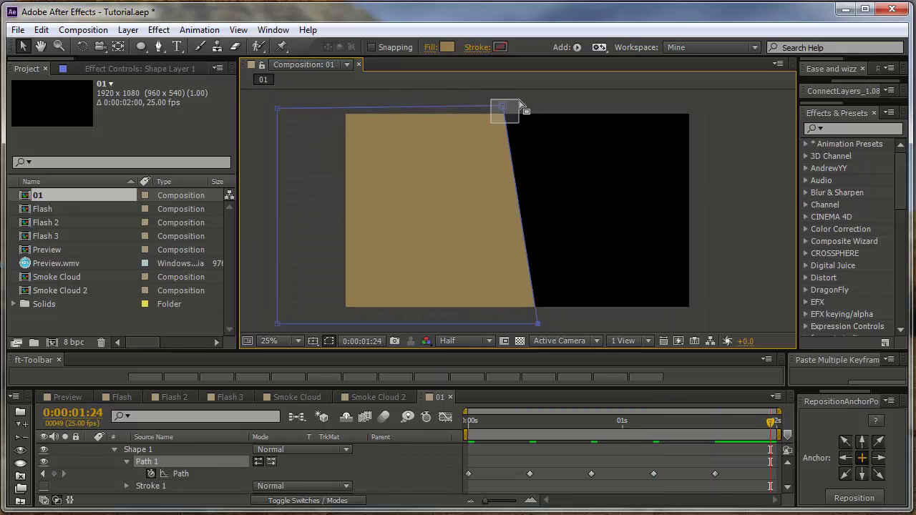
left_click_drag(502, 106, 602, 106)
Compress the path keyframes proportionally so the last one falls at 1 second, and deselect them
left_click_drag(780, 461, 623, 475)
left_click(623, 423)
key("F2")
Keyframe the path at 0:00:01:05 with the lower-right vertex pulled ahead of the upper one, close to the frame's right edge
key("Page_Down")
key("Page_Down")
key("Page_Down")
key("Page_Down")
key("Page_Down")
left_click(54, 474)
left_click_drag(559, 327, 654, 326)
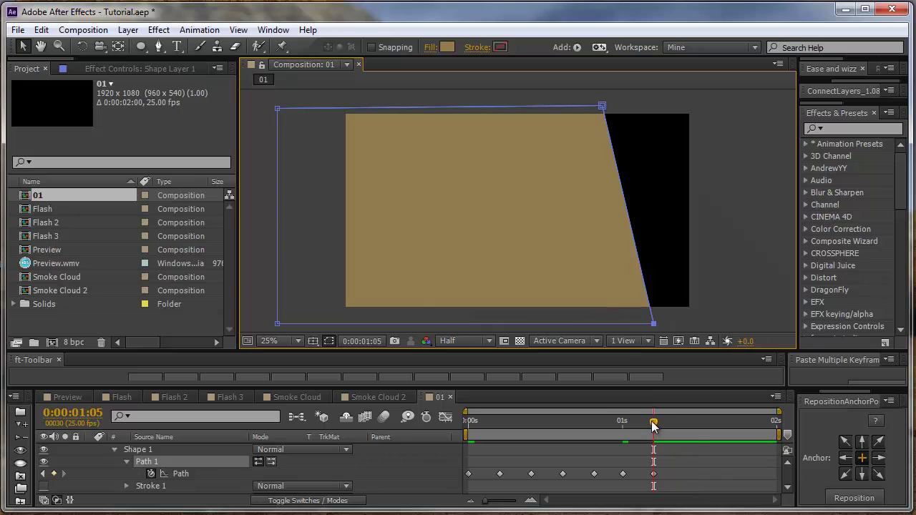
Keyframe the upper-right vertex past the frame's right edge at 0:00:01:10, and the lower-right vertex past it a few frames after
left_click_drag(654, 423, 687, 432)
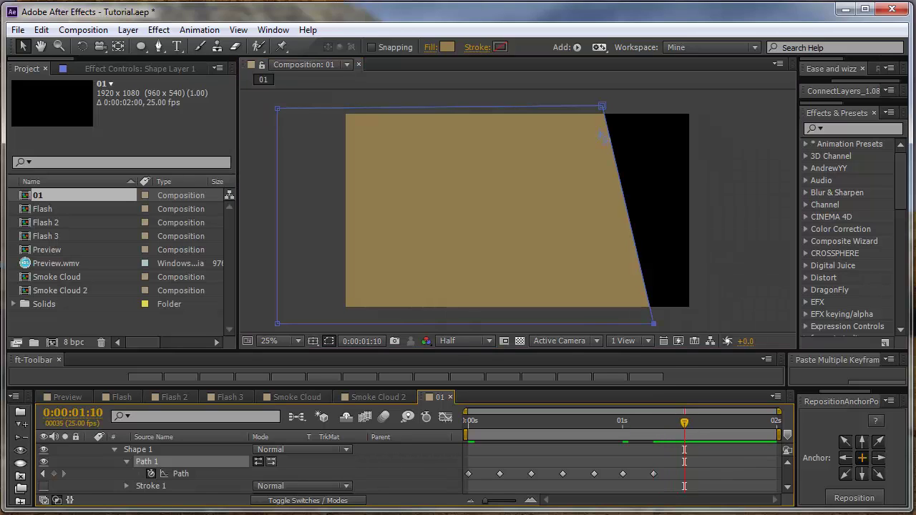
left_click_drag(603, 106, 702, 106)
left_click_drag(685, 423, 708, 427)
left_click_drag(653, 324, 701, 327)
Preview the shape's wipe animation from the first frame
left_click_drag(708, 422, 475, 457)
key("space")
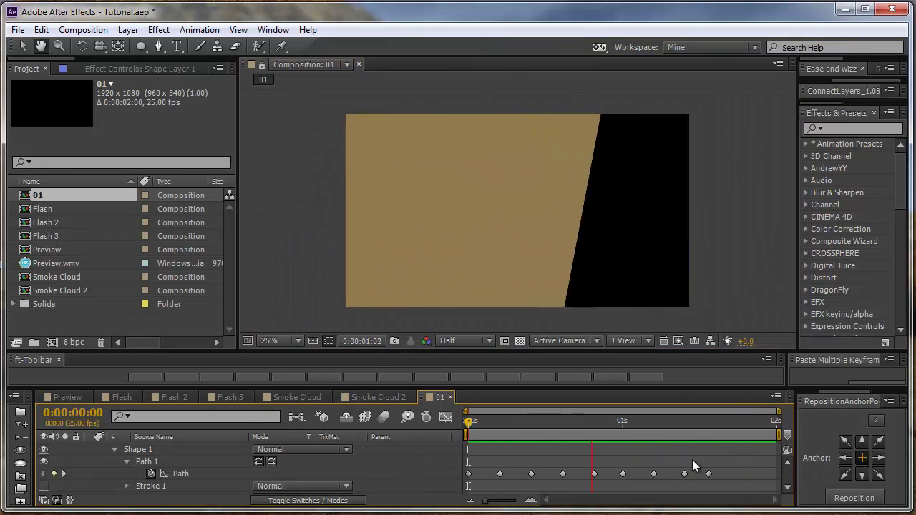
key("space")
Compress all path keyframes proportionally so the wipe ends at about frame 17, and preview the faster animation
left_click_drag(430, 493, 423, 495)
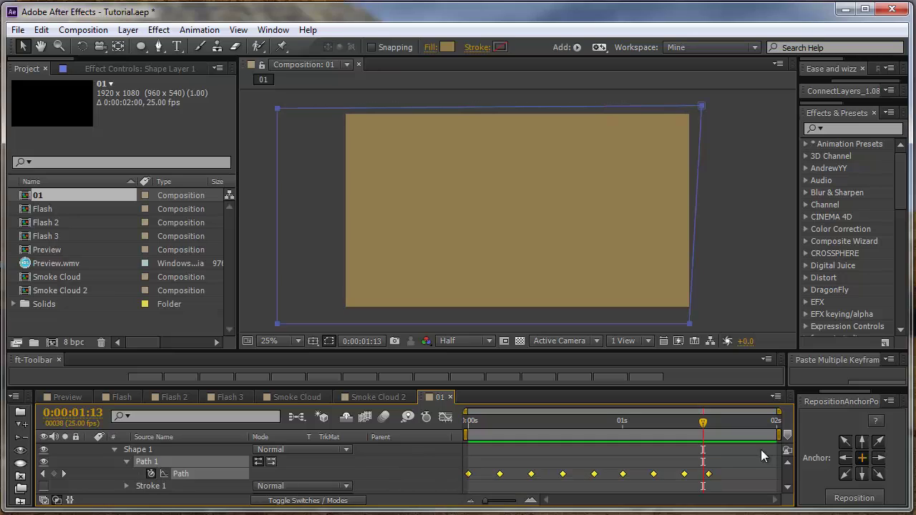
left_click_drag(708, 476, 582, 487)
left_click(582, 482)
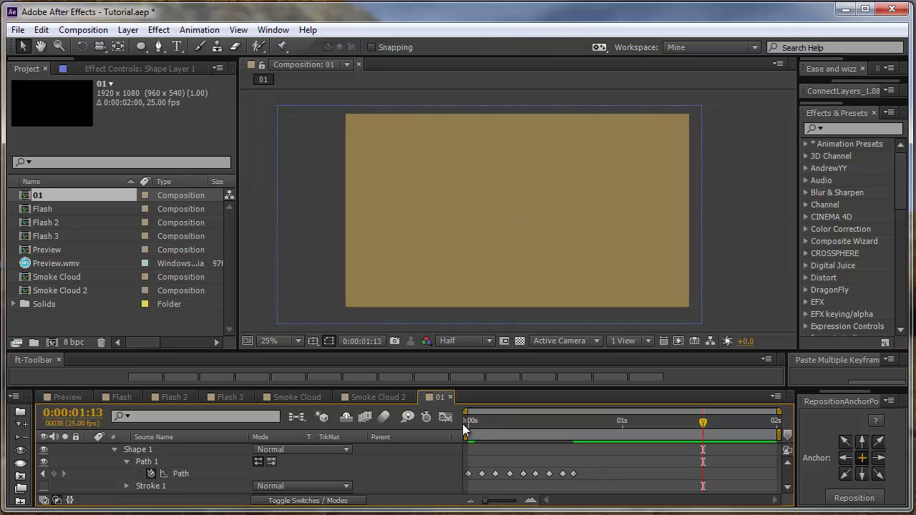
key("Page_Down")
key("KP_0")
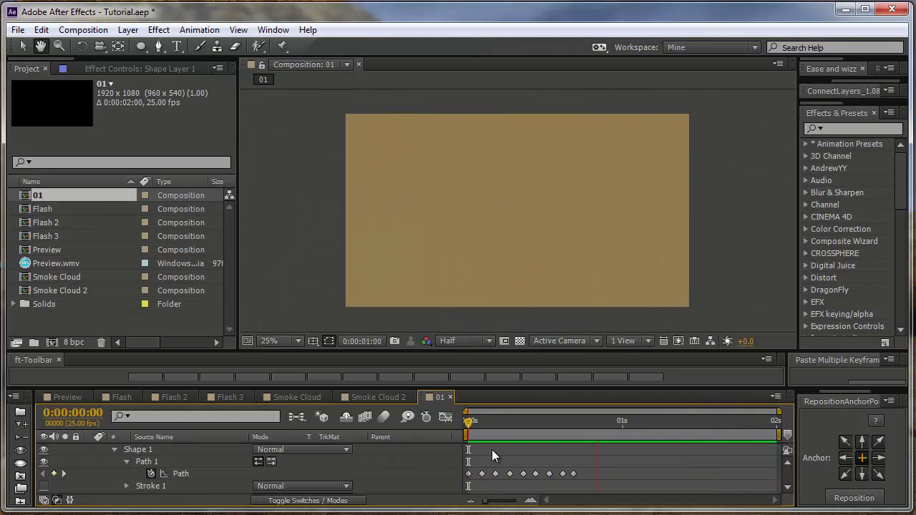
key("space")
Duplicate Shape Layer 1 and change the copy's fill to the lighter tan D3B26C
left_click(541, 422)
key("u")
key("ctrl+d")
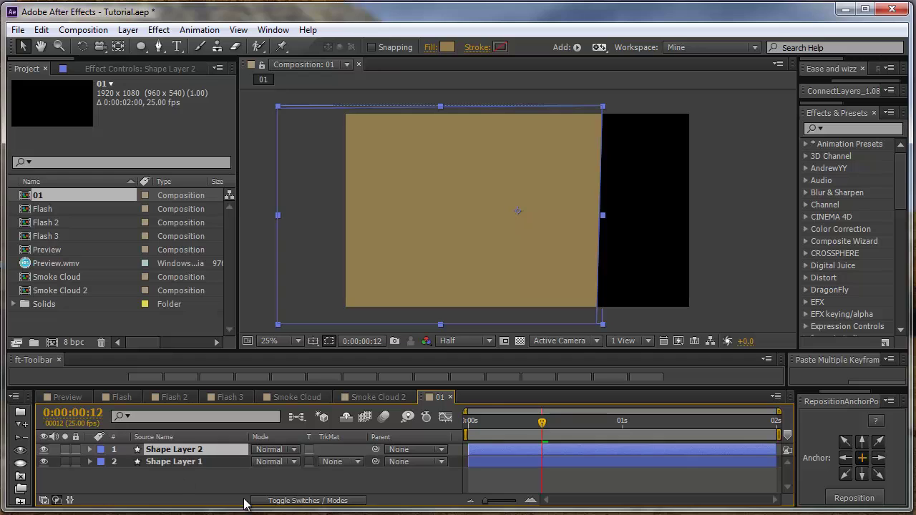
left_click(446, 47)
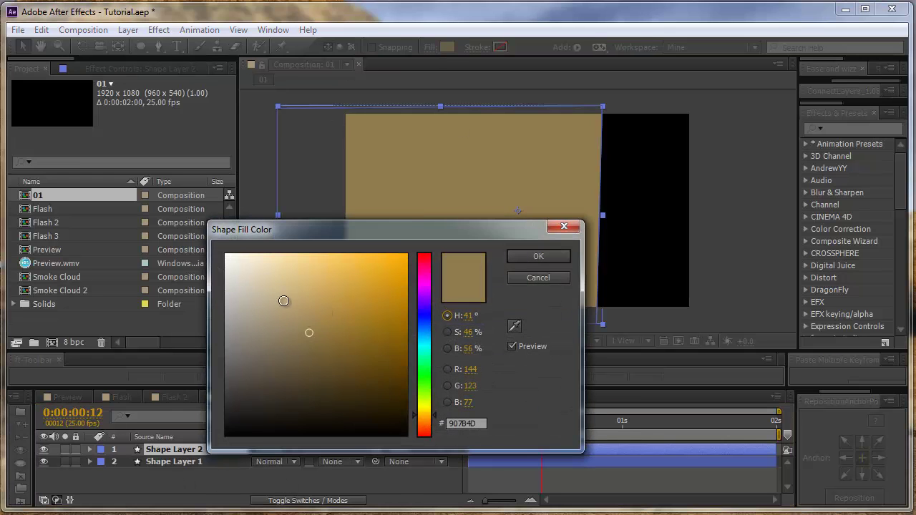
left_click(315, 299)
left_click_drag(315, 299, 312, 285)
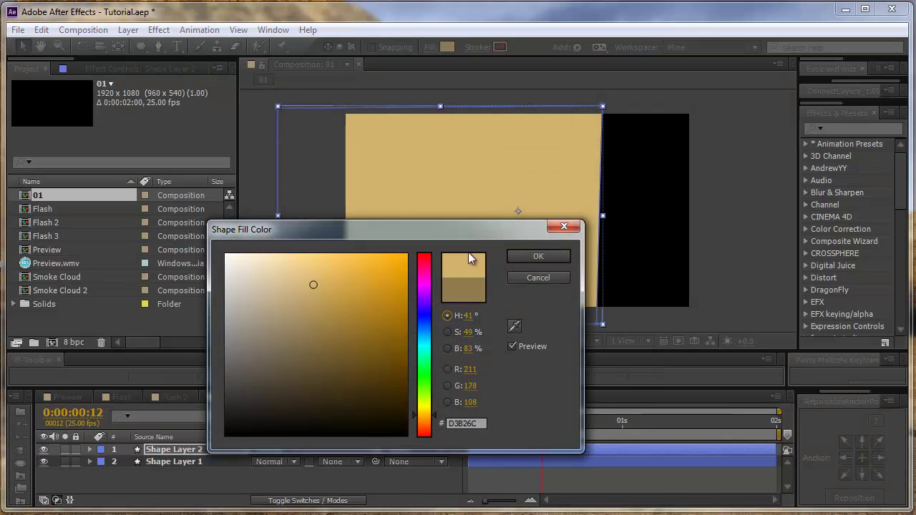
left_click(536, 256)
Shift the lighter shape layer about two frames later in time and preview the two-tone wipe
left_click_drag(490, 450, 339, 505)
key("KP_0")
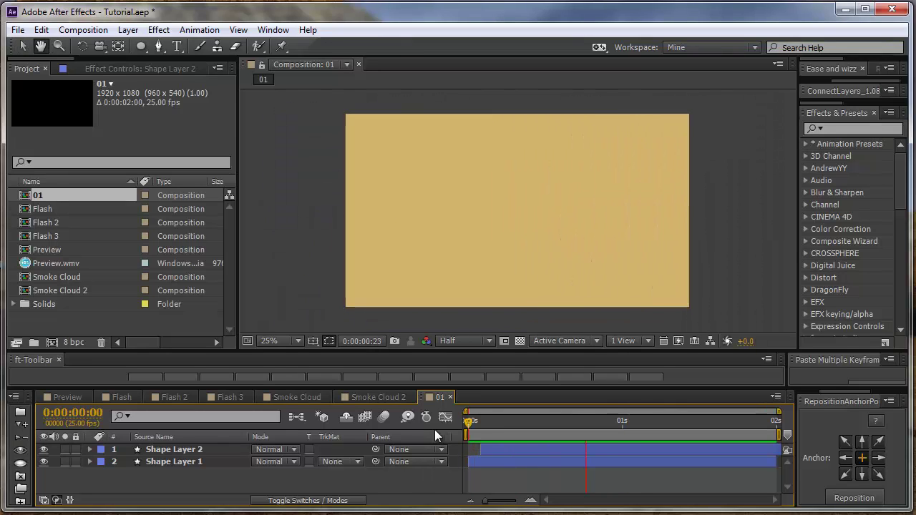
key("space")
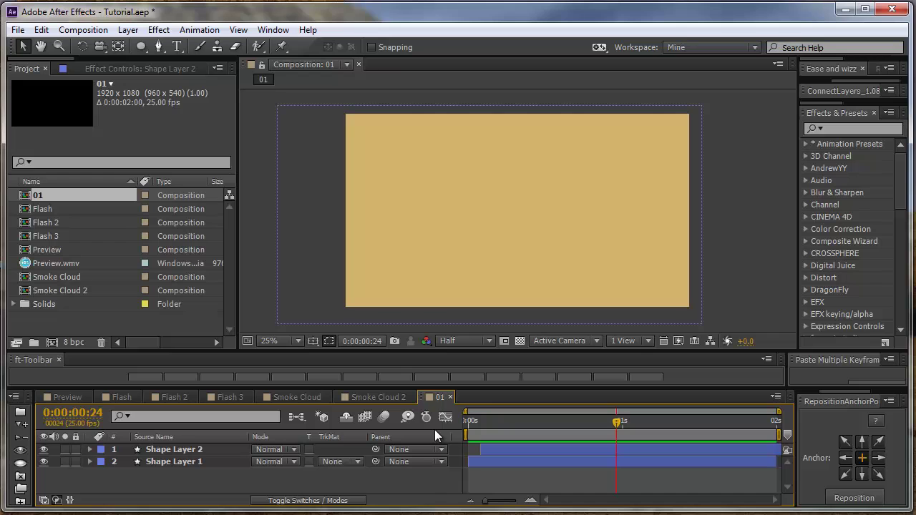
Create a 1920 x 1080, 25 fps, 2-second composition with the default name and draw a rectangle covering its upper-left area
key("ctrl+n")
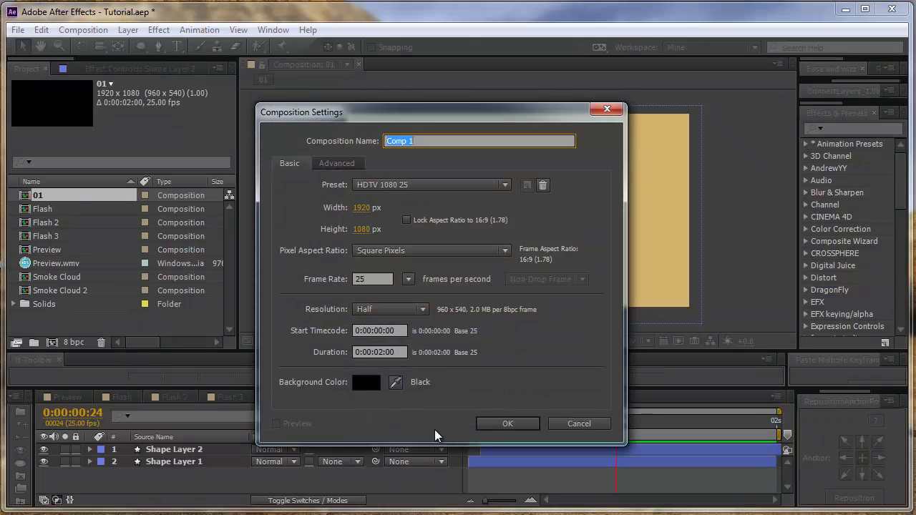
key("Return")
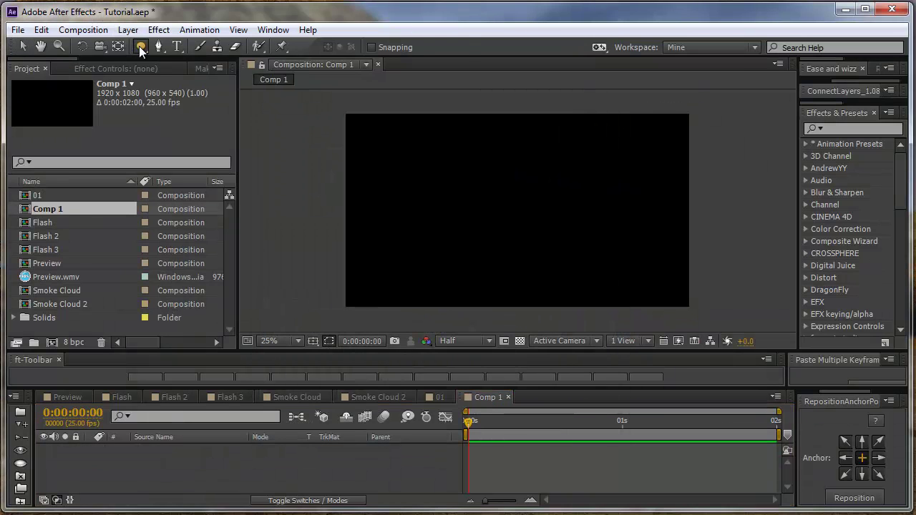
mouse_move(141, 46)
left_mouse_down()
mouse_move(201, 79)
mouse_move(206, 47)
left_mouse_up()
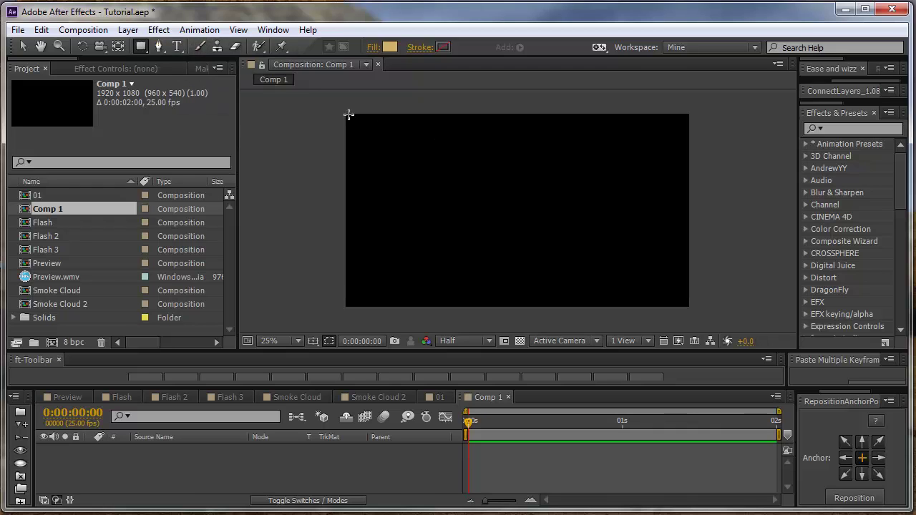
left_click_drag(331, 109, 479, 185)
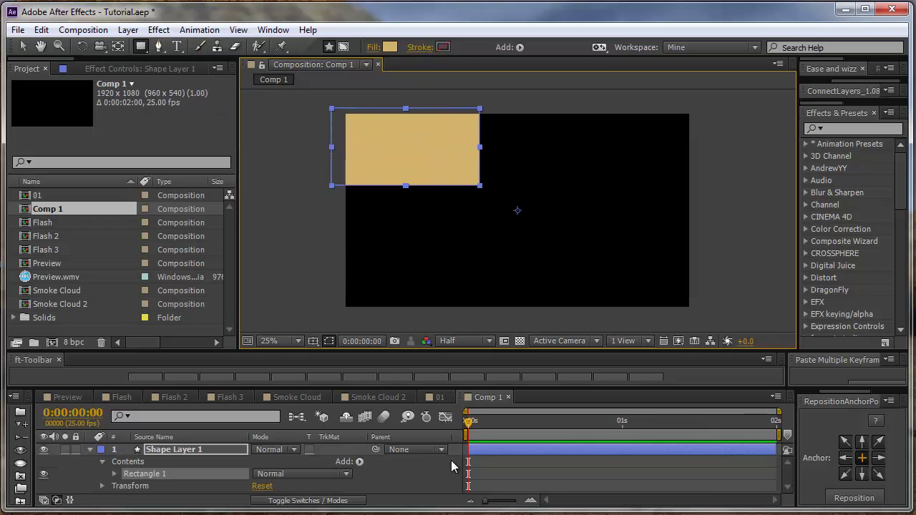
left_click(420, 475)
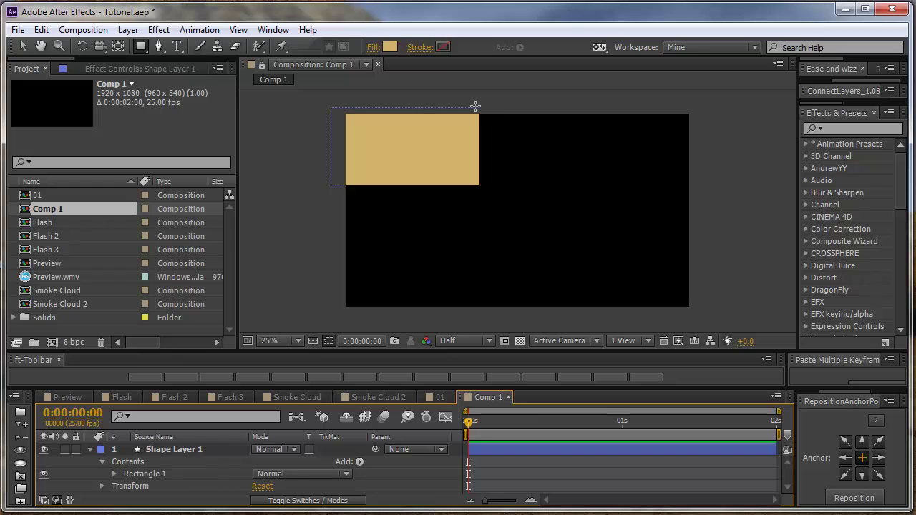
Draw rectangles on three more separate shape layers covering the frame's upper-right, lower-left and lower-right areas, and collapse the layers
left_click_drag(475, 107, 765, 259)
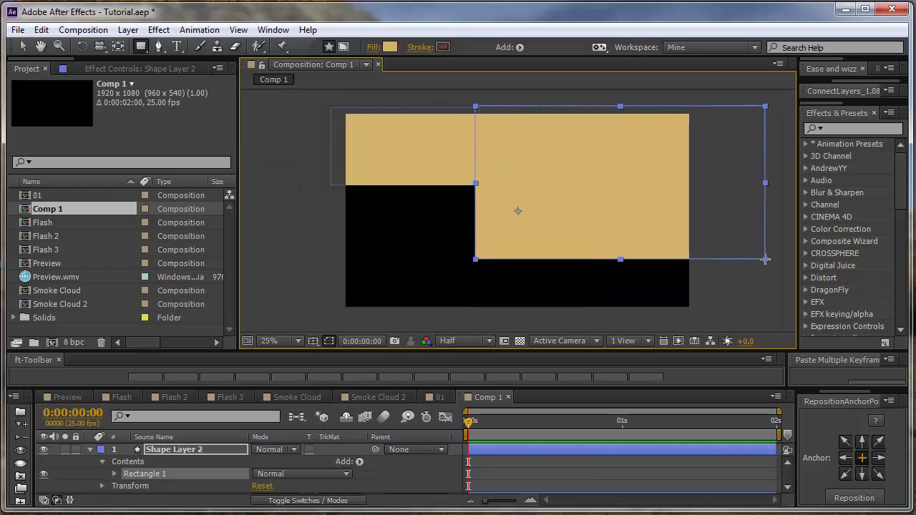
left_click(402, 472)
left_click_drag(341, 316, 482, 181)
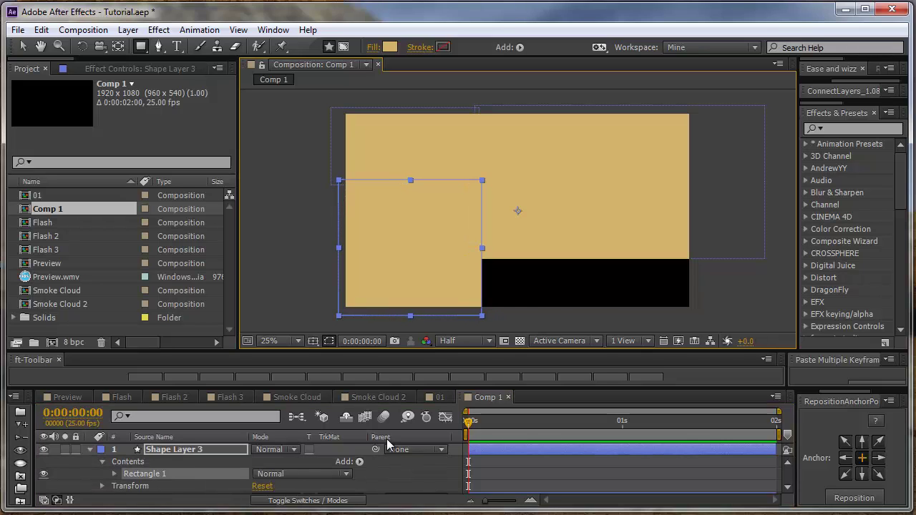
left_click(387, 483)
left_click_drag(712, 312, 470, 252)
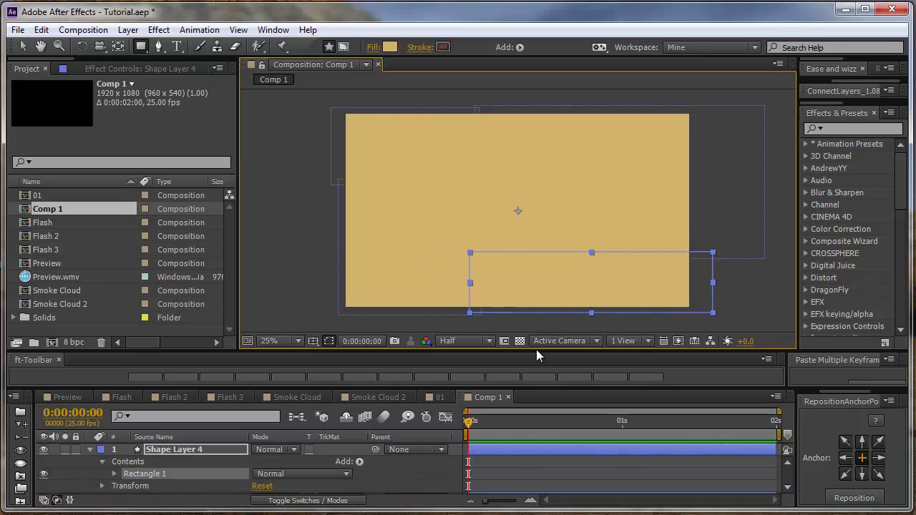
left_click(421, 477)
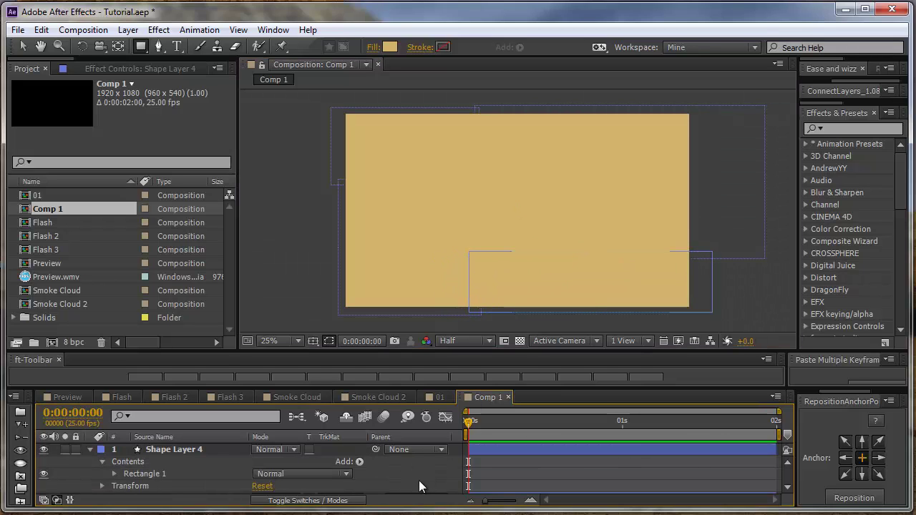
key("u")
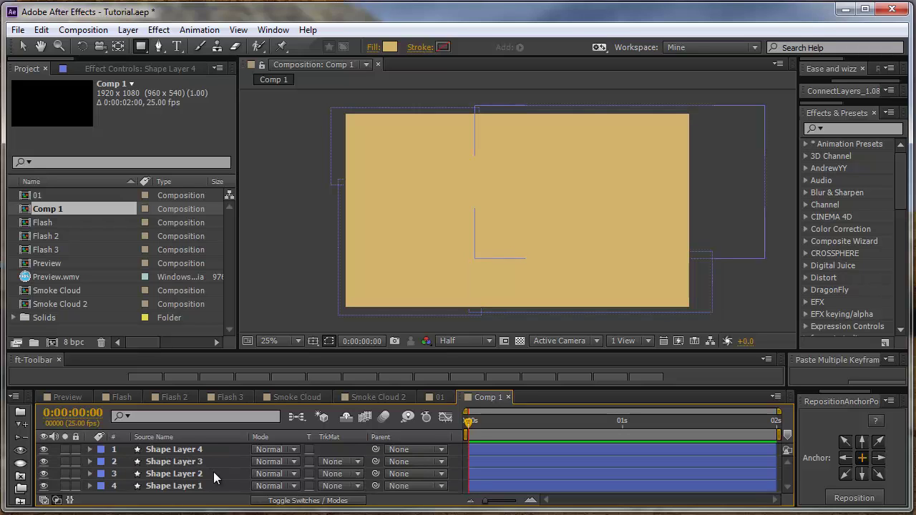
key("v")
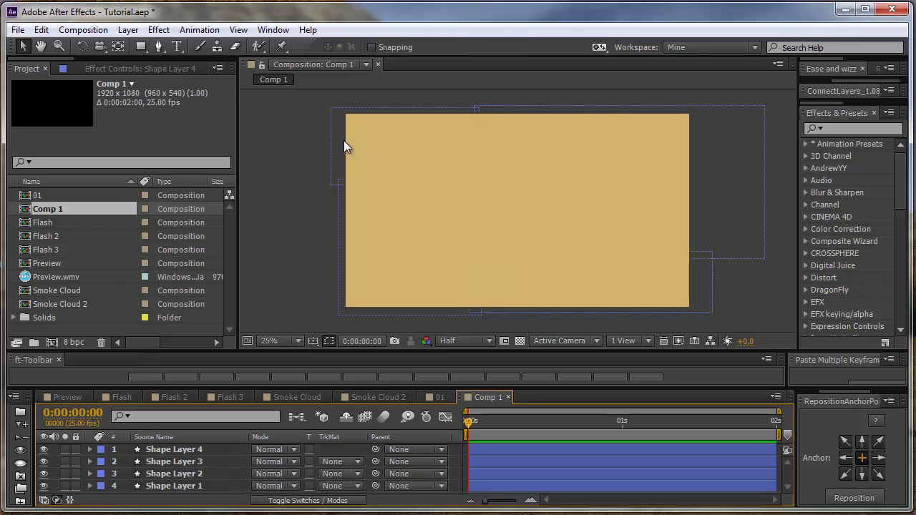
Change the fill of Shape Layer 2 to dark brown and the fill of Shape Layer 3 to light blue
left_click(182, 474)
left_click(446, 46)
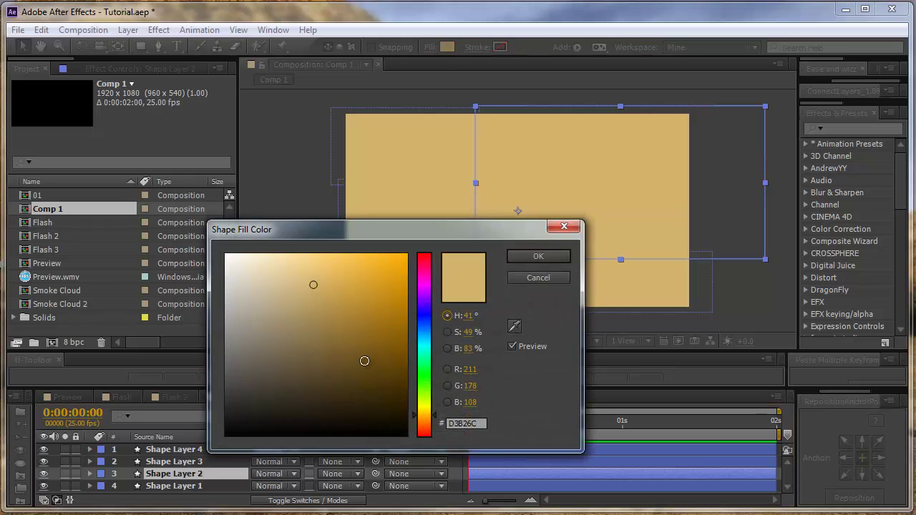
left_click(358, 356)
left_click(537, 256)
left_click(174, 462)
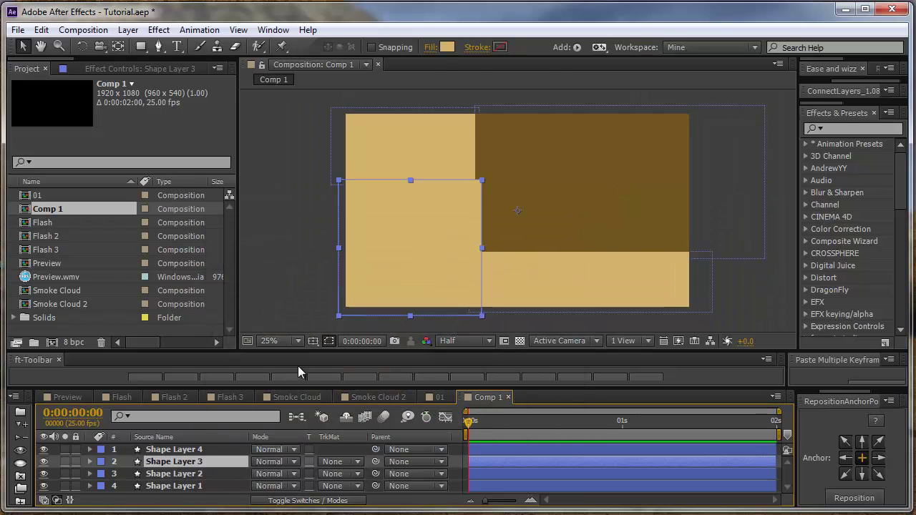
left_click(446, 46)
left_click(422, 326)
left_click(533, 257)
Change the fill of Shape Layer 4 to red and deselect all layers
left_click(173, 449)
left_click(447, 47)
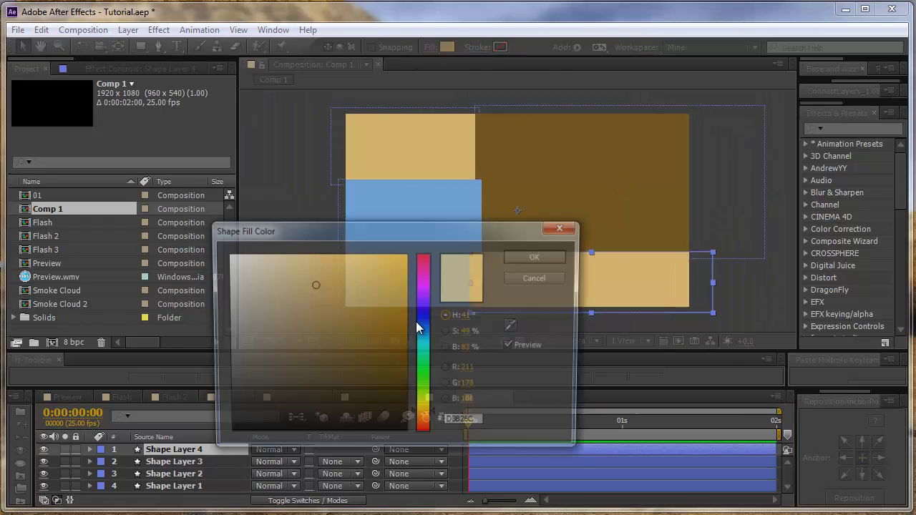
left_click(423, 256)
left_click(350, 278)
left_click(534, 256)
left_click(304, 279)
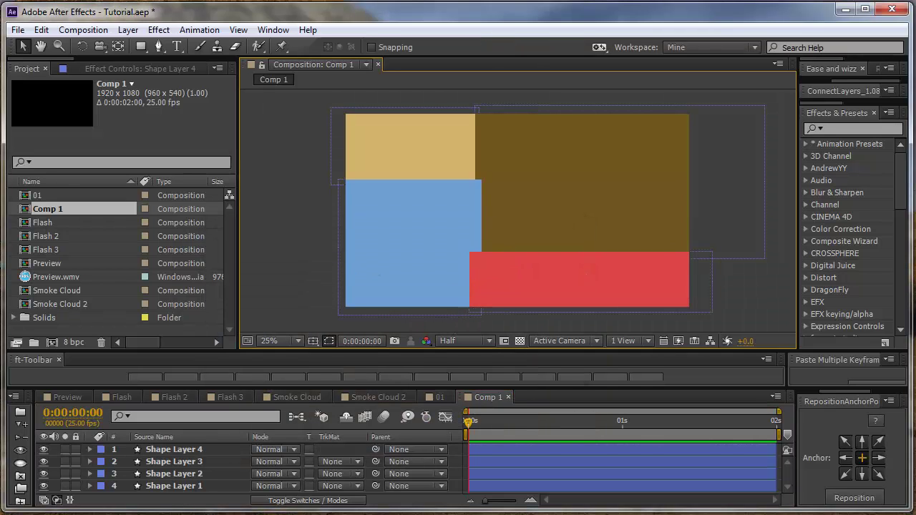
Add Scale keyframes at 100% on all four shape layers at frames 0, 10 and 20
key("s")
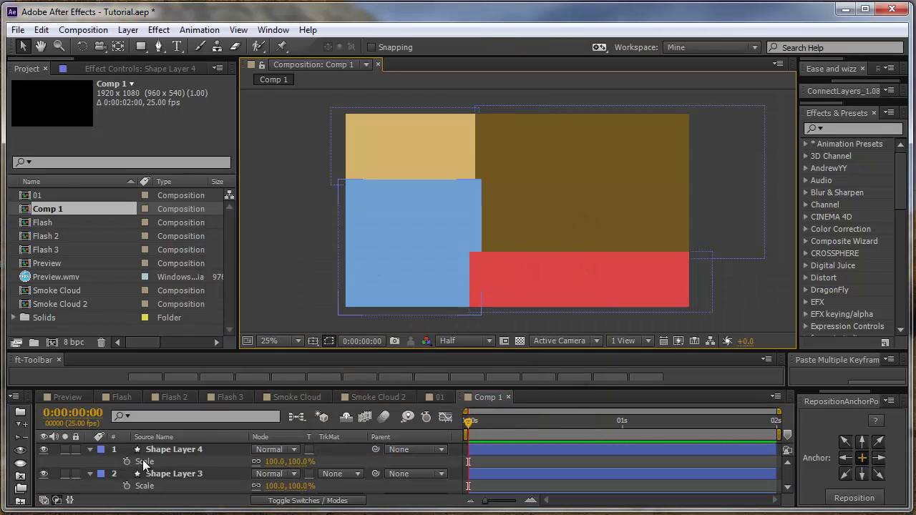
left_click_drag(128, 461, 131, 505)
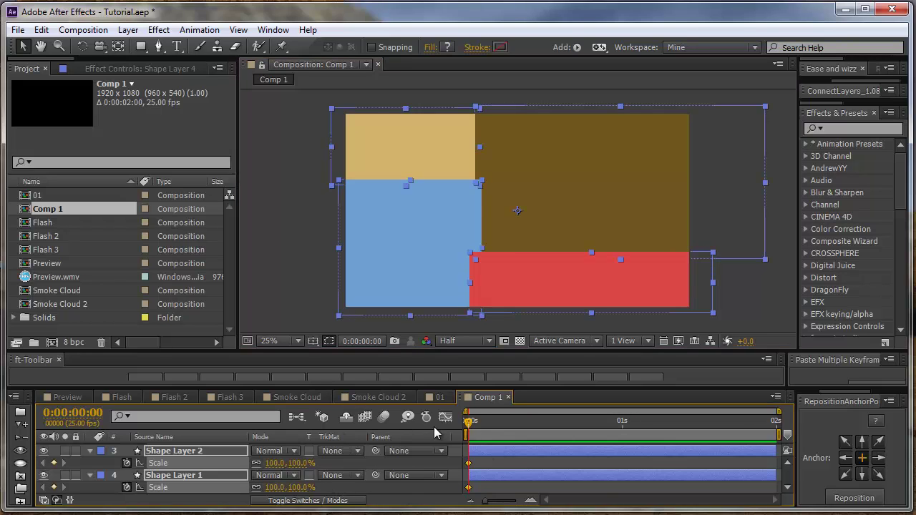
left_click_drag(528, 424, 531, 428)
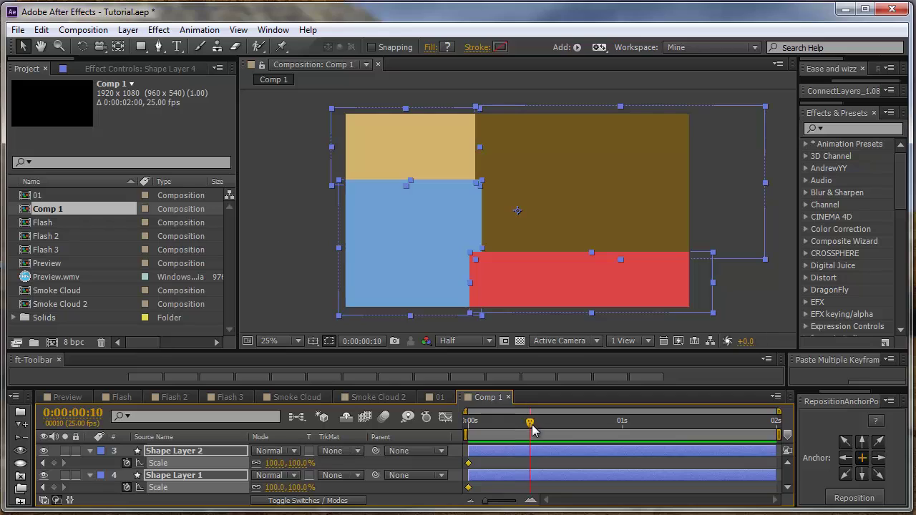
left_click(53, 487)
key("shift+Page_Down")
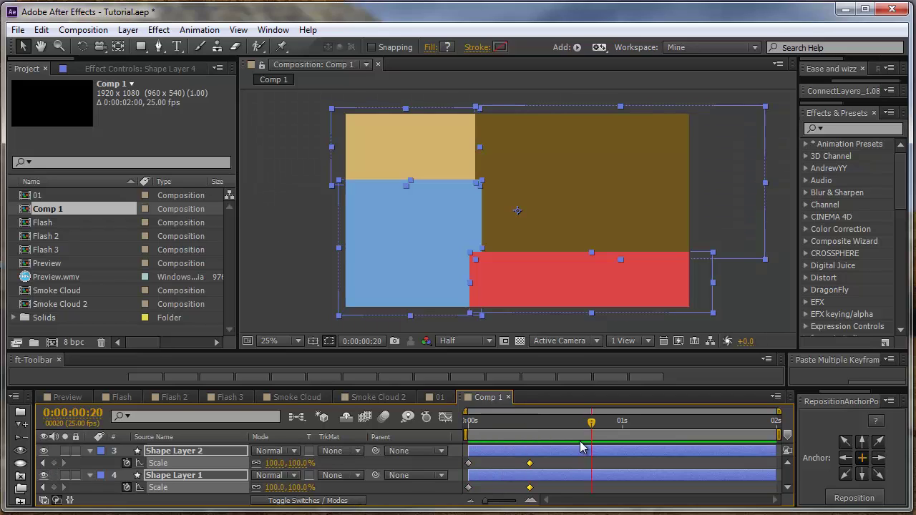
left_click(53, 487)
Set the Scale of all four shape layers to 0% at frame 20
left_click(208, 461)
scroll(598, 483, "up", 3)
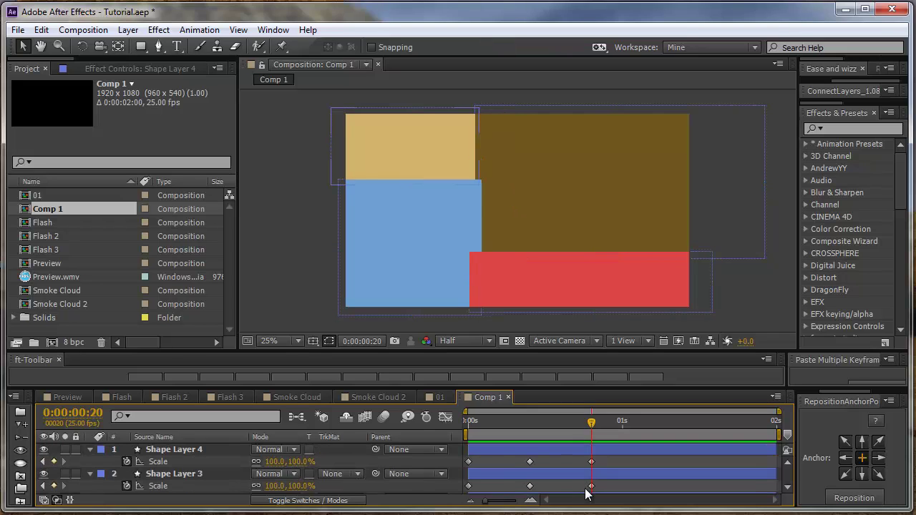
left_click(590, 486)
left_click(311, 462)
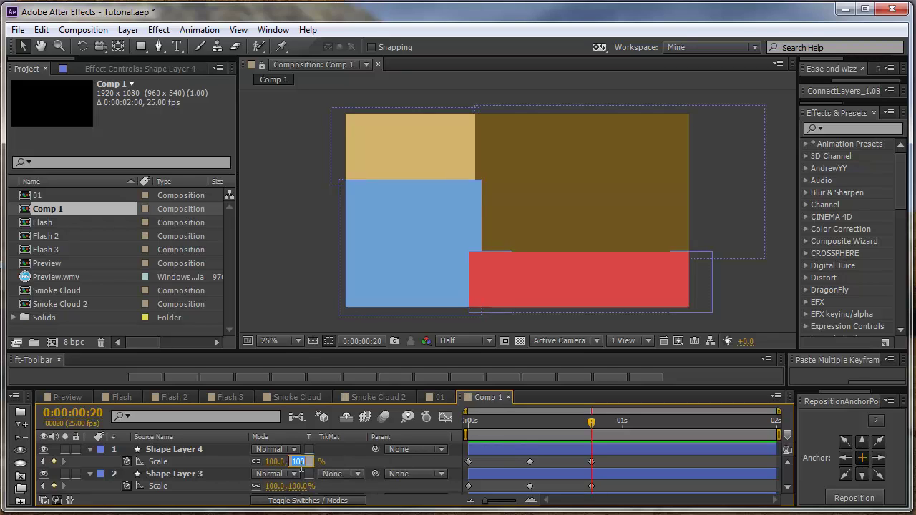
type("0")
key("Return")
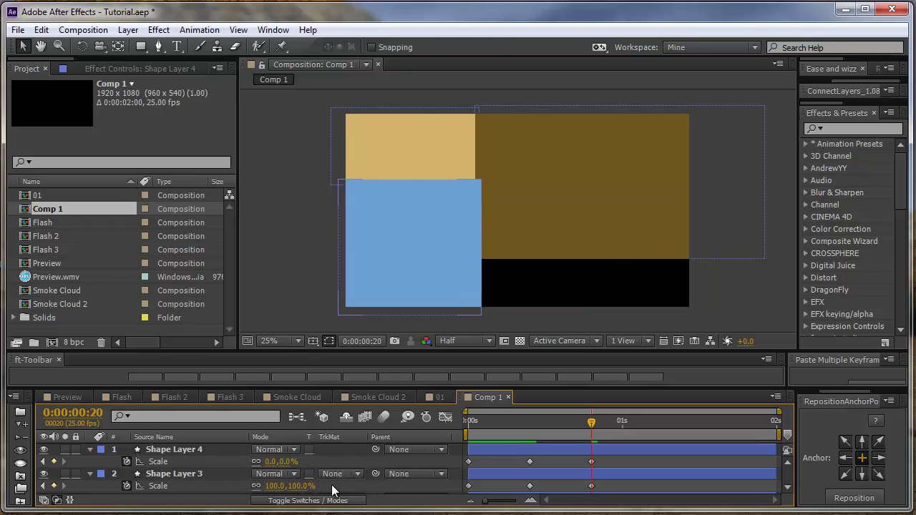
left_click(300, 486)
type("0")
key("Return")
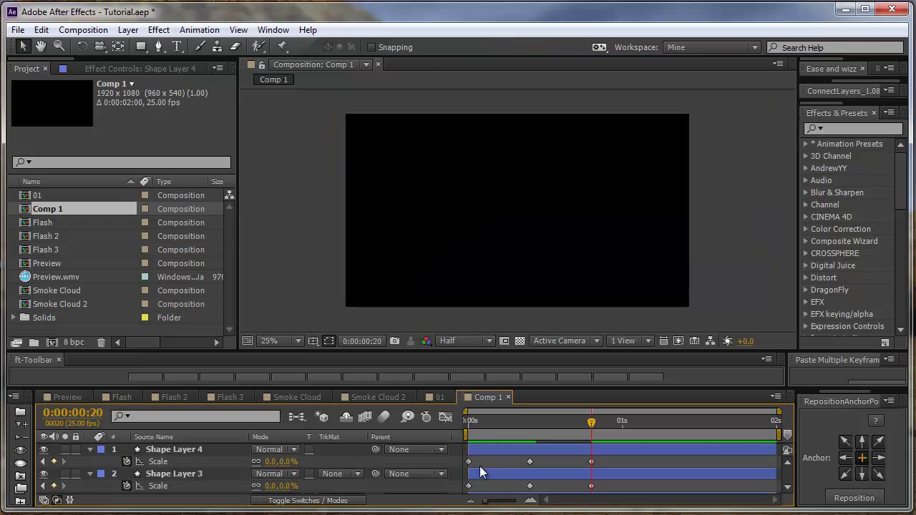
Set the Scale of all four shape layers to 0% at frame 0
scroll(522, 465, "down", 2)
left_click(467, 422)
left_click(294, 463)
type("0")
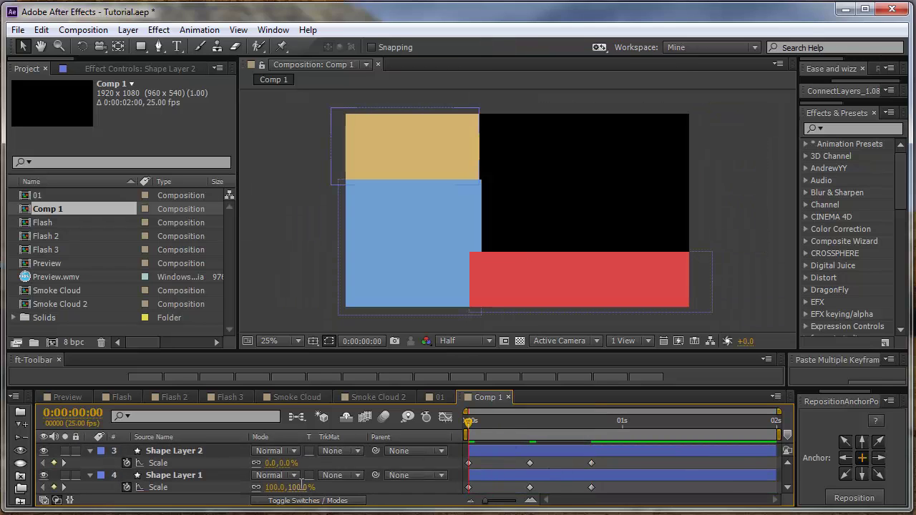
left_click(295, 487)
type("0")
key("Return")
key("ctrl+a")
scroll(294, 480, "up", 2)
left_click(298, 462)
type("0")
key("Return")
Preview the four rectangles scaling up and back down
left_click(526, 465)
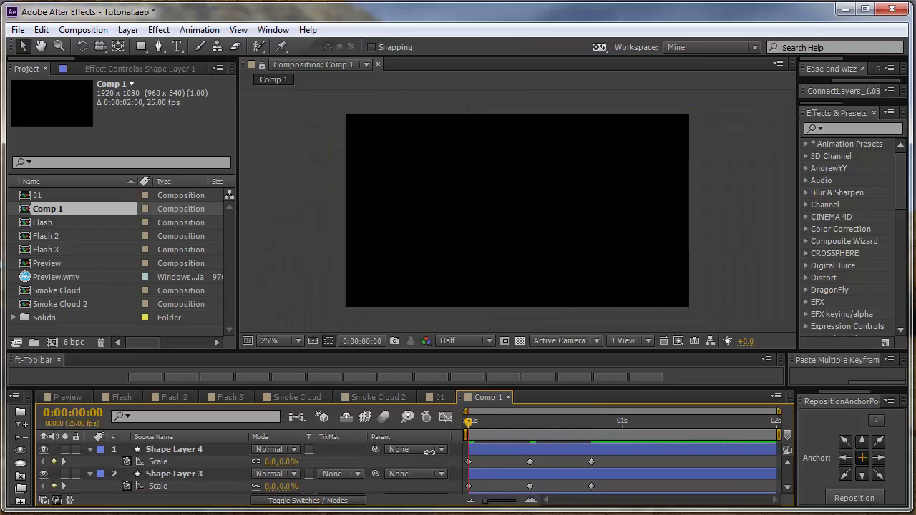
key("space")
key("space")
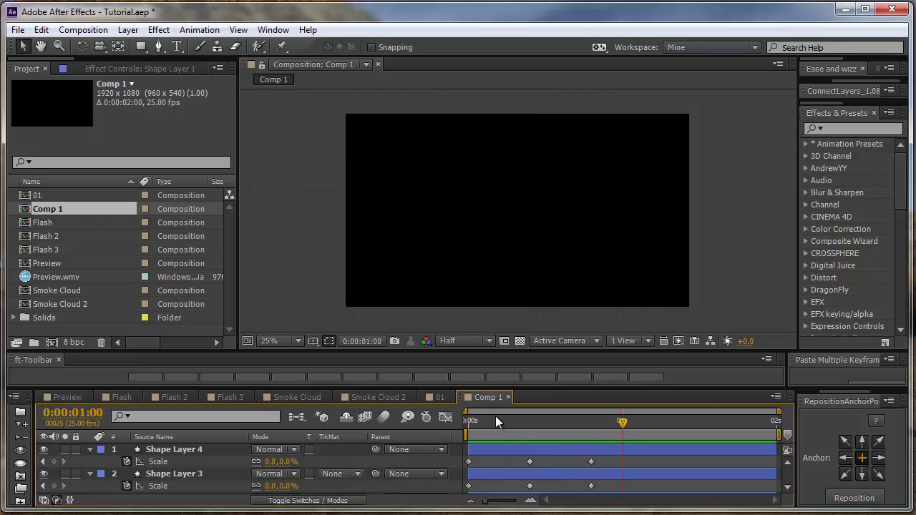
left_click(465, 424)
key("space")
key("space")
Collapse the layers, stagger Shape Layers 3, 4 and 2 to start about 2, 4 and 5 frames in, and preview the animation
key("u")
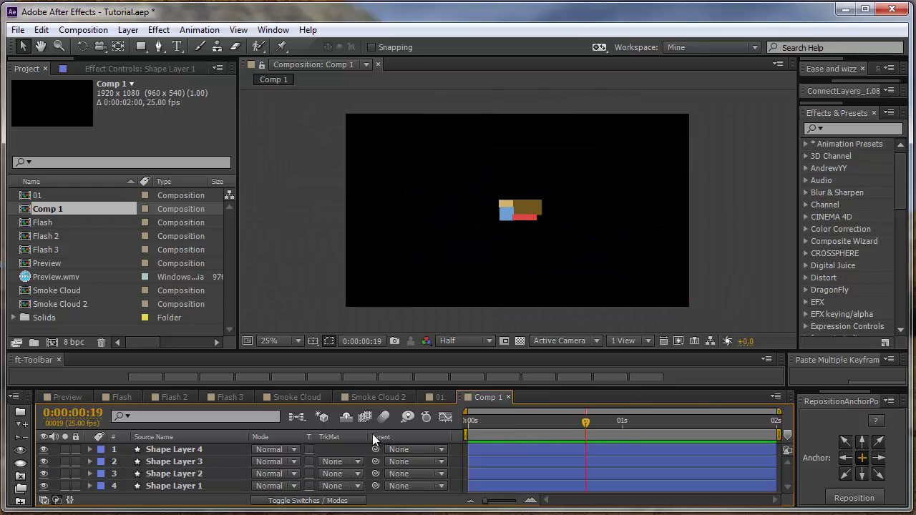
mouse_move(506, 449)
left_mouse_down()
mouse_move(526, 449)
mouse_move(535, 475)
mouse_move(513, 461)
left_mouse_up()
key("space")
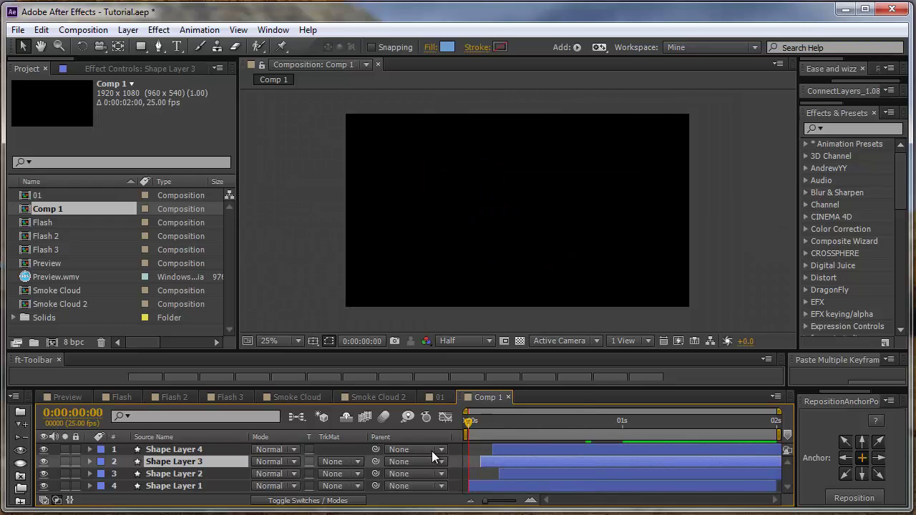
left_click(313, 279)
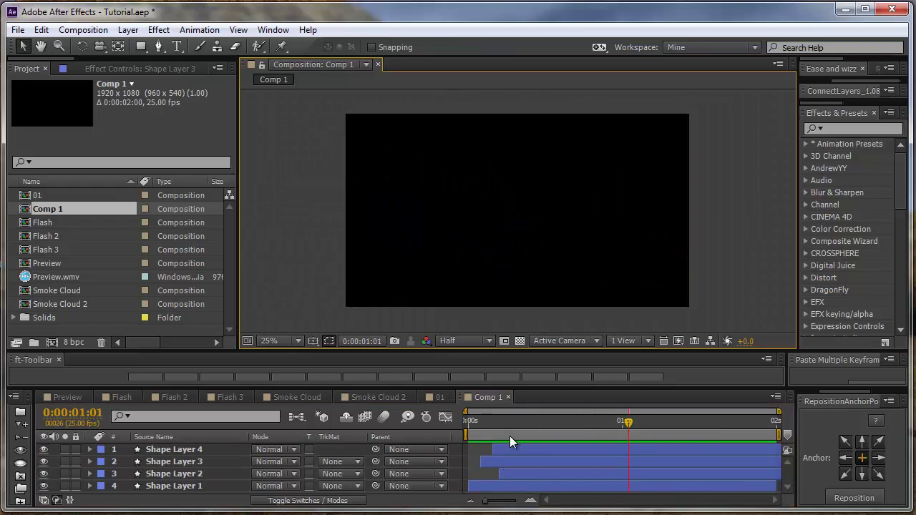
left_click_drag(500, 424, 437, 433)
key("space")
key("space")
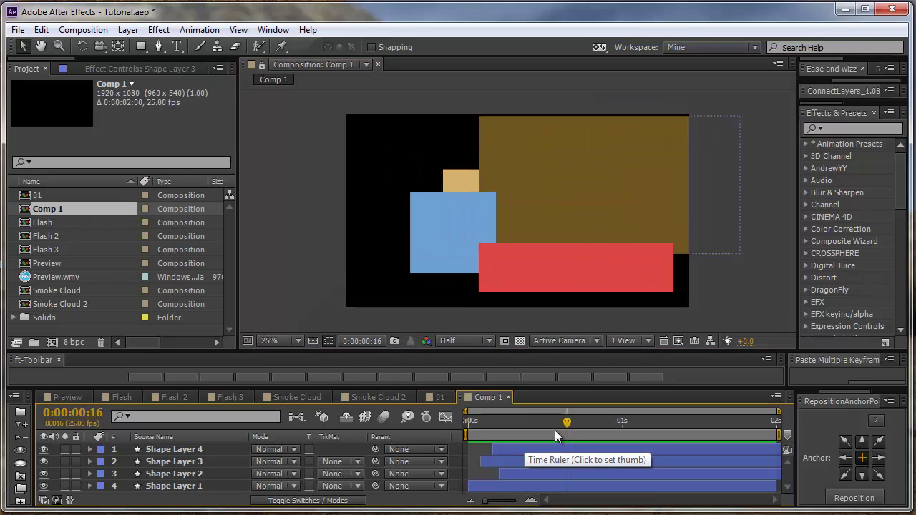
Check the rectangles between frames 10 and 16 and shift Shape Layer 2 about one frame earlier
left_click_drag(564, 425, 528, 441)
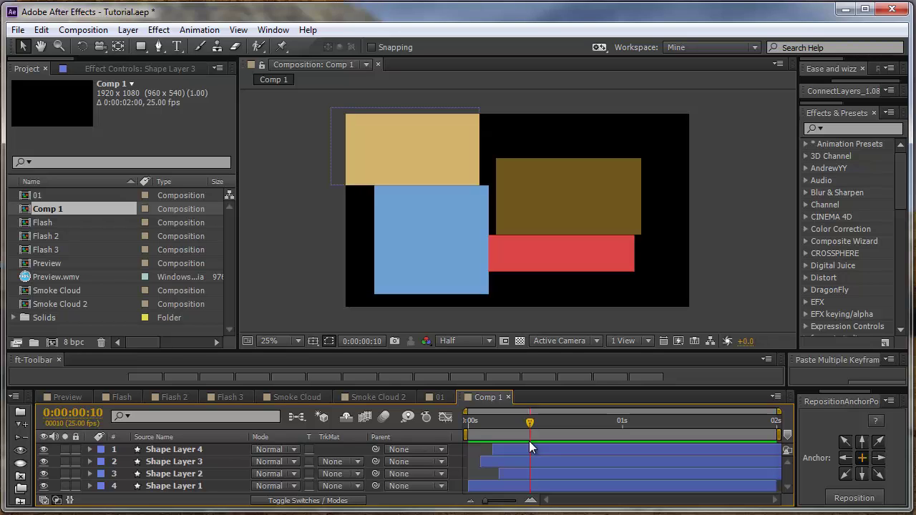
left_click_drag(528, 432, 562, 461)
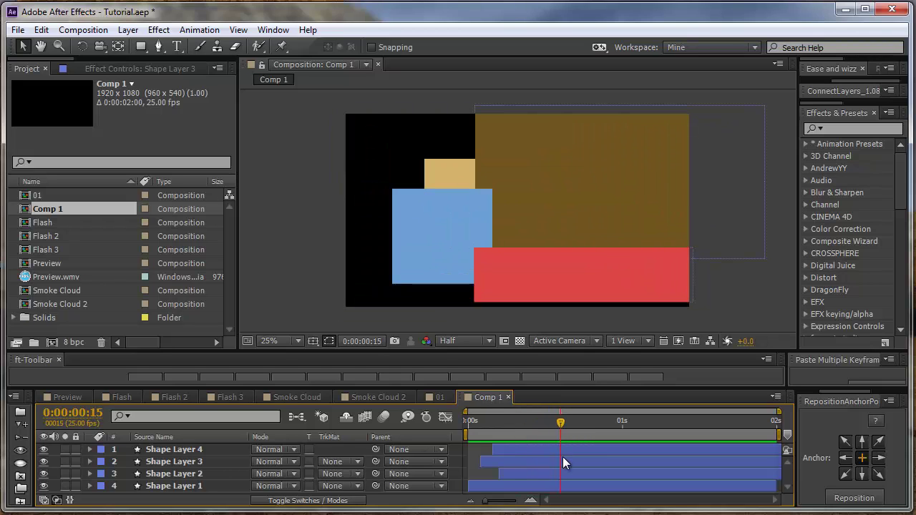
left_click_drag(510, 474, 503, 478)
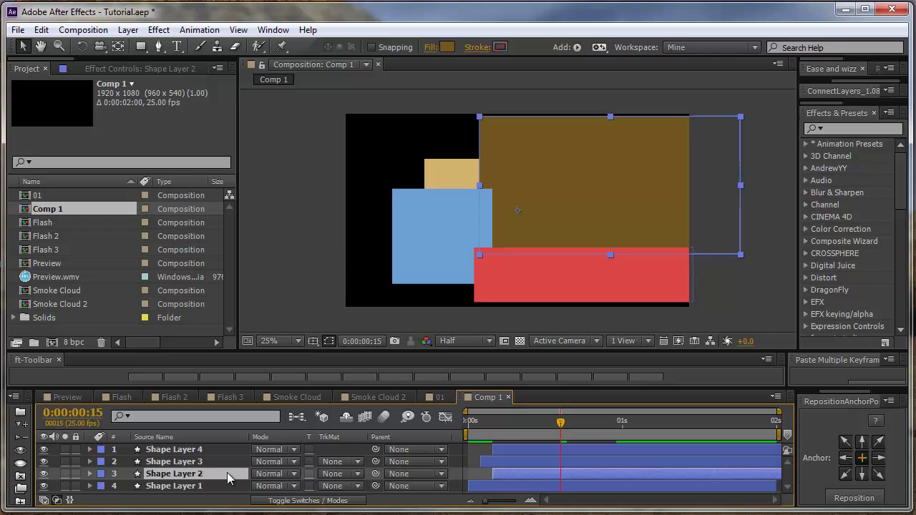
Apply Easy Ease to all Scale keyframes of the four shape layers
key("ctrl+a")
key("s")
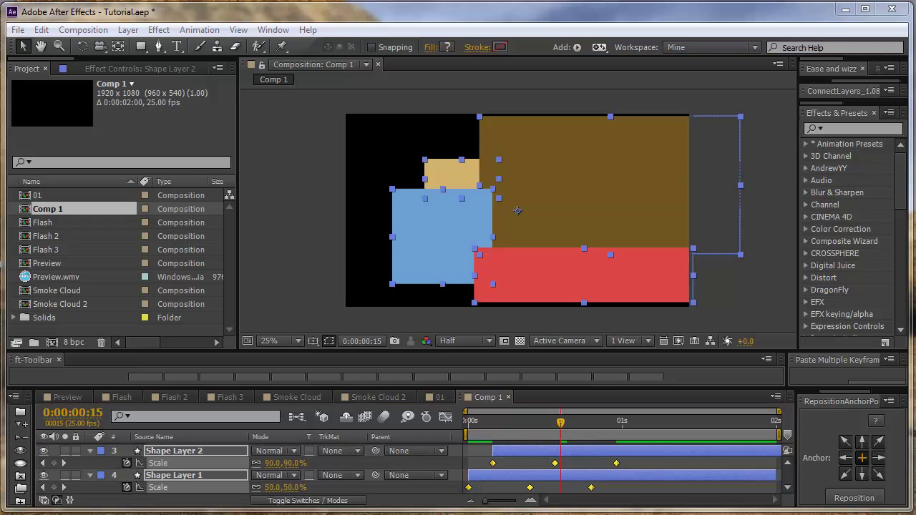
right_click(614, 462)
mouse_move(639, 459)
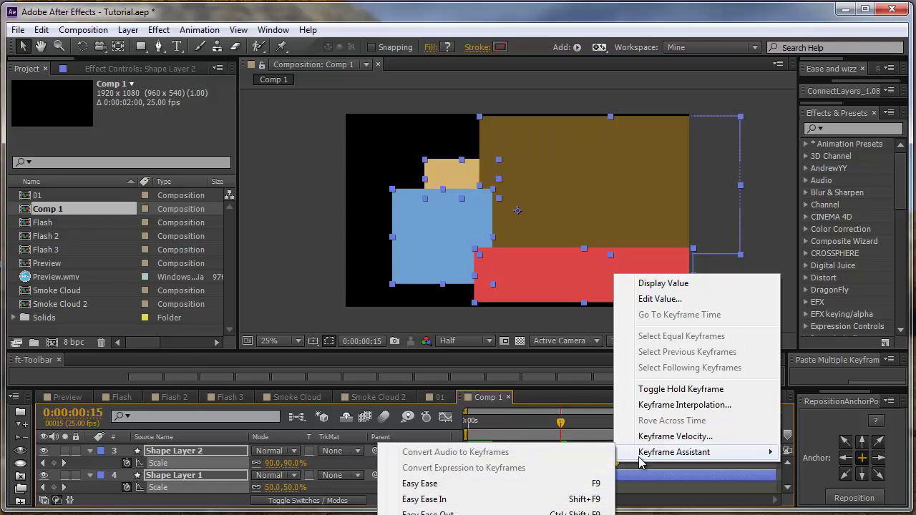
left_click(433, 483)
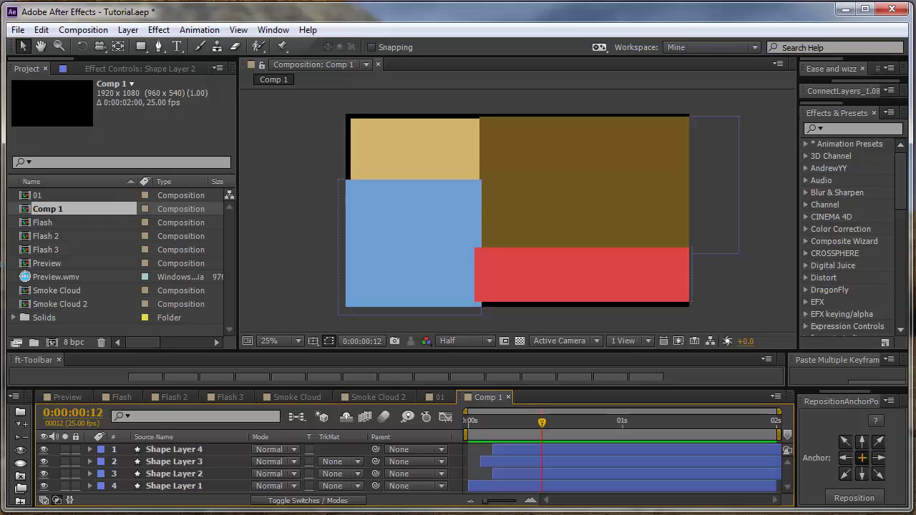
Rename the composition Comp 1 as 02
left_click(45, 221)
left_click(45, 205)
key("Return")
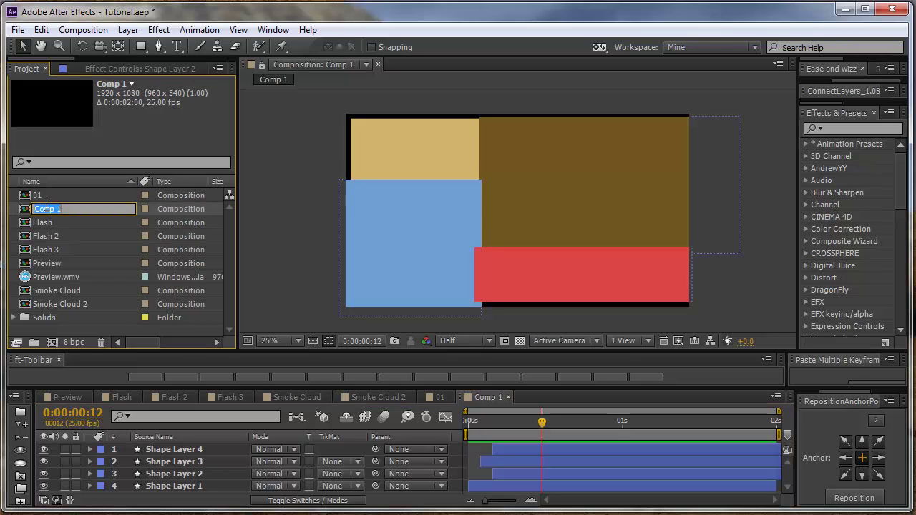
type("02")
key("Return")
Create a 1920 x 1080, 25 fps, 2-second composition named 03
key("ctrl+k")
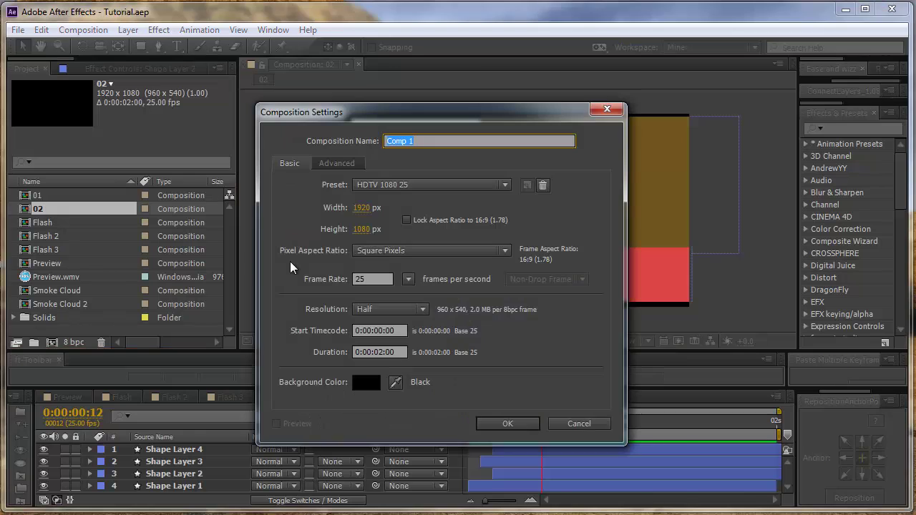
type("03")
key("Return")
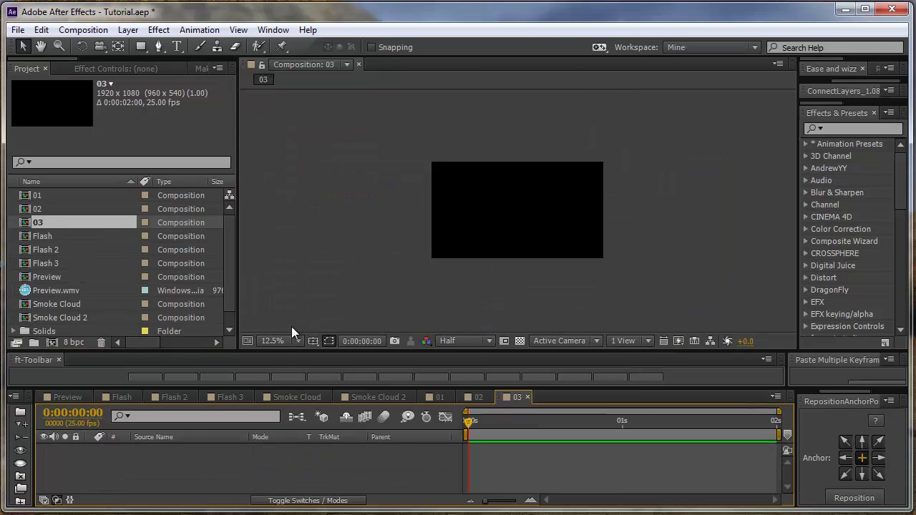
key("period")
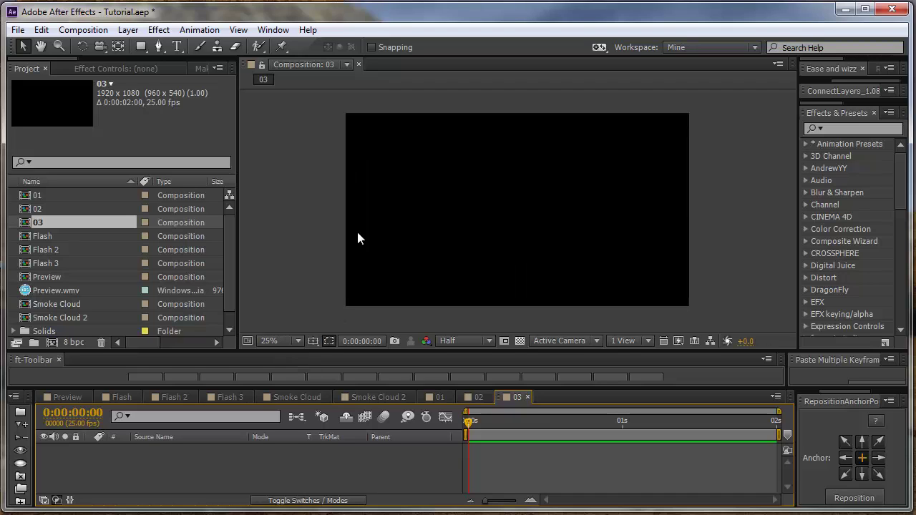
Draw a closed, wide pen shape just above the frame, with four extra points along its lower edge
left_click(159, 46)
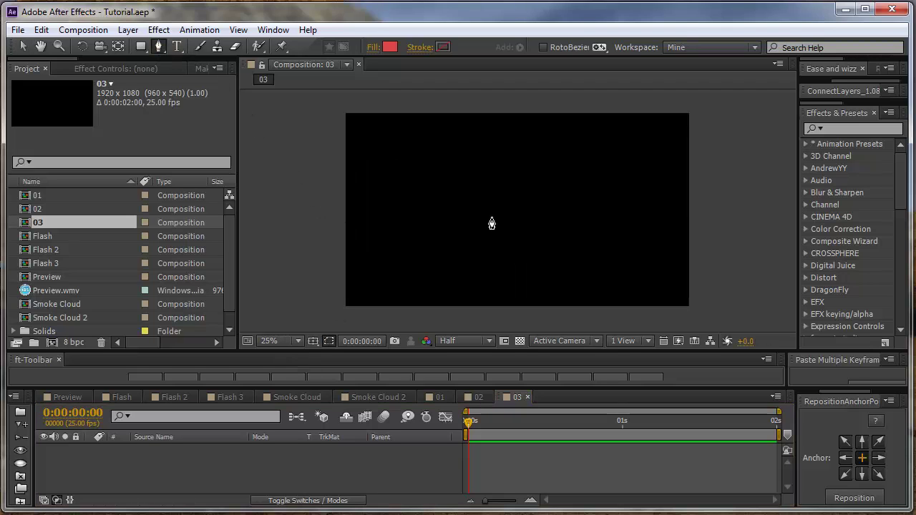
key("comma")
left_click(398, 151)
left_click(446, 151)
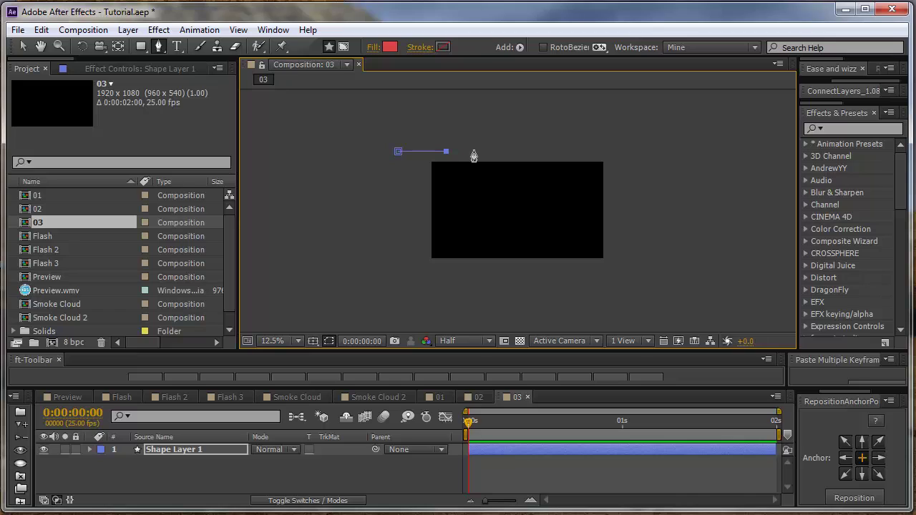
left_click(483, 151)
left_click(534, 151)
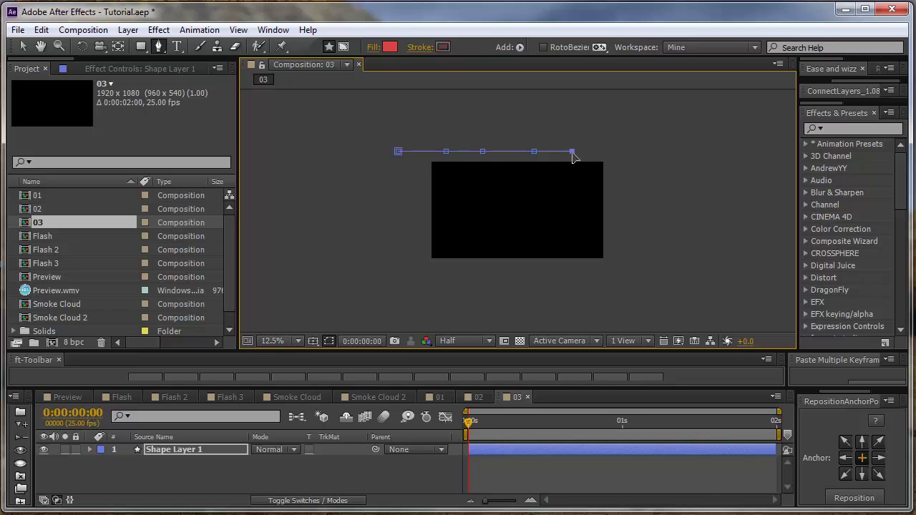
left_click(630, 151)
left_click(631, 114)
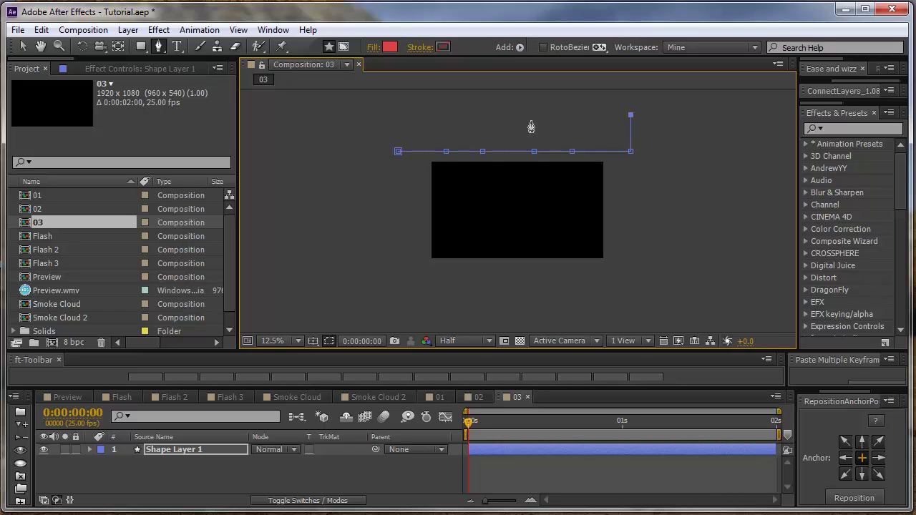
left_click(396, 115)
left_click(398, 151)
scroll(430, 227, "up", 1)
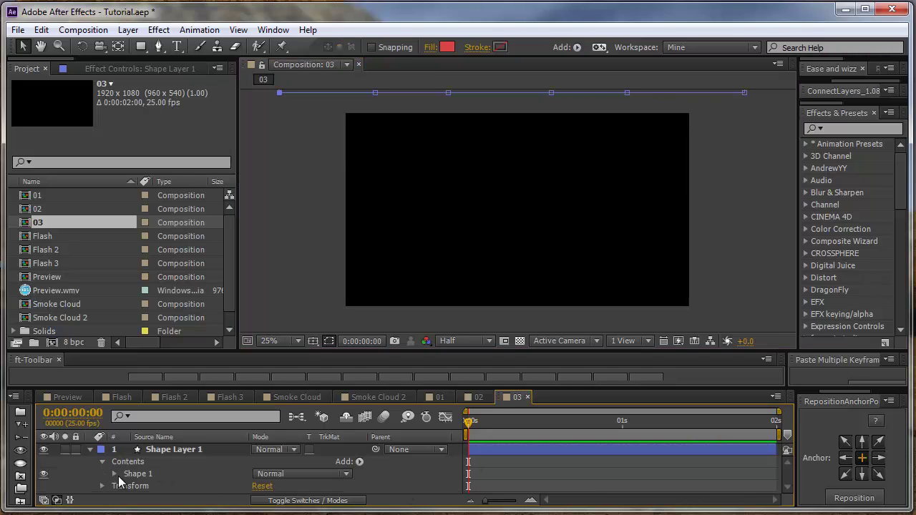
Expand Shape 1 down to its path and set a Path keyframe at frame 0
left_click(116, 476)
left_click(127, 462)
left_click(150, 474)
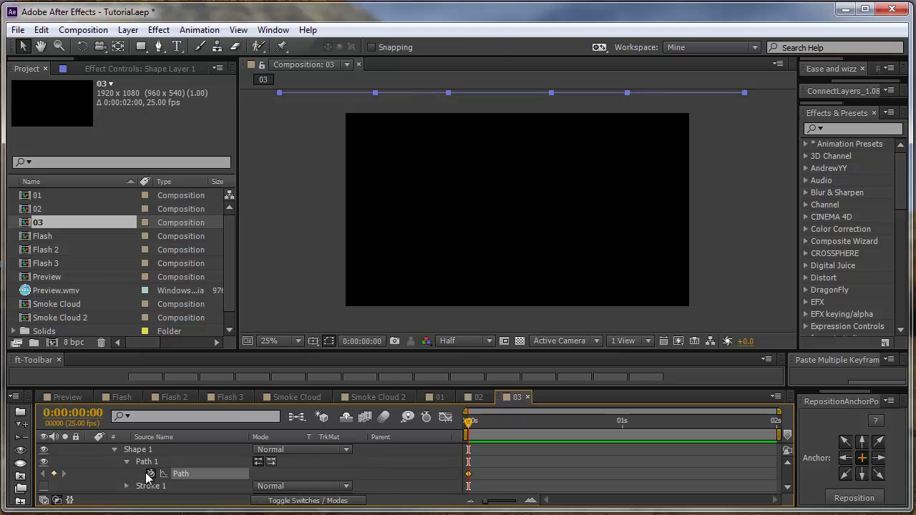
At frame 3, pull the first and third inner points of the shape's lower edge into the frame and slightly lower its right corner
key("Page_Down")
key("Page_Down")
key("Page_Down")
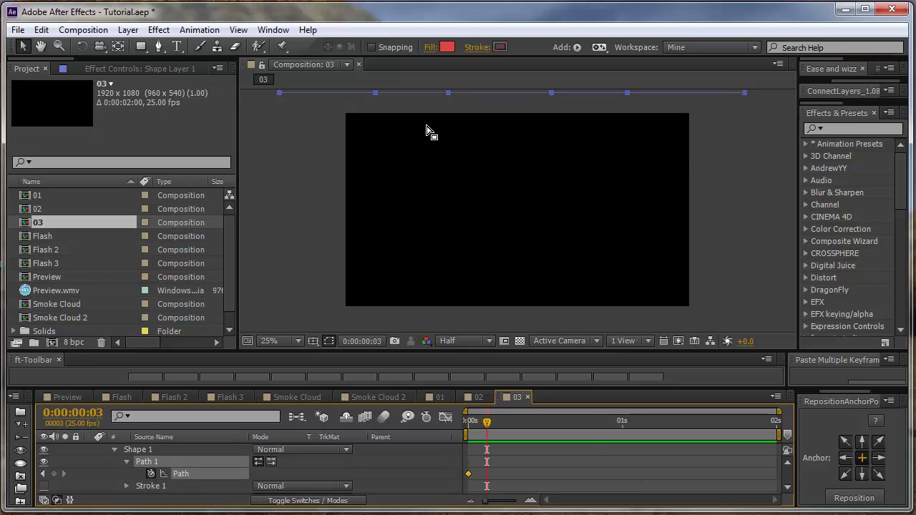
scroll(431, 130, "down", 1)
left_click_drag(432, 160, 443, 192)
left_click_drag(535, 152, 536, 178)
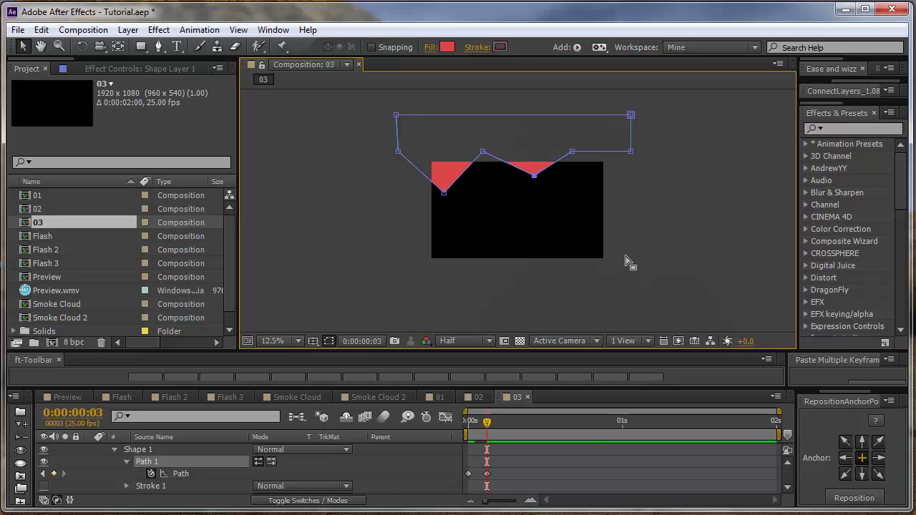
left_click_drag(632, 157, 631, 160)
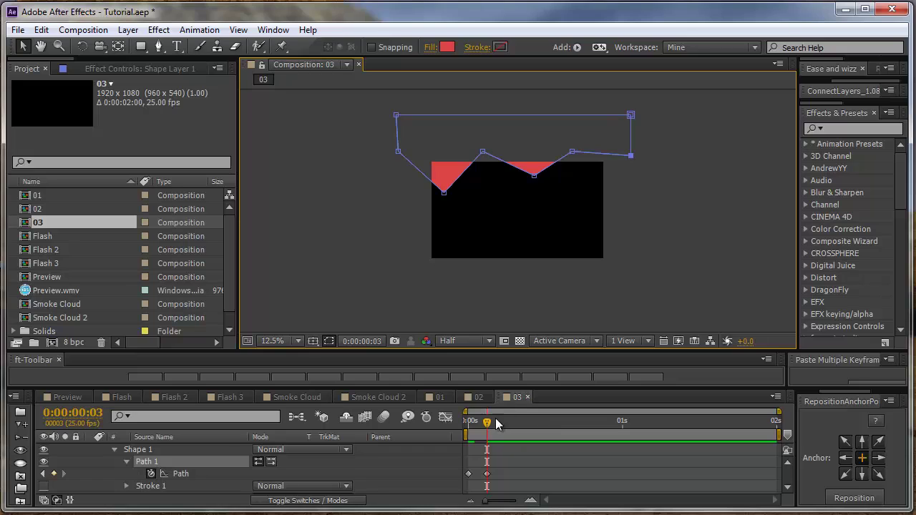
At frame 6, pull the path's two lower corners and the fourth inner point down past the middle of the frame
left_click_drag(488, 422, 506, 425)
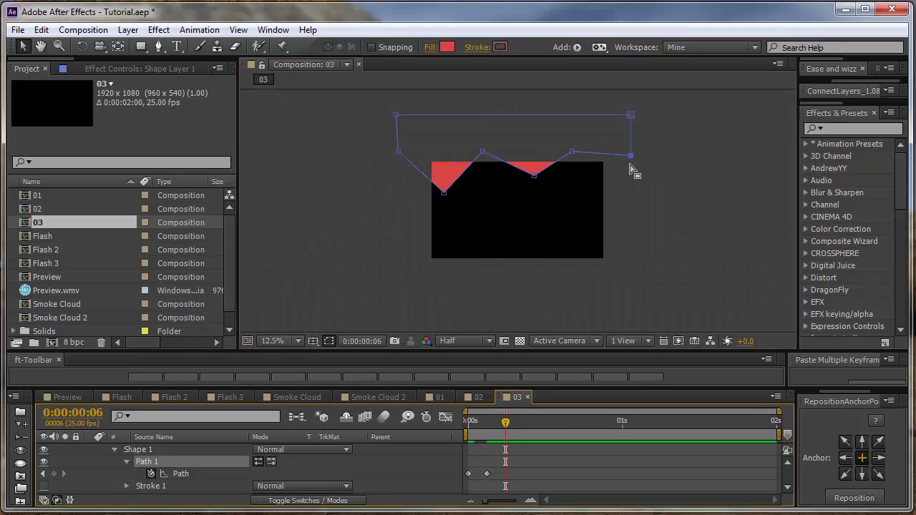
left_click_drag(630, 155, 624, 221)
left_click_drag(571, 152, 573, 225)
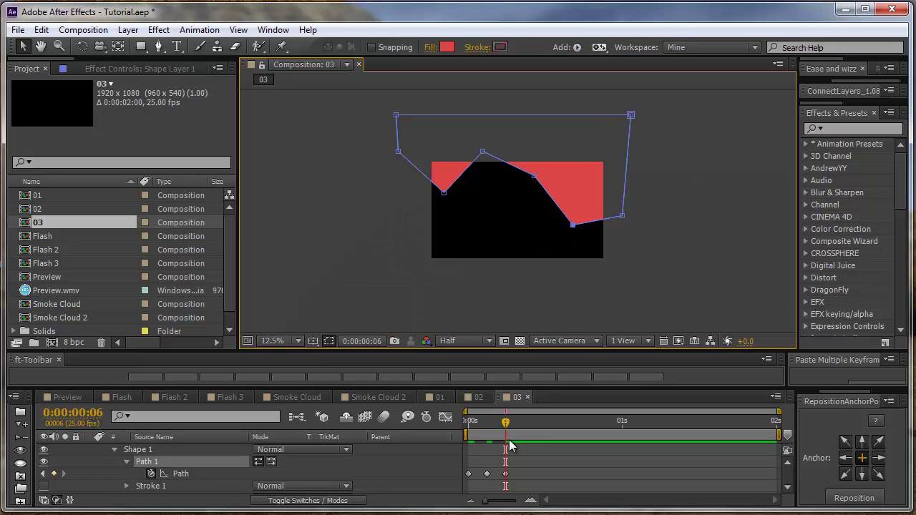
left_click_drag(398, 151, 396, 232)
Lower the second inner point past mid-frame at frame 8, and the third inner point close to the frame's bottom at frame 11
left_click_drag(510, 424, 523, 427)
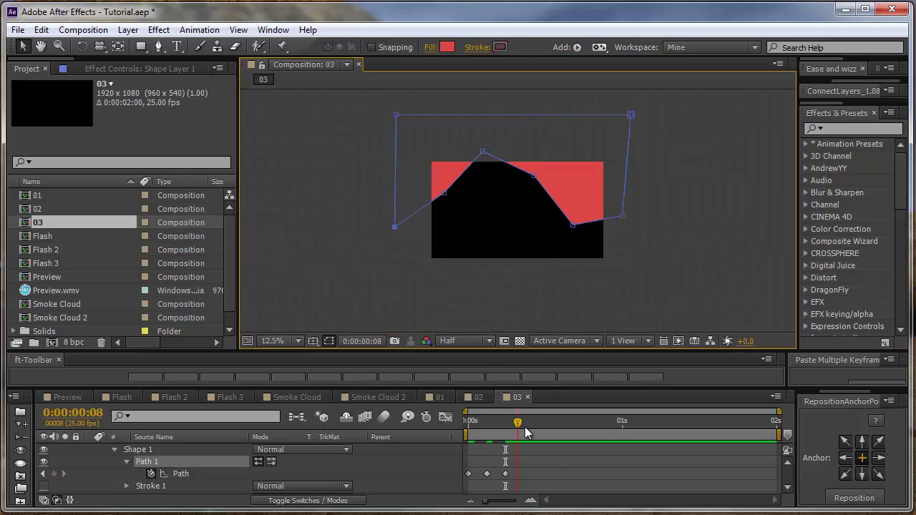
left_click_drag(484, 153, 484, 218)
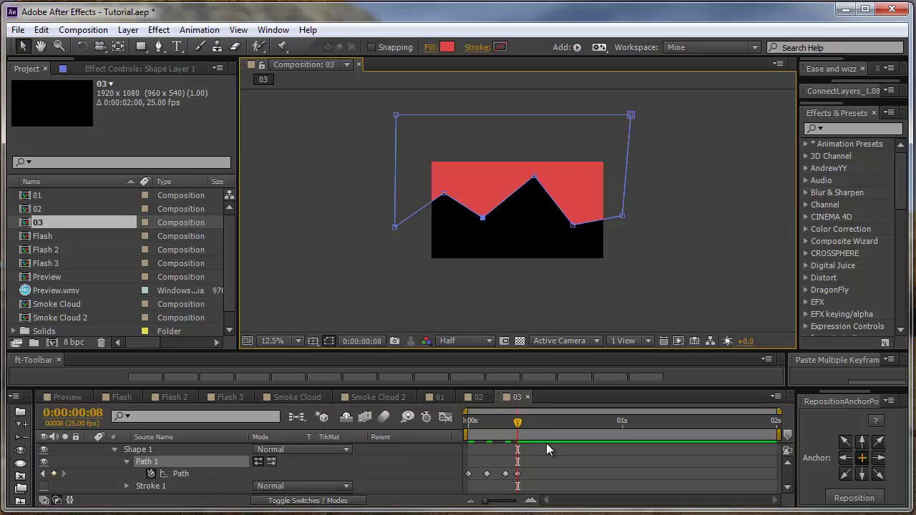
left_click_drag(517, 422, 536, 426)
key("period")
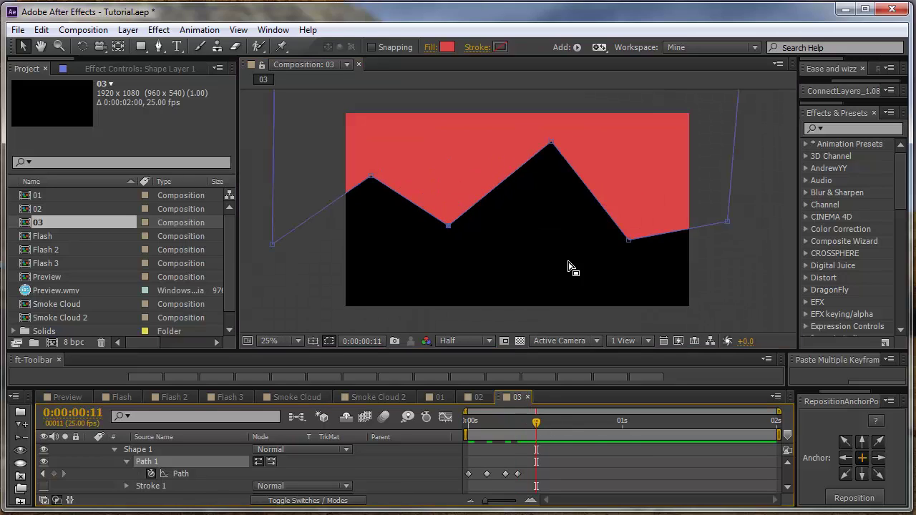
left_click_drag(556, 145, 541, 276)
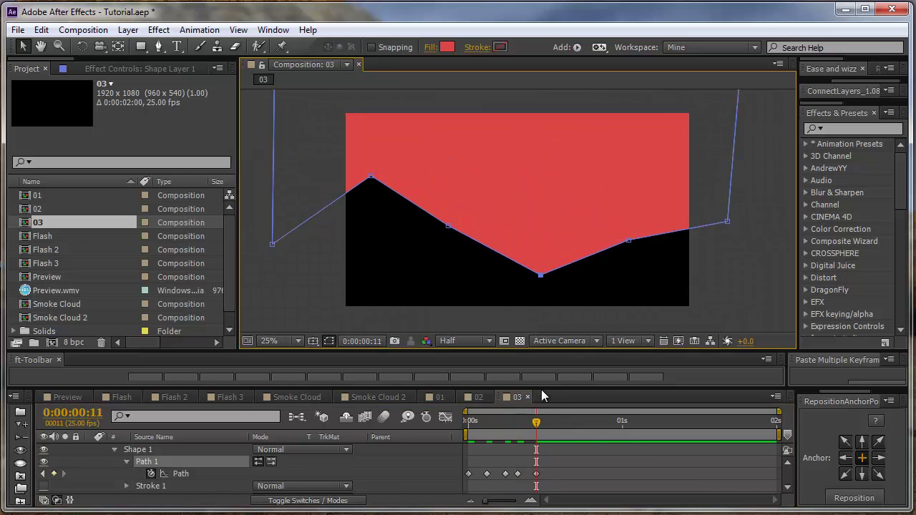
At frame 15, pull the first inner point and the lower-right corner of the path down near the frame's bottom edge
left_click_drag(537, 422, 561, 433)
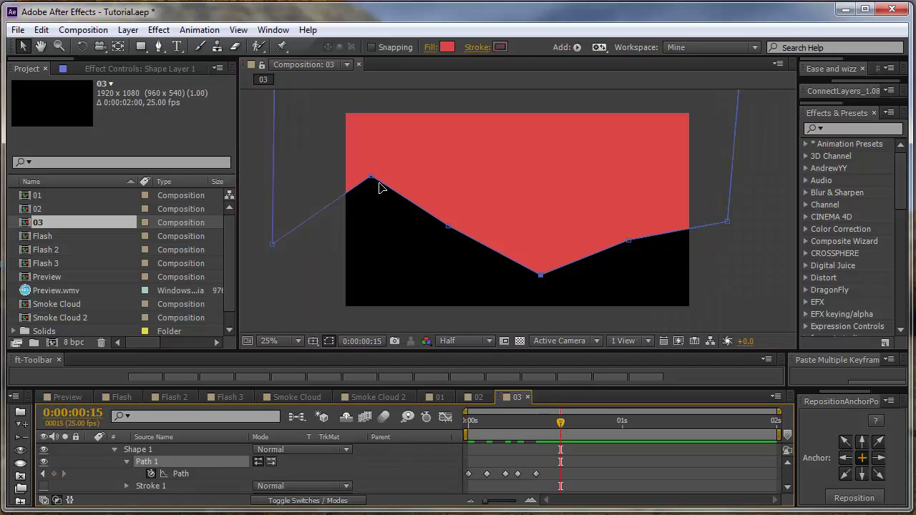
left_click_drag(372, 176, 368, 276)
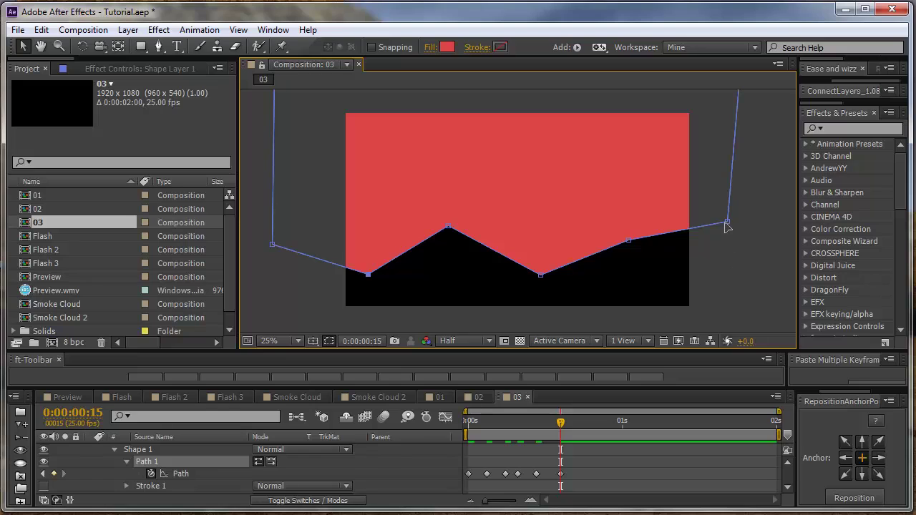
left_click_drag(727, 226, 719, 277)
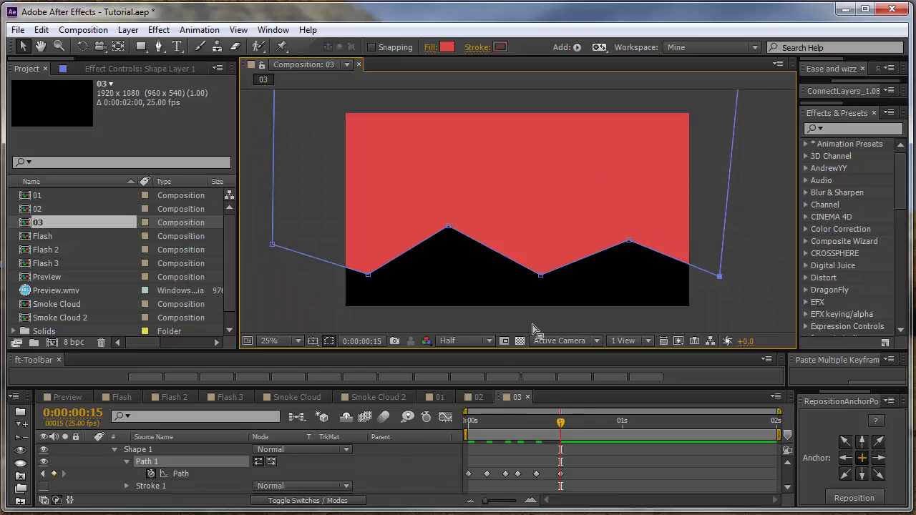
At frame 20, pull the second and fourth inner points of the path below the frame's bottom edge
left_click_drag(558, 423, 572, 449)
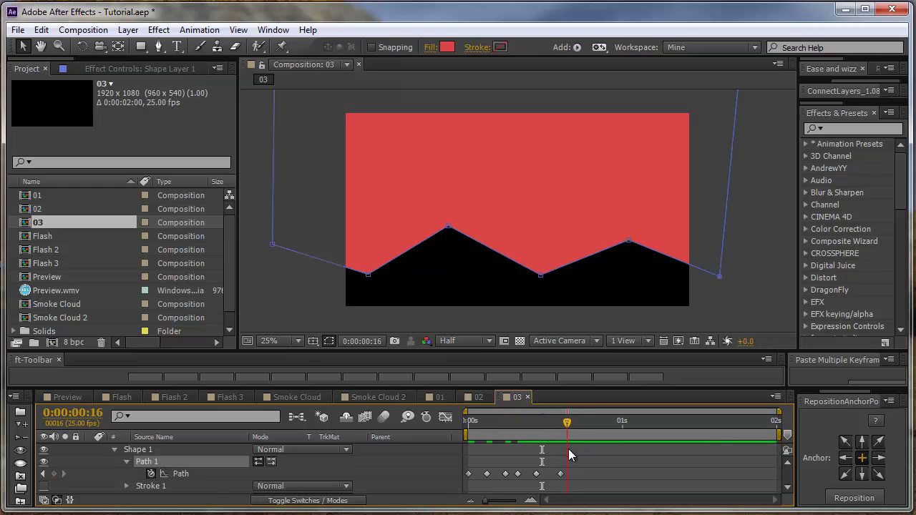
left_click_drag(568, 451, 591, 452)
left_click_drag(446, 228, 446, 318)
left_click_drag(629, 240, 612, 328)
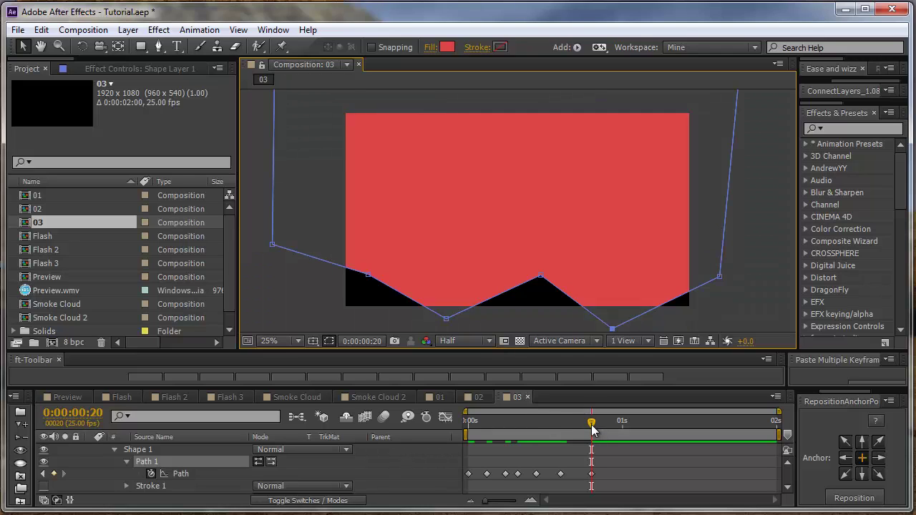
Pull the lower-right corner and first inner point below the frame at 0:00:01:00, and the third inner point at 0:00:01:04
left_click_drag(593, 424, 623, 423)
left_click_drag(718, 277, 722, 330)
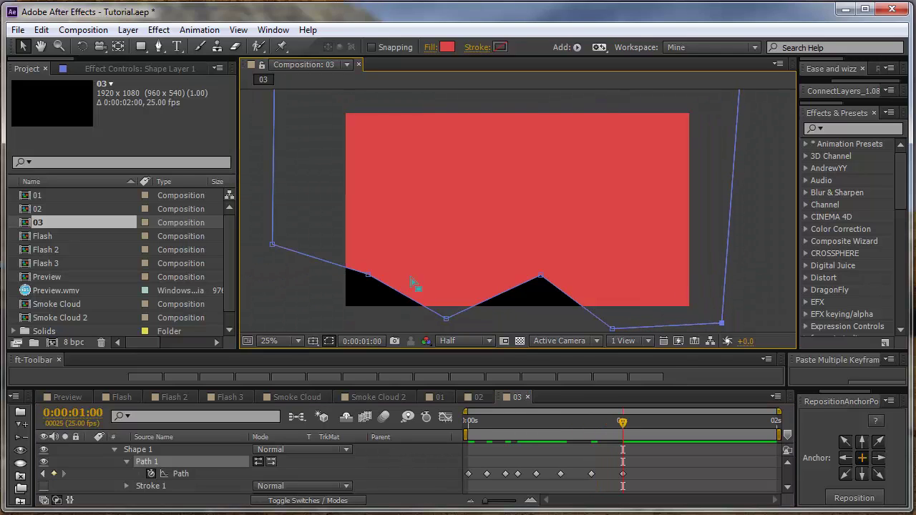
left_click_drag(369, 277, 350, 329)
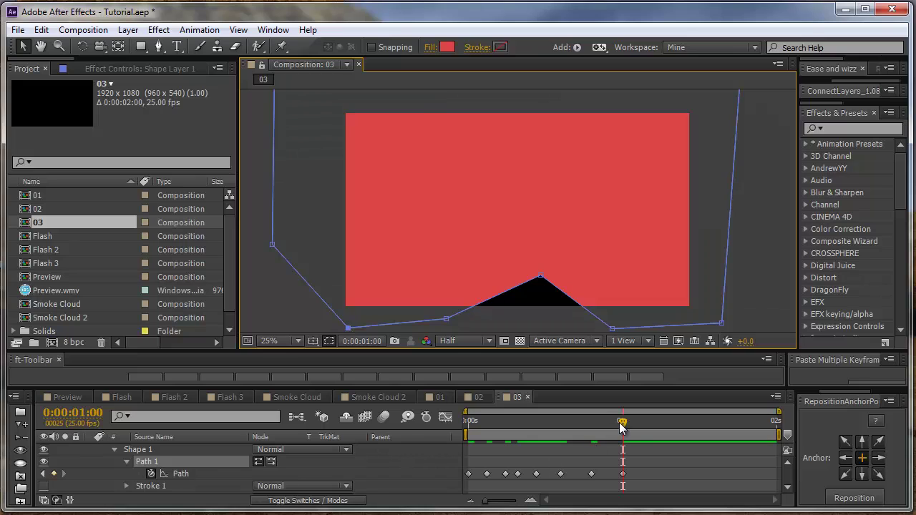
left_click_drag(622, 422, 647, 422)
left_click_drag(543, 280, 536, 324)
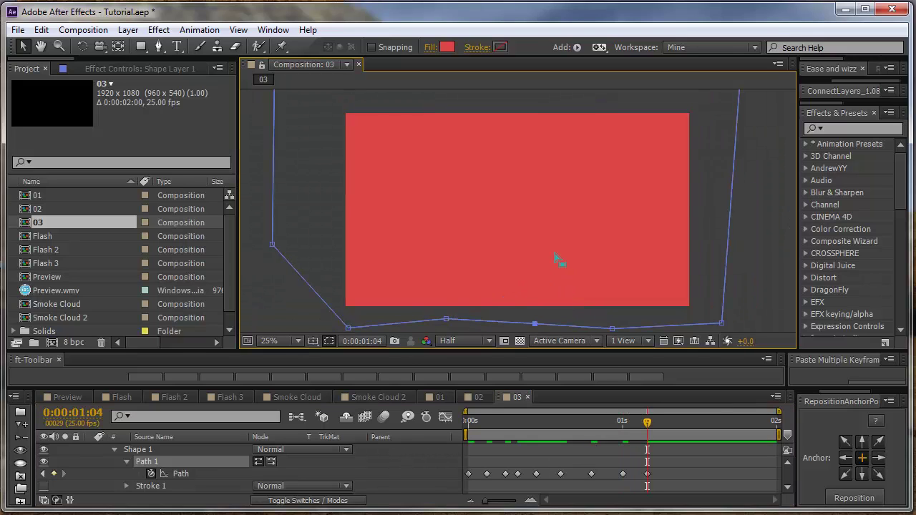
Move the last four Path keyframes earlier so the final one sits at about frame 24, and preview the animation
key("comma")
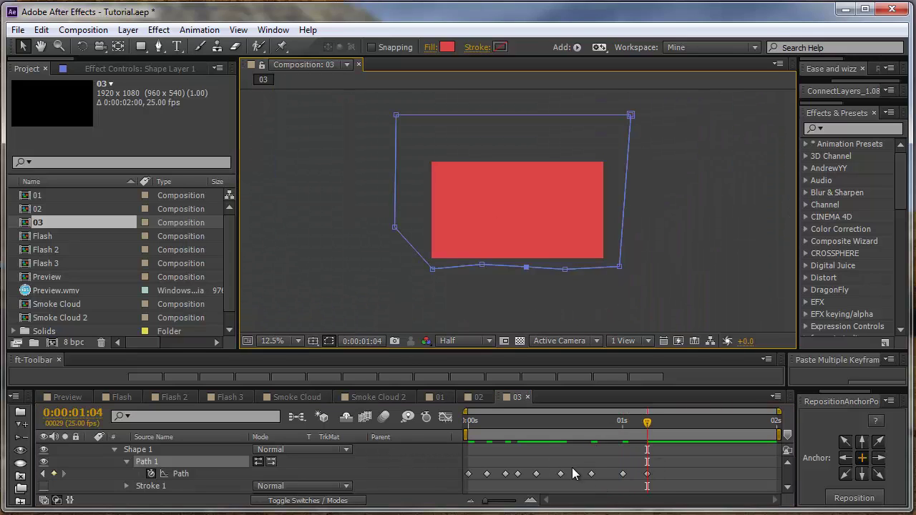
left_click_drag(560, 474, 591, 474)
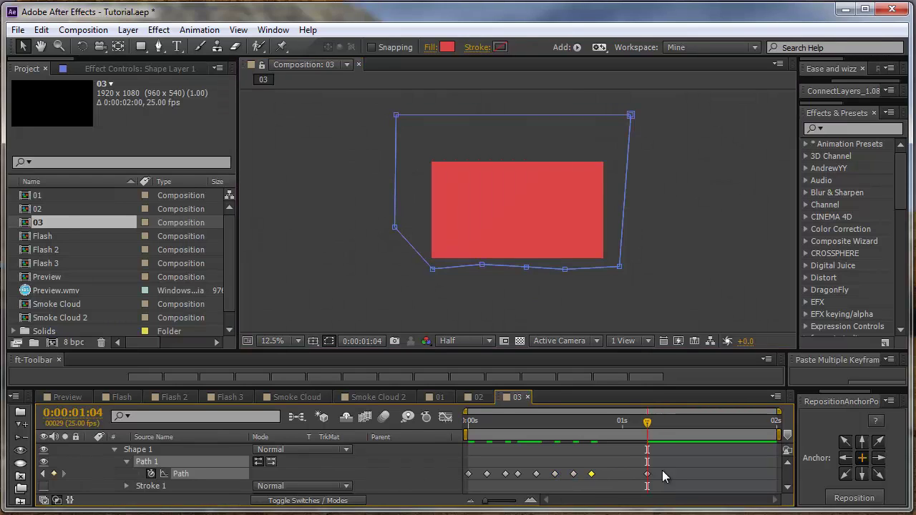
left_click_drag(647, 474, 616, 474)
key("F2")
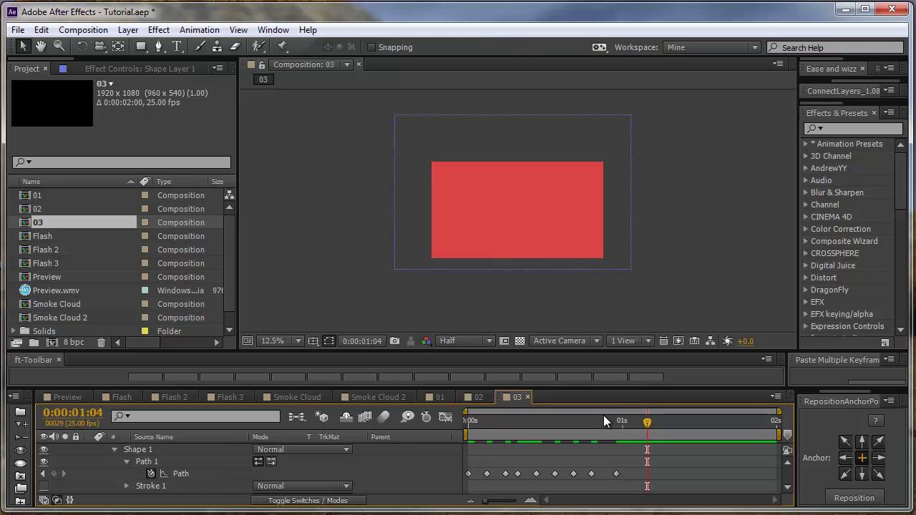
key("space")
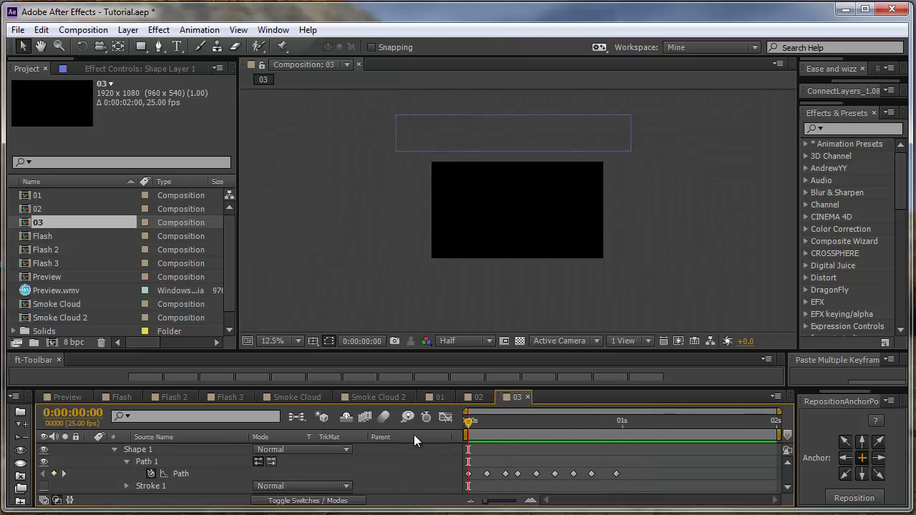
key("space")
Shift the fourth and all following Path keyframes two frames later, and apply Easy Ease to all Path keyframes
left_click_drag(644, 473, 411, 497)
left_click_drag(468, 473, 481, 472)
scroll(471, 458, "down", 1)
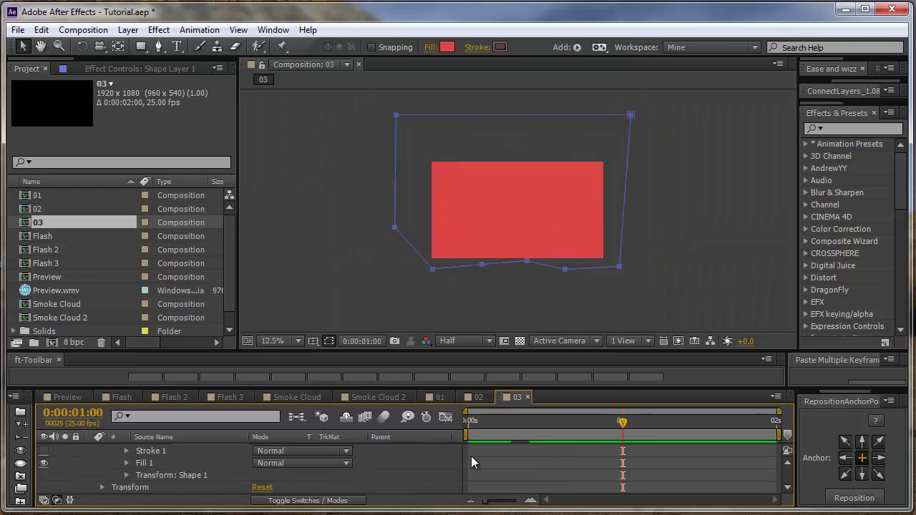
scroll(469, 458, "up", 2)
scroll(492, 463, "down", 2)
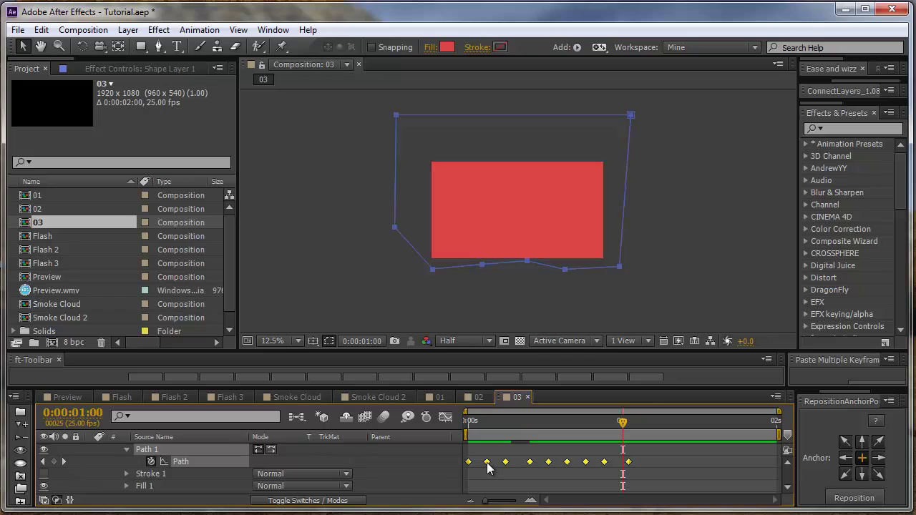
right_click(488, 462)
mouse_move(510, 456)
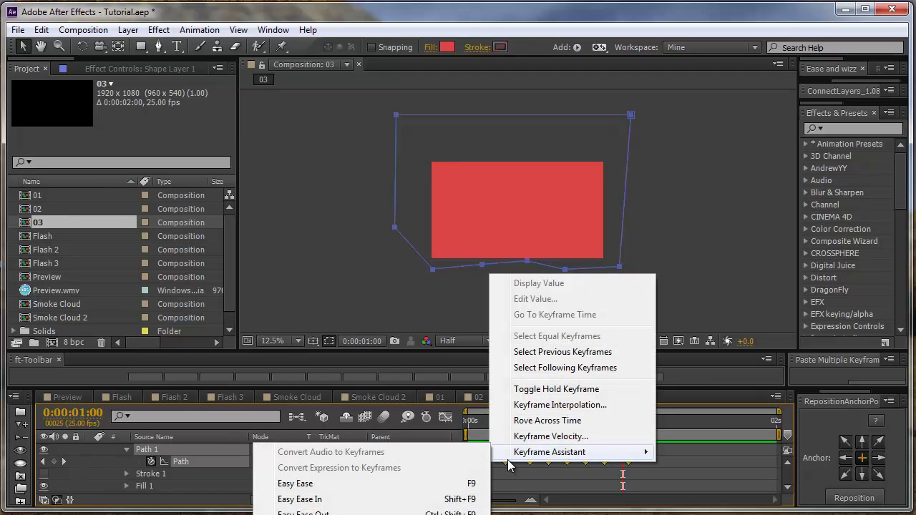
left_click(347, 484)
left_click(348, 485)
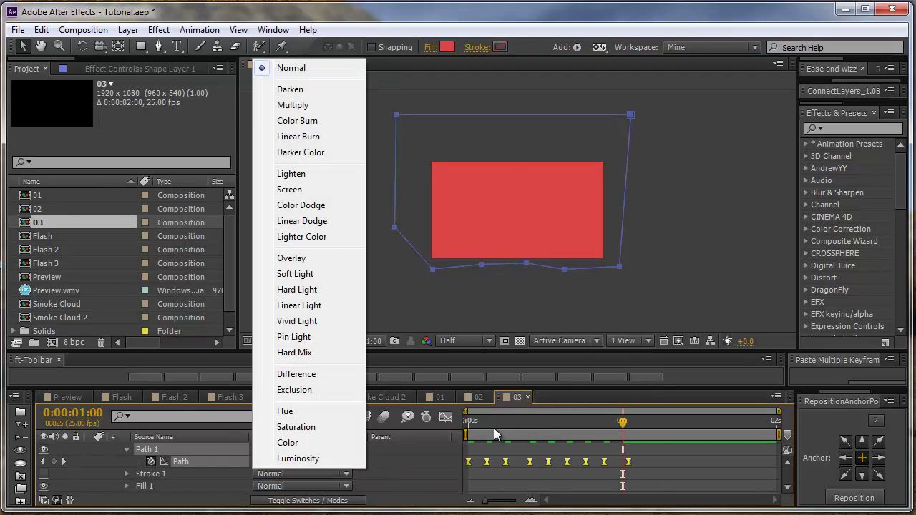
Preview the eased shape animation from the start and save the project
left_click_drag(492, 423, 427, 461)
key("space")
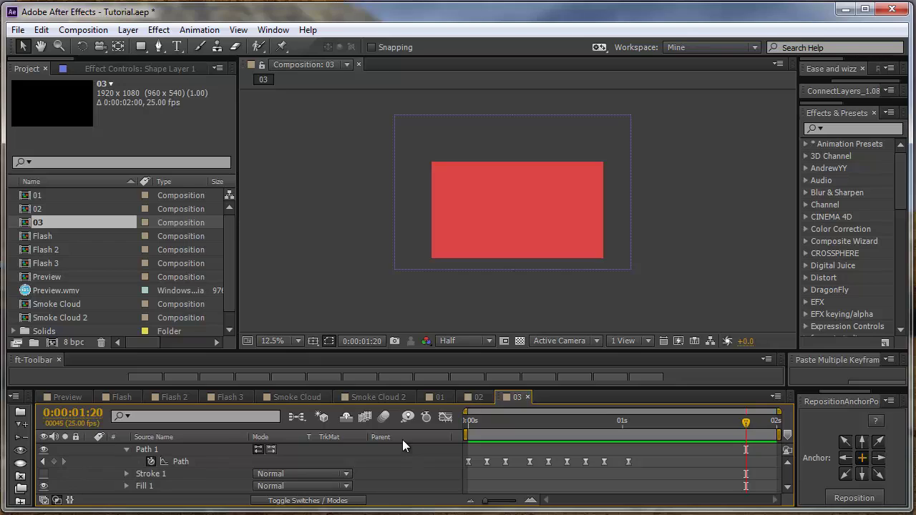
key("ctrl+s")
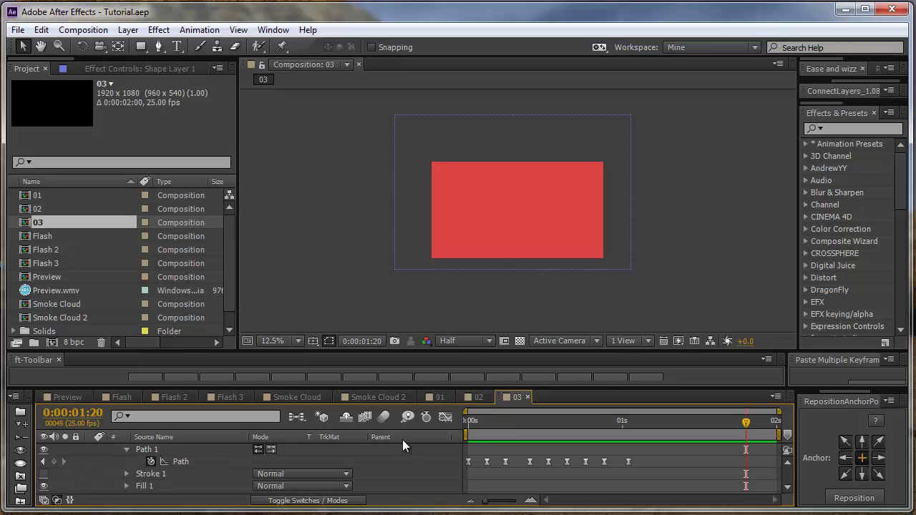